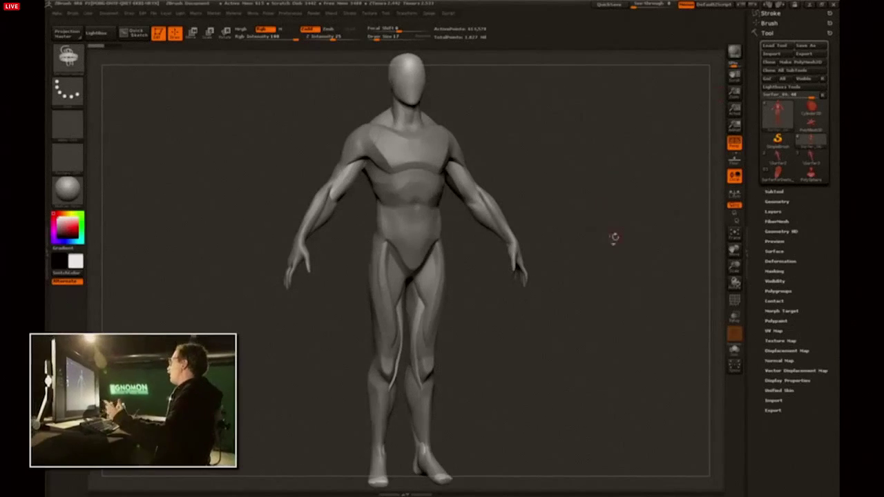
# Inspect the humanoid figure from the front and at slight angles, both close up and at full length.
pyautogui.keyDown('shift'); pyautogui.moveTo(614, 239); pyautogui.dragTo(612, 225); pyautogui.keyUp('shift')
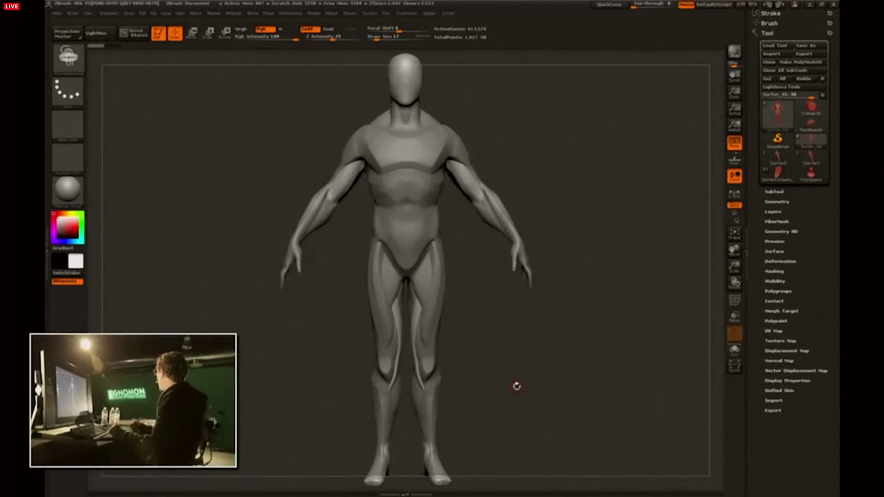
pyautogui.moveTo(551, 132); pyautogui.dragTo(562, 113)
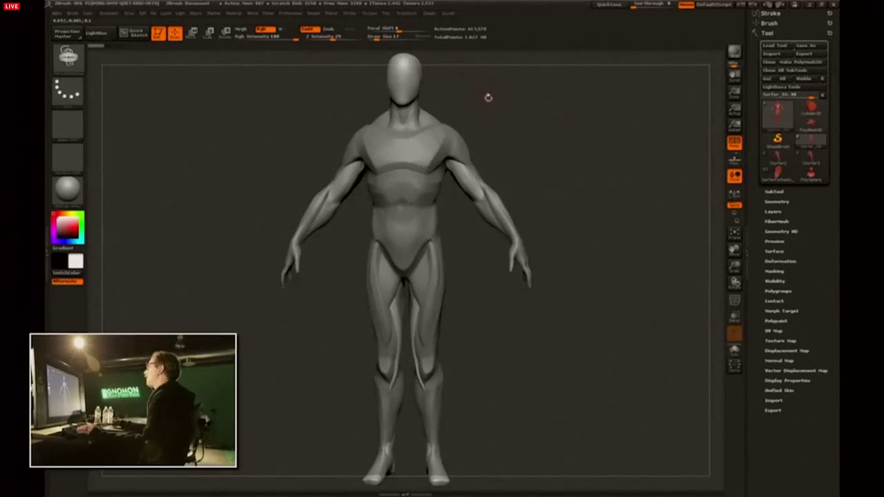
pyautogui.moveTo(517, 106)
pyautogui.mouseDown()
pyautogui.moveTo(542, 104)
pyautogui.moveTo(550, 131)
pyautogui.moveTo(595, 134)
pyautogui.moveTo(583, 115)
pyautogui.mouseUp()
pyautogui.press('s')
pyautogui.keyDown('alt'); pyautogui.moveTo(583, 115); pyautogui.dragTo(585, 136); pyautogui.keyUp('alt')
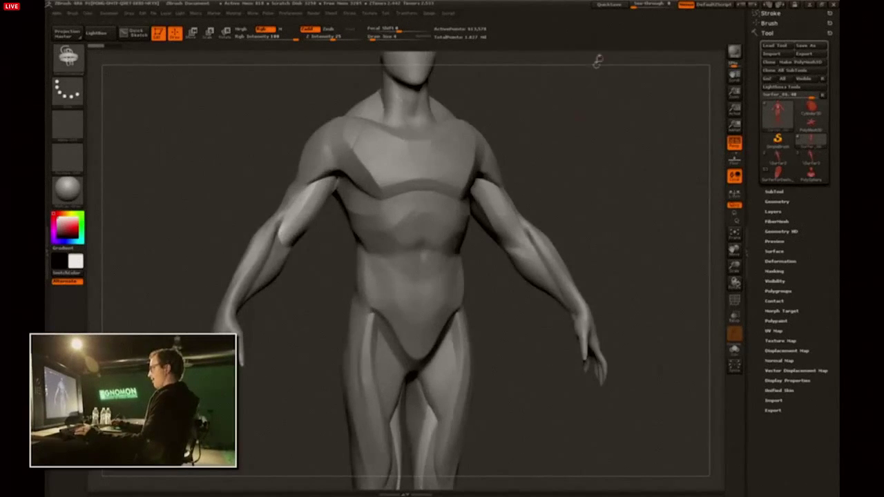
pyautogui.keyDown('alt'); pyautogui.moveTo(605, 67); pyautogui.dragTo(591, 127); pyautogui.keyUp('alt')
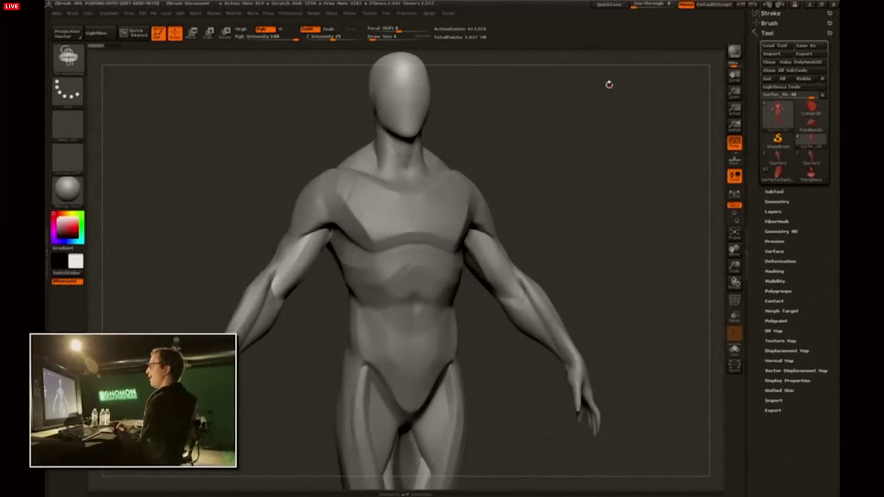
pyautogui.moveTo(631, 158); pyautogui.dragTo(587, 190)
pyautogui.press('s')
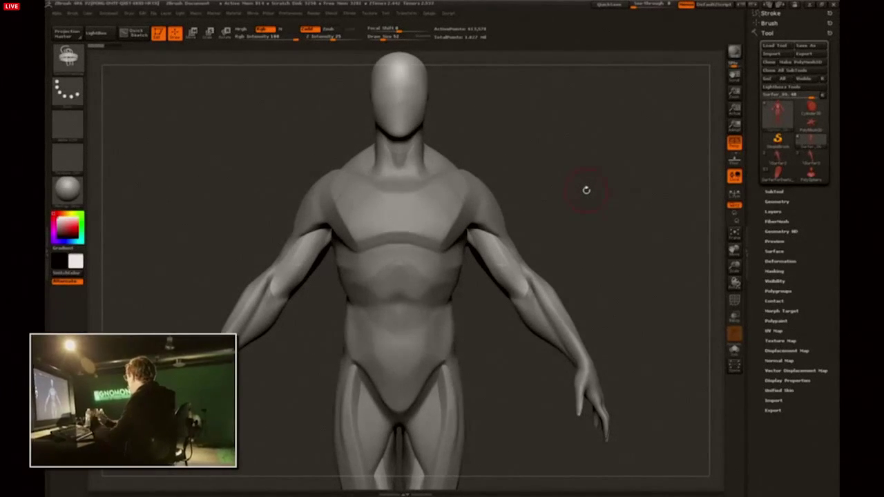
pyautogui.moveTo(670, 191); pyautogui.dragTo(639, 209)
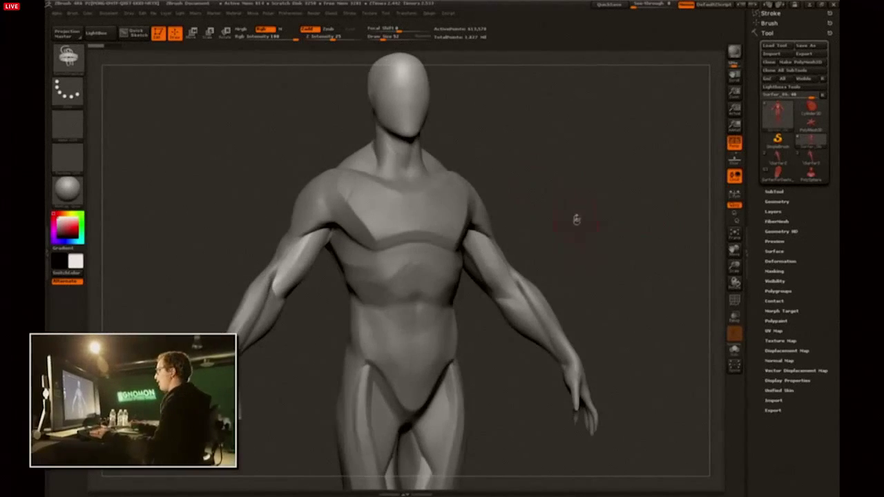
pyautogui.keyDown('alt'); pyautogui.moveTo(584, 205); pyautogui.dragTo(700, 324); pyautogui.keyUp('alt')
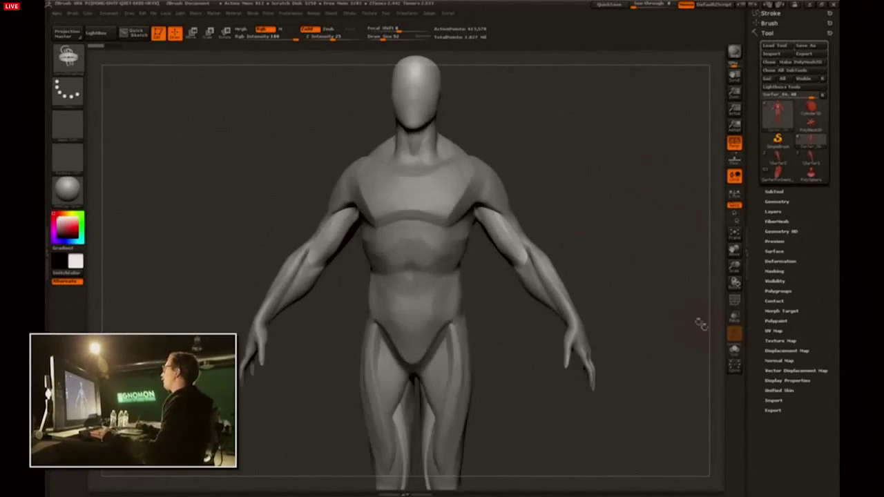
pyautogui.moveTo(674, 352)
pyautogui.keyDown('alt'); pyautogui.mouseDown()
pyautogui.moveTo(685, 269)
pyautogui.moveTo(668, 276)
pyautogui.mouseUp(); pyautogui.keyUp('alt')
pyautogui.press('[')
pyautogui.press('[')
pyautogui.press('[')
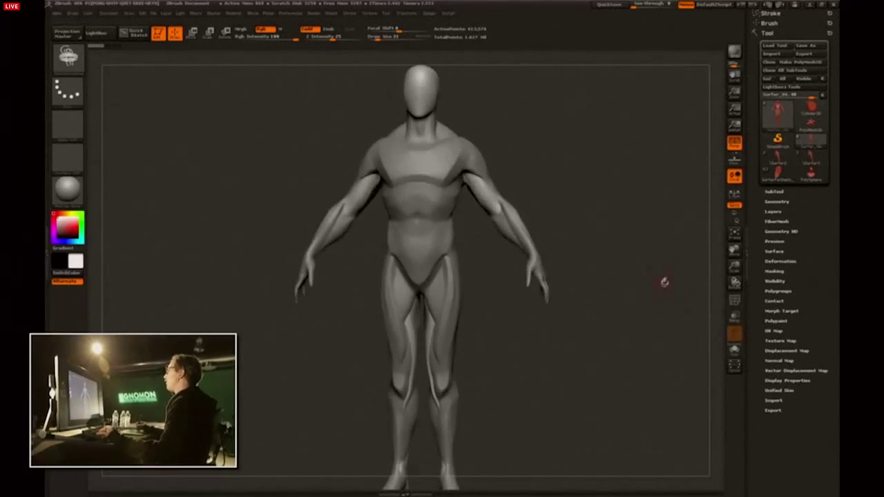
pyautogui.moveTo(655, 339); pyautogui.dragTo(686, 343)
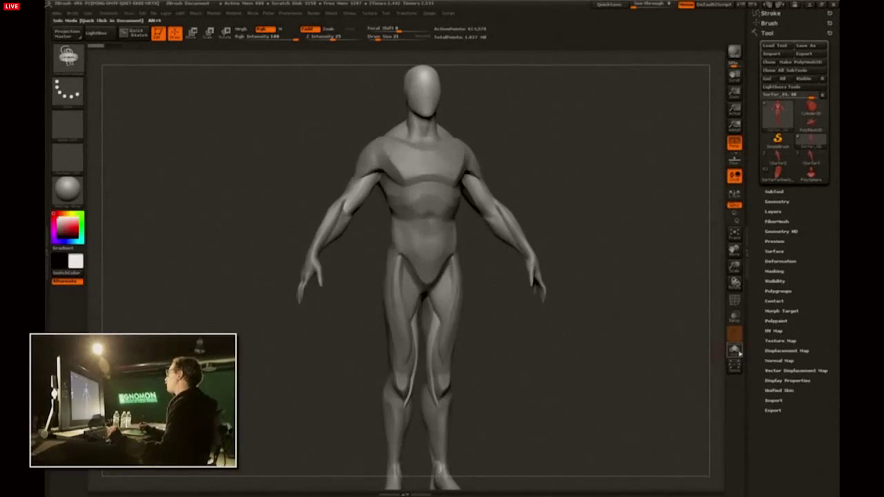
# View the active subtool alone in Solo mode, expand the SubTool list, and show the whole figure again.
pyautogui.click(734, 351)
pyautogui.moveTo(617, 331); pyautogui.dragTo(628, 329)
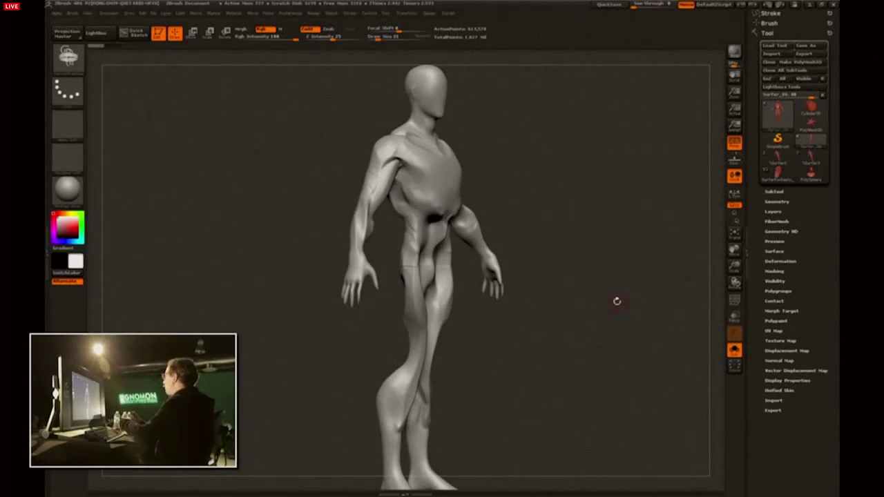
pyautogui.click(774, 192)
pyautogui.moveTo(640, 198); pyautogui.dragTo(634, 201)
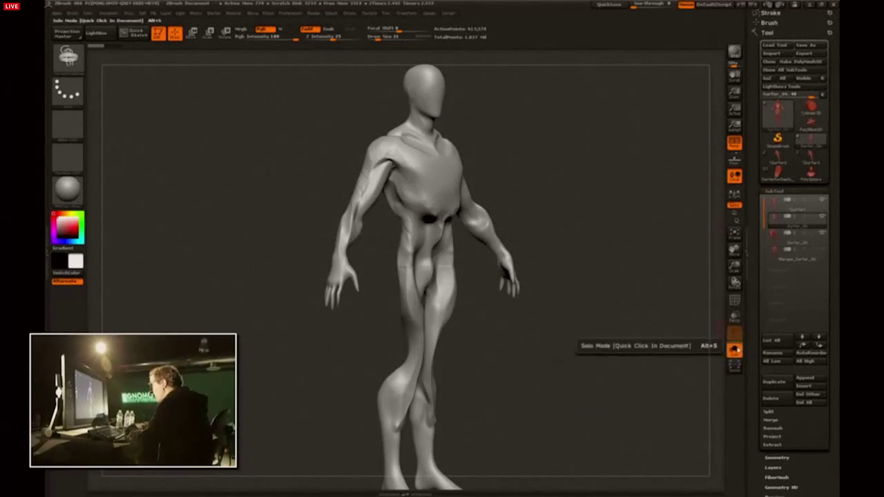
pyautogui.click(734, 351)
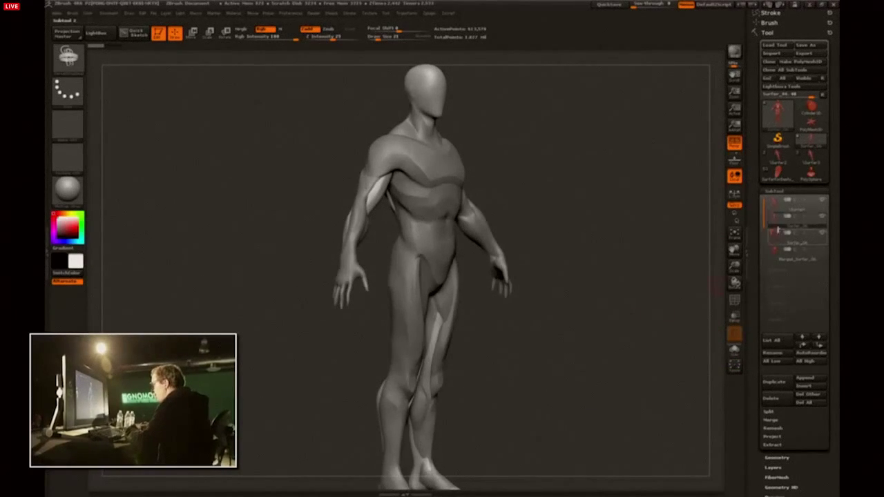
pyautogui.moveTo(713, 285); pyautogui.dragTo(675, 271)
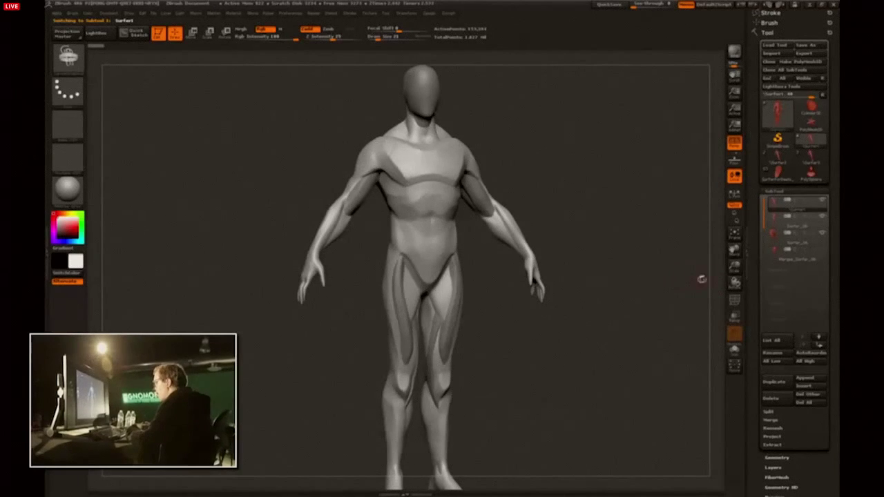
# Step through the subtools in Solo mode to inspect each one, and make the merged surfer subtool active.
pyautogui.click(775, 242)
pyautogui.moveTo(775, 259)
pyautogui.click(775, 230)
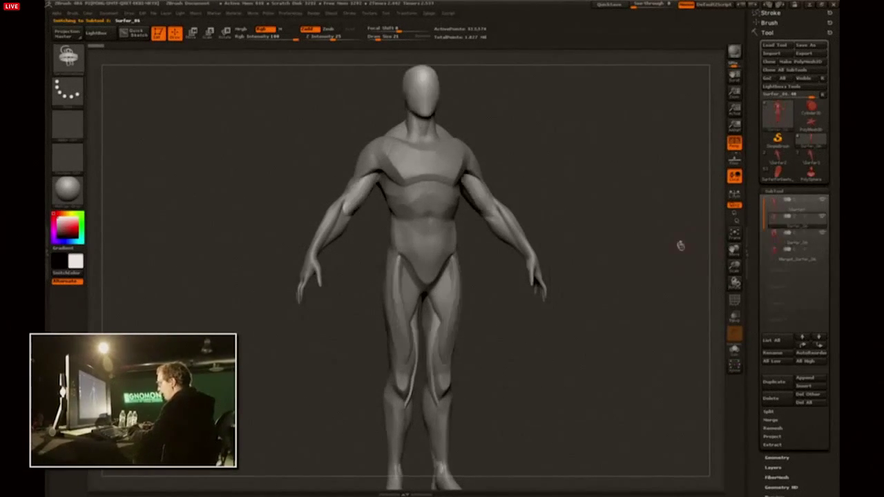
pyautogui.click(738, 349)
pyautogui.press('Up')
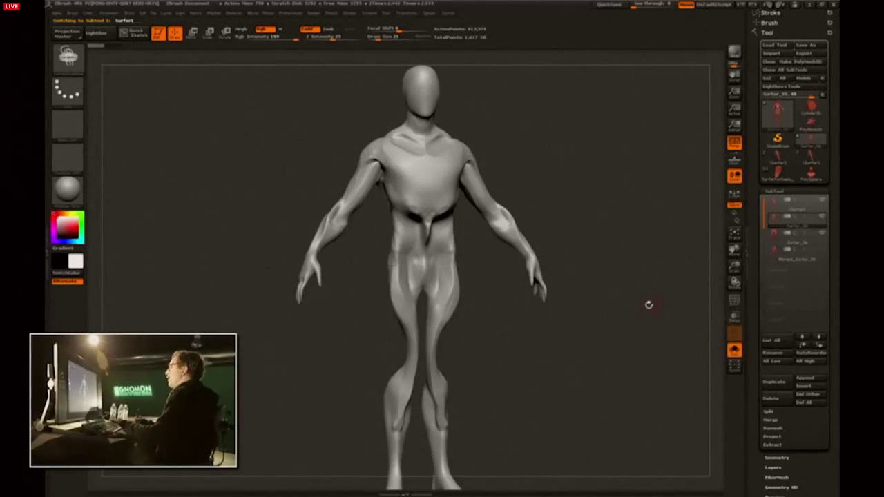
pyautogui.moveTo(641, 314); pyautogui.dragTo(651, 314)
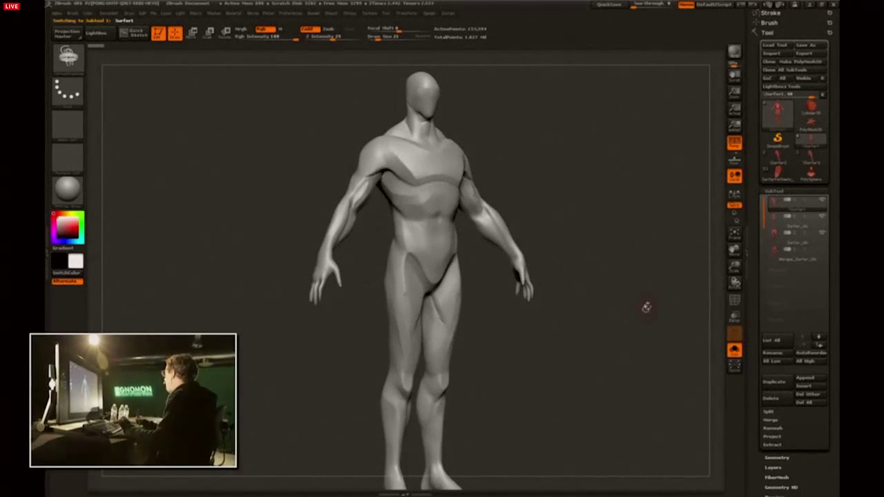
pyautogui.press('Down')
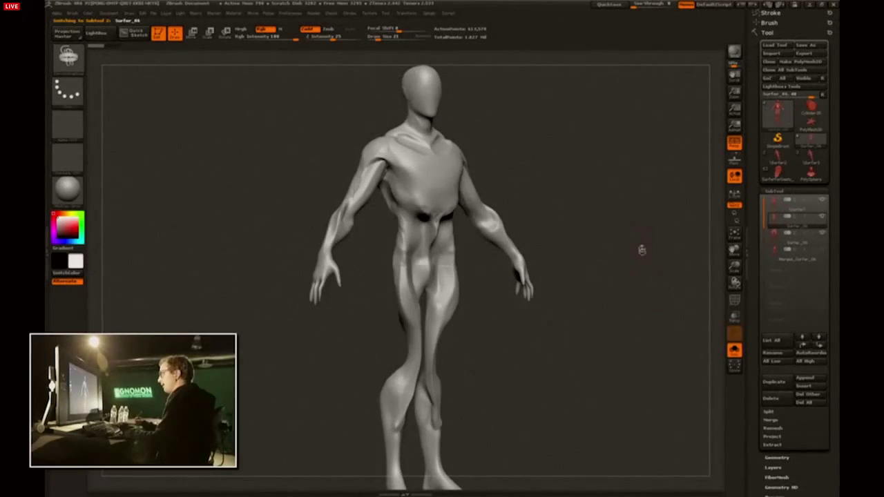
pyautogui.press('Down')
pyautogui.moveTo(663, 280); pyautogui.dragTo(631, 288)
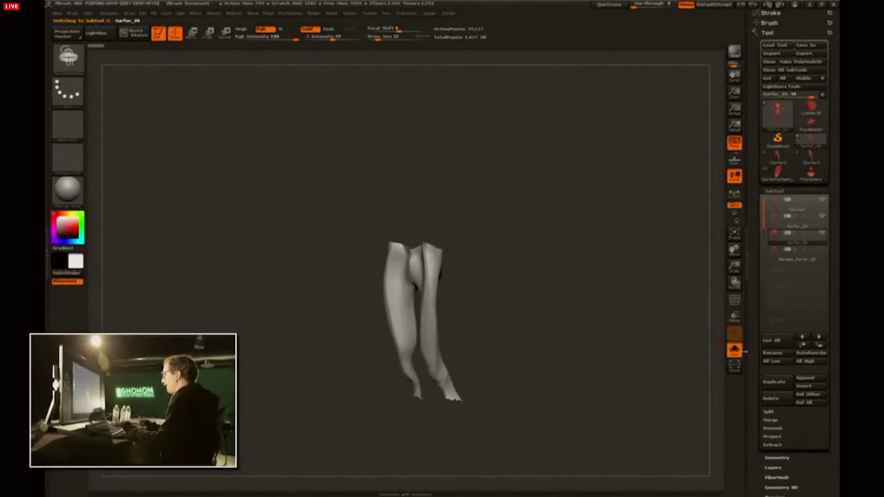
pyautogui.press('Down')
pyautogui.click(734, 350)
# Smooth the hard edges on the chest and upper body of the merged figure.
pyautogui.keyDown('shift'); pyautogui.moveTo(713, 331); pyautogui.dragTo(724, 328); pyautogui.keyUp('shift')
pyautogui.moveTo(632, 284); pyautogui.dragTo(558, 252)
pyautogui.keyDown('shift'); pyautogui.moveTo(442, 183); pyautogui.dragTo(417, 189); pyautogui.keyUp('shift')
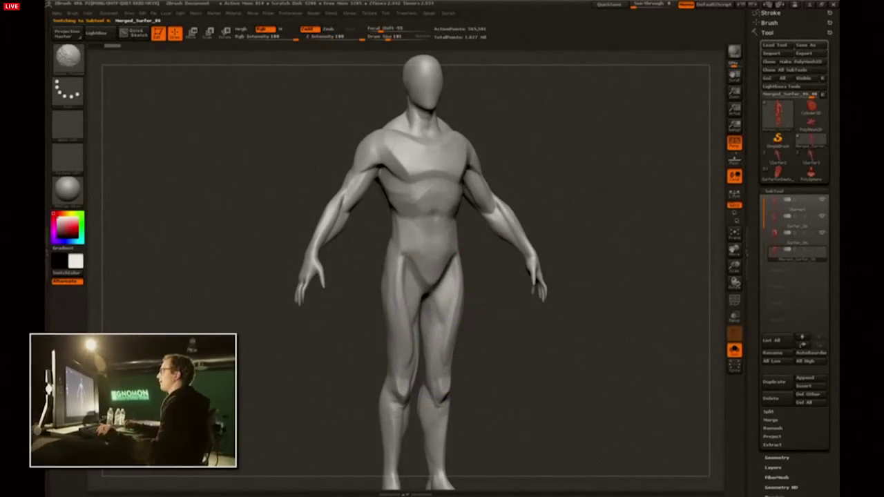
pyautogui.moveTo(642, 180)
pyautogui.keyDown('alt'); pyautogui.mouseDown()
pyautogui.moveTo(640, 141)
pyautogui.moveTo(662, 148)
pyautogui.mouseUp(); pyautogui.keyUp('alt')
pyautogui.moveTo(655, 235)
pyautogui.keyDown('alt'); pyautogui.mouseDown()
pyautogui.moveTo(654, 149)
pyautogui.moveTo(621, 219)
pyautogui.moveTo(573, 207)
pyautogui.mouseUp(); pyautogui.keyUp('alt')
pyautogui.moveTo(454, 177)
pyautogui.keyDown('shift'); pyautogui.mouseDown()
pyautogui.moveTo(483, 207)
pyautogui.moveTo(501, 266)
pyautogui.mouseUp(); pyautogui.keyUp('shift')
pyautogui.keyDown('shift'); pyautogui.moveTo(566, 200); pyautogui.dragTo(604, 207); pyautogui.keyUp('shift')
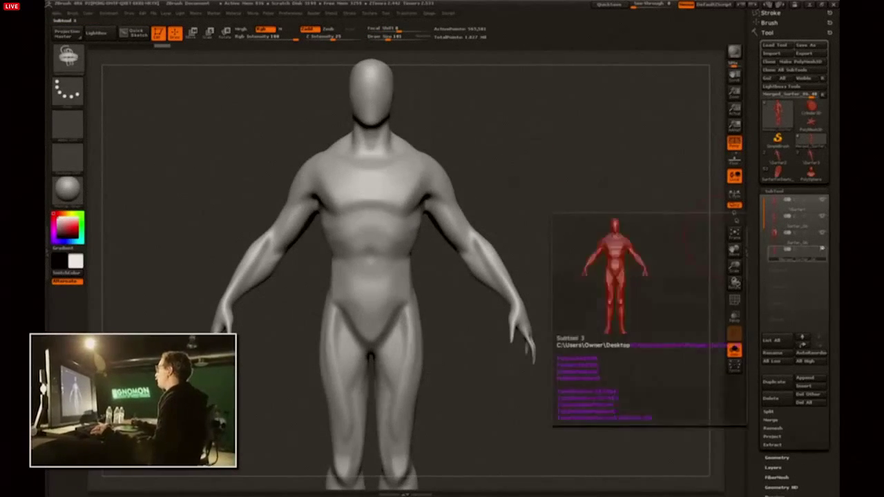
# Hide the other subtools and continue smoothing the merged figure's torso and back with a smaller brush.
pyautogui.moveTo(823, 236); pyautogui.dragTo(823, 200)
pyautogui.moveTo(555, 223)
pyautogui.keyDown('alt'); pyautogui.mouseDown()
pyautogui.moveTo(580, 208)
pyautogui.moveTo(587, 182)
pyautogui.mouseUp(); pyautogui.keyUp('alt')
pyautogui.press('[')
pyautogui.keyDown('shift'); pyautogui.moveTo(450, 218); pyautogui.dragTo(454, 238); pyautogui.keyUp('shift')
pyautogui.moveTo(516, 370)
pyautogui.keyDown('alt'); pyautogui.mouseDown()
pyautogui.moveTo(498, 302)
pyautogui.moveTo(458, 337)
pyautogui.mouseUp(); pyautogui.keyUp('alt')
pyautogui.moveTo(514, 283); pyautogui.dragTo(584, 269)
pyautogui.keyDown('alt'); pyautogui.moveTo(617, 85); pyautogui.dragTo(594, 181); pyautogui.keyUp('alt')
pyautogui.moveTo(594, 181)
pyautogui.mouseDown()
pyautogui.moveTo(449, 194)
pyautogui.moveTo(586, 186)
pyautogui.mouseUp()
pyautogui.keyDown('shift'); pyautogui.moveTo(494, 192); pyautogui.dragTo(504, 188); pyautogui.keyUp('shift')
pyautogui.keyDown('shift'); pyautogui.moveTo(602, 219); pyautogui.dragTo(621, 222); pyautogui.keyUp('shift')
pyautogui.keyDown('alt'); pyautogui.moveTo(700, 329); pyautogui.dragTo(697, 282); pyautogui.keyUp('alt')
# Duplicate the merged surfer subtool and select one of the two copies.
pyautogui.click(780, 383)
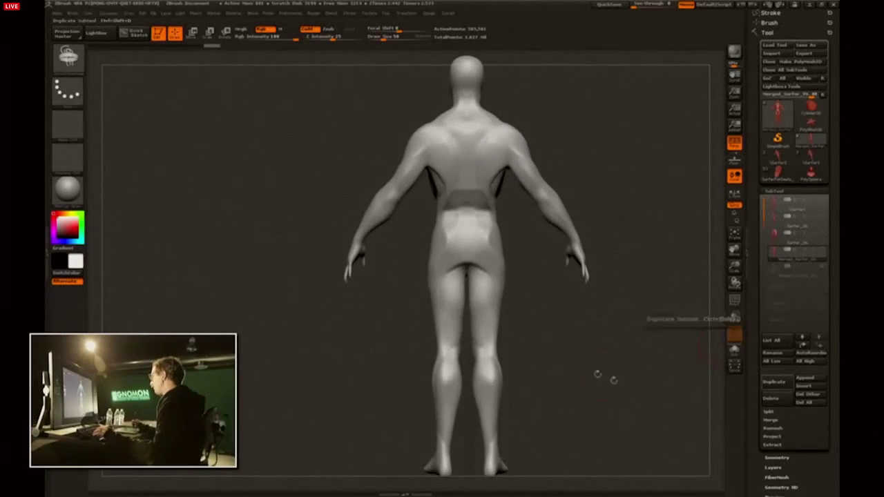
pyautogui.moveTo(763, 273); pyautogui.dragTo(761, 187)
pyautogui.moveTo(664, 228)
pyautogui.mouseDown()
pyautogui.moveTo(461, 204)
pyautogui.moveTo(649, 225)
pyautogui.mouseUp()
pyautogui.click(791, 248)
# Inflate the selected copy of the merged figure slightly with Deformation, and return to the SubTool list.
pyautogui.moveTo(814, 284); pyautogui.dragTo(804, 350)
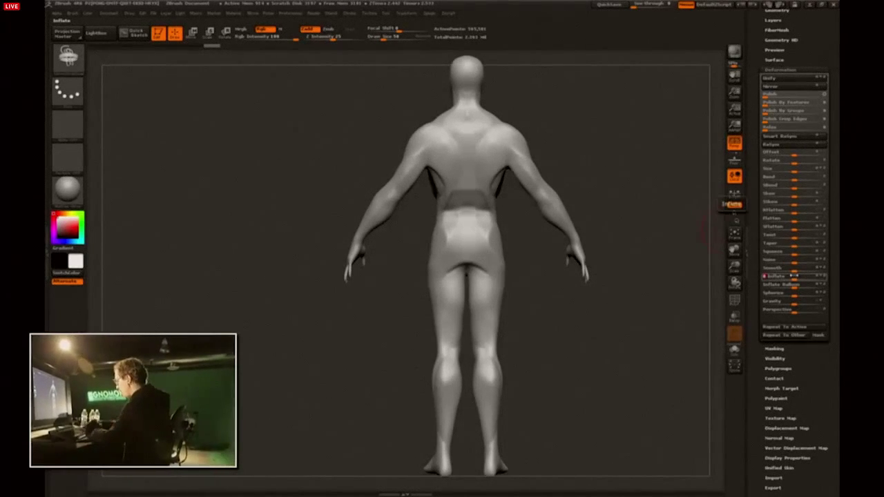
pyautogui.moveTo(794, 276); pyautogui.dragTo(797, 276)
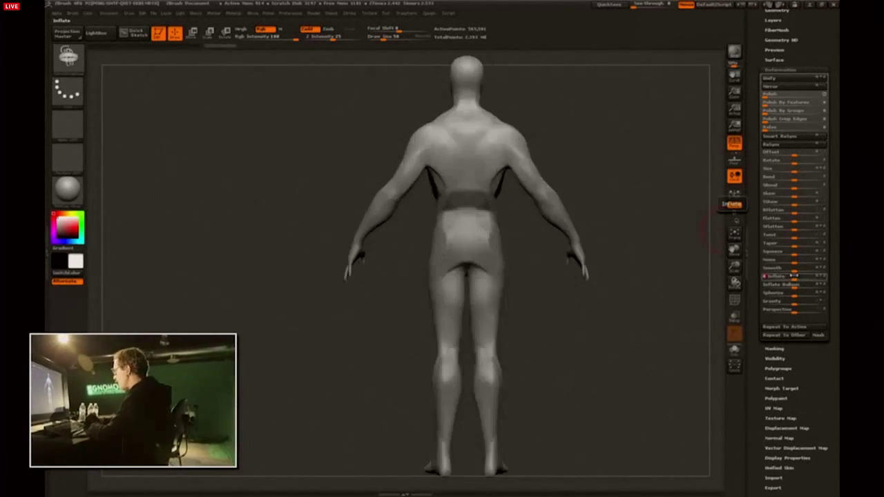
pyautogui.moveTo(634, 149)
pyautogui.mouseDown()
pyautogui.moveTo(794, 103)
pyautogui.moveTo(831, 82)
pyautogui.mouseUp()
pyautogui.click(814, 70)
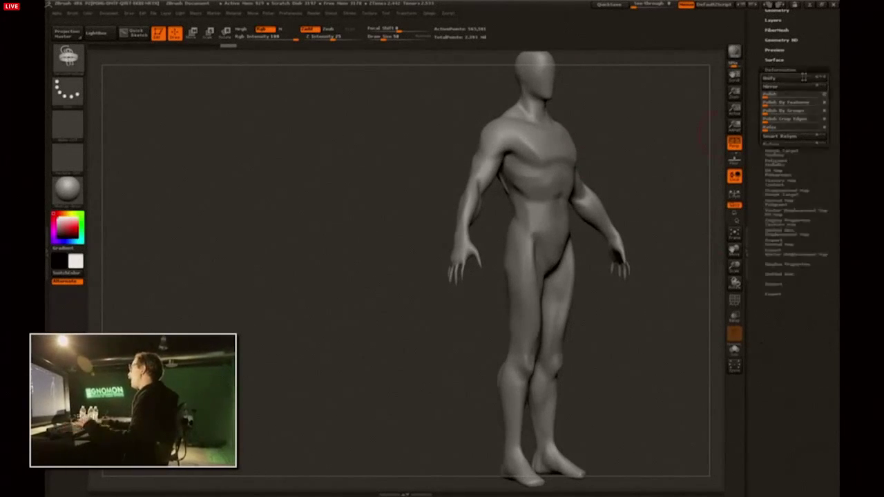
pyautogui.moveTo(814, 130); pyautogui.dragTo(809, 317)
pyautogui.keyDown('shift'); pyautogui.moveTo(706, 189); pyautogui.dragTo(716, 210); pyautogui.keyUp('shift')
pyautogui.click(775, 189)
# Build up crossing diagonal cloth bands from the sternum to both shoulders with the ClayBuildup brush, and smooth them.
pyautogui.moveTo(631, 144)
pyautogui.keyDown('alt'); pyautogui.mouseDown()
pyautogui.moveTo(585, 165)
pyautogui.moveTo(581, 186)
pyautogui.mouseUp(); pyautogui.keyUp('alt')
pyautogui.press('b')
pyautogui.press('c')
pyautogui.press('b')
pyautogui.moveTo(603, 219)
pyautogui.keyDown('alt'); pyautogui.mouseDown()
pyautogui.moveTo(553, 174)
pyautogui.moveTo(557, 203)
pyautogui.mouseUp(); pyautogui.keyUp('alt')
pyautogui.press('s')
pyautogui.press('s')
pyautogui.moveTo(519, 229); pyautogui.dragTo(526, 228)
pyautogui.moveTo(446, 268); pyautogui.dragTo(519, 227)
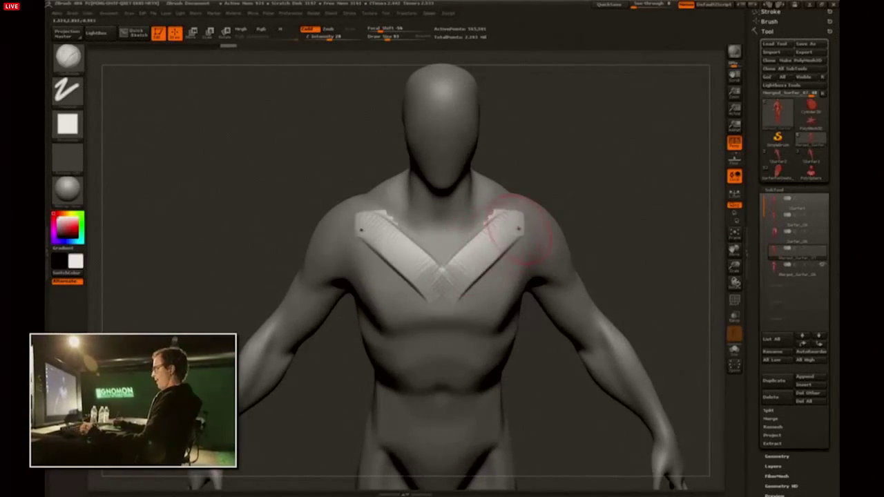
pyautogui.moveTo(461, 300); pyautogui.dragTo(530, 232)
pyautogui.moveTo(472, 325); pyautogui.dragTo(528, 249)
pyautogui.moveTo(666, 217); pyautogui.dragTo(619, 220)
pyautogui.moveTo(507, 311)
pyautogui.keyDown('shift'); pyautogui.mouseDown()
pyautogui.moveTo(490, 257)
pyautogui.moveTo(455, 245)
pyautogui.mouseUp(); pyautogui.keyUp('shift')
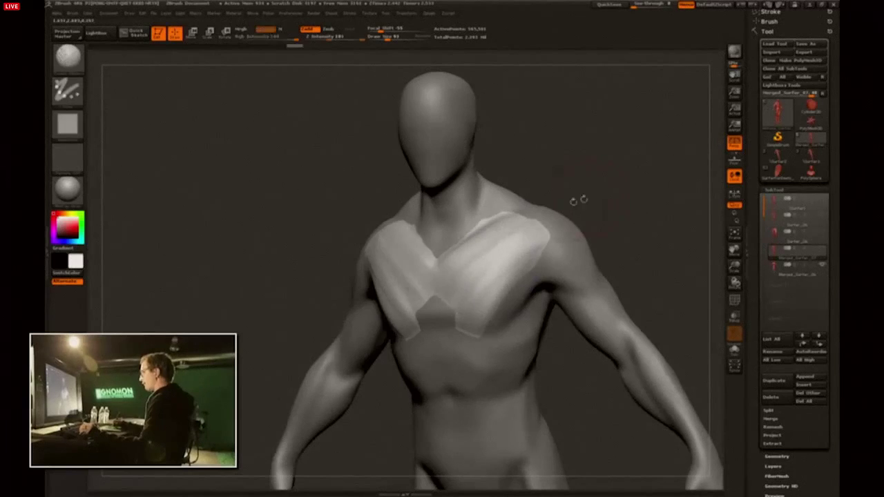
pyautogui.moveTo(578, 199); pyautogui.dragTo(609, 199)
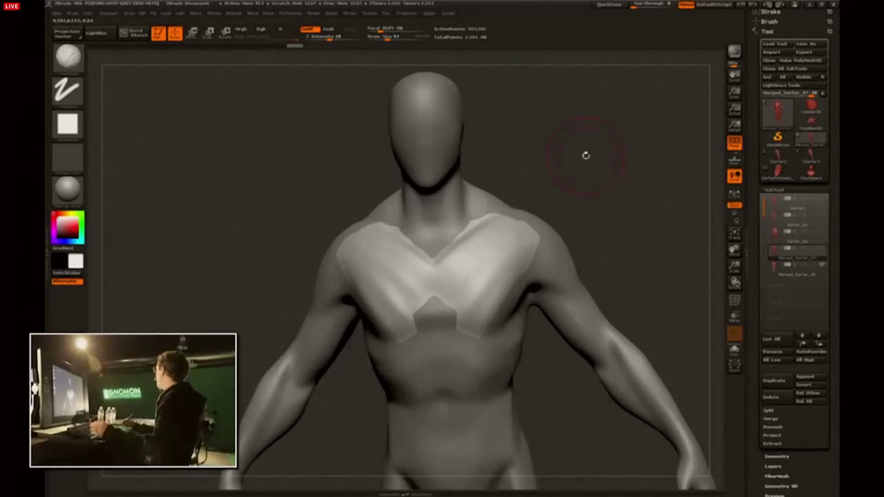
# Build up a brow band and wrapped strips along the cheeks, jaw and chin of the head with ClayBuildup.
pyautogui.moveTo(545, 123); pyautogui.dragTo(498, 302)
pyautogui.moveTo(622, 222)
pyautogui.mouseDown()
pyautogui.moveTo(611, 234)
pyautogui.moveTo(612, 166)
pyautogui.moveTo(512, 181)
pyautogui.mouseUp()
pyautogui.press('[')
pyautogui.moveTo(500, 147); pyautogui.dragTo(449, 223)
pyautogui.press(']')
pyautogui.moveTo(486, 148)
pyautogui.mouseDown()
pyautogui.moveTo(429, 106)
pyautogui.moveTo(408, 110)
pyautogui.mouseUp()
pyautogui.moveTo(490, 205); pyautogui.dragTo(467, 233)
pyautogui.moveTo(476, 241)
pyautogui.mouseDown()
pyautogui.moveTo(415, 233)
pyautogui.moveTo(416, 271)
pyautogui.moveTo(500, 234)
pyautogui.mouseUp()
pyautogui.moveTo(621, 214); pyautogui.dragTo(570, 214)
pyautogui.moveTo(515, 150); pyautogui.dragTo(486, 242)
pyautogui.moveTo(532, 121); pyautogui.dragTo(462, 251)
pyautogui.moveTo(531, 122); pyautogui.dragTo(489, 234)
pyautogui.keyDown('alt'); pyautogui.moveTo(621, 214); pyautogui.dragTo(591, 263); pyautogui.keyUp('alt')
pyautogui.keyDown('shift'); pyautogui.moveTo(493, 251); pyautogui.dragTo(455, 276); pyautogui.keyUp('shift')
pyautogui.moveTo(517, 176); pyautogui.dragTo(475, 283)
pyautogui.moveTo(487, 190); pyautogui.dragTo(458, 242)
pyautogui.moveTo(484, 207)
pyautogui.mouseDown()
pyautogui.moveTo(468, 145)
pyautogui.moveTo(504, 166)
pyautogui.mouseUp()
pyautogui.moveTo(607, 214); pyautogui.dragTo(642, 208)
pyautogui.moveTo(422, 132)
pyautogui.mouseDown()
pyautogui.moveTo(486, 139)
pyautogui.moveTo(427, 143)
pyautogui.mouseUp()
pyautogui.moveTo(426, 145); pyautogui.dragTo(483, 166)
pyautogui.moveTo(602, 180); pyautogui.dragTo(607, 167)
# Shape raised eyes below the brow band and carve around them, alternating ClayBuildup with a subtractive brush.
pyautogui.press('b')
pyautogui.press('d')
pyautogui.press('s')
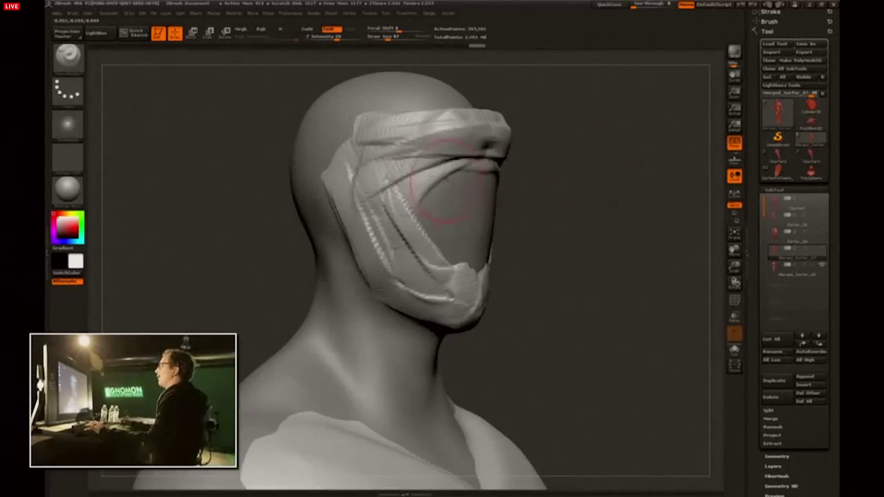
pyautogui.press('b')
pyautogui.press('c')
pyautogui.press('b')
pyautogui.moveTo(450, 190)
pyautogui.mouseDown()
pyautogui.moveTo(433, 218)
pyautogui.moveTo(456, 193)
pyautogui.mouseUp()
pyautogui.press('b')
pyautogui.press('d')
pyautogui.press('s')
pyautogui.press('s')
pyautogui.moveTo(428, 209); pyautogui.dragTo(452, 223)
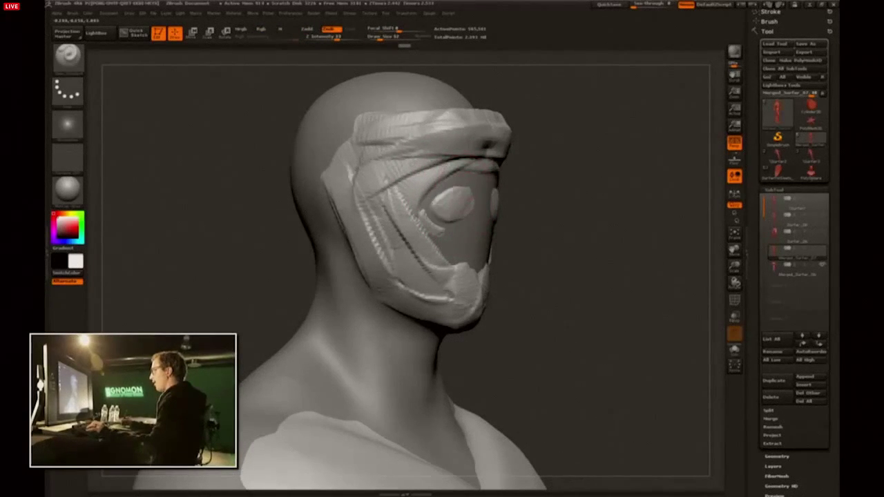
# Build up a wrapped cap around the forehead, sides and crown of the head with ClayBuildup.
pyautogui.moveTo(635, 207); pyautogui.dragTo(535, 203)
pyautogui.moveTo(702, 185)
pyautogui.keyDown('alt'); pyautogui.mouseDown()
pyautogui.moveTo(626, 229)
pyautogui.moveTo(552, 229)
pyautogui.mouseUp(); pyautogui.keyUp('alt')
pyautogui.moveTo(642, 207); pyautogui.dragTo(608, 207)
pyautogui.keyDown('alt'); pyautogui.moveTo(625, 208); pyautogui.dragTo(618, 165); pyautogui.keyUp('alt')
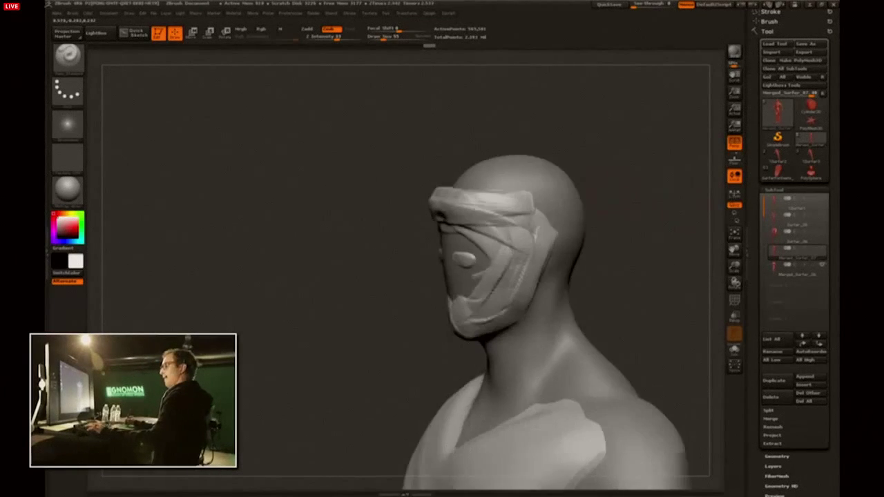
pyautogui.press('b')
pyautogui.press('c')
pyautogui.press('b')
pyautogui.moveTo(577, 217); pyautogui.dragTo(525, 218)
pyautogui.moveTo(628, 208); pyautogui.dragTo(566, 205)
pyautogui.moveTo(496, 195); pyautogui.dragTo(609, 195)
pyautogui.moveTo(508, 173)
pyautogui.mouseDown()
pyautogui.moveTo(587, 169)
pyautogui.moveTo(663, 214)
pyautogui.mouseUp()
pyautogui.moveTo(477, 181); pyautogui.dragTo(587, 166)
pyautogui.moveTo(656, 194); pyautogui.dragTo(594, 148)
pyautogui.moveTo(601, 225)
pyautogui.mouseDown()
pyautogui.moveTo(657, 233)
pyautogui.moveTo(599, 245)
pyautogui.mouseUp()
pyautogui.moveTo(543, 207); pyautogui.dragTo(524, 303)
pyautogui.moveTo(408, 235); pyautogui.dragTo(469, 236)
pyautogui.moveTo(463, 235)
pyautogui.mouseDown()
pyautogui.moveTo(458, 200)
pyautogui.moveTo(490, 159)
pyautogui.mouseUp()
pyautogui.moveTo(557, 142); pyautogui.dragTo(581, 146)
# Undo the last four strokes on the head wrap.
pyautogui.moveTo(429, 255)
pyautogui.mouseDown()
pyautogui.moveTo(400, 186)
pyautogui.moveTo(379, 207)
pyautogui.mouseUp()
pyautogui.hotkey('ctrl', 'z')
pyautogui.hotkey('ctrl', 'z')
pyautogui.hotkey('ctrl', 'z')
pyautogui.hotkey('ctrl', 'z')
# Brush away the brow band, eyes and cheek strips to restore the original smooth front of the face.
pyautogui.moveTo(616, 208); pyautogui.dragTo(576, 220)
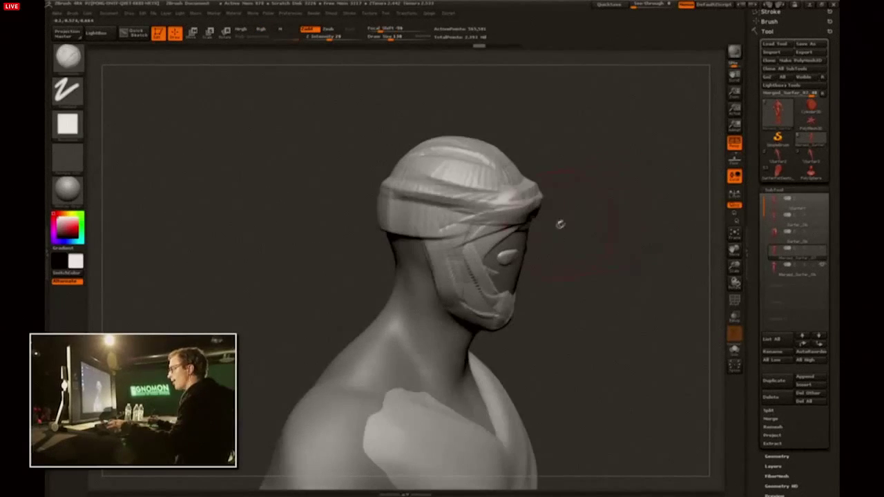
pyautogui.press('2')
pyautogui.press('s')
pyautogui.moveTo(514, 214)
pyautogui.mouseDown()
pyautogui.moveTo(463, 231)
pyautogui.moveTo(511, 238)
pyautogui.mouseUp()
pyautogui.moveTo(601, 265); pyautogui.dragTo(552, 252)
pyautogui.moveTo(507, 180)
pyautogui.mouseDown()
pyautogui.moveTo(521, 250)
pyautogui.moveTo(477, 282)
pyautogui.mouseUp()
pyautogui.moveTo(598, 250); pyautogui.dragTo(534, 234)
pyautogui.press('1')
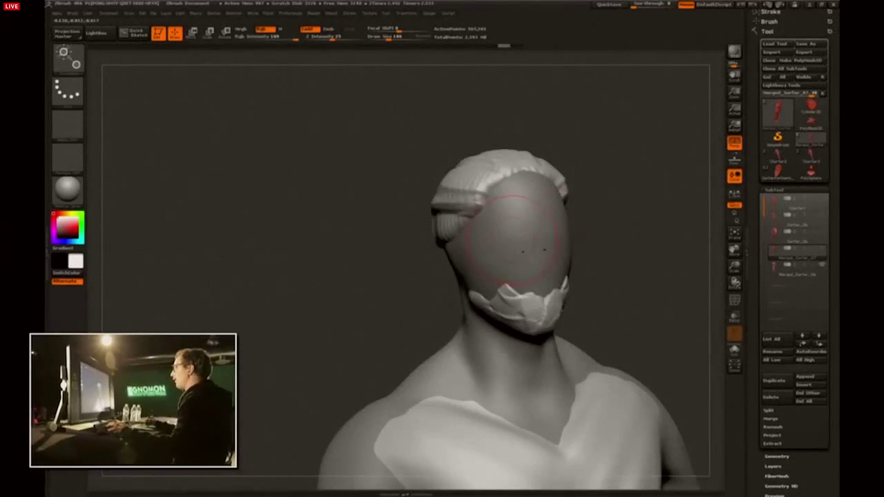
# Brush away the built-up cloth bands from the chest and shoulders, and undo the last stroke.
pyautogui.press('3')
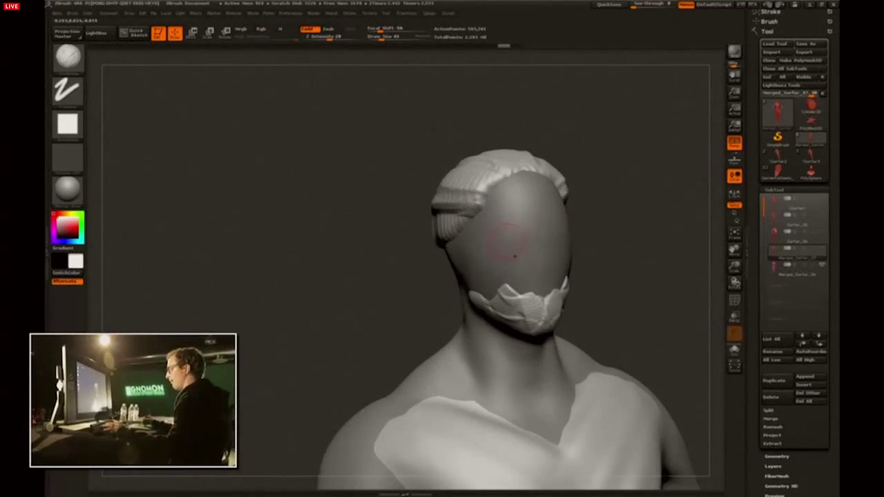
pyautogui.moveTo(538, 230); pyautogui.dragTo(524, 233)
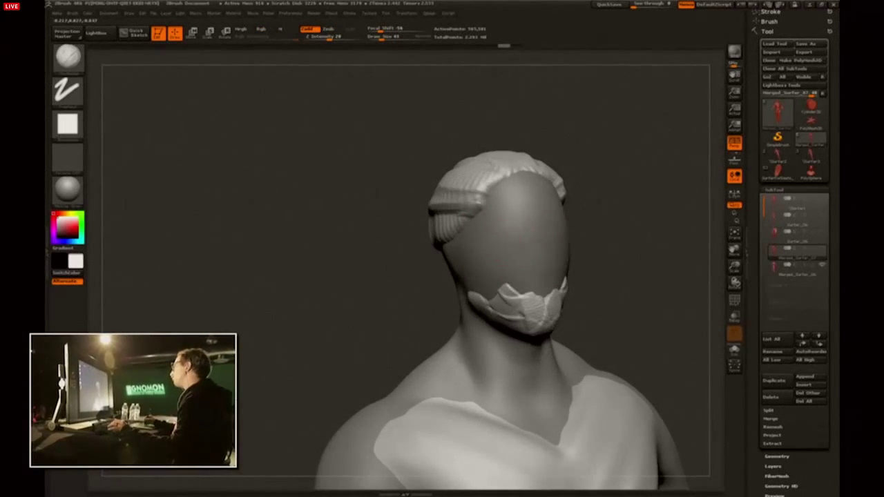
pyautogui.press('1')
pyautogui.moveTo(662, 276); pyautogui.dragTo(553, 286)
pyautogui.moveTo(425, 310); pyautogui.dragTo(606, 181)
pyautogui.press('2')
pyautogui.press('s')
pyautogui.moveTo(571, 211); pyautogui.dragTo(577, 212)
pyautogui.moveTo(519, 259); pyautogui.dragTo(544, 231)
pyautogui.hotkey('ctrl', 'z')
pyautogui.moveTo(656, 211); pyautogui.dragTo(597, 209)
pyautogui.moveTo(667, 186); pyautogui.dragTo(593, 196)
pyautogui.keyDown('alt'); pyautogui.moveTo(639, 239); pyautogui.dragTo(630, 173); pyautogui.keyUp('alt')
pyautogui.moveTo(600, 233)
pyautogui.mouseDown()
pyautogui.moveTo(573, 241)
pyautogui.moveTo(595, 238)
pyautogui.mouseUp()
pyautogui.moveTo(591, 195)
pyautogui.keyDown('alt'); pyautogui.mouseDown()
pyautogui.moveTo(603, 223)
pyautogui.moveTo(558, 216)
pyautogui.mouseUp(); pyautogui.keyUp('alt')
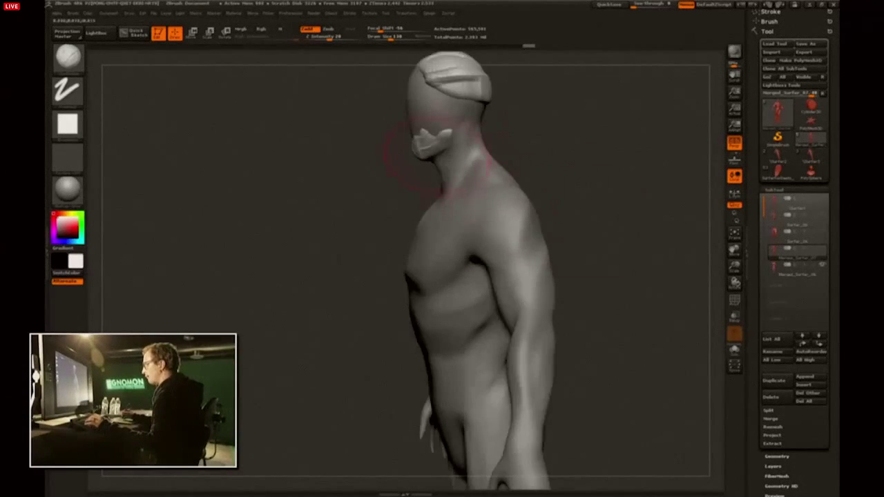
# Undo the remaining ClayBuildup strokes on the face and head wrap, back to the plain smooth head.
pyautogui.keyDown('alt'); pyautogui.moveTo(542, 121); pyautogui.dragTo(535, 186); pyautogui.keyUp('alt')
pyautogui.hotkey('ctrl', 'z')
pyautogui.moveTo(366, 219); pyautogui.dragTo(314, 228)
pyautogui.hotkey('ctrl', 'z')
pyautogui.hotkey('ctrl', 'z')
pyautogui.hotkey('ctrl', 'z')
pyautogui.hotkey('ctrl', 'z')
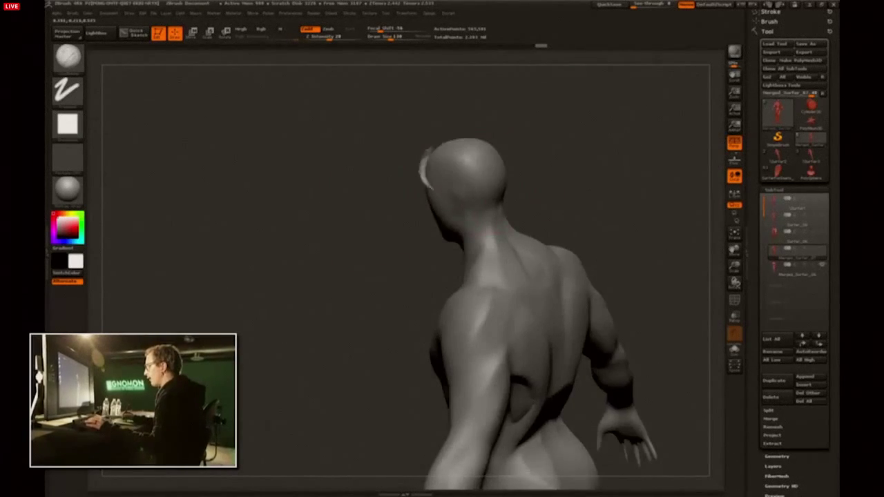
pyautogui.moveTo(373, 210); pyautogui.dragTo(476, 193)
pyautogui.hotkey('ctrl', 'z')
pyautogui.moveTo(566, 200); pyautogui.dragTo(521, 202)
# Make the Merged_Surfer_06 subtool active and show Merged_Surfer_07 together with it.
pyautogui.press('b')
pyautogui.press('m')
pyautogui.press('v')
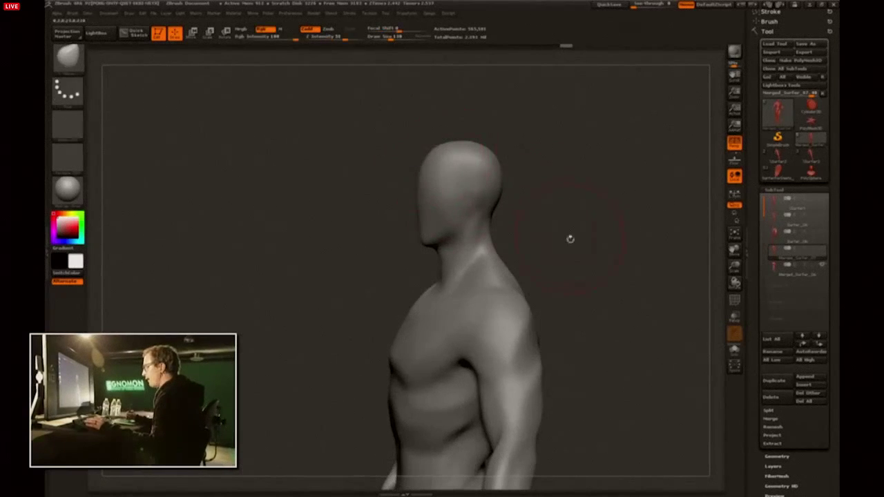
pyautogui.keyDown('alt'); pyautogui.moveTo(571, 259); pyautogui.dragTo(555, 191); pyautogui.keyUp('alt')
pyautogui.press('b')
pyautogui.press('c')
pyautogui.press('b')
pyautogui.press('s')
pyautogui.click(547, 245)
pyautogui.keyDown('alt'); pyautogui.moveTo(557, 337); pyautogui.dragTo(561, 219); pyautogui.keyUp('alt')
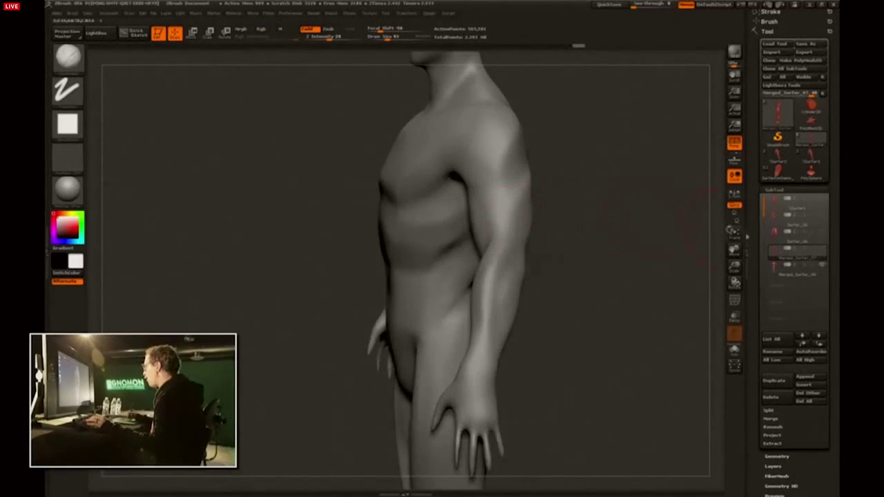
pyautogui.click(771, 268)
pyautogui.click(821, 249)
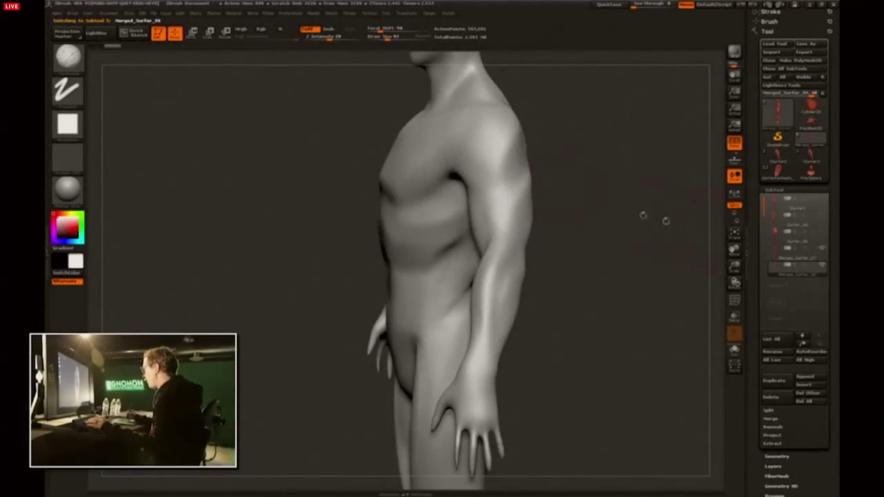
# Carve a first patch into the upper arm near the armpit with a small ClayBuildup brush.
pyautogui.moveTo(689, 226); pyautogui.dragTo(646, 224)
pyautogui.press('b')
pyautogui.press('m')
pyautogui.press('v')
pyautogui.press('s')
pyautogui.click(485, 224)
pyautogui.moveTo(362, 239); pyautogui.dragTo(591, 239)
pyautogui.press('b')
pyautogui.press('c')
pyautogui.press('b')
pyautogui.press('s')
pyautogui.click(463, 225)
pyautogui.moveTo(455, 206)
pyautogui.mouseDown()
pyautogui.moveTo(482, 287)
pyautogui.moveTo(456, 189)
pyautogui.mouseUp()
pyautogui.moveTo(584, 214); pyautogui.dragTo(545, 208)
# Sink the upper arms beneath the overlapping Merged_Surfer_07 mesh down to the elbows with the DamStandard brush.
pyautogui.press('b')
pyautogui.press('d')
pyautogui.press('s')
pyautogui.press('s')
pyautogui.click(472, 205)
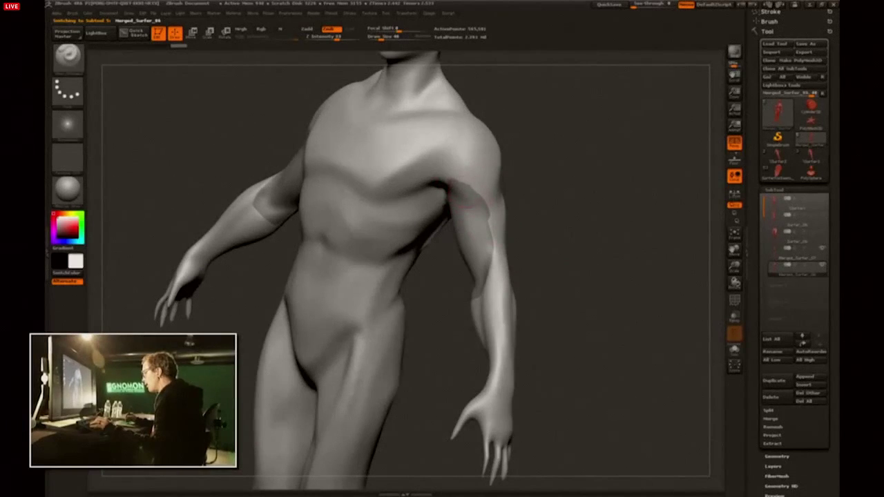
pyautogui.moveTo(493, 234)
pyautogui.mouseDown()
pyautogui.moveTo(495, 253)
pyautogui.moveTo(568, 268)
pyautogui.mouseUp()
# Carve a tapered strip from the elbow down the inner forearm, undoing and redrawing the unsatisfactory strokes.
pyautogui.moveTo(494, 268); pyautogui.dragTo(491, 322)
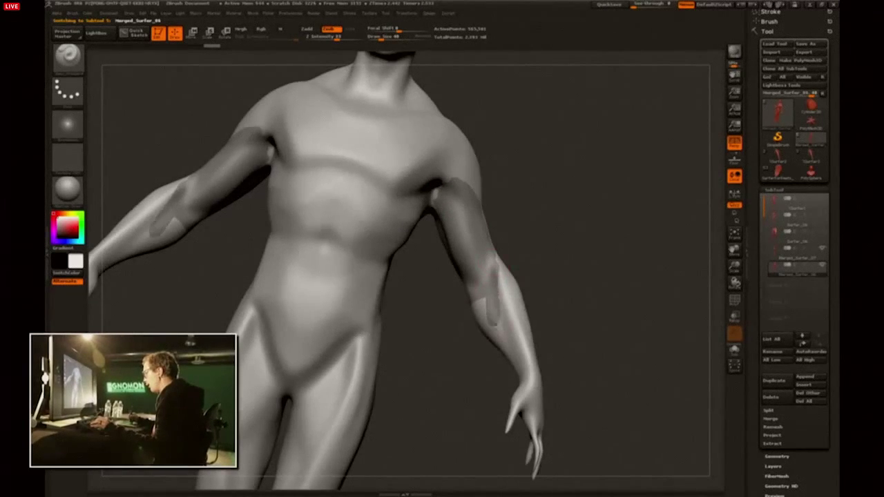
pyautogui.hotkey('ctrl', 'z')
pyautogui.moveTo(541, 245); pyautogui.dragTo(530, 249)
pyautogui.moveTo(491, 271); pyautogui.dragTo(491, 330)
pyautogui.moveTo(545, 287); pyautogui.dragTo(569, 281)
pyautogui.hotkey('ctrl', 'z')
pyautogui.moveTo(492, 284); pyautogui.dragTo(507, 346)
pyautogui.moveTo(495, 268); pyautogui.dragTo(504, 323)
pyautogui.moveTo(591, 265)
pyautogui.keyDown('shift'); pyautogui.mouseDown()
pyautogui.moveTo(585, 221)
pyautogui.moveTo(508, 218)
pyautogui.moveTo(590, 213)
pyautogui.moveTo(519, 209)
pyautogui.mouseUp(); pyautogui.keyUp('shift')
# Carve diagonal bands from the armpits across the lower ribs, undoing stray strokes.
pyautogui.press(']')
pyautogui.hotkey('ctrl', 'z')
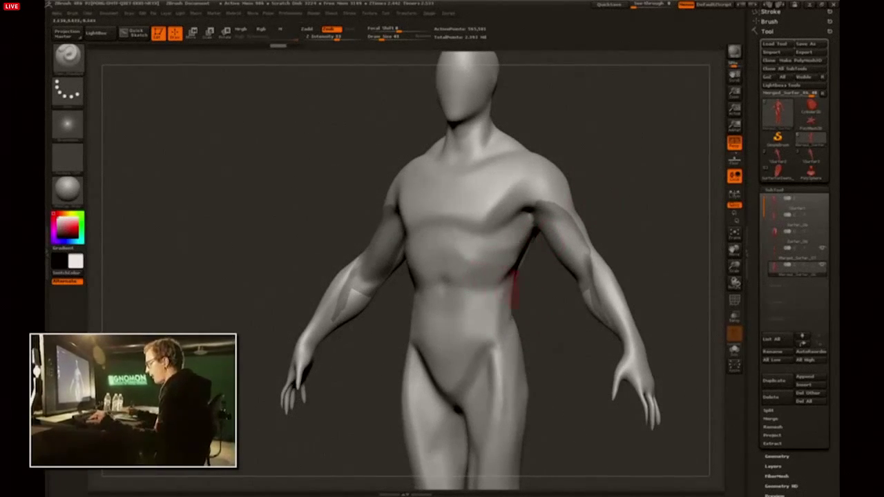
pyautogui.keyDown('alt'); pyautogui.moveTo(531, 316); pyautogui.dragTo(548, 243); pyautogui.keyUp('alt')
pyautogui.moveTo(530, 163)
pyautogui.keyDown('ctrl'); pyautogui.mouseDown()
pyautogui.moveTo(488, 200)
pyautogui.moveTo(473, 180)
pyautogui.moveTo(475, 226)
pyautogui.mouseUp(); pyautogui.keyUp('ctrl')
pyautogui.moveTo(564, 225); pyautogui.dragTo(580, 225)
pyautogui.hotkey('ctrl', 'z')
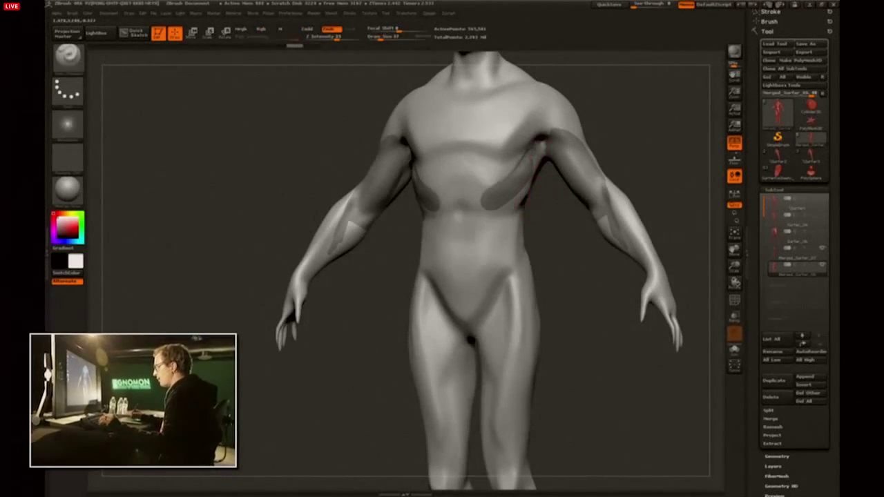
# Carve the centre of the abdomen and extend it in a V along the groin to the inner thighs.
pyautogui.keyDown('ctrl'); pyautogui.moveTo(498, 191); pyautogui.dragTo(489, 328); pyautogui.keyUp('ctrl')
pyautogui.moveTo(570, 277)
pyautogui.mouseDown()
pyautogui.moveTo(564, 310)
pyautogui.moveTo(553, 275)
pyautogui.mouseUp()
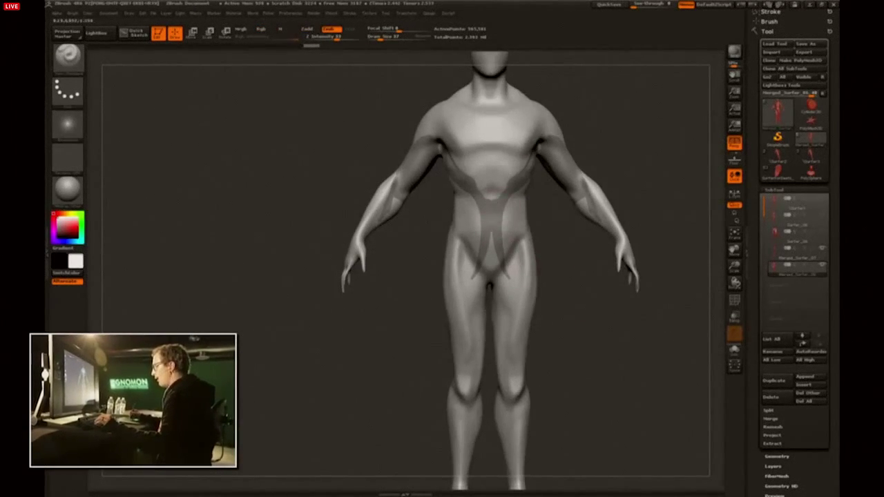
pyautogui.moveTo(491, 225)
pyautogui.keyDown('ctrl'); pyautogui.mouseDown()
pyautogui.moveTo(468, 351)
pyautogui.moveTo(483, 305)
pyautogui.moveTo(478, 335)
pyautogui.mouseUp(); pyautogui.keyUp('ctrl')
pyautogui.moveTo(580, 324)
pyautogui.keyDown('alt'); pyautogui.mouseDown()
pyautogui.moveTo(578, 298)
pyautogui.moveTo(593, 307)
pyautogui.moveTo(414, 305)
pyautogui.mouseUp(); pyautogui.keyUp('alt')
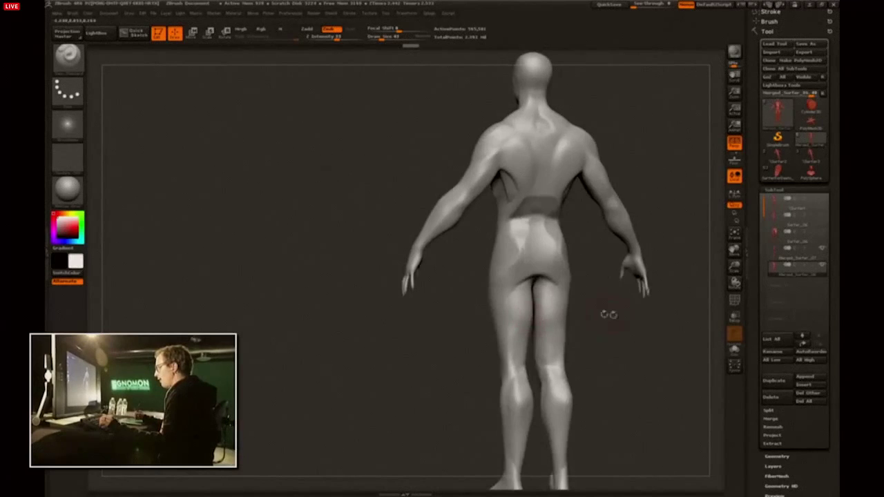
# Carve the lower-back band around the waist and down over the sides of the hips.
pyautogui.keyDown('shift'); pyautogui.moveTo(607, 313); pyautogui.dragTo(586, 312); pyautogui.keyUp('shift')
pyautogui.keyDown('ctrl'); pyautogui.moveTo(558, 252); pyautogui.dragTo(550, 203); pyautogui.keyUp('ctrl')
pyautogui.keyDown('alt'); pyautogui.moveTo(586, 238); pyautogui.dragTo(552, 298); pyautogui.keyUp('alt')
pyautogui.moveTo(540, 269); pyautogui.dragTo(547, 334)
pyautogui.press('s')
pyautogui.moveTo(537, 294); pyautogui.dragTo(540, 294)
pyautogui.moveTo(552, 334); pyautogui.dragTo(546, 273)
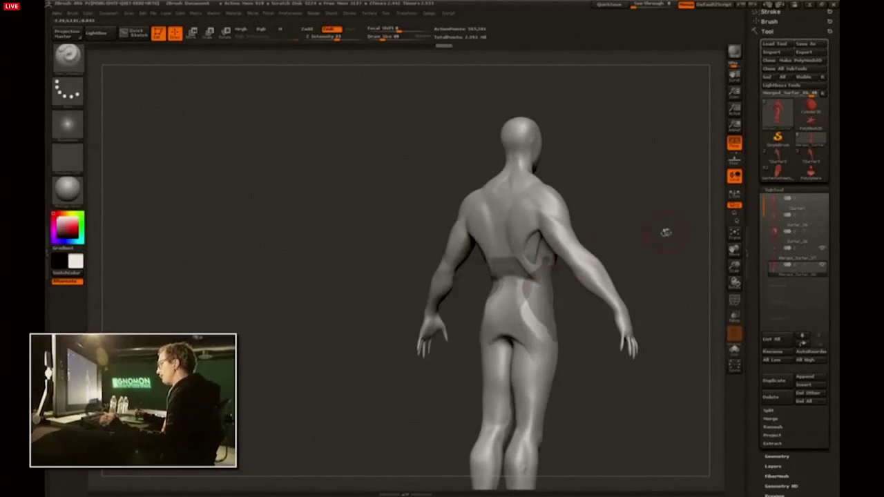
pyautogui.moveTo(665, 232); pyautogui.dragTo(574, 237)
# Carve the side ribs under the armpits and fill in the sides of the waist and abdomen.
pyautogui.moveTo(555, 266); pyautogui.dragTo(543, 238)
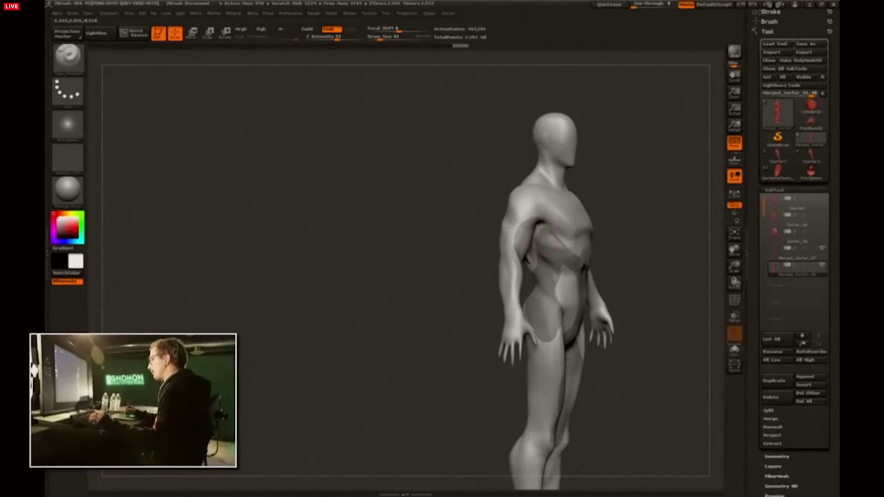
pyautogui.moveTo(571, 268); pyautogui.dragTo(559, 306)
pyautogui.moveTo(652, 276)
pyautogui.mouseDown()
pyautogui.moveTo(619, 284)
pyautogui.moveTo(567, 329)
pyautogui.mouseUp()
pyautogui.press(']')
pyautogui.moveTo(649, 296); pyautogui.dragTo(640, 187)
pyautogui.moveTo(579, 196); pyautogui.dragTo(576, 229)
pyautogui.moveTo(661, 207)
pyautogui.mouseDown()
pyautogui.moveTo(642, 208)
pyautogui.moveTo(595, 242)
pyautogui.mouseUp()
pyautogui.keyDown('alt'); pyautogui.moveTo(668, 138); pyautogui.dragTo(627, 216); pyautogui.keyUp('alt')
pyautogui.keyDown('shift'); pyautogui.moveTo(662, 204); pyautogui.dragTo(647, 201); pyautogui.keyUp('shift')
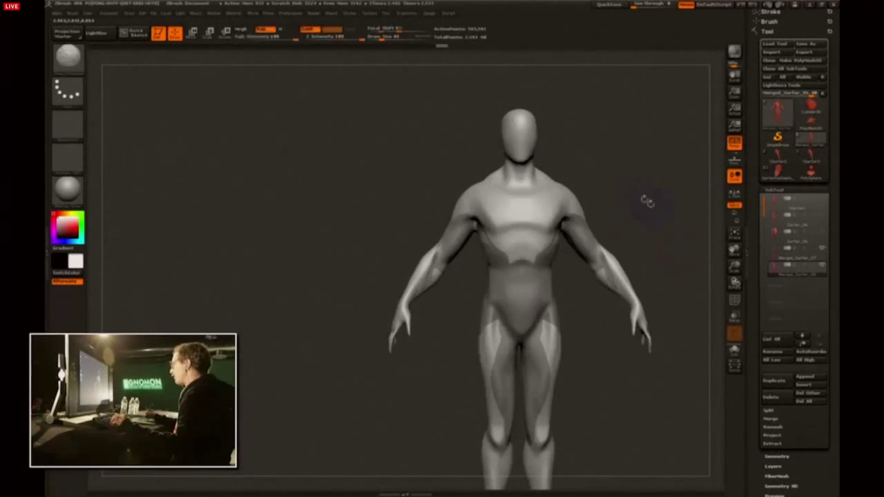
# Extend the carved area down the inner thighs toward the knees with a larger brush.
pyautogui.moveTo(658, 233); pyautogui.dragTo(652, 208)
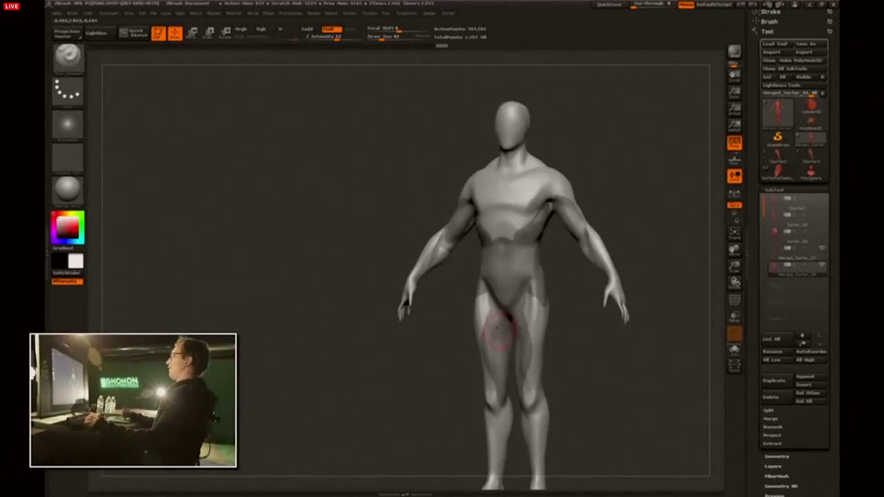
pyautogui.keyDown('alt'); pyautogui.moveTo(617, 338); pyautogui.dragTo(619, 264); pyautogui.keyUp('alt')
pyautogui.keyDown('alt'); pyautogui.moveTo(592, 300); pyautogui.dragTo(594, 317); pyautogui.keyUp('alt')
pyautogui.keyDown('alt'); pyautogui.moveTo(572, 345); pyautogui.dragTo(567, 296); pyautogui.keyUp('alt')
pyautogui.press('s')
pyautogui.moveTo(539, 238)
pyautogui.mouseDown()
pyautogui.moveTo(528, 309)
pyautogui.moveTo(541, 385)
pyautogui.mouseUp()
pyautogui.moveTo(632, 340); pyautogui.dragTo(553, 339)
pyautogui.keyDown('alt'); pyautogui.moveTo(617, 233); pyautogui.dragTo(592, 331); pyautogui.keyUp('alt')
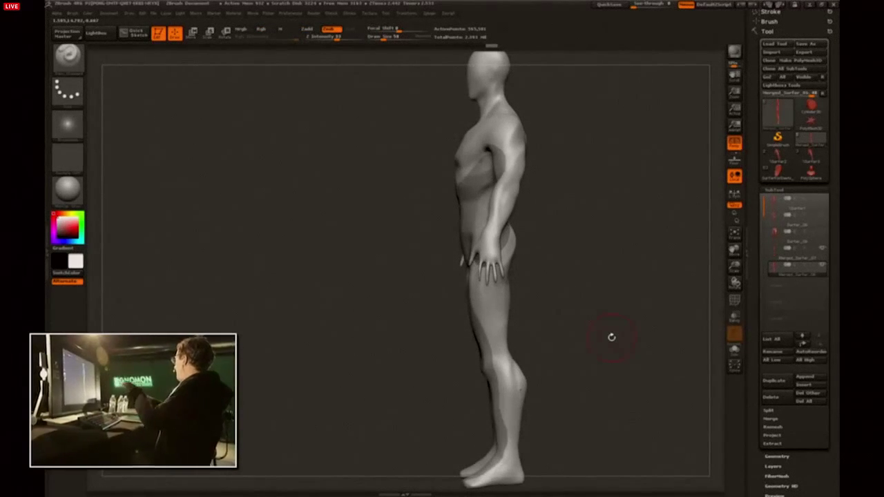
# Carve a band from the base of the neck across the collar and front shoulders into the upper arms.
pyautogui.moveTo(594, 198)
pyautogui.keyDown('alt'); pyautogui.mouseDown()
pyautogui.moveTo(582, 266)
pyautogui.moveTo(627, 263)
pyautogui.mouseUp(); pyautogui.keyUp('alt')
pyautogui.moveTo(481, 177); pyautogui.dragTo(514, 217)
pyautogui.moveTo(568, 206); pyautogui.dragTo(592, 207)
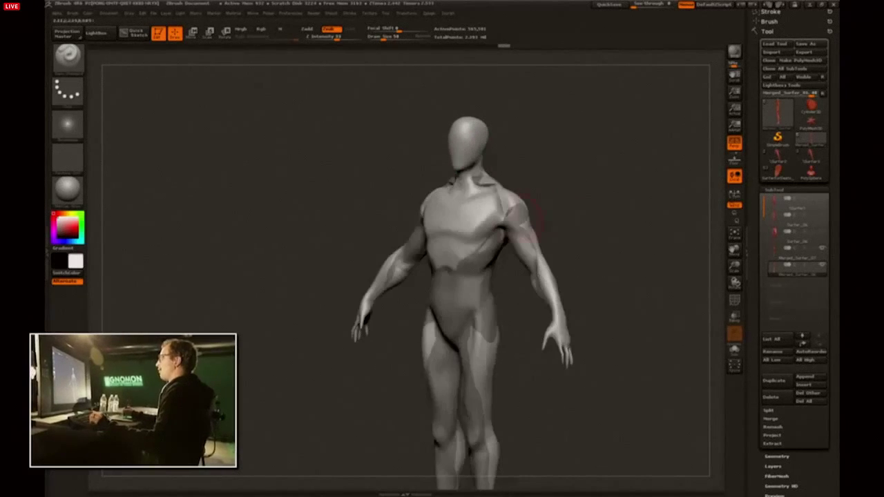
pyautogui.keyDown('shift'); pyautogui.moveTo(517, 217); pyautogui.dragTo(518, 214); pyautogui.keyUp('shift')
pyautogui.moveTo(562, 234); pyautogui.dragTo(539, 232)
pyautogui.press('s')
pyautogui.keyDown('shift'); pyautogui.moveTo(527, 216); pyautogui.dragTo(534, 231); pyautogui.keyUp('shift')
pyautogui.moveTo(563, 226); pyautogui.dragTo(489, 216)
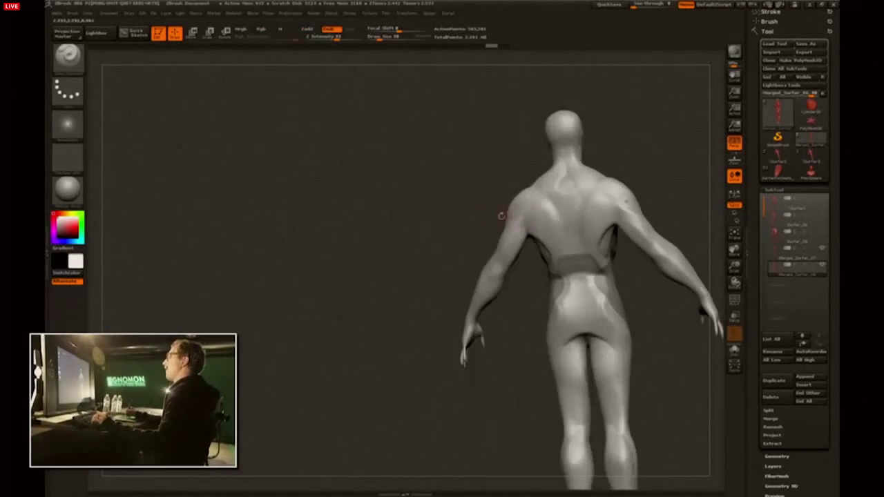
# Carve the shoulder bands around the back and join them to a pointed patch over the upper back, using a smaller brush.
pyautogui.moveTo(538, 199)
pyautogui.mouseDown()
pyautogui.moveTo(499, 260)
pyautogui.moveTo(447, 272)
pyautogui.mouseUp()
pyautogui.hotkey('ctrl', 'z')
pyautogui.press('[')
pyautogui.moveTo(534, 200); pyautogui.dragTo(506, 237)
pyautogui.moveTo(462, 268); pyautogui.dragTo(447, 266)
pyautogui.moveTo(532, 214); pyautogui.dragTo(530, 230)
pyautogui.keyDown('shift'); pyautogui.moveTo(538, 209); pyautogui.dragTo(543, 213); pyautogui.keyUp('shift')
pyautogui.moveTo(545, 179); pyautogui.dragTo(529, 207)
pyautogui.moveTo(560, 165); pyautogui.dragTo(544, 178)
pyautogui.moveTo(556, 167)
pyautogui.mouseDown()
pyautogui.moveTo(542, 190)
pyautogui.moveTo(564, 210)
pyautogui.moveTo(560, 181)
pyautogui.mouseUp()
pyautogui.moveTo(653, 166); pyautogui.dragTo(678, 171)
pyautogui.moveTo(674, 177)
pyautogui.keyDown('alt'); pyautogui.mouseDown()
pyautogui.moveTo(597, 158)
pyautogui.moveTo(598, 165)
pyautogui.mouseUp(); pyautogui.keyUp('alt')
# Carve curved panels into the backs of the thighs from below the buttocks down toward the knees.
pyautogui.keyDown('alt'); pyautogui.moveTo(575, 296); pyautogui.dragTo(569, 250); pyautogui.keyUp('alt')
pyautogui.moveTo(569, 250); pyautogui.dragTo(569, 260)
pyautogui.keyDown('ctrl'); pyautogui.moveTo(502, 250); pyautogui.dragTo(497, 309); pyautogui.keyUp('ctrl')
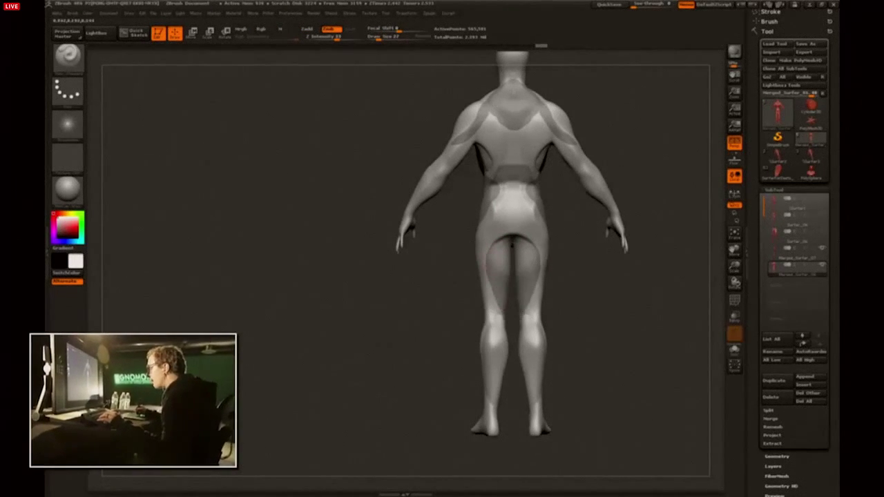
pyautogui.moveTo(622, 315)
pyautogui.mouseDown()
pyautogui.moveTo(557, 307)
pyautogui.moveTo(503, 272)
pyautogui.mouseUp()
pyautogui.keyDown('alt'); pyautogui.moveTo(640, 110); pyautogui.dragTo(624, 331); pyautogui.keyUp('alt')
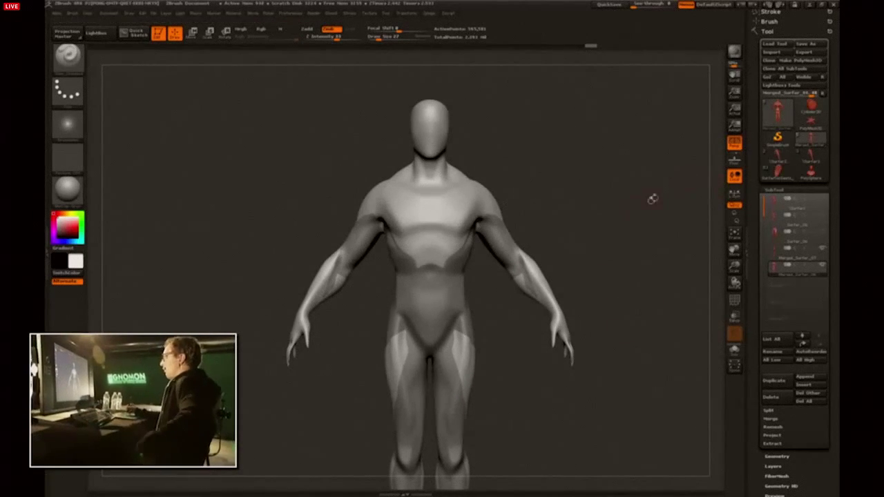
# Activate Merged_Surfer_07 and hide Merged_Surfer_06 to inspect the underlying mesh alone.
pyautogui.moveTo(650, 261); pyautogui.dragTo(660, 238)
pyautogui.click(789, 258)
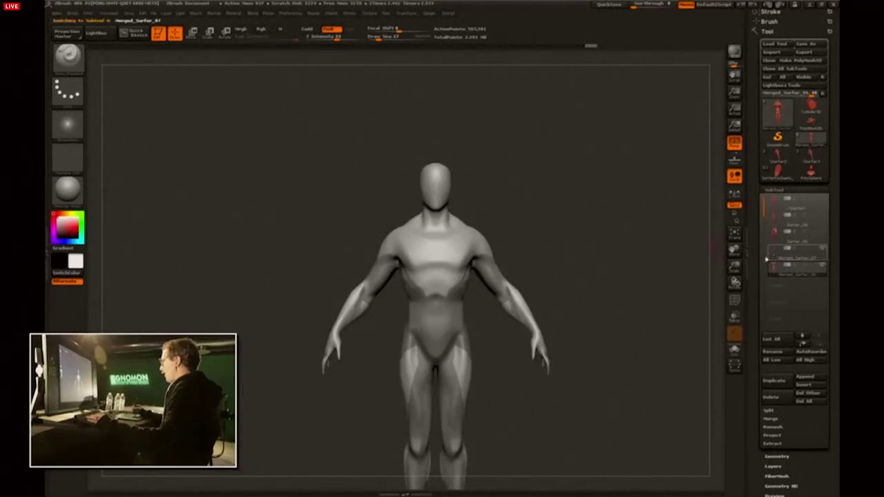
pyautogui.click(821, 265)
pyautogui.keyDown('alt'); pyautogui.moveTo(632, 279); pyautogui.dragTo(707, 207); pyautogui.keyUp('alt')
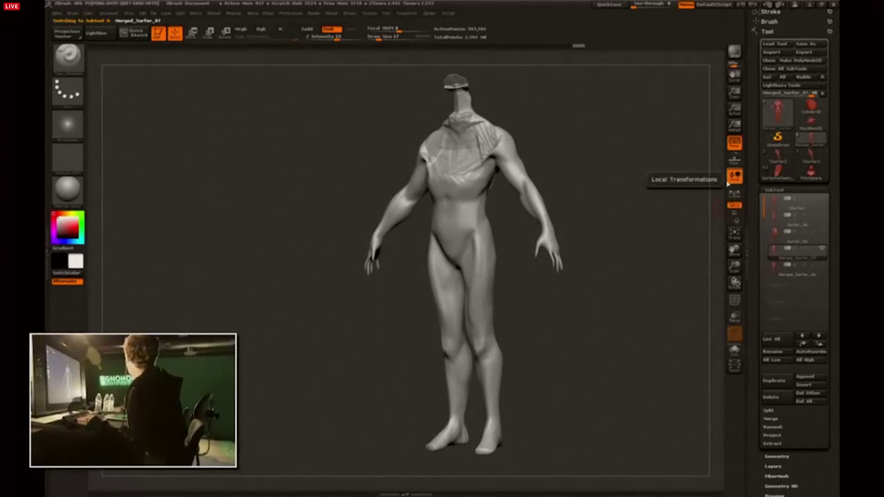
pyautogui.moveTo(698, 206); pyautogui.dragTo(693, 201)
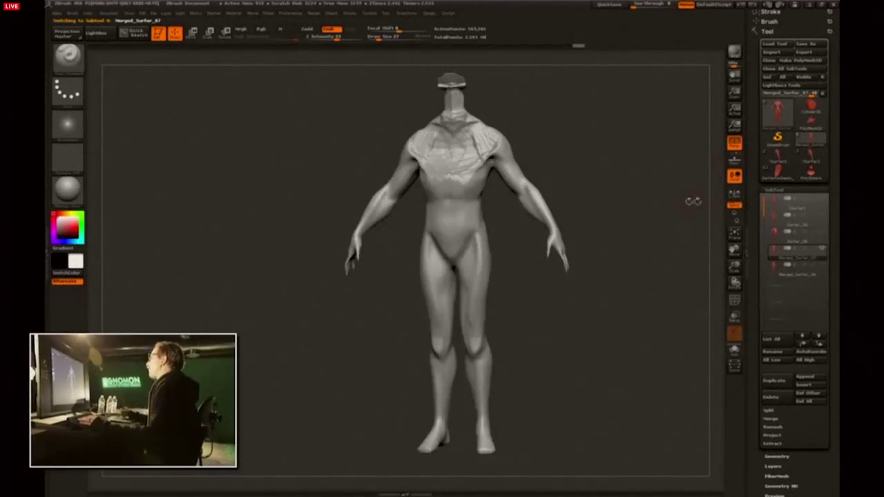
# Activate the first Surfer subtool, hide Merged_Surfer_07, and show the two subtools directly below the active one.
pyautogui.click(776, 204)
pyautogui.click(821, 249)
pyautogui.click(822, 215)
pyautogui.click(821, 231)
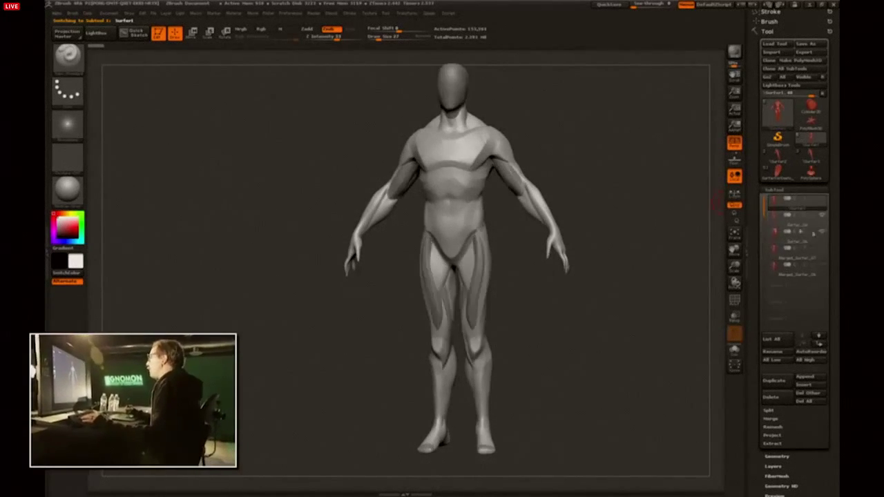
pyautogui.keyDown('shift'); pyautogui.moveTo(579, 187); pyautogui.dragTo(566, 162); pyautogui.keyUp('shift')
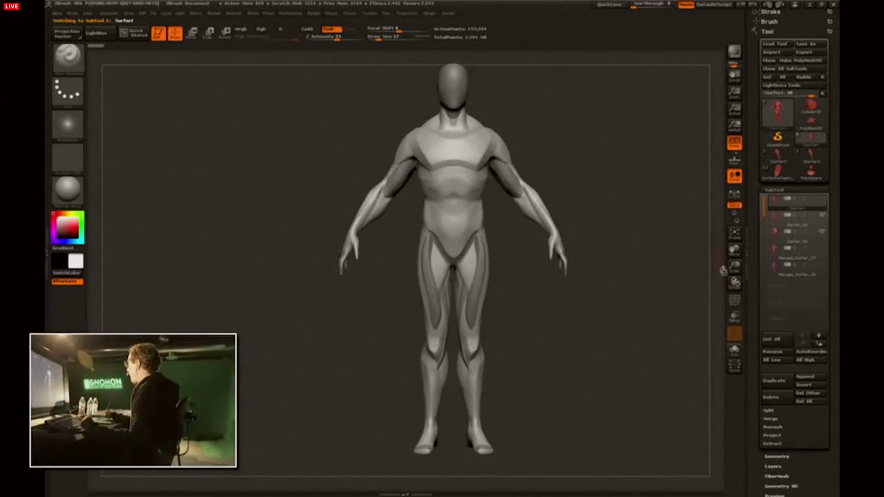
# Merge the visible subtools with MergeVisible and switch to the resulting merged figure tool.
pyautogui.moveTo(753, 382); pyautogui.dragTo(755, 336)
pyautogui.click(773, 374)
pyautogui.click(784, 391)
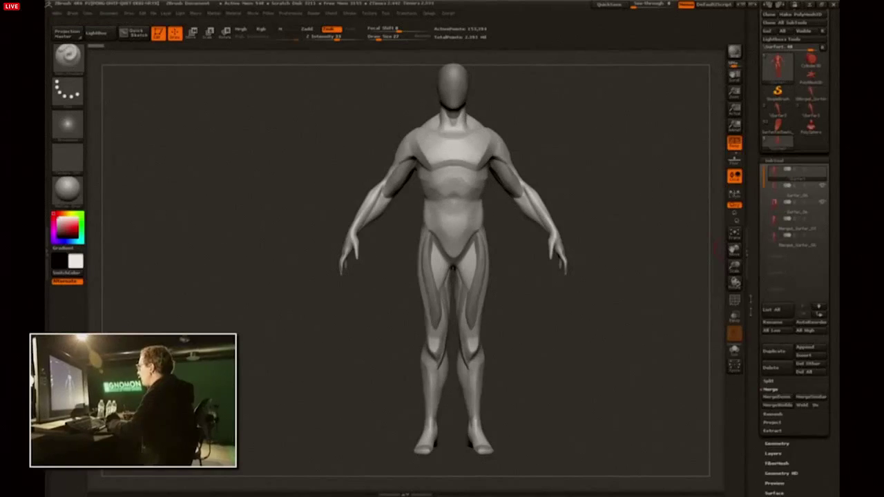
pyautogui.click(810, 94)
pyautogui.moveTo(581, 168); pyautogui.dragTo(605, 169)
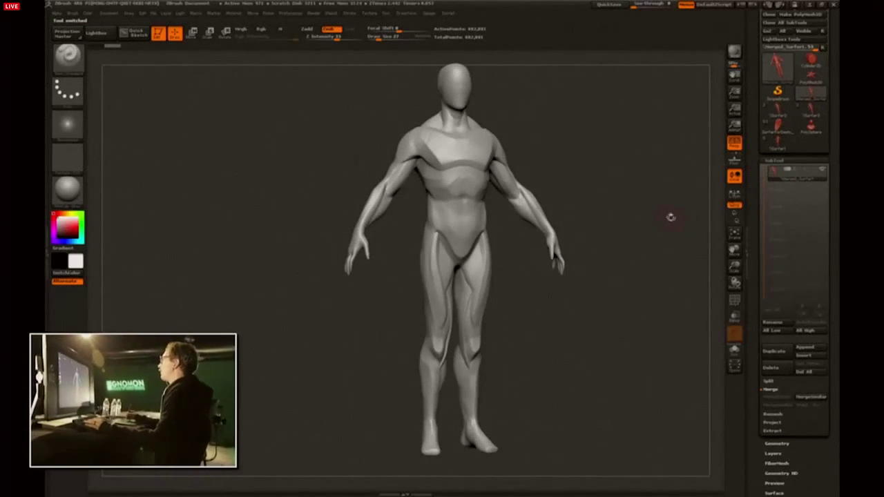
pyautogui.moveTo(671, 218); pyautogui.dragTo(719, 243)
# Switch to the faceted muscular figure tool and examine its anatomical planes from the front, side and back.
pyautogui.moveTo(808, 447); pyautogui.dragTo(808, 369)
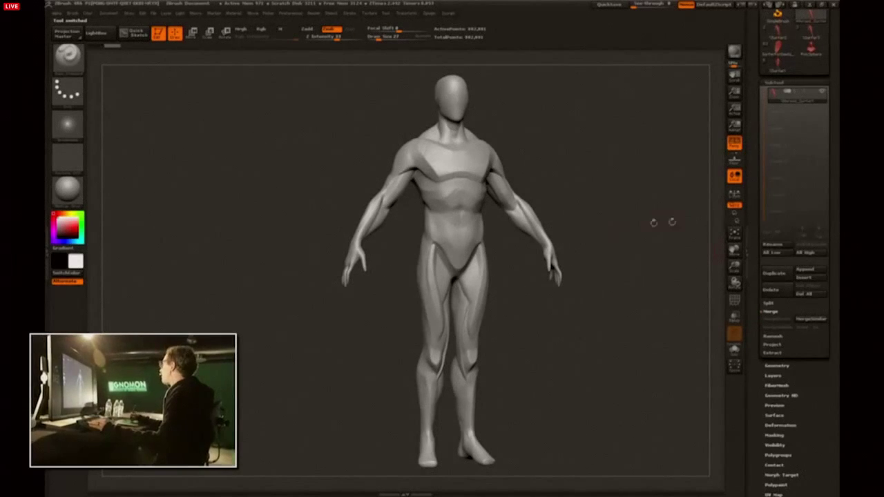
pyautogui.moveTo(755, 47); pyautogui.dragTo(756, 127)
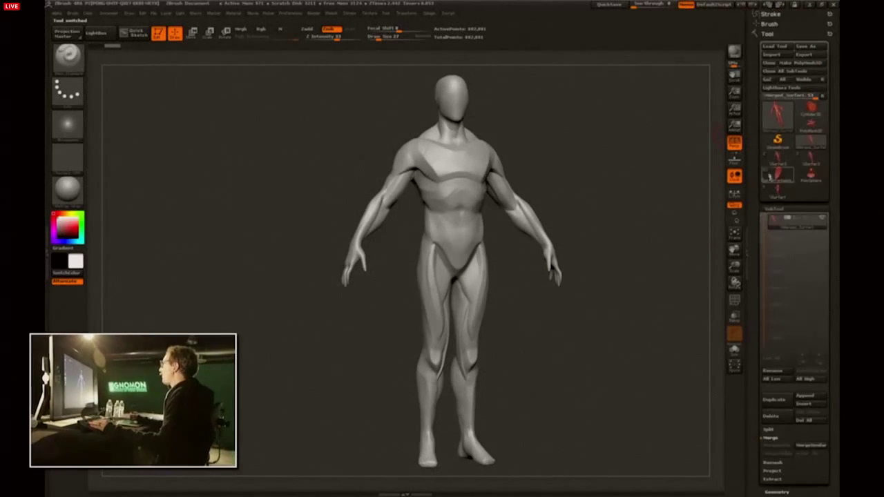
pyautogui.click(768, 158)
pyautogui.moveTo(616, 175)
pyautogui.mouseDown()
pyautogui.moveTo(599, 181)
pyautogui.moveTo(606, 210)
pyautogui.moveTo(602, 156)
pyautogui.moveTo(570, 169)
pyautogui.mouseUp()
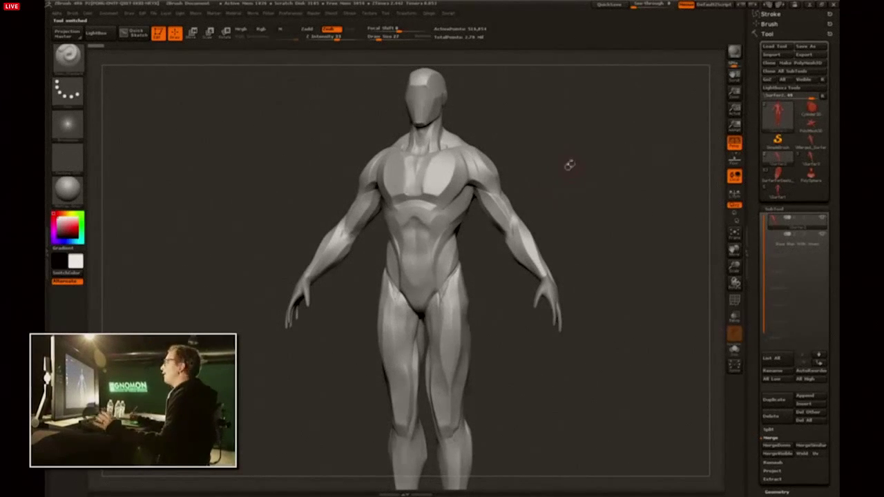
pyautogui.moveTo(597, 205); pyautogui.dragTo(614, 186)
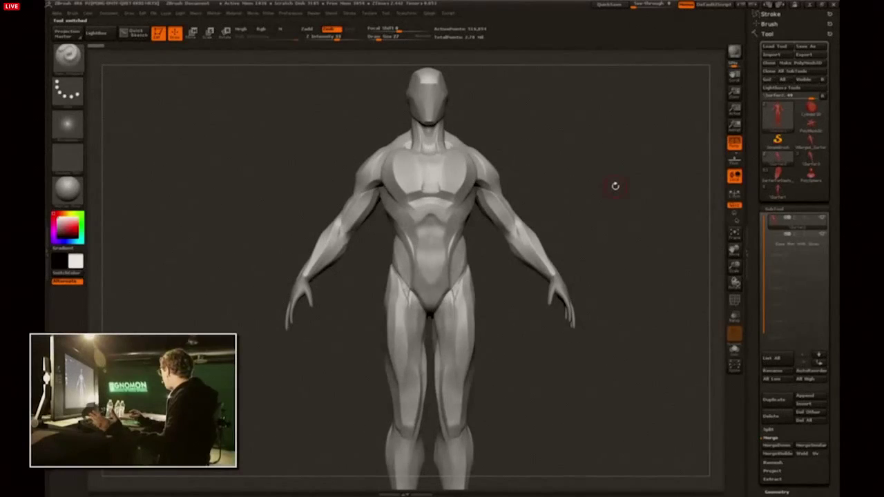
pyautogui.moveTo(571, 163)
pyautogui.mouseDown()
pyautogui.moveTo(577, 198)
pyautogui.moveTo(590, 205)
pyautogui.mouseUp()
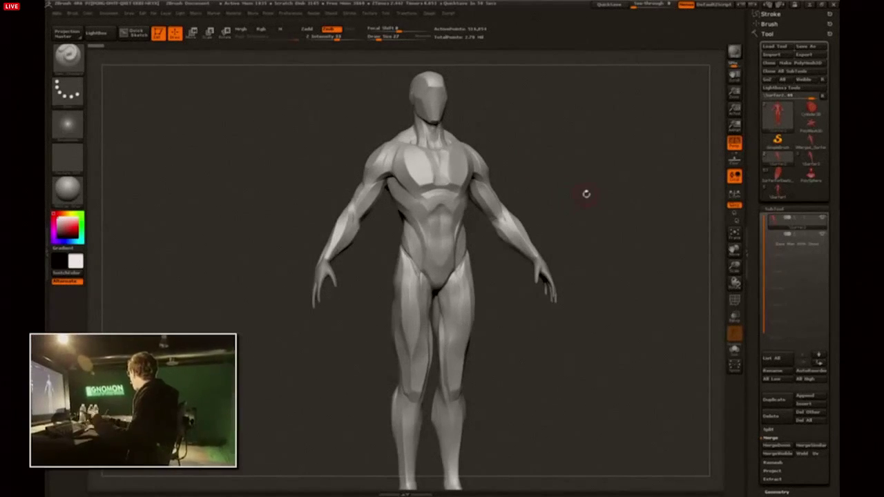
pyautogui.moveTo(579, 205); pyautogui.dragTo(583, 203)
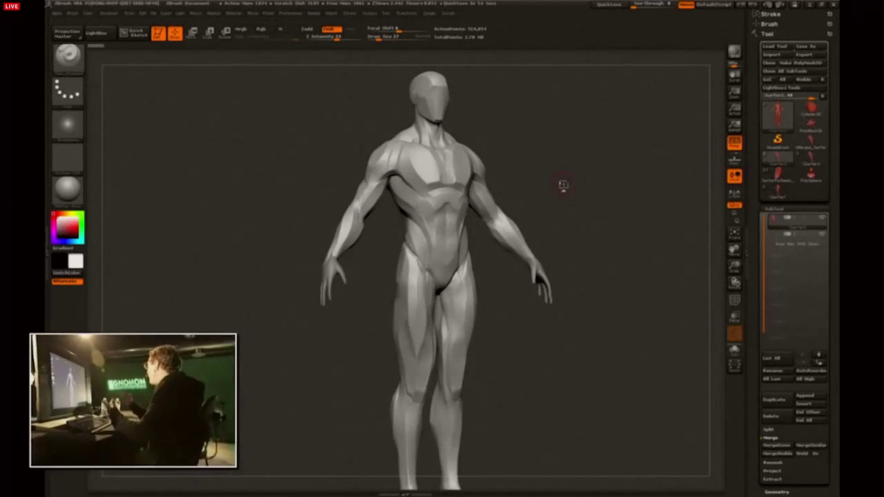
pyautogui.moveTo(635, 183); pyautogui.dragTo(654, 217)
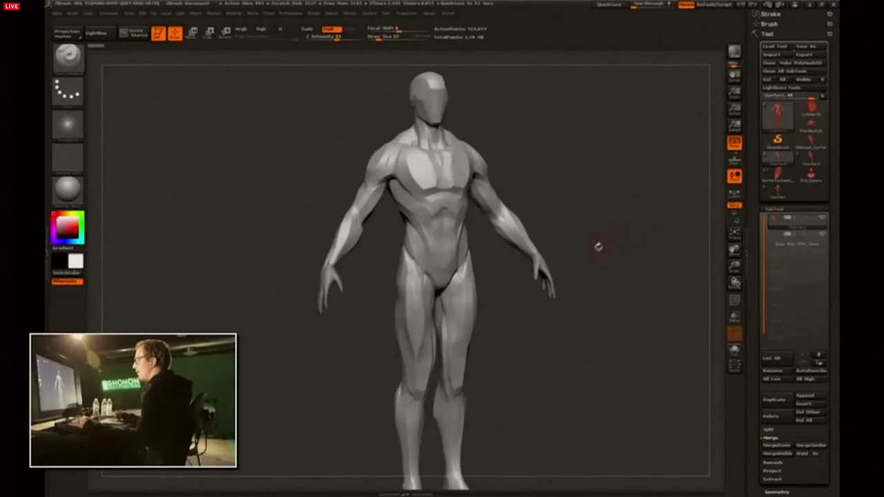
pyautogui.moveTo(612, 270); pyautogui.dragTo(552, 215)
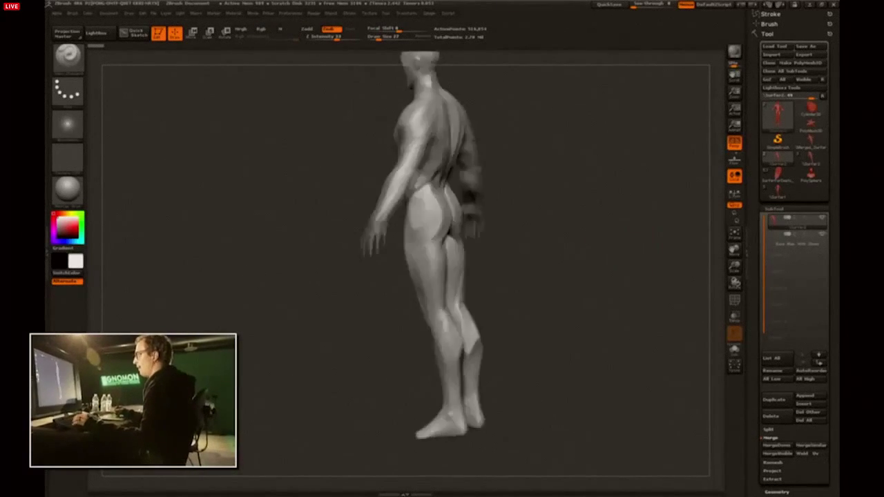
pyautogui.keyDown('shift'); pyautogui.moveTo(634, 216); pyautogui.dragTo(605, 217); pyautogui.keyUp('shift')
pyautogui.moveTo(639, 162); pyautogui.dragTo(623, 166)
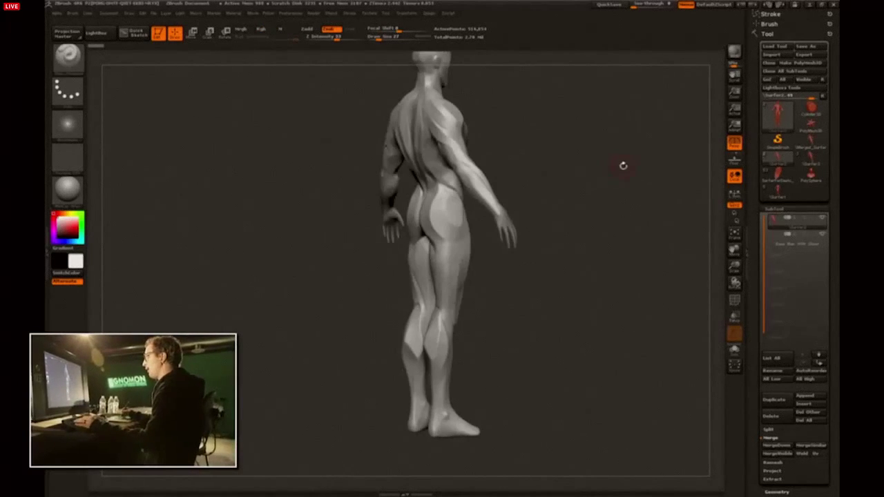
pyautogui.keyDown('alt'); pyautogui.moveTo(595, 121); pyautogui.dragTo(599, 188); pyautogui.keyUp('alt')
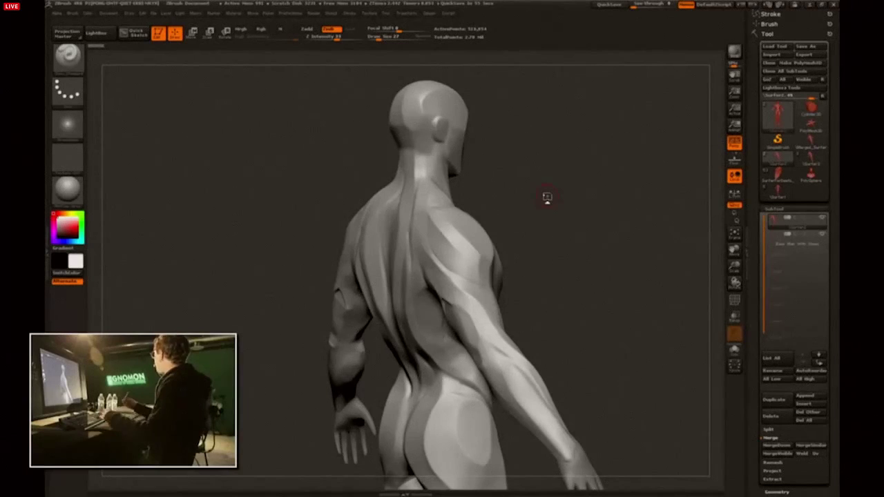
pyautogui.moveTo(592, 208)
pyautogui.mouseDown()
pyautogui.moveTo(449, 213)
pyautogui.moveTo(476, 218)
pyautogui.mouseUp()
pyautogui.press('b')
pyautogui.press('m')
pyautogui.press('v')
pyautogui.moveTo(525, 200)
pyautogui.keyDown('alt'); pyautogui.mouseDown()
pyautogui.moveTo(536, 223)
pyautogui.moveTo(563, 236)
pyautogui.moveTo(534, 250)
pyautogui.mouseUp(); pyautogui.keyUp('alt')
pyautogui.press('s')
pyautogui.hotkey('ctrl', 'z')
# Flatten the upper and outer planes of the pectorals using the TrimDynamic brush at a reduced size.
pyautogui.moveTo(594, 241)
pyautogui.keyDown('alt'); pyautogui.mouseDown()
pyautogui.moveTo(617, 206)
pyautogui.moveTo(606, 232)
pyautogui.moveTo(597, 194)
pyautogui.moveTo(604, 175)
pyautogui.mouseUp(); pyautogui.keyUp('alt')
pyautogui.press('s')
pyautogui.press('b')
pyautogui.press('t')
pyautogui.press('d')
pyautogui.press('[')
pyautogui.press('[')
pyautogui.press('[')
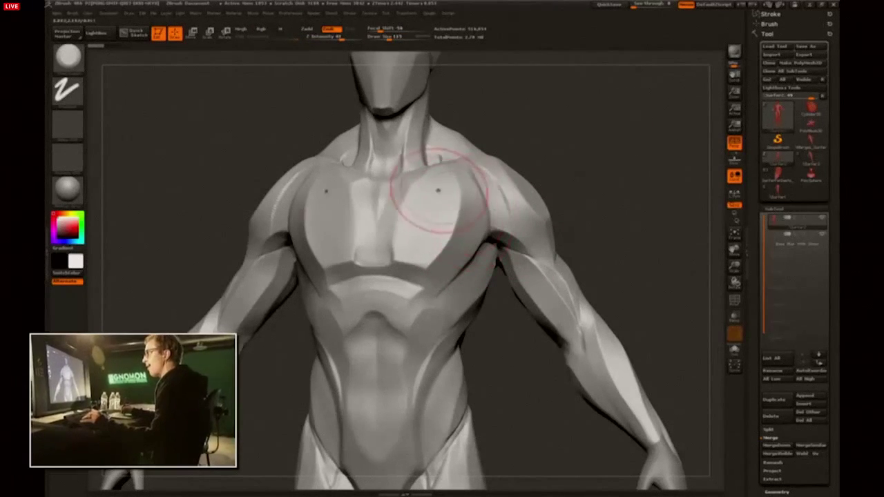
pyautogui.moveTo(465, 187)
pyautogui.mouseDown()
pyautogui.moveTo(445, 270)
pyautogui.moveTo(444, 261)
pyautogui.mouseUp()
pyautogui.press('s')
pyautogui.moveTo(428, 263); pyautogui.dragTo(452, 205)
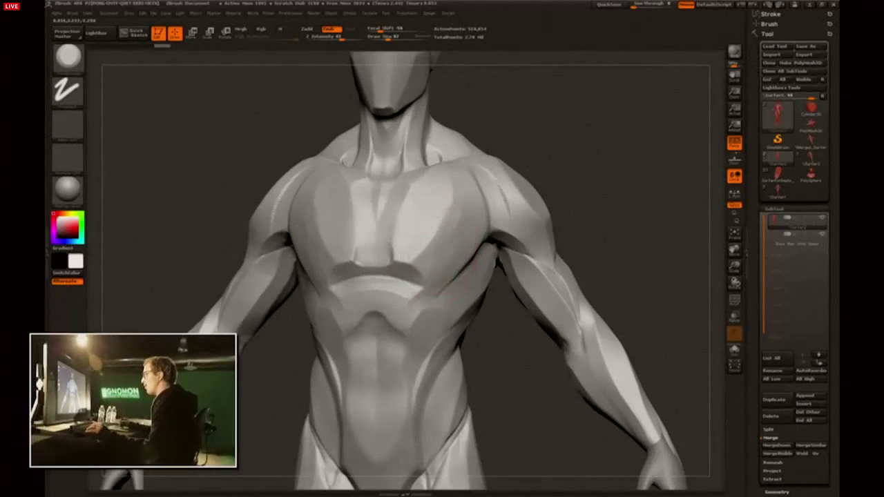
pyautogui.moveTo(434, 259); pyautogui.dragTo(450, 204)
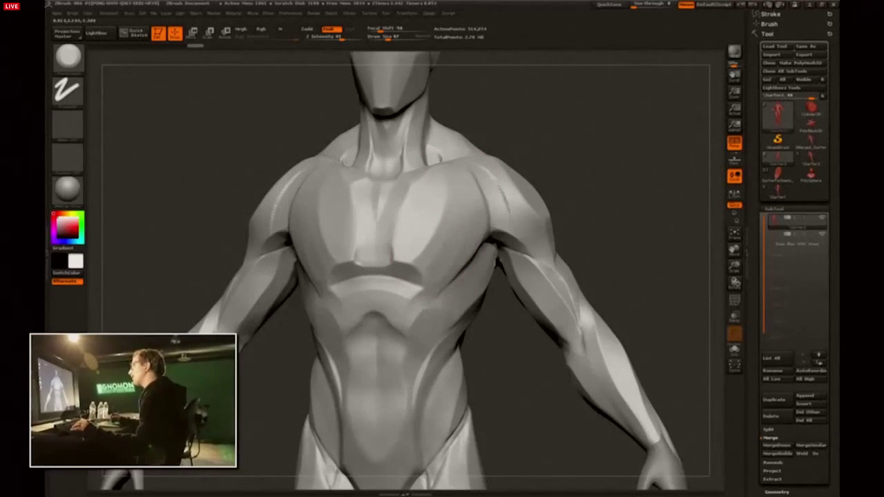
# Try to polish the planes of the chest around the sternum and inner pectorals.
pyautogui.moveTo(587, 166)
pyautogui.mouseDown()
pyautogui.moveTo(582, 173)
pyautogui.moveTo(617, 162)
pyautogui.moveTo(603, 162)
pyautogui.mouseUp()
pyautogui.press('b')
pyautogui.press('h')
pyautogui.press('p')
pyautogui.press('s')
pyautogui.click(371, 229)
pyautogui.moveTo(369, 276); pyautogui.dragTo(366, 256)
pyautogui.moveTo(592, 174); pyautogui.dragTo(625, 174)
pyautogui.hotkey('ctrl', 'z')
pyautogui.hotkey('ctrl', 'z')
pyautogui.moveTo(375, 232); pyautogui.dragTo(384, 244)
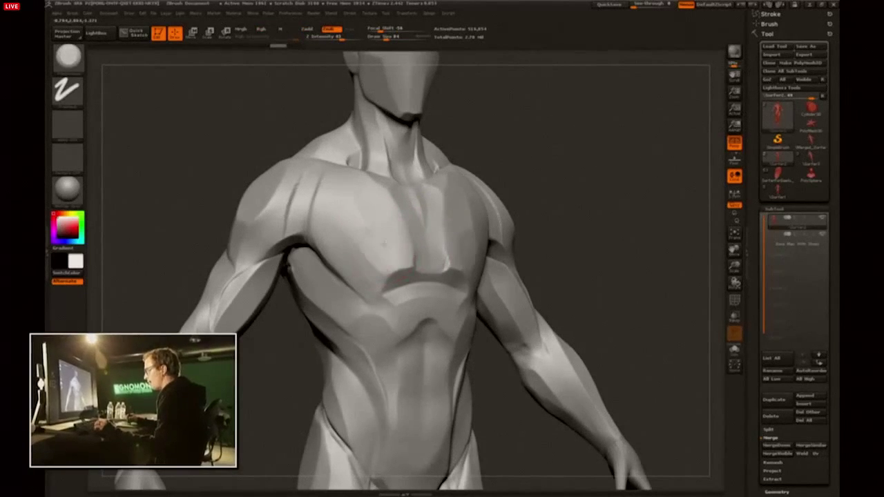
pyautogui.hotkey('ctrl', 'z')
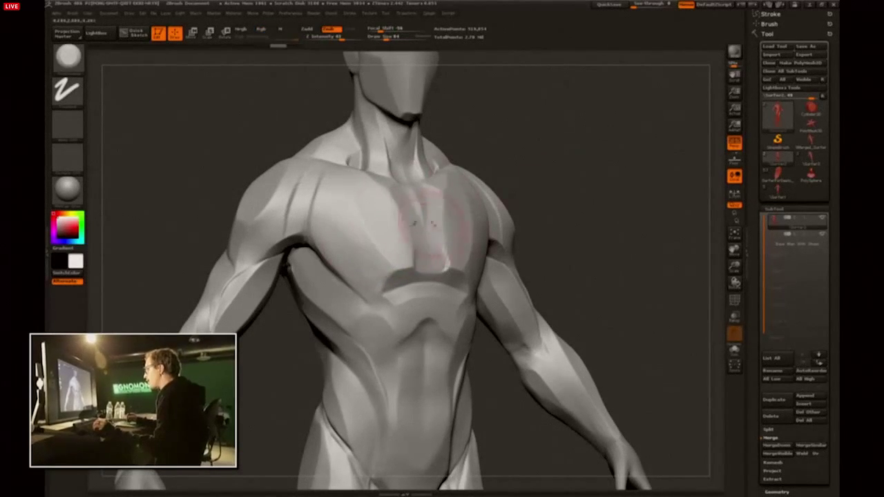
# Flatten and smooth the outer and lower planes of the pectorals on both sides of the chest.
pyautogui.moveTo(328, 261)
pyautogui.mouseDown()
pyautogui.moveTo(331, 251)
pyautogui.moveTo(347, 264)
pyautogui.moveTo(338, 224)
pyautogui.mouseUp()
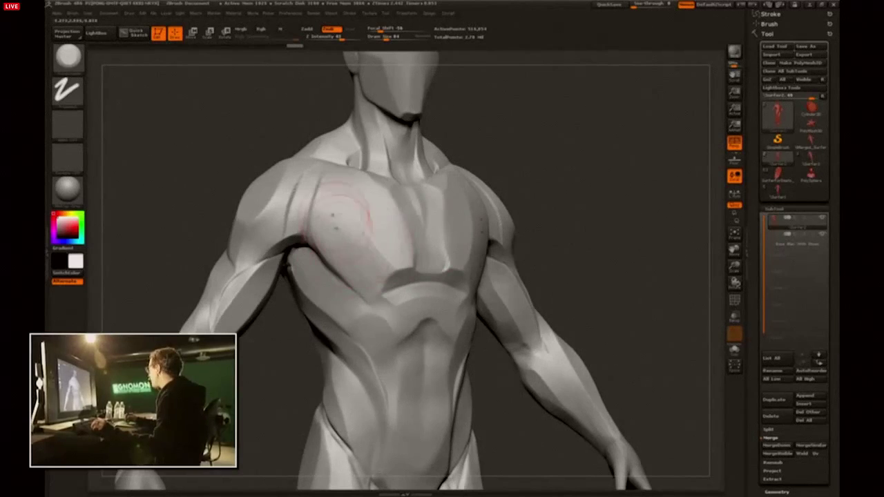
pyautogui.moveTo(365, 227); pyautogui.dragTo(381, 252)
pyautogui.hotkey('ctrl', 'z')
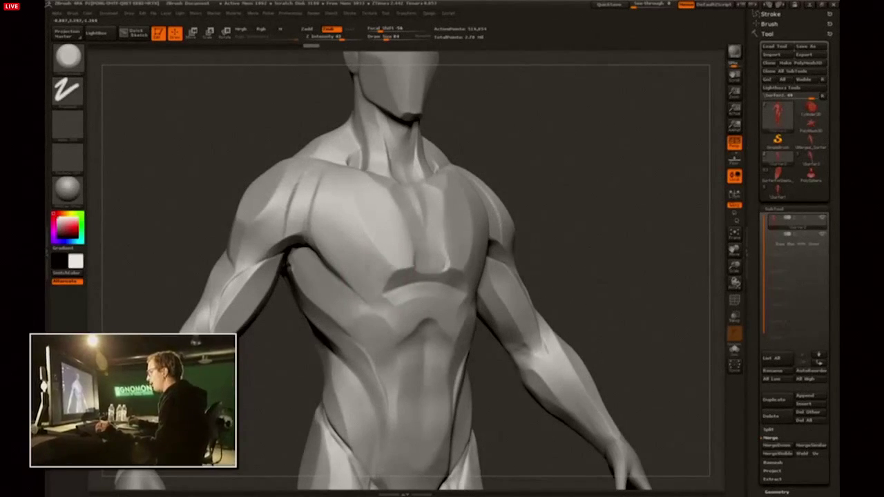
pyautogui.moveTo(320, 237); pyautogui.dragTo(339, 269)
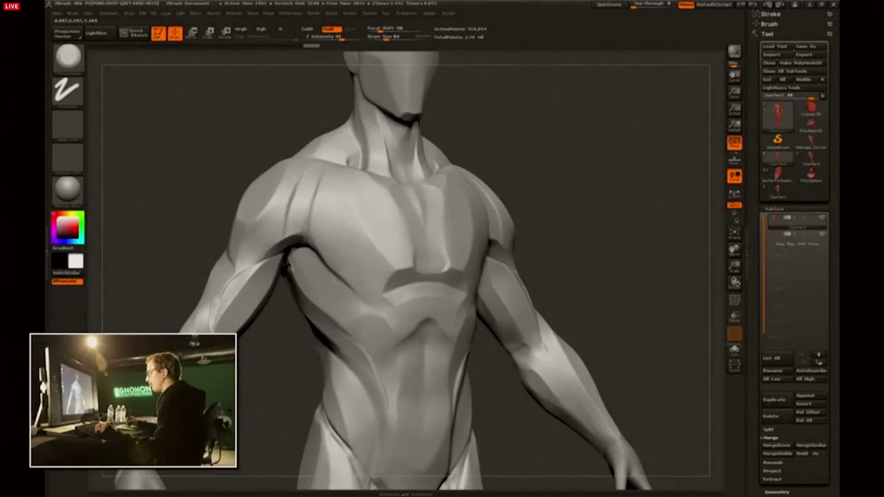
pyautogui.moveTo(344, 240)
pyautogui.mouseDown()
pyautogui.moveTo(364, 267)
pyautogui.moveTo(393, 256)
pyautogui.mouseUp()
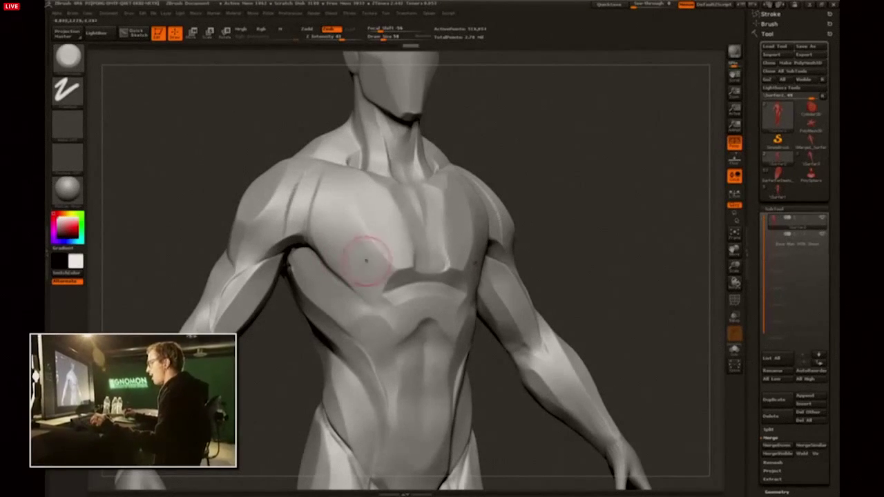
pyautogui.keyDown('shift'); pyautogui.moveTo(350, 254); pyautogui.dragTo(354, 265); pyautogui.keyUp('shift')
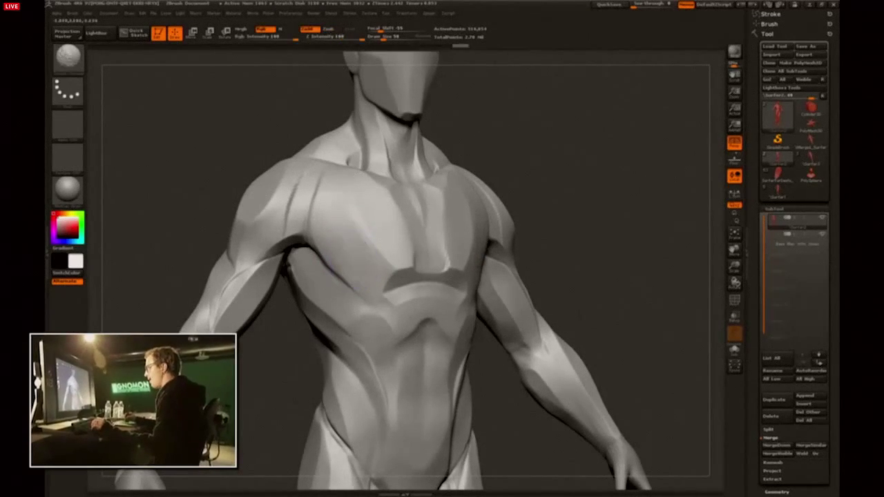
pyautogui.keyDown('shift'); pyautogui.moveTo(347, 223); pyautogui.dragTo(355, 239); pyautogui.keyUp('shift')
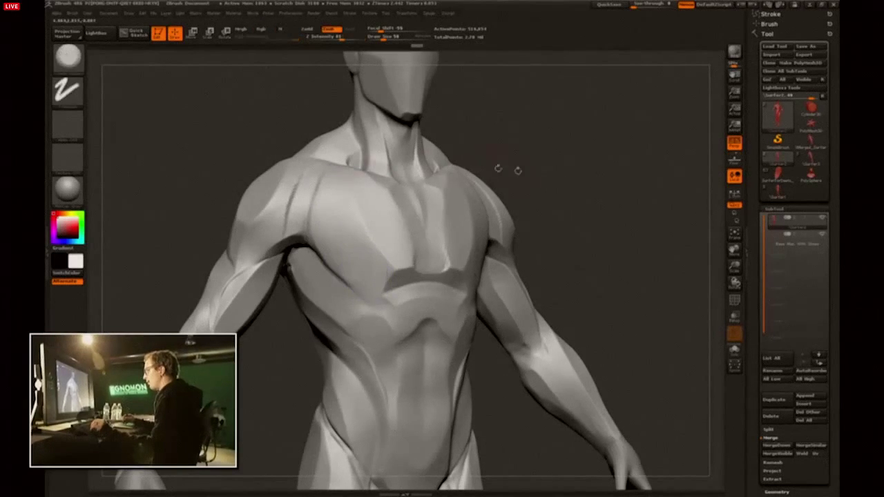
pyautogui.moveTo(594, 162); pyautogui.dragTo(487, 169)
pyautogui.keyDown('shift'); pyautogui.moveTo(468, 274); pyautogui.dragTo(501, 213); pyautogui.keyUp('shift')
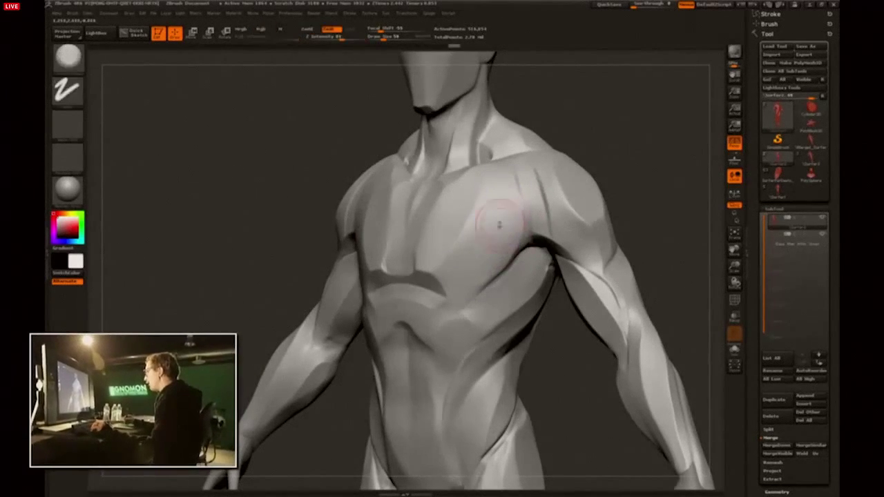
# Switch to the DamStandard brush and try a thin crease along the arched edge below the sternum.
pyautogui.moveTo(641, 171)
pyautogui.mouseDown()
pyautogui.moveTo(668, 177)
pyautogui.moveTo(607, 242)
pyautogui.moveTo(610, 156)
pyautogui.moveTo(639, 159)
pyautogui.mouseUp()
pyautogui.press('b')
pyautogui.press('d')
pyautogui.press('s')
pyautogui.press('s')
pyautogui.click(399, 204)
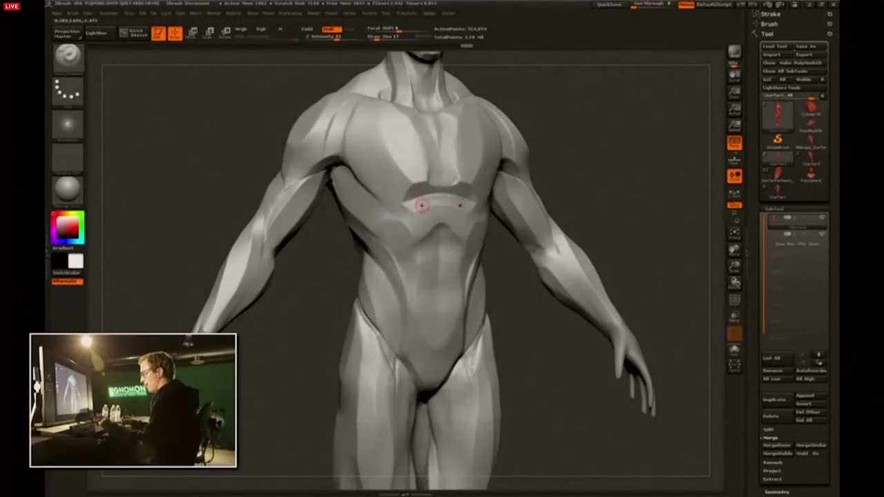
pyautogui.moveTo(411, 206); pyautogui.dragTo(422, 201)
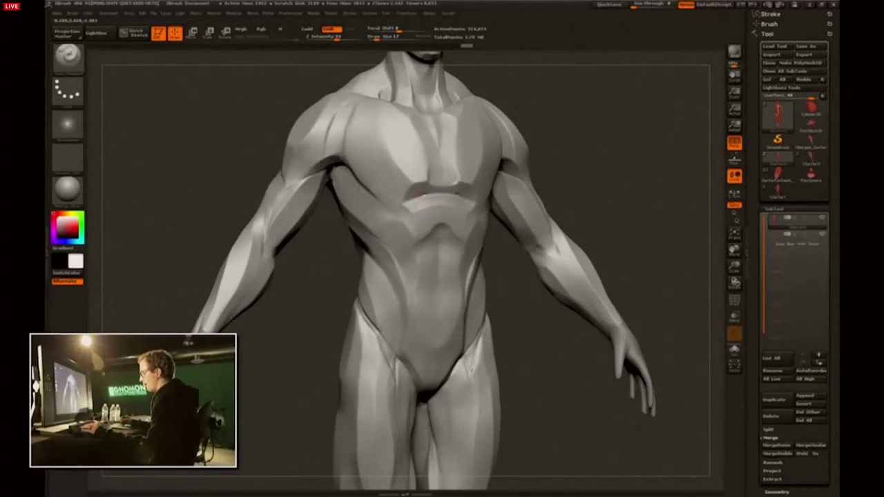
pyautogui.hotkey('ctrl', 'z')
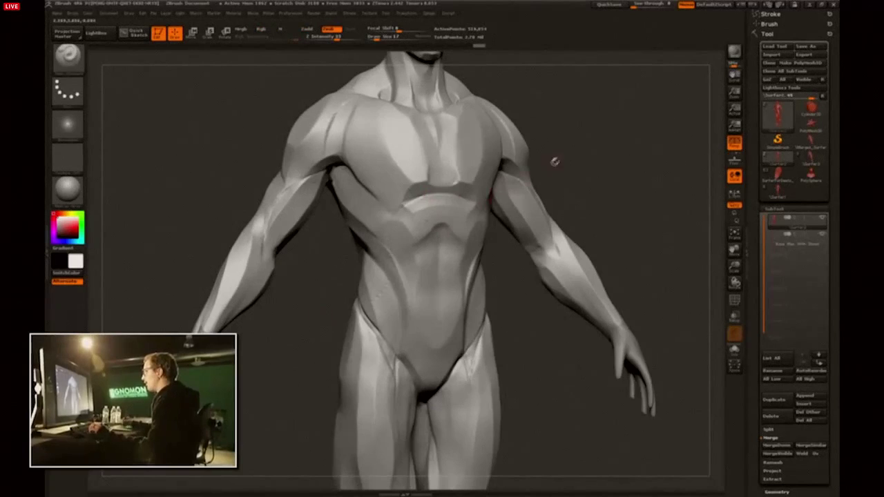
pyautogui.moveTo(554, 162); pyautogui.dragTo(580, 164)
pyautogui.moveTo(408, 207); pyautogui.dragTo(398, 209)
pyautogui.hotkey('ctrl', 'z')
# Carve sharp seams along the lower edge of the pectoral up to the armpit and down across the ribs.
pyautogui.moveTo(557, 179); pyautogui.dragTo(580, 181)
pyautogui.keyDown('alt'); pyautogui.moveTo(300, 267); pyautogui.dragTo(315, 332); pyautogui.keyUp('alt')
pyautogui.moveTo(373, 257); pyautogui.dragTo(359, 281)
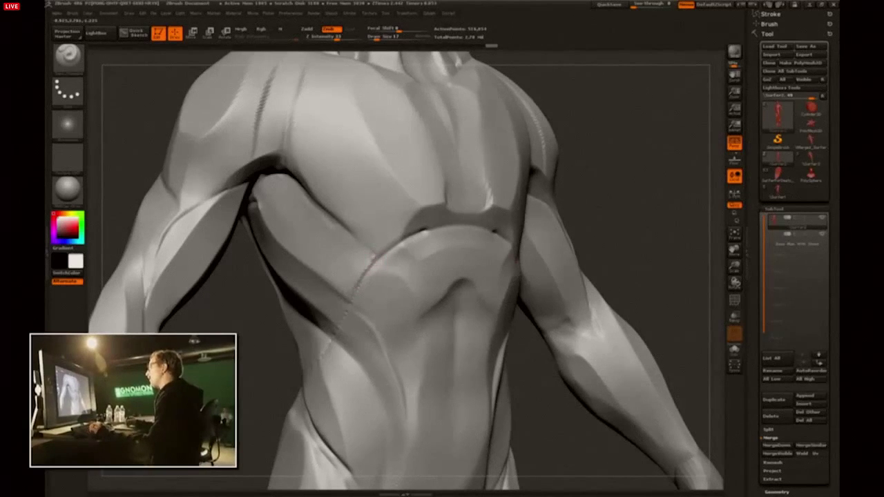
pyautogui.moveTo(308, 196); pyautogui.dragTo(357, 243)
pyautogui.moveTo(600, 193); pyautogui.dragTo(493, 207)
pyautogui.hotkey('ctrl', 'z')
pyautogui.moveTo(469, 165); pyautogui.dragTo(361, 237)
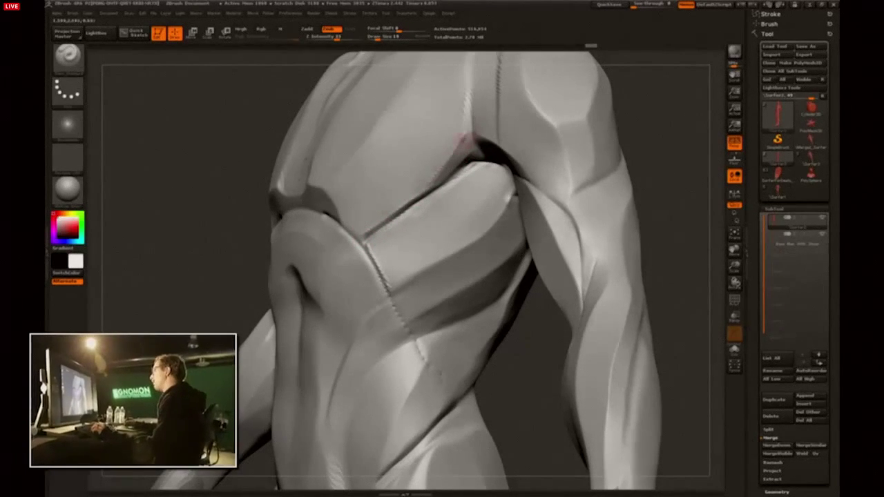
pyautogui.moveTo(638, 140)
pyautogui.mouseDown()
pyautogui.moveTo(699, 150)
pyautogui.moveTo(661, 190)
pyautogui.moveTo(659, 219)
pyautogui.moveTo(615, 214)
pyautogui.mouseUp()
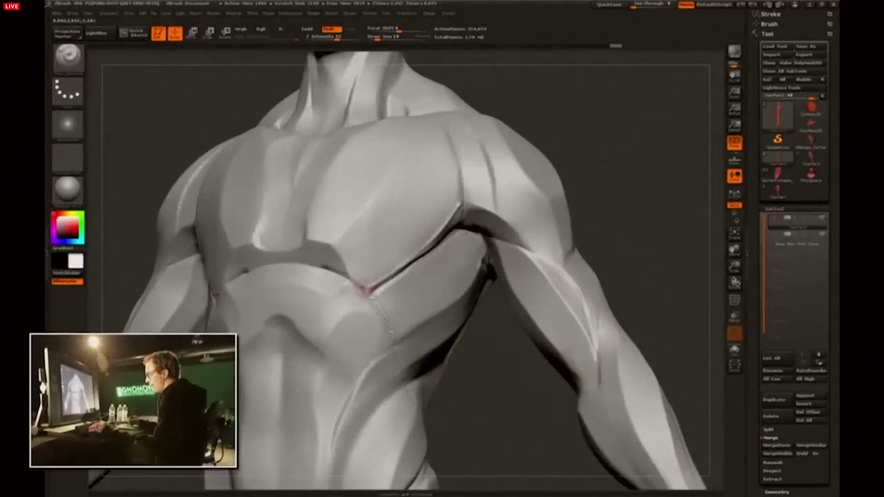
# Switch to another sculpting brush and even out the raised rim of the pectoral just above the carved seam.
pyautogui.press('b')
pyautogui.press('s')
pyautogui.moveTo(637, 178); pyautogui.dragTo(621, 208)
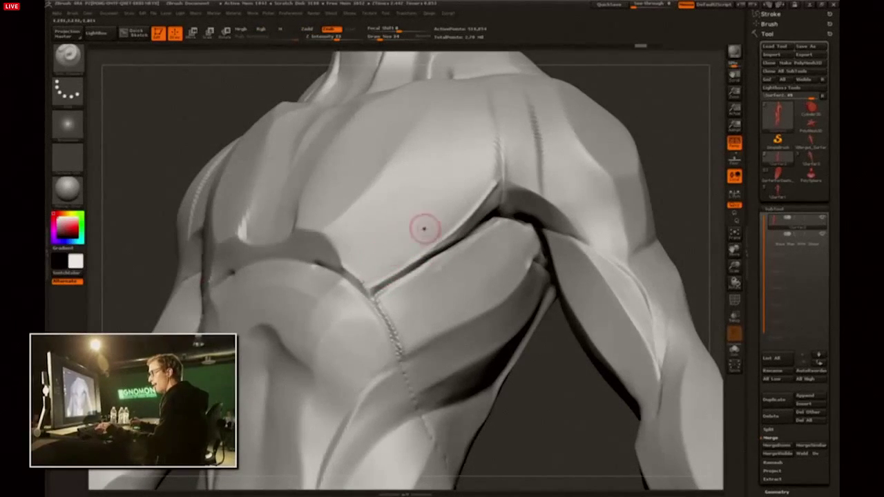
pyautogui.press('b')
pyautogui.press('h')
pyautogui.click(210, 318)
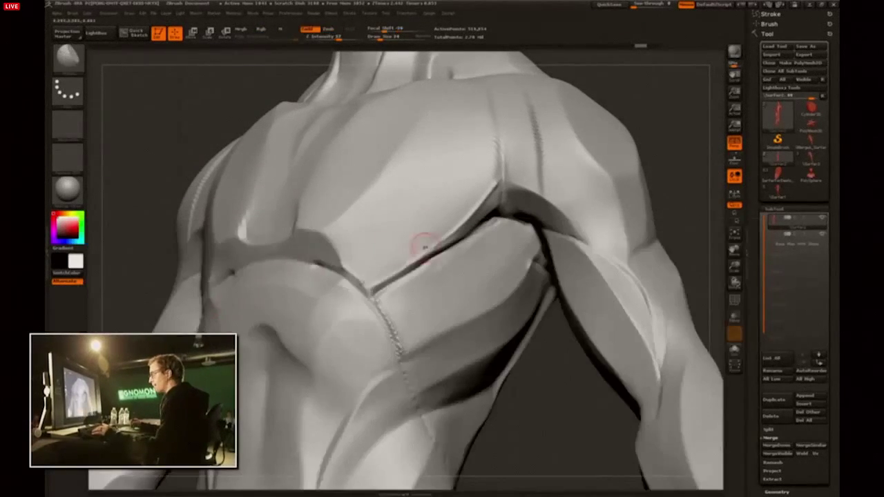
pyautogui.moveTo(366, 272); pyautogui.dragTo(383, 271)
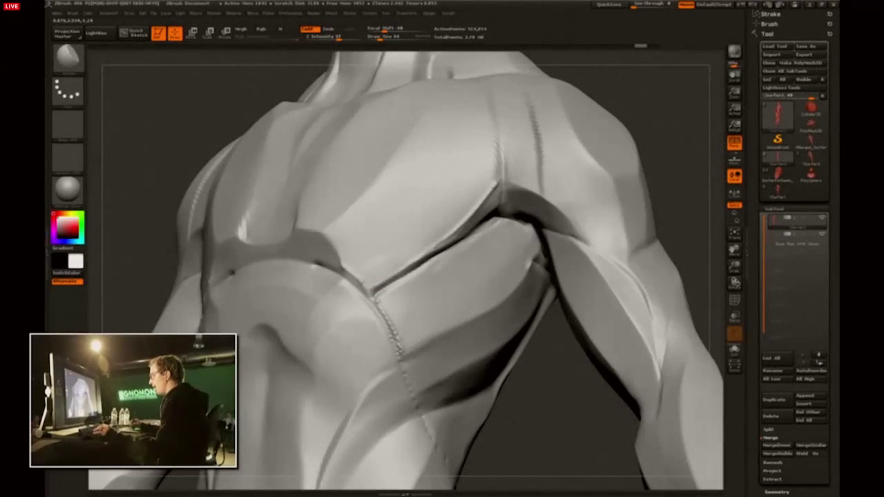
pyautogui.press('s')
pyautogui.moveTo(463, 209); pyautogui.dragTo(461, 210)
# Plane the lower pectoral surface from the armpit to the rib seam with the TrimDynamic brush.
pyautogui.press('b')
pyautogui.press('t')
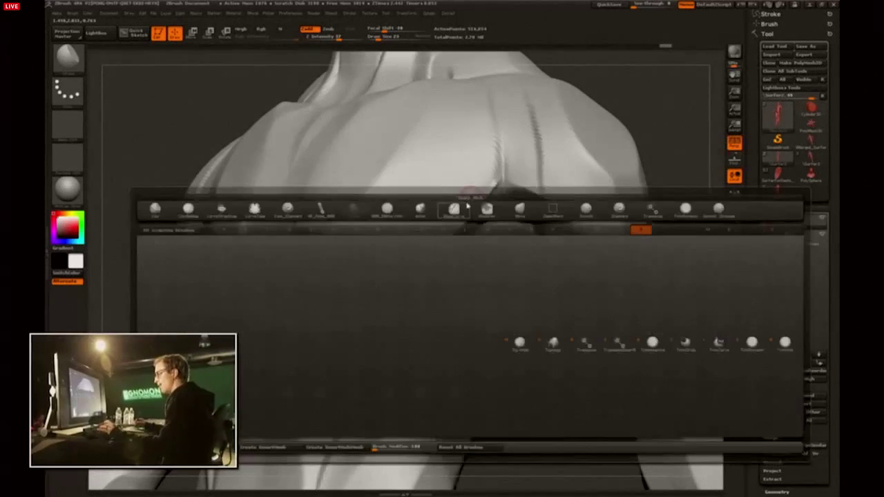
pyautogui.press('d')
pyautogui.moveTo(475, 207); pyautogui.dragTo(437, 229)
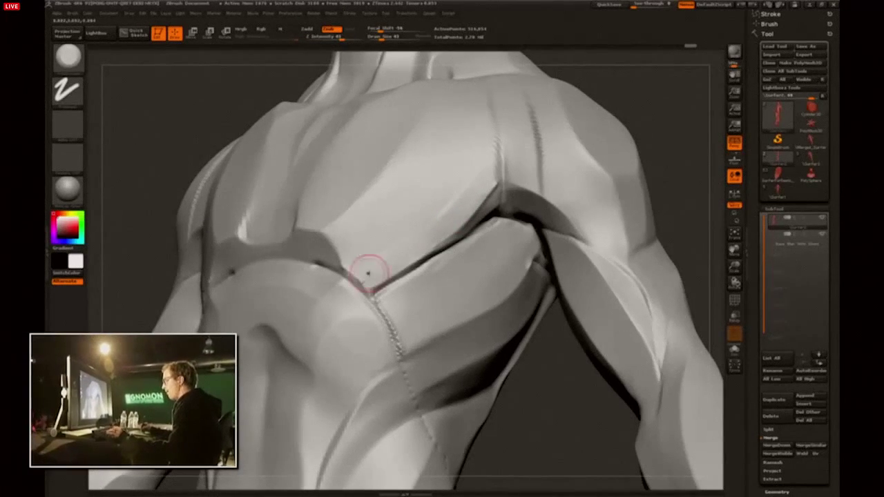
pyautogui.press('s')
pyautogui.moveTo(365, 275); pyautogui.dragTo(371, 276)
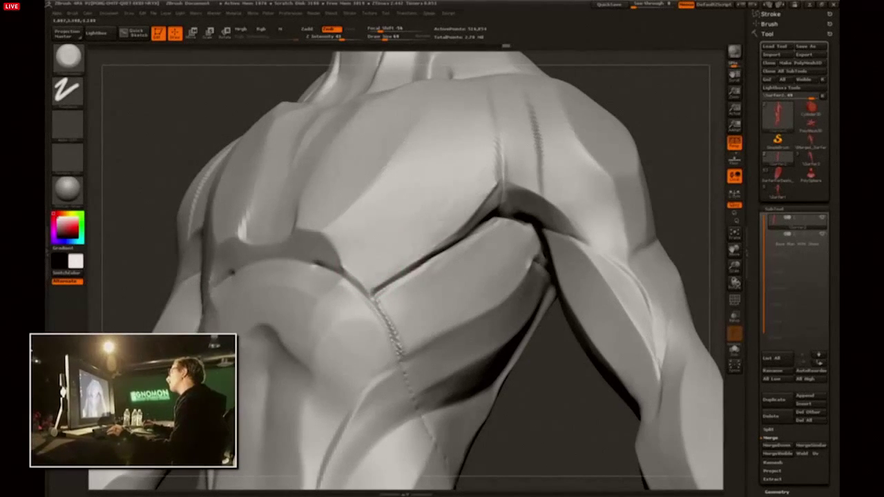
pyautogui.moveTo(452, 207); pyautogui.dragTo(439, 219)
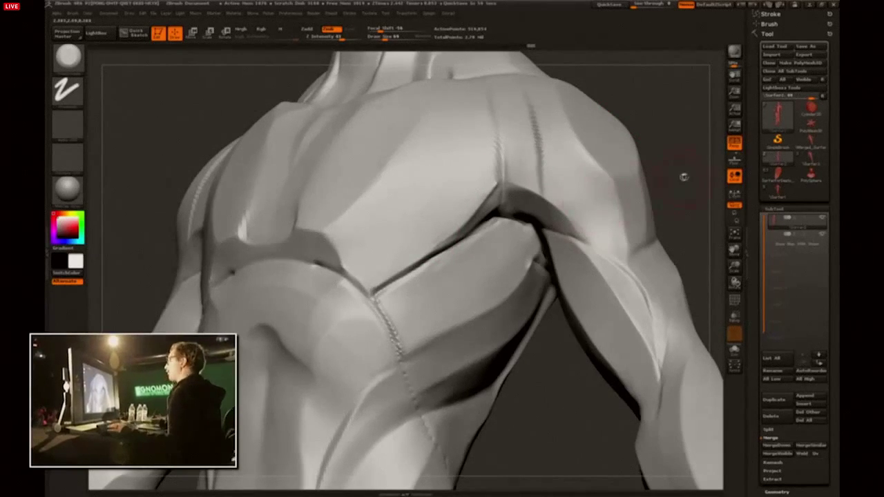
# Review the whole planar figure from the front and switch to the detailed Surfer3 tool.
pyautogui.keyDown('shift'); pyautogui.moveTo(682, 176); pyautogui.dragTo(658, 187); pyautogui.keyUp('shift')
pyautogui.press('f')
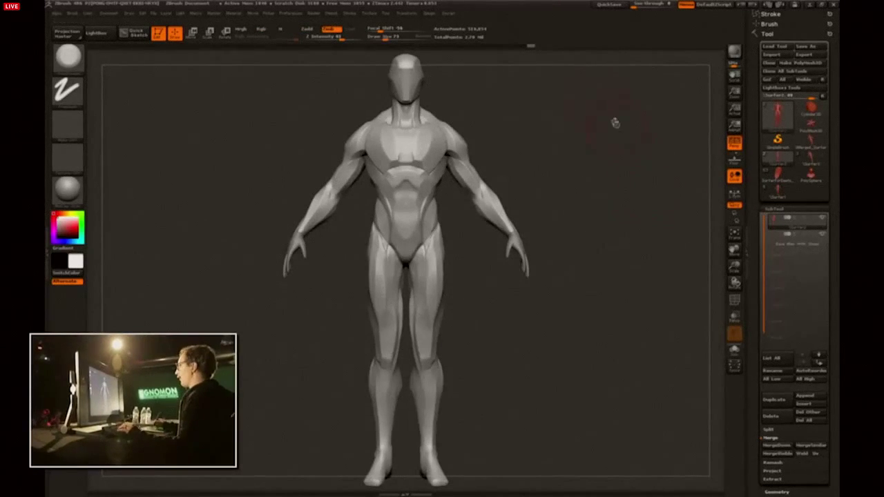
pyautogui.moveTo(555, 144); pyautogui.dragTo(575, 161)
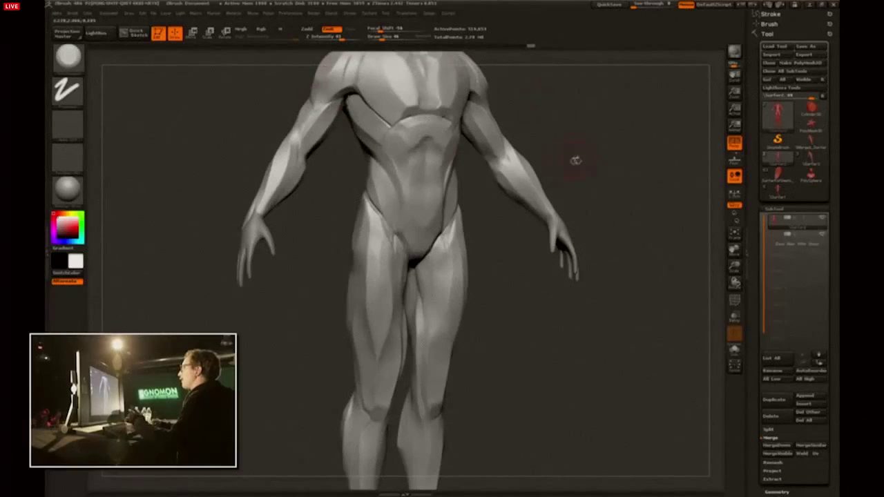
pyautogui.keyDown('alt'); pyautogui.moveTo(653, 184); pyautogui.dragTo(662, 261); pyautogui.keyUp('alt')
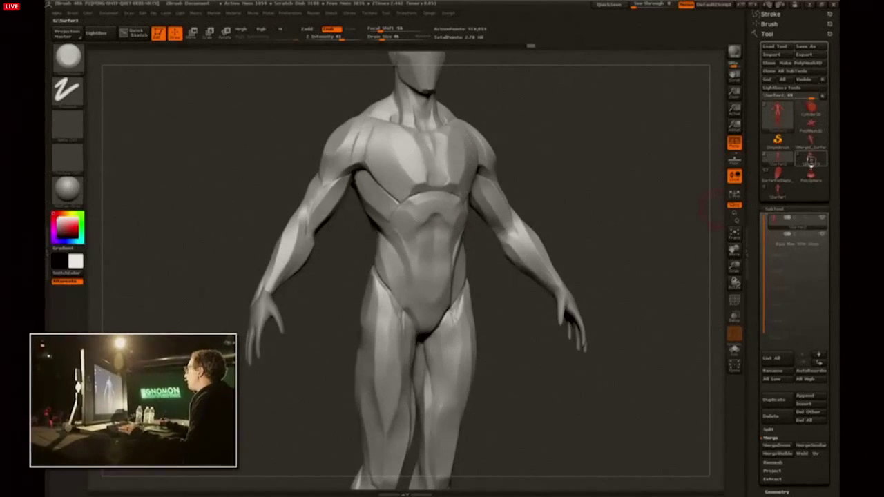
pyautogui.moveTo(779, 180)
pyautogui.moveTo(778, 198)
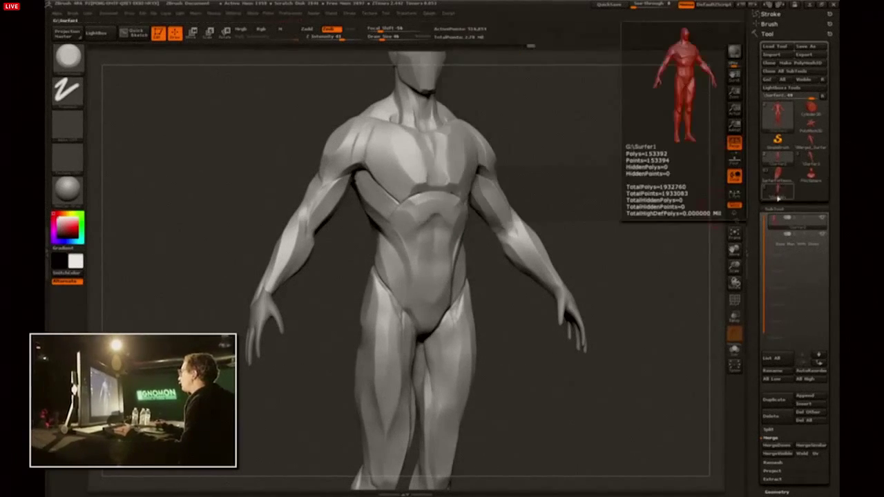
pyautogui.moveTo(803, 157)
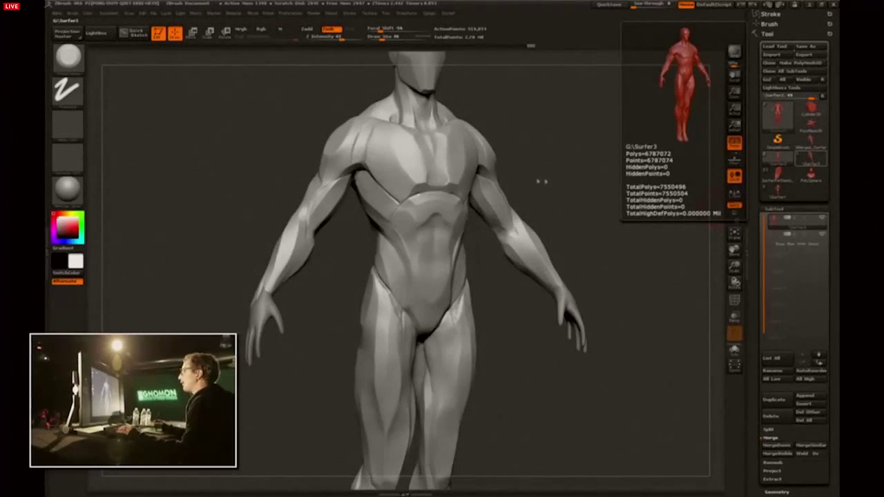
pyautogui.keyDown('shift'); pyautogui.moveTo(624, 187); pyautogui.dragTo(598, 193); pyautogui.keyUp('shift')
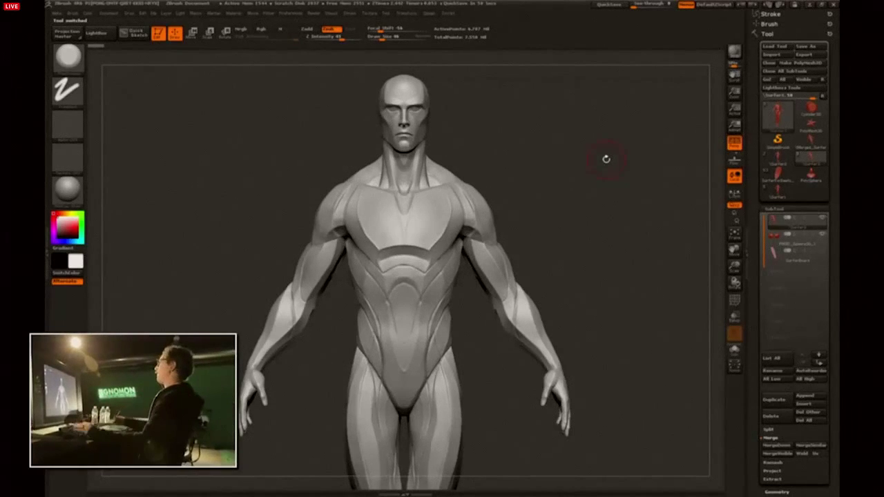
# Leave a front-view snapshot of the detailed figure on the canvas and set the model beside it in back view.
pyautogui.moveTo(522, 175); pyautogui.dragTo(690, 191)
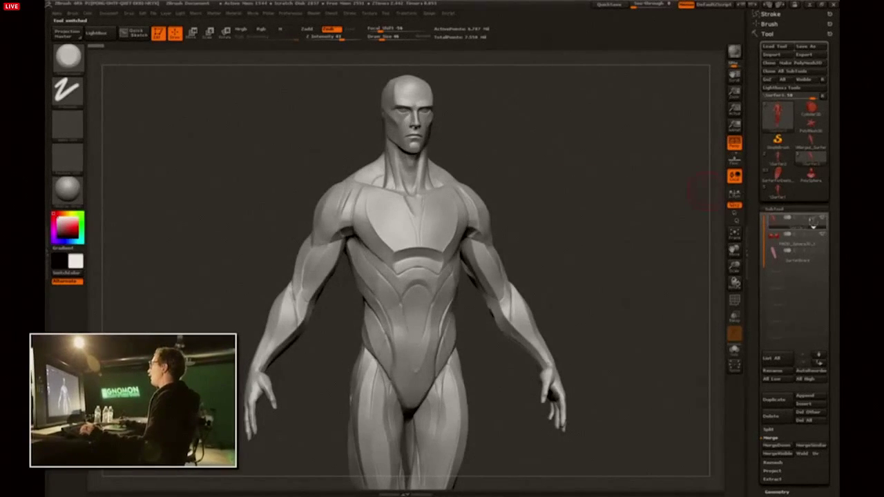
pyautogui.moveTo(606, 190); pyautogui.dragTo(604, 193)
pyautogui.keyDown('alt'); pyautogui.moveTo(586, 240); pyautogui.dragTo(625, 224); pyautogui.keyUp('alt')
pyautogui.keyDown('alt'); pyautogui.moveTo(617, 173); pyautogui.dragTo(607, 238); pyautogui.keyUp('alt')
pyautogui.moveTo(606, 238)
pyautogui.keyDown('shift'); pyautogui.mouseDown()
pyautogui.moveTo(608, 221)
pyautogui.moveTo(490, 228)
pyautogui.moveTo(614, 235)
pyautogui.mouseUp(); pyautogui.keyUp('shift')
pyautogui.hotkey('shift', 's')
pyautogui.keyDown('shift'); pyautogui.moveTo(613, 234); pyautogui.dragTo(658, 215); pyautogui.keyUp('shift')
# Switch to Windows Photo Viewer and browse back to the final render of the metallic figure with glowing hands.
pyautogui.hotkey('alt', 'Tab')
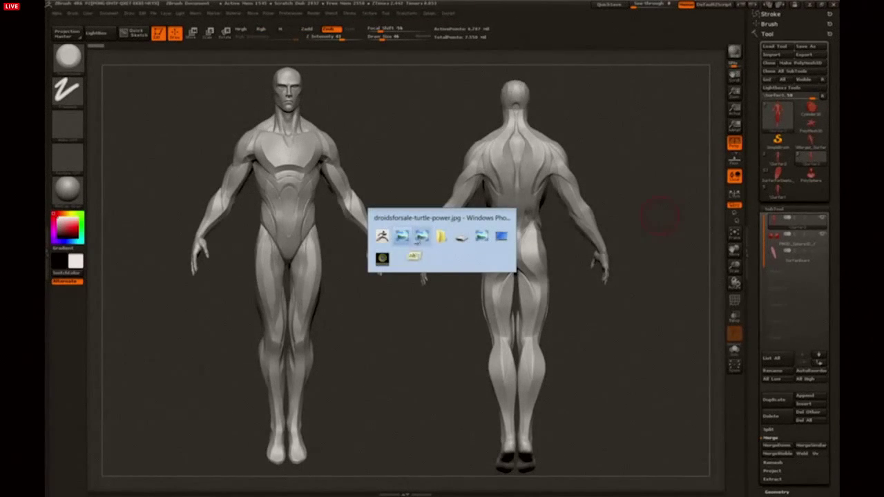
pyautogui.click(400, 242)
pyautogui.press('Left')
pyautogui.press('Left')
pyautogui.press('Left')
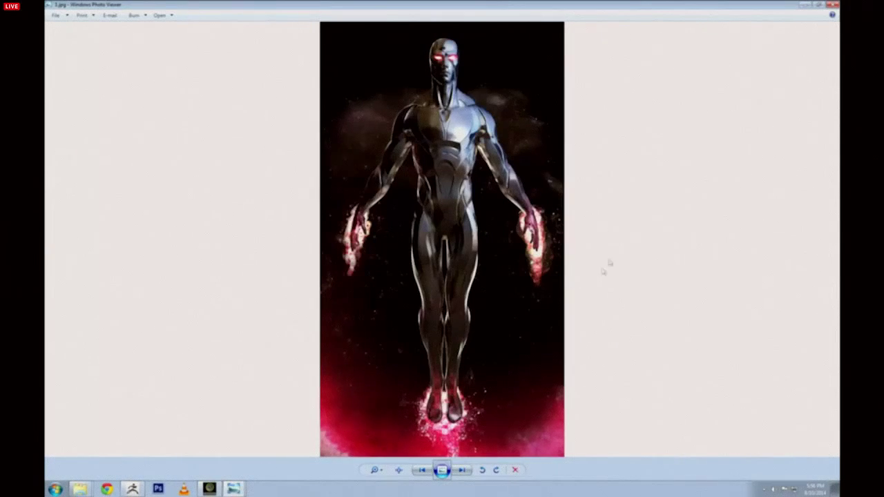
# Compare the metallic base render 2.jpg with the final glowing render 1.jpg, and minimize the viewer to return to ZBrush.
pyautogui.press('Right')
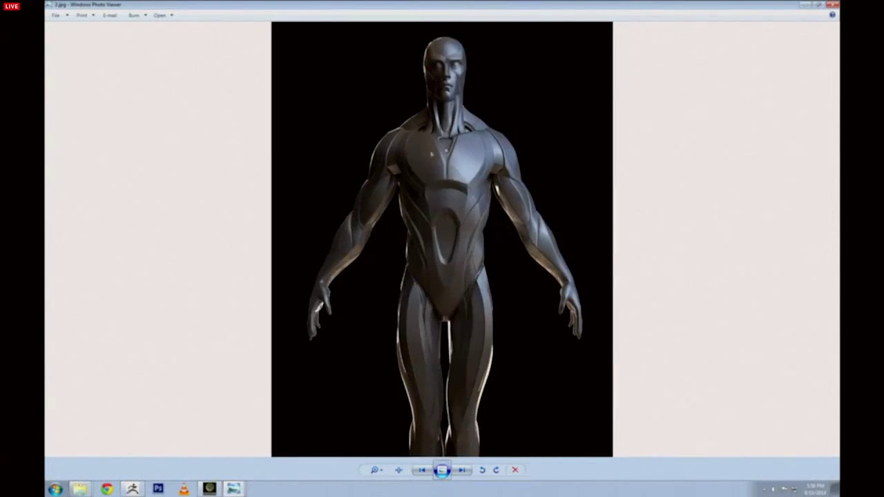
pyautogui.press('Right')
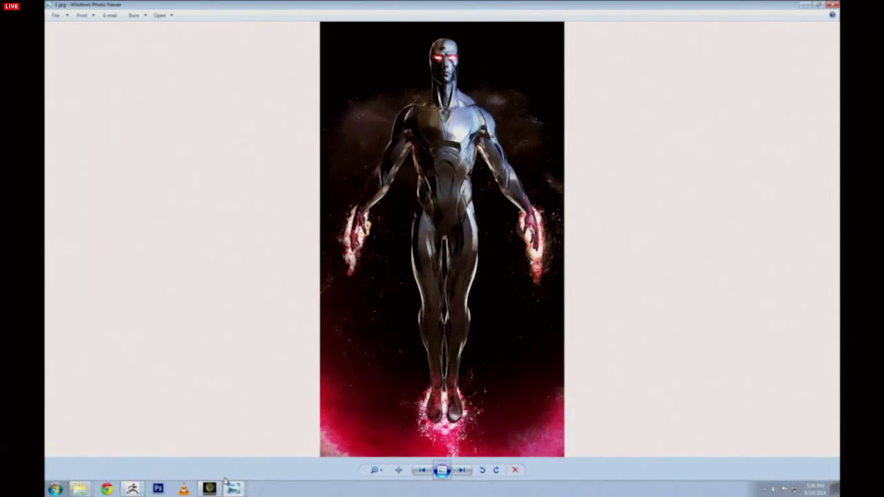
pyautogui.click(807, 8)
# Clear the front-view snapshot from the canvas and show the detailed figure's head and torso in three-quarter front view.
pyautogui.moveTo(602, 111); pyautogui.dragTo(624, 122)
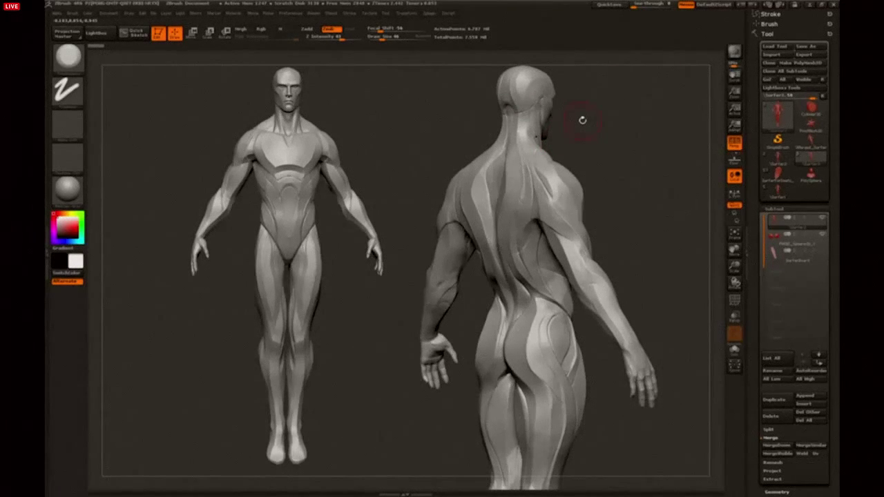
pyautogui.moveTo(635, 165)
pyautogui.mouseDown()
pyautogui.moveTo(665, 181)
pyautogui.moveTo(666, 159)
pyautogui.moveTo(670, 166)
pyautogui.mouseUp()
pyautogui.hotkey('ctrl', 'n')
pyautogui.moveTo(677, 200)
pyautogui.keyDown('alt'); pyautogui.mouseDown()
pyautogui.moveTo(622, 103)
pyautogui.moveTo(664, 103)
pyautogui.moveTo(648, 192)
pyautogui.moveTo(637, 163)
pyautogui.moveTo(664, 100)
pyautogui.mouseUp(); pyautogui.keyUp('alt')
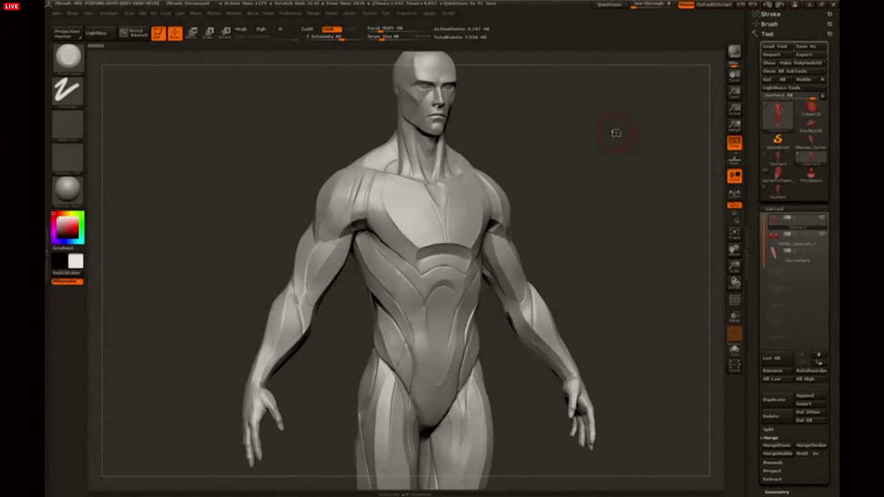
pyautogui.moveTo(609, 187); pyautogui.dragTo(620, 225)
pyautogui.hotkey('alt', 'Tab')
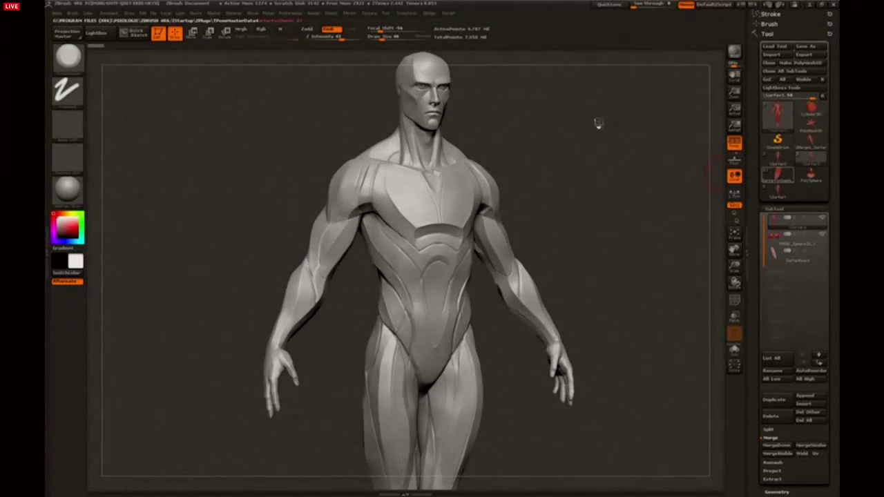
# Switch to the SurferForDents tool and frame its head and chest with the chest panel as the active subtool.
pyautogui.click(777, 175)
pyautogui.keyDown('alt'); pyautogui.moveTo(570, 106); pyautogui.dragTo(490, 332); pyautogui.keyUp('alt')
pyautogui.press('f')
pyautogui.press('f')
pyautogui.keyDown('alt'); pyautogui.click(433, 145); pyautogui.keyUp('alt')
pyautogui.keyDown('alt'); pyautogui.moveTo(623, 100); pyautogui.dragTo(679, 243); pyautogui.keyUp('alt')
pyautogui.moveTo(483, 207)
pyautogui.keyDown('alt'); pyautogui.mouseDown()
pyautogui.moveTo(562, 286)
pyautogui.moveTo(557, 257)
pyautogui.moveTo(590, 184)
pyautogui.mouseUp(); pyautogui.keyUp('alt')
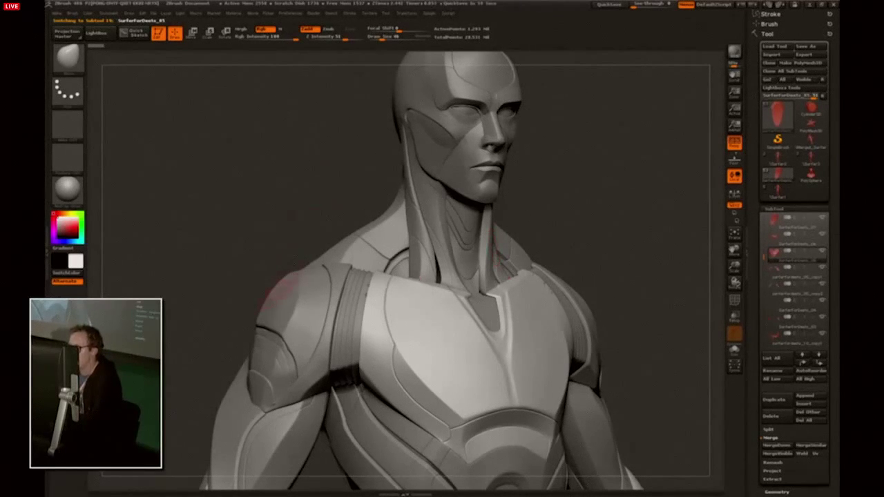
# Switch to Windows Photo Viewer and examine the head and chest of the metallic render 2.jpg up close.
pyautogui.hotkey('alt', 'Tab')
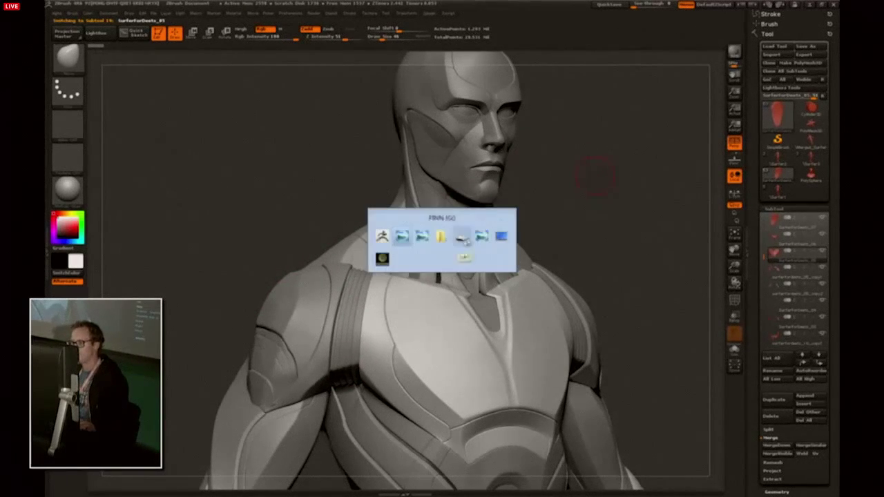
pyautogui.click(406, 239)
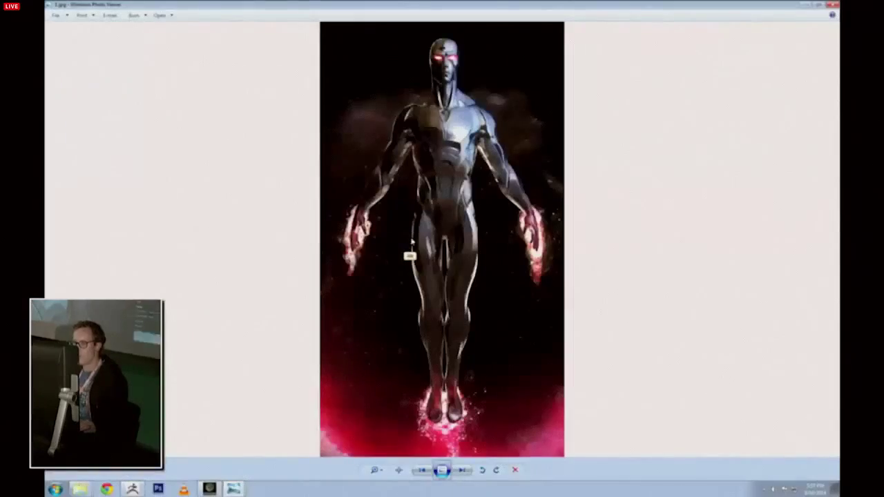
pyautogui.press('Right')
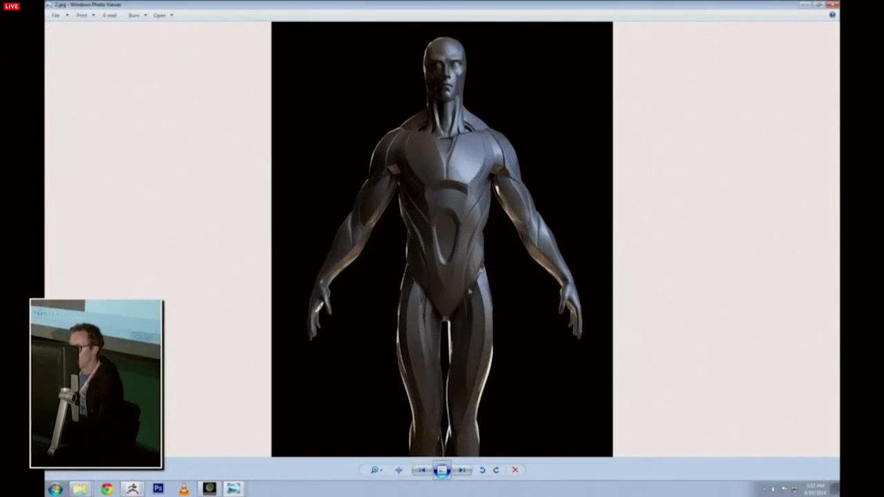
pyautogui.click(375, 471)
pyautogui.moveTo(374, 473); pyautogui.dragTo(375, 458)
pyautogui.moveTo(459, 162); pyautogui.dragTo(448, 445)
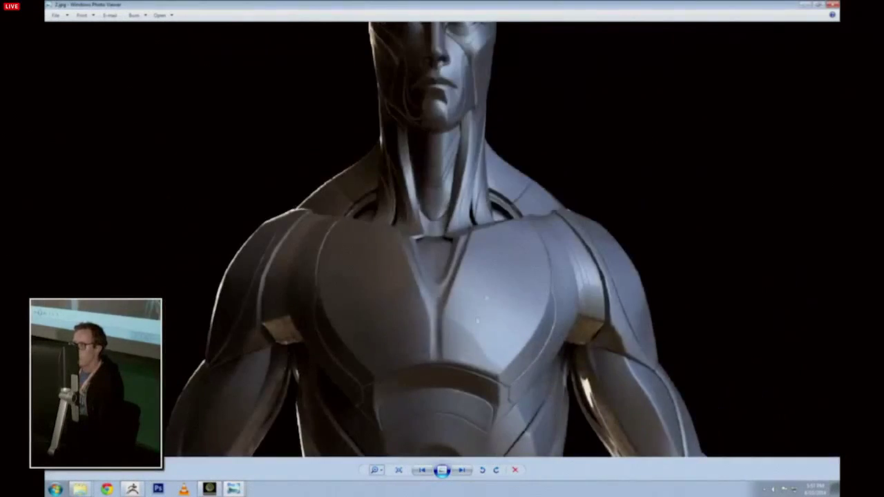
pyautogui.moveTo(517, 187); pyautogui.dragTo(494, 249)
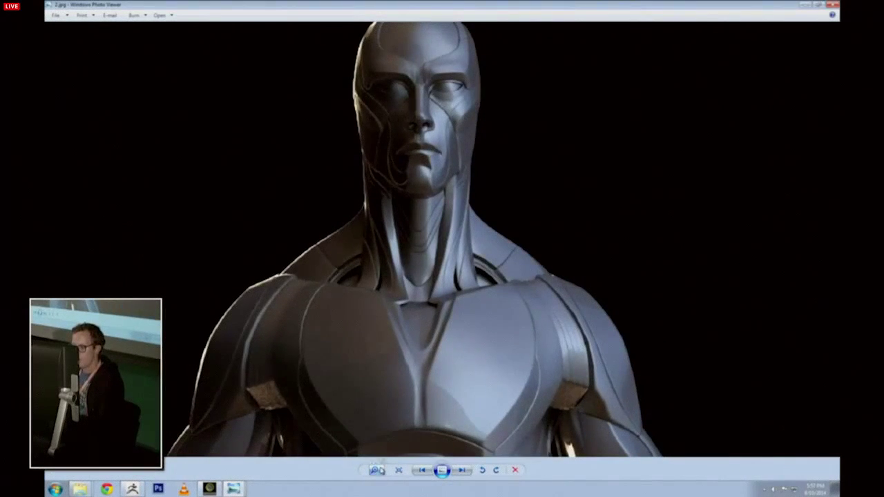
pyautogui.moveTo(381, 470); pyautogui.dragTo(381, 478)
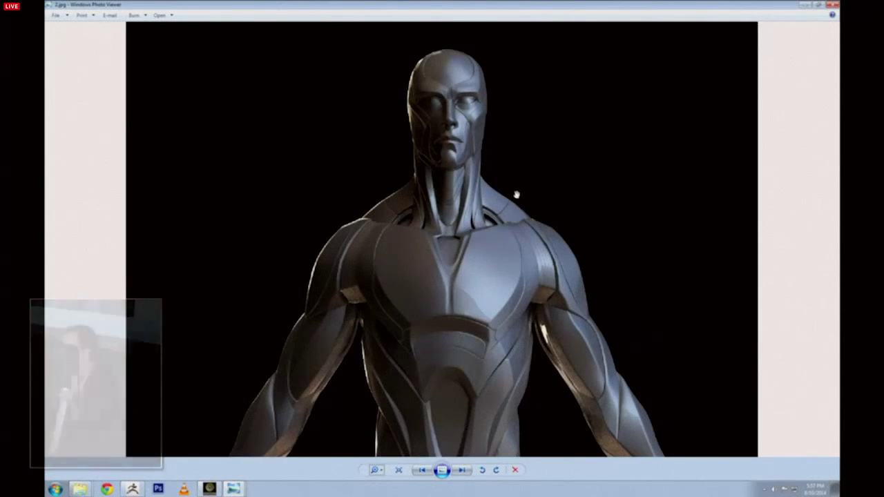
# Browse from the detailed metallic render 3.jpg to the three-view panel sheet 4.jpg.
pyautogui.press('Right')
pyautogui.press('Right')
pyautogui.press('Left')
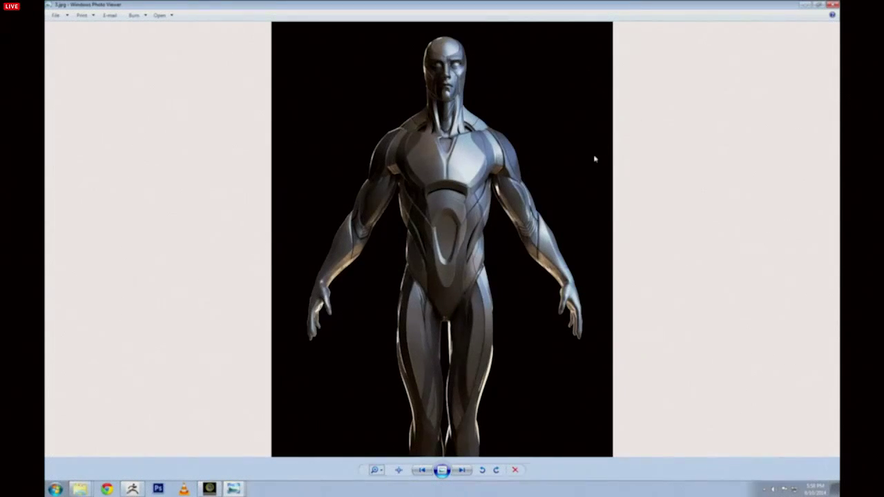
pyautogui.press('Right')
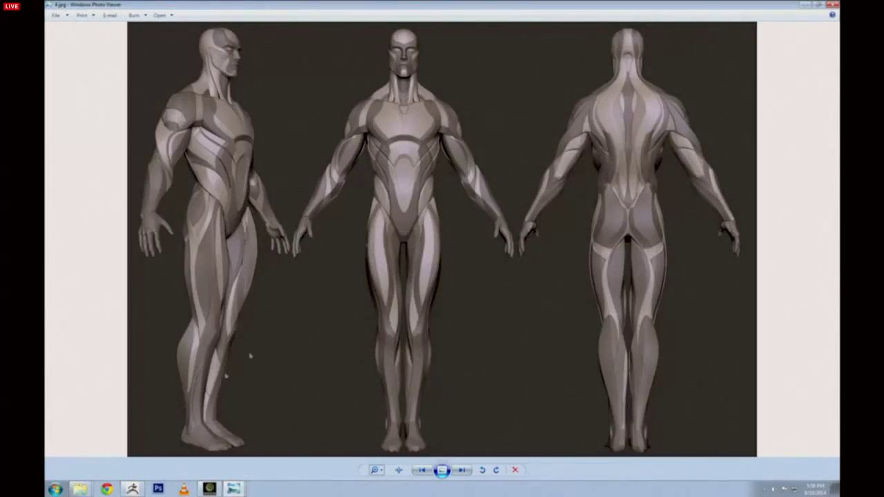
# Return to ZBrush and turn on polypaint display for all subtools, with the whole figure shown from the front.
pyautogui.click(134, 491)
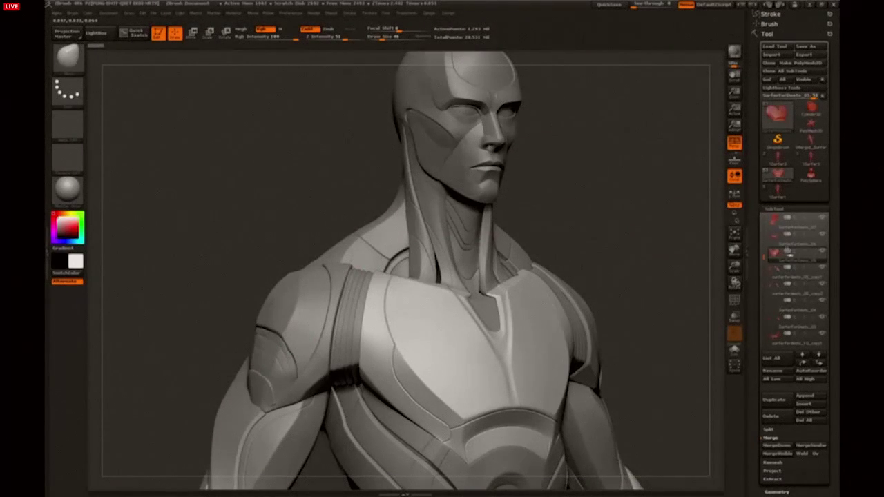
pyautogui.moveTo(620, 200)
pyautogui.keyDown('alt'); pyautogui.mouseDown()
pyautogui.moveTo(631, 243)
pyautogui.moveTo(633, 220)
pyautogui.mouseUp(); pyautogui.keyUp('alt')
pyautogui.keyDown('shift'); pyautogui.click(814, 252); pyautogui.keyUp('shift')
pyautogui.keyDown('alt'); pyautogui.moveTo(626, 281); pyautogui.dragTo(648, 165); pyautogui.keyUp('alt')
pyautogui.keyDown('shift'); pyautogui.moveTo(648, 207); pyautogui.dragTo(613, 215); pyautogui.keyUp('shift')
pyautogui.keyDown('alt'); pyautogui.moveTo(642, 277); pyautogui.dragTo(607, 180); pyautogui.keyUp('alt')
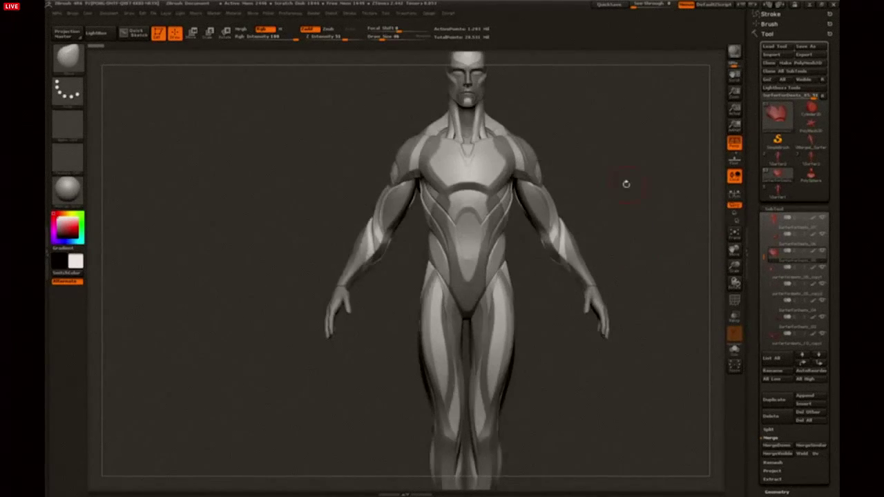
pyautogui.keyDown('alt'); pyautogui.moveTo(640, 219); pyautogui.dragTo(630, 199); pyautogui.keyUp('alt')
pyautogui.moveTo(671, 220); pyautogui.dragTo(639, 236)
# Frame the lower leg and foot from the side and make the foot and ankle pieces active for close work.
pyautogui.moveTo(580, 416); pyautogui.dragTo(613, 169)
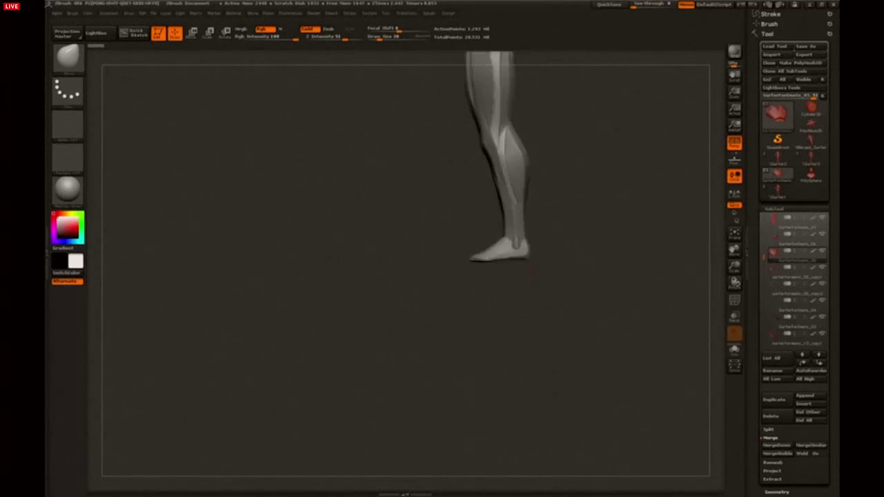
pyautogui.keyDown('alt'); pyautogui.click(521, 245); pyautogui.keyUp('alt')
pyautogui.keyDown('alt'); pyautogui.moveTo(587, 228); pyautogui.dragTo(573, 387); pyautogui.keyUp('alt')
pyautogui.keyDown('alt'); pyautogui.moveTo(586, 462); pyautogui.dragTo(550, 194); pyautogui.keyUp('alt')
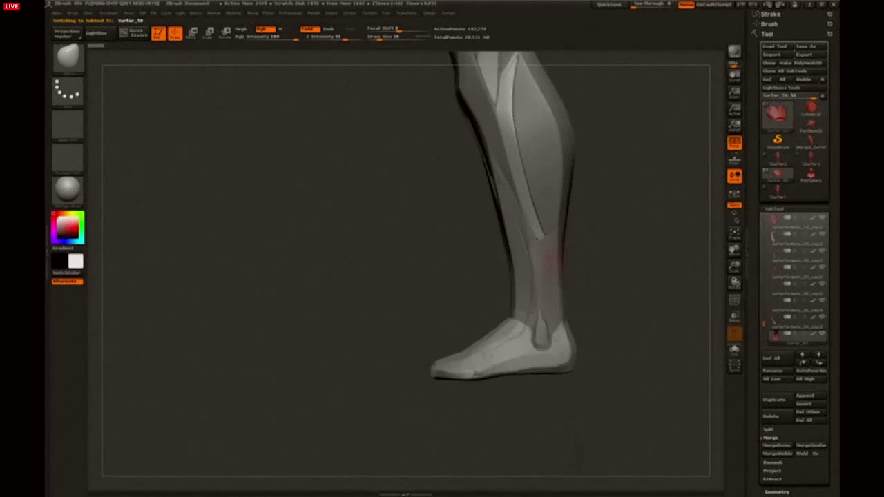
pyautogui.moveTo(586, 335); pyautogui.dragTo(608, 311)
pyautogui.keyDown('alt'); pyautogui.click(538, 295); pyautogui.keyUp('alt')
pyautogui.hotkey('shift', 's')
pyautogui.keyDown('alt'); pyautogui.click(522, 314); pyautogui.keyUp('alt')
pyautogui.moveTo(607, 310)
pyautogui.keyDown('ctrl'); pyautogui.mouseDown()
pyautogui.moveTo(621, 351)
pyautogui.moveTo(594, 292)
pyautogui.moveTo(607, 308)
pyautogui.mouseUp(); pyautogui.keyUp('ctrl')
# Carve crease lines into the foot and around the ankle bone with the Dam Standard brush.
pyautogui.press('b')
pyautogui.press('d')
pyautogui.press('s')
pyautogui.moveTo(592, 272); pyautogui.dragTo(608, 278)
pyautogui.keyDown('alt'); pyautogui.click(477, 331); pyautogui.keyUp('alt')
pyautogui.moveTo(475, 328); pyautogui.dragTo(477, 371)
pyautogui.moveTo(384, 407); pyautogui.dragTo(431, 402)
pyautogui.moveTo(458, 361)
pyautogui.mouseDown()
pyautogui.moveTo(438, 355)
pyautogui.moveTo(463, 337)
pyautogui.mouseUp()
pyautogui.keyDown('alt'); pyautogui.click(449, 341); pyautogui.keyUp('alt')
pyautogui.moveTo(559, 289); pyautogui.dragTo(527, 290)
pyautogui.moveTo(436, 383); pyautogui.dragTo(492, 369)
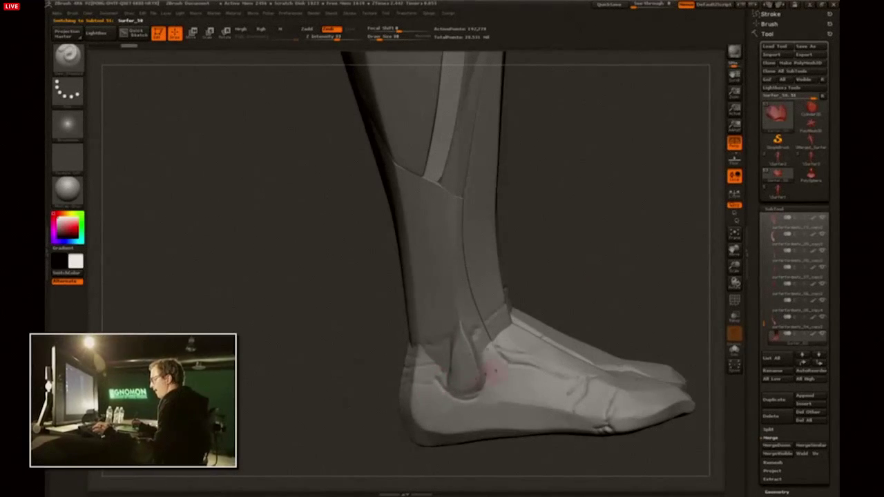
# Examine the hip and waist panels from the side, with the ribbed hip piece as the active subtool.
pyautogui.moveTo(587, 325)
pyautogui.mouseDown()
pyautogui.moveTo(497, 336)
pyautogui.moveTo(490, 355)
pyautogui.moveTo(524, 337)
pyautogui.mouseUp()
pyautogui.moveTo(682, 216)
pyautogui.mouseDown()
pyautogui.moveTo(595, 207)
pyautogui.moveTo(587, 138)
pyautogui.mouseUp()
pyautogui.keyDown('shift'); pyautogui.moveTo(587, 173); pyautogui.dragTo(663, 159); pyautogui.keyUp('shift')
pyautogui.keyDown('alt'); pyautogui.moveTo(608, 159); pyautogui.dragTo(545, 282); pyautogui.keyUp('alt')
pyautogui.keyDown('alt'); pyautogui.click(390, 144); pyautogui.keyUp('alt')
pyautogui.keyDown('alt'); pyautogui.moveTo(538, 207); pyautogui.dragTo(533, 326); pyautogui.keyUp('alt')
pyautogui.keyDown('alt'); pyautogui.moveTo(500, 265); pyautogui.dragTo(501, 287); pyautogui.keyUp('alt')
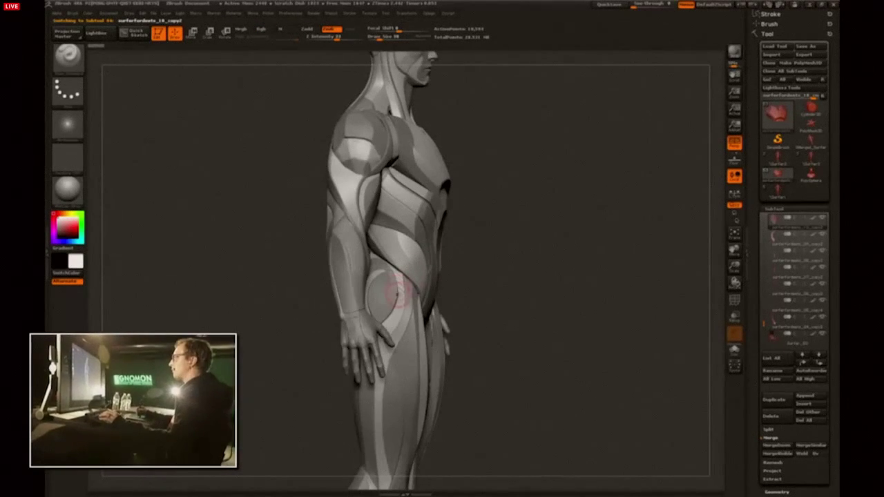
pyautogui.keyDown('alt'); pyautogui.click(397, 287); pyautogui.keyUp('alt')
pyautogui.keyDown('alt'); pyautogui.moveTo(511, 238); pyautogui.dragTo(504, 274); pyautogui.keyUp('alt')
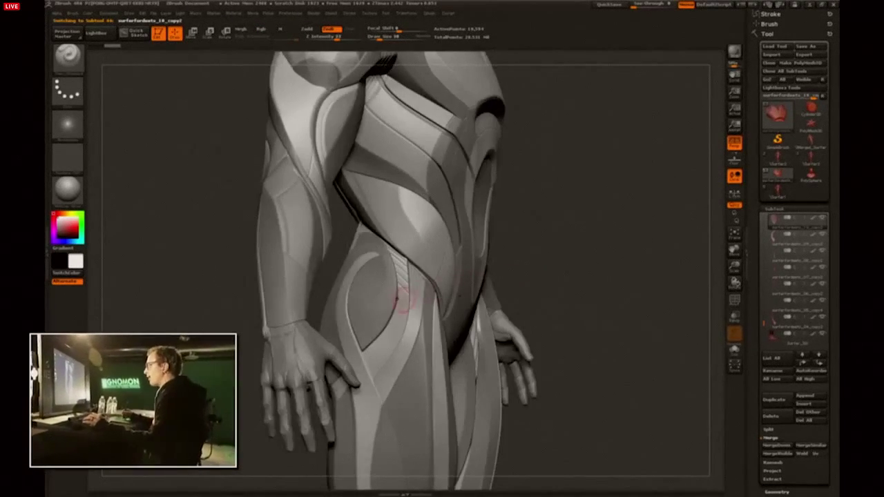
pyautogui.hotkey('alt', 's')
pyautogui.hotkey('alt', 's')
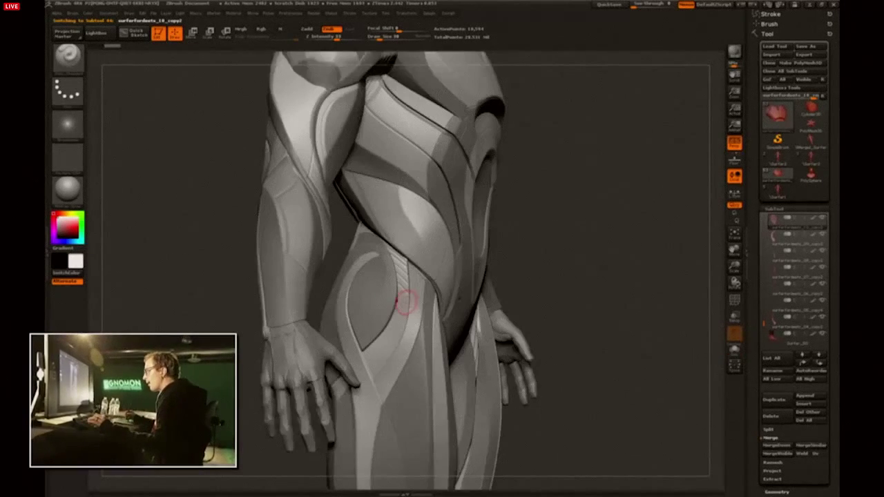
# Make the front hip panel active and review the two-tone panel layout from the back around to the front.
pyautogui.keyDown('alt'); pyautogui.click(402, 305); pyautogui.keyUp('alt')
pyautogui.hotkey('alt', 's')
pyautogui.moveTo(514, 266)
pyautogui.mouseDown()
pyautogui.moveTo(579, 266)
pyautogui.moveTo(540, 262)
pyautogui.moveTo(528, 231)
pyautogui.moveTo(613, 242)
pyautogui.mouseUp()
pyautogui.hotkey('alt', 's')
pyautogui.keyDown('alt'); pyautogui.moveTo(472, 293); pyautogui.dragTo(526, 198); pyautogui.keyUp('alt')
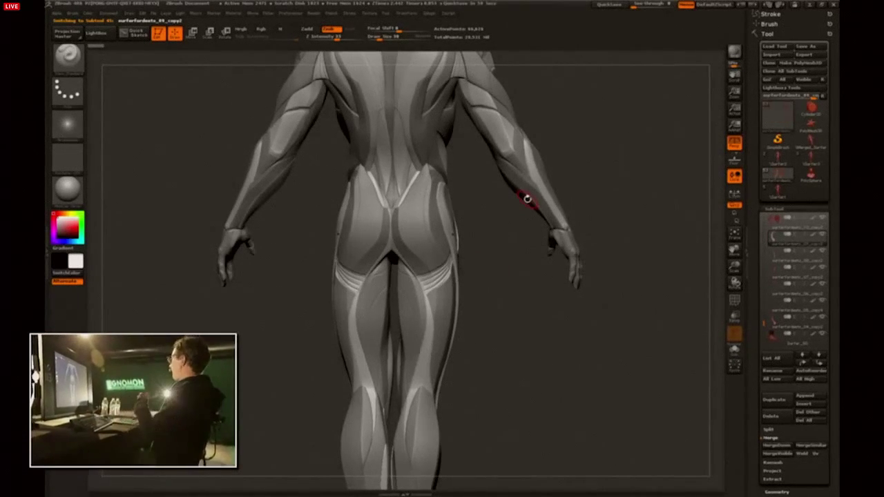
pyautogui.keyDown('alt'); pyautogui.moveTo(610, 154); pyautogui.dragTo(603, 231); pyautogui.keyUp('alt')
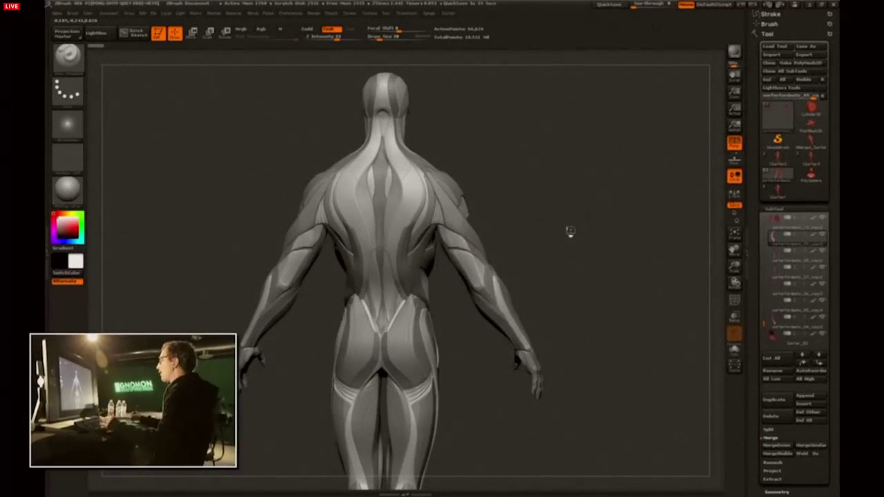
pyautogui.moveTo(543, 232); pyautogui.dragTo(476, 211)
pyautogui.keyDown('alt'); pyautogui.moveTo(615, 197); pyautogui.dragTo(553, 215); pyautogui.keyUp('alt')
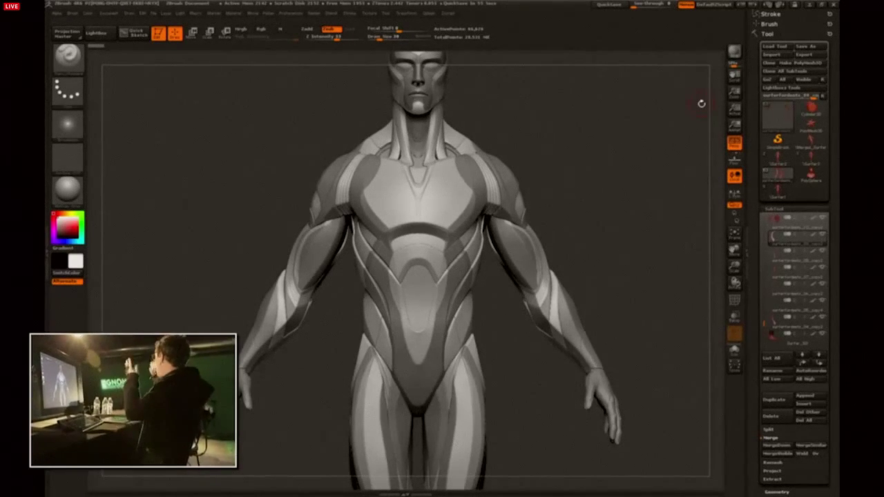
# Inspect the chest and shoulder panels with a shoulder piece active, and frame the whole figure from the front.
pyautogui.moveTo(493, 114); pyautogui.dragTo(441, 131)
pyautogui.keyDown('alt'); pyautogui.click(466, 169); pyautogui.keyUp('alt')
pyautogui.keyDown('alt'); pyautogui.moveTo(560, 158); pyautogui.dragTo(545, 228); pyautogui.keyUp('alt')
pyautogui.moveTo(511, 121); pyautogui.dragTo(599, 155)
pyautogui.moveTo(509, 165); pyautogui.dragTo(526, 247)
pyautogui.press('f')
pyautogui.moveTo(555, 212); pyautogui.dragTo(575, 222)
# Switch to Windows Photo Viewer and show the full-body Groot render as a full-screen slideshow.
pyautogui.hotkey('alt', 'Tab')
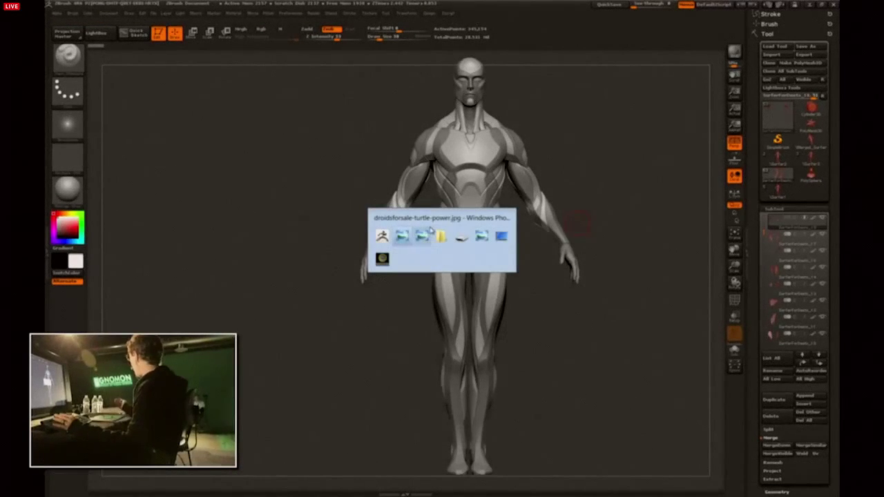
pyautogui.click(441, 237)
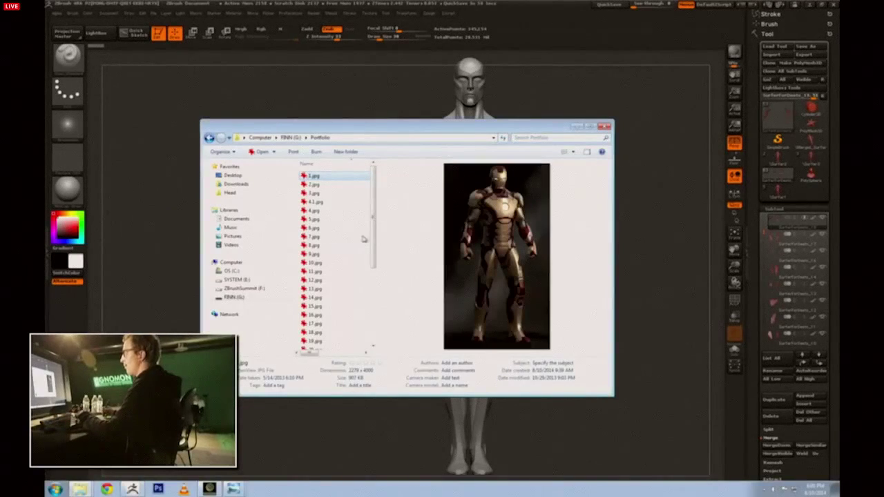
pyautogui.click(234, 489)
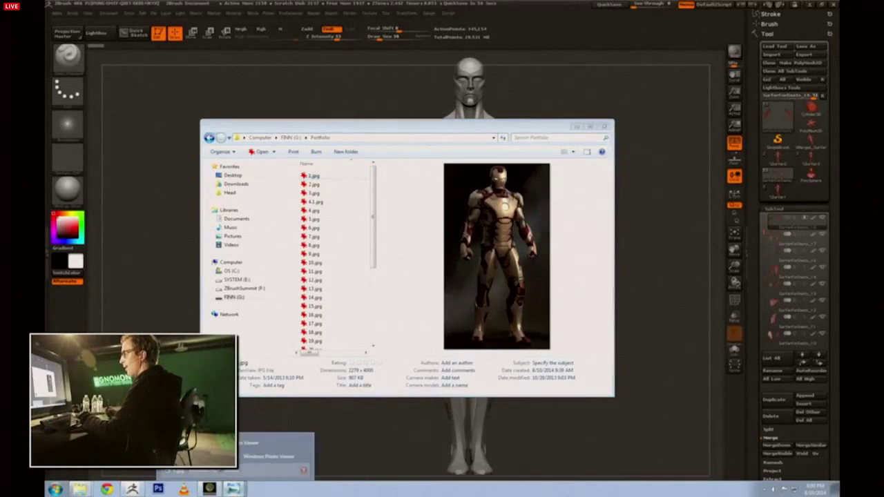
pyautogui.click(262, 456)
pyautogui.click(549, 463)
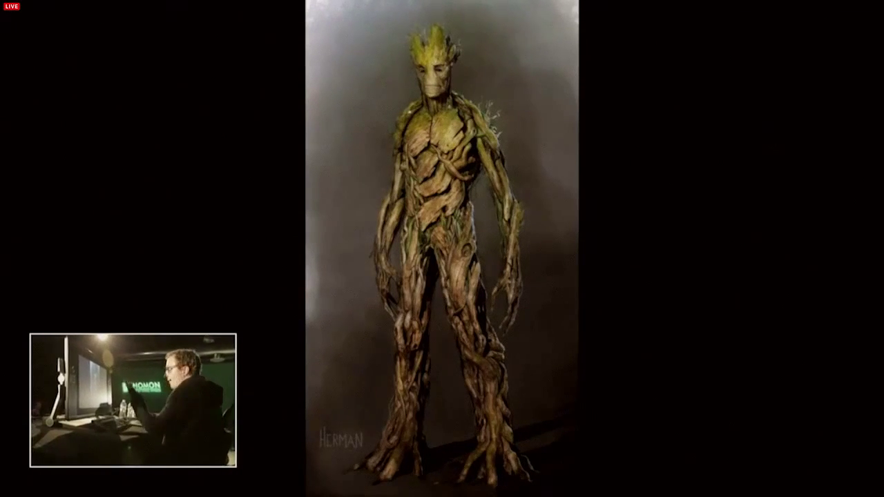
# Close the Groot slideshow, return to ZBrush and turn the whole figure to a three-quarter front view.
pyautogui.hotkey('alt', 'Tab')
pyautogui.click(422, 238)
pyautogui.hotkey('alt', 'Tab')
pyautogui.click(417, 247)
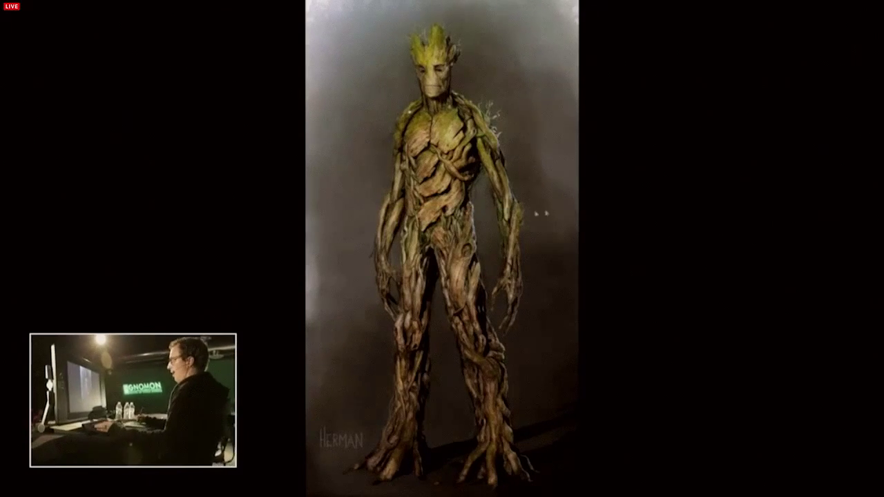
pyautogui.press('Escape')
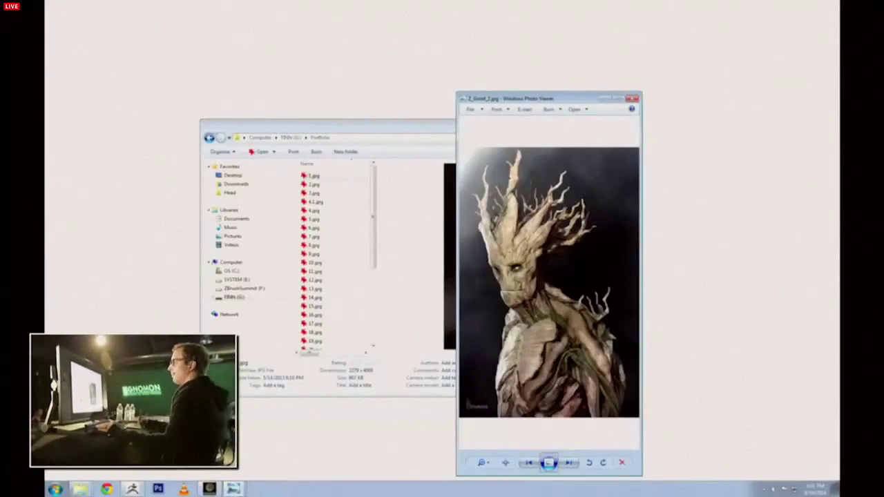
pyautogui.click(137, 489)
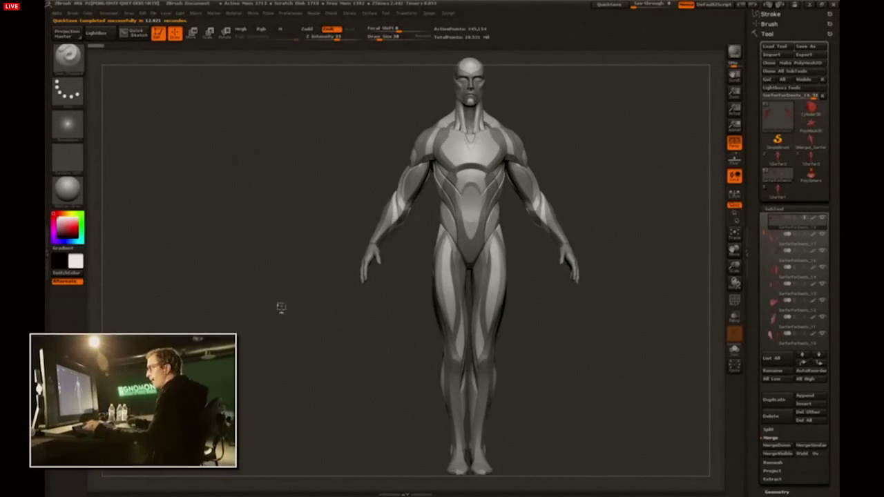
pyautogui.moveTo(281, 306); pyautogui.dragTo(209, 265)
pyautogui.press('ctrl')
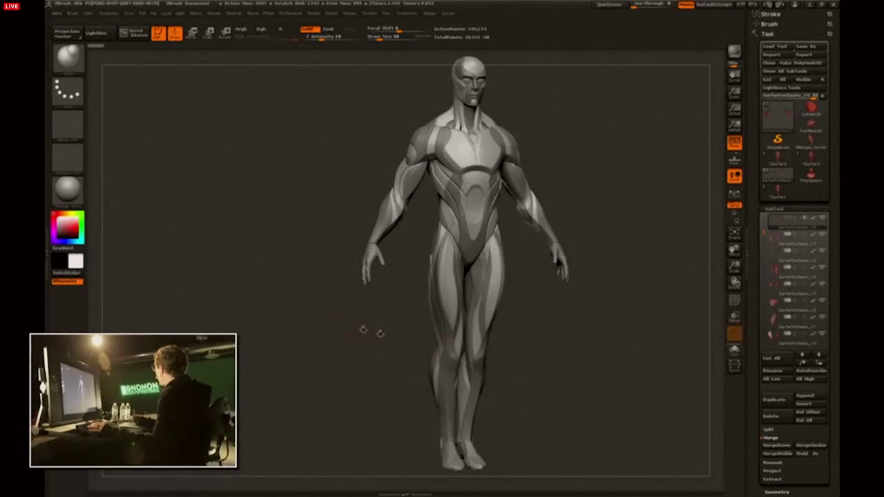
# Switch back to Z_Groot_1.jpg in Windows Photo Viewer and display it full screen.
pyautogui.hotkey('alt', 'Tab')
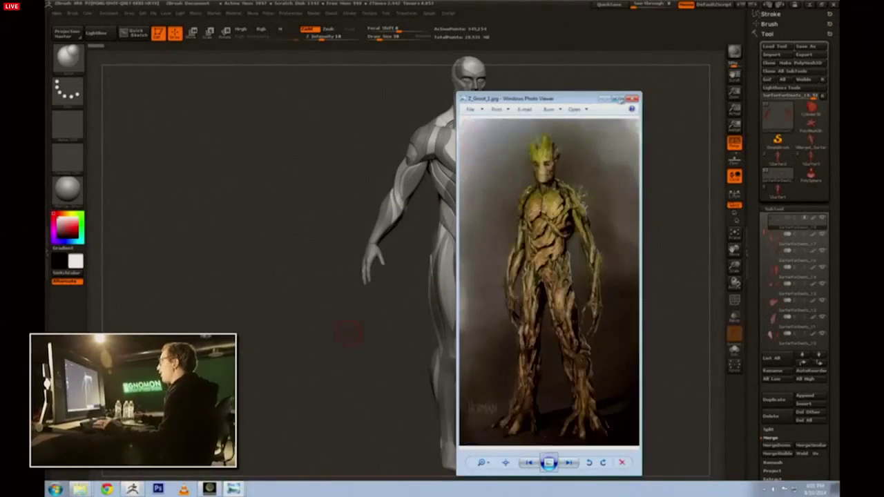
pyautogui.click(549, 463)
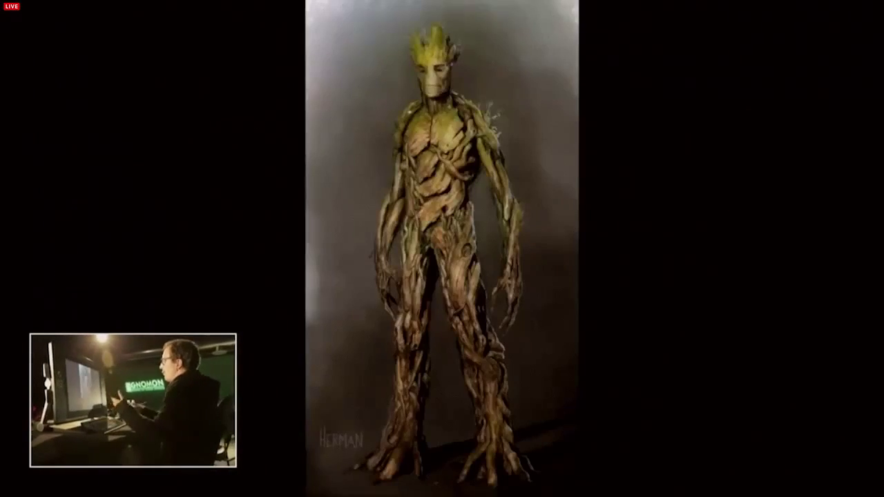
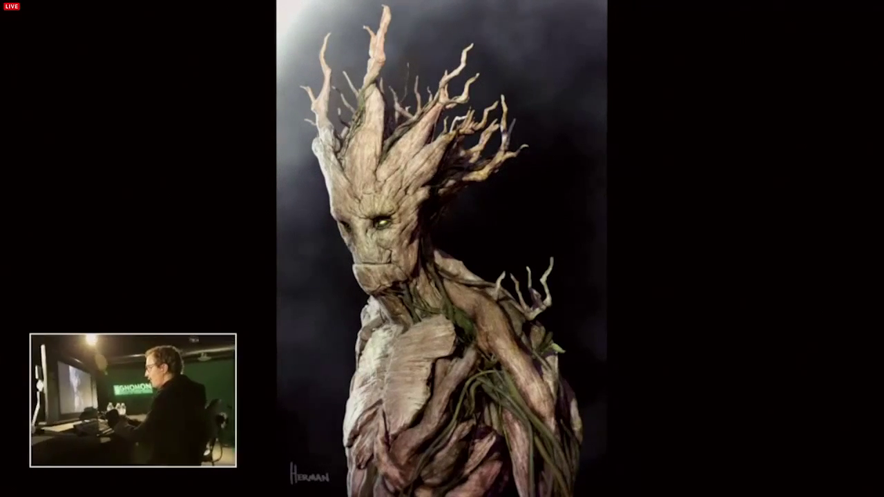
# Show the full-body Groot render again, close the slideshow and return to ZBrush.
pyautogui.press('Right')
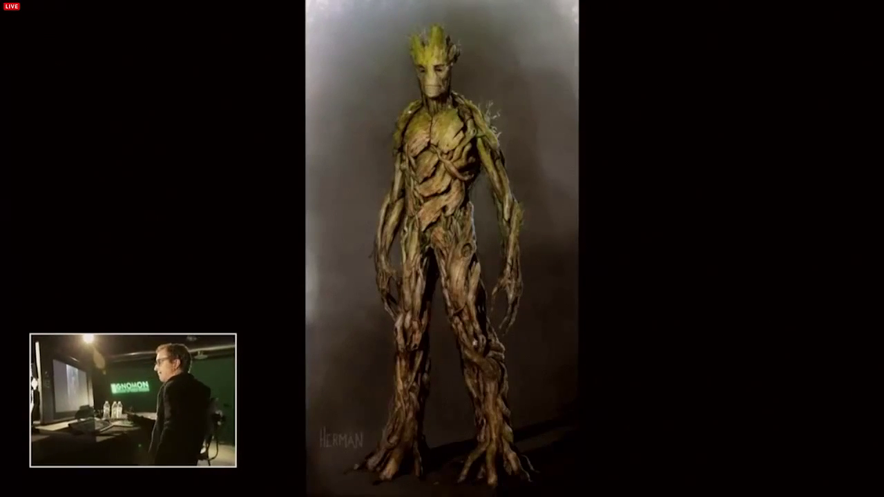
pyautogui.press('Escape')
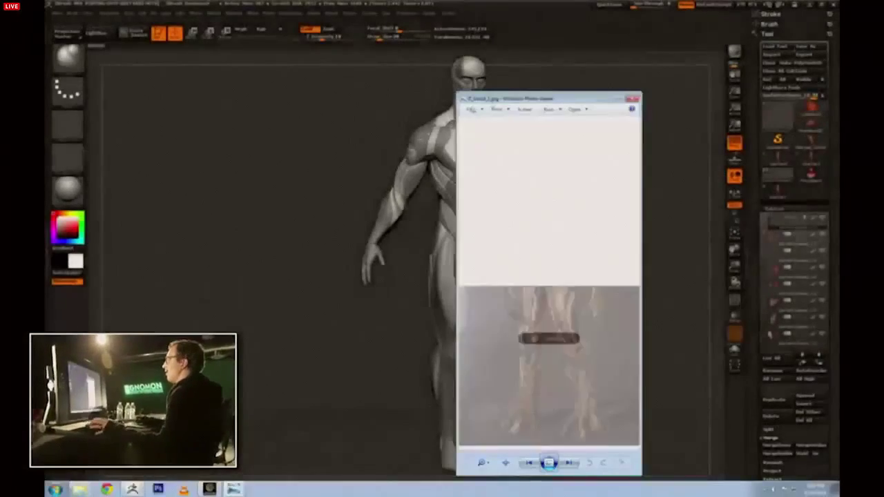
pyautogui.click(602, 99)
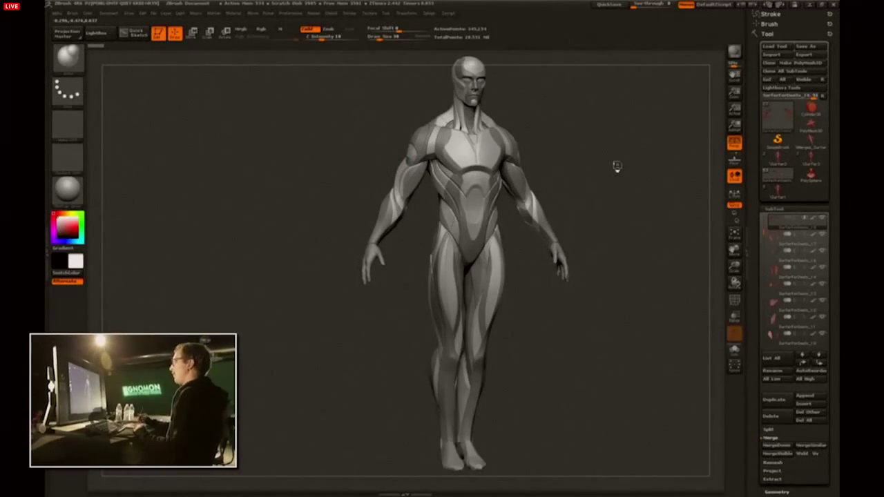
# Load the PolySphere head-and-shoulders bust and frame it whole from the front.
pyautogui.click(812, 178)
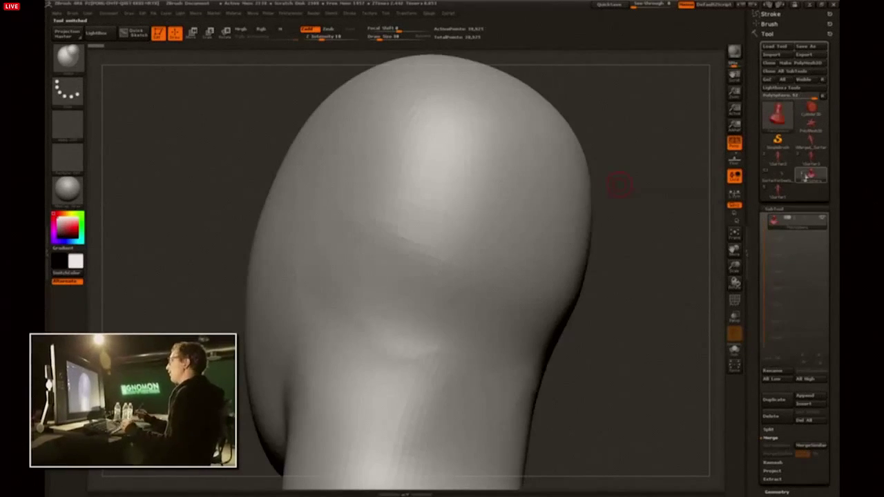
pyautogui.moveTo(625, 173); pyautogui.dragTo(676, 168)
pyautogui.press('f')
pyautogui.keyDown('shift'); pyautogui.moveTo(586, 172); pyautogui.dragTo(556, 156); pyautogui.keyUp('shift')
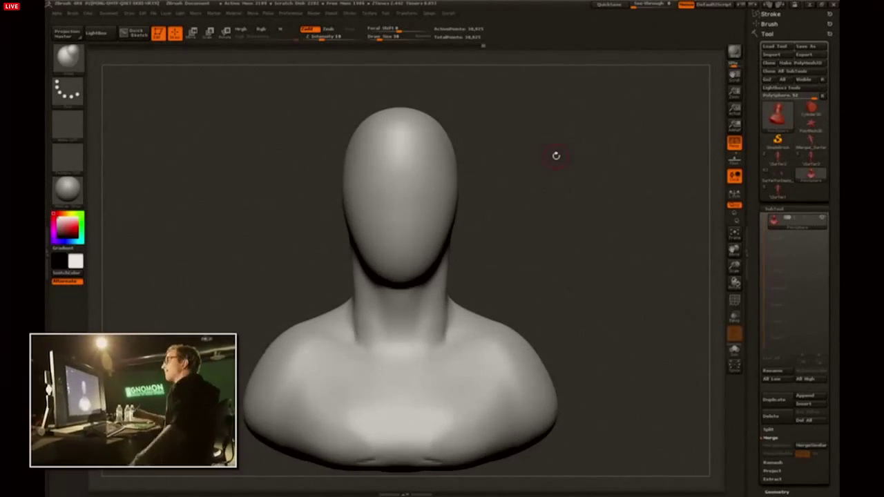
# Rough in the first face planes with an enlarged Clay Buildup brush and subdivide the bust once.
pyautogui.moveTo(229, 175); pyautogui.dragTo(261, 172)
pyautogui.press('b')
pyautogui.press('c')
pyautogui.press('b')
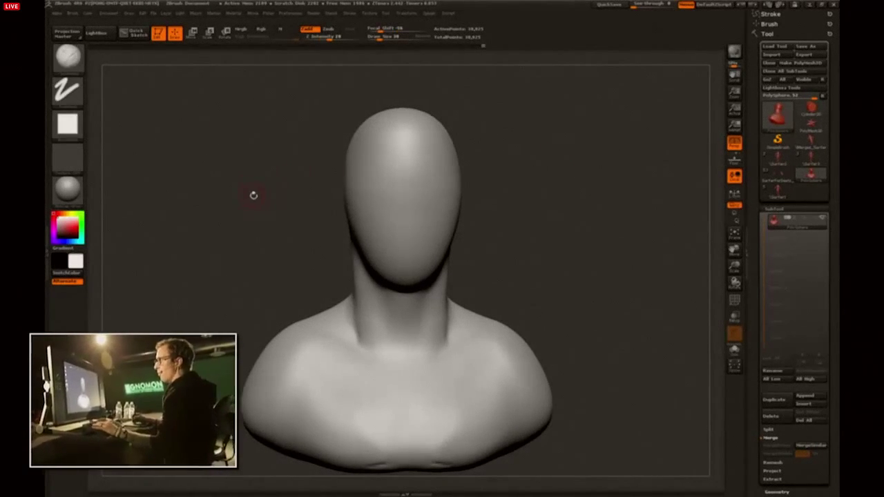
pyautogui.press('s')
pyautogui.moveTo(457, 214); pyautogui.dragTo(474, 214)
pyautogui.moveTo(522, 228); pyautogui.dragTo(494, 221)
pyautogui.moveTo(442, 190)
pyautogui.mouseDown()
pyautogui.moveTo(436, 235)
pyautogui.moveTo(425, 193)
pyautogui.mouseUp()
pyautogui.moveTo(479, 199); pyautogui.dragTo(477, 211)
pyautogui.press('s')
pyautogui.moveTo(442, 238)
pyautogui.mouseDown()
pyautogui.moveTo(434, 239)
pyautogui.moveTo(487, 231)
pyautogui.mouseUp()
pyautogui.hotkey('ctrl', 'd')
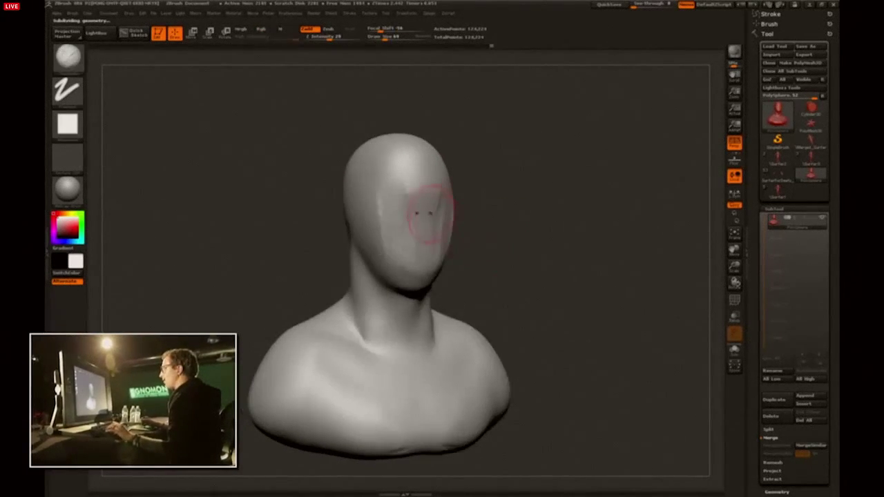
# Build up vertical clay strokes along the forehead, cheeks and sides of the face.
pyautogui.moveTo(312, 217); pyautogui.dragTo(394, 223)
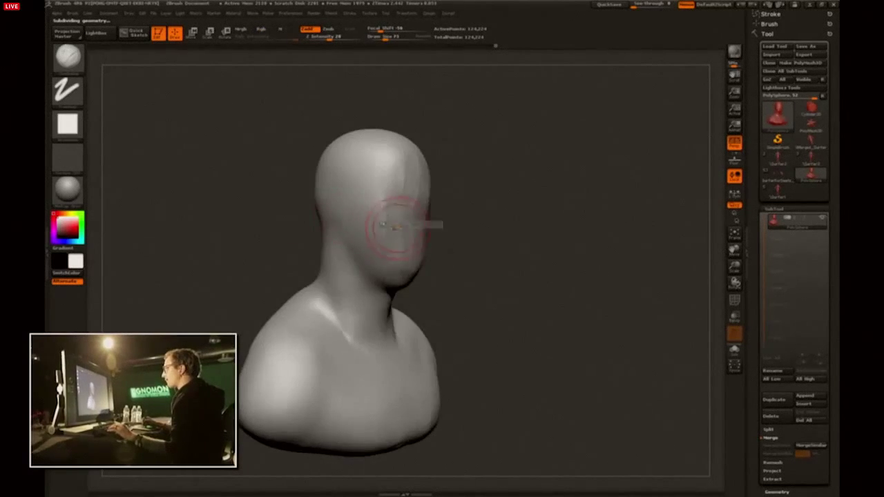
pyautogui.moveTo(449, 226); pyautogui.dragTo(414, 205)
pyautogui.moveTo(632, 241); pyautogui.dragTo(443, 272)
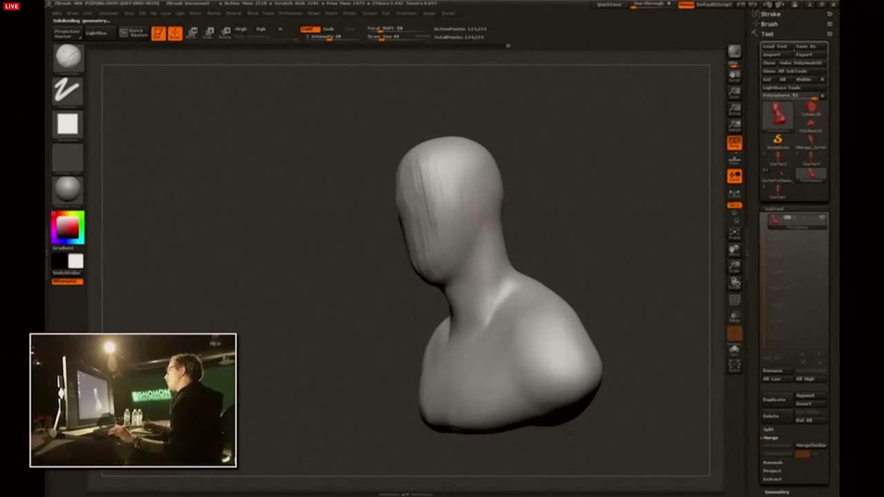
pyautogui.moveTo(377, 268); pyautogui.dragTo(461, 265)
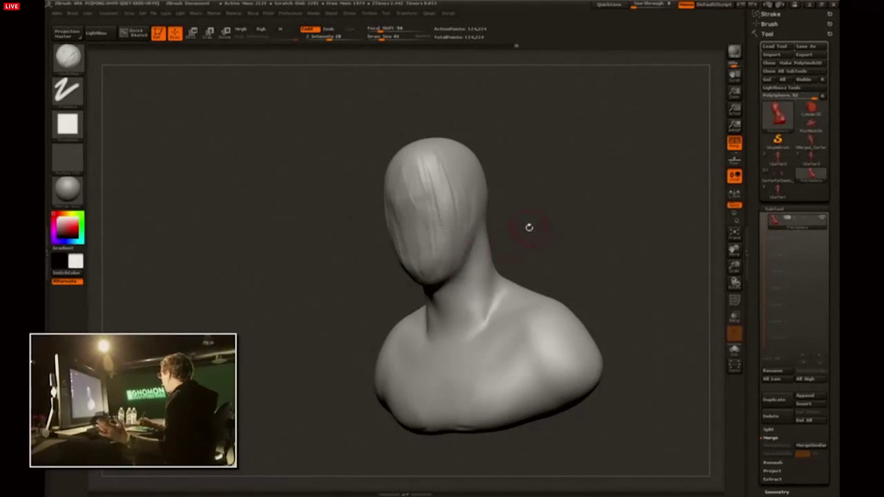
pyautogui.moveTo(564, 242)
pyautogui.mouseDown()
pyautogui.moveTo(516, 258)
pyautogui.moveTo(498, 253)
pyautogui.mouseUp()
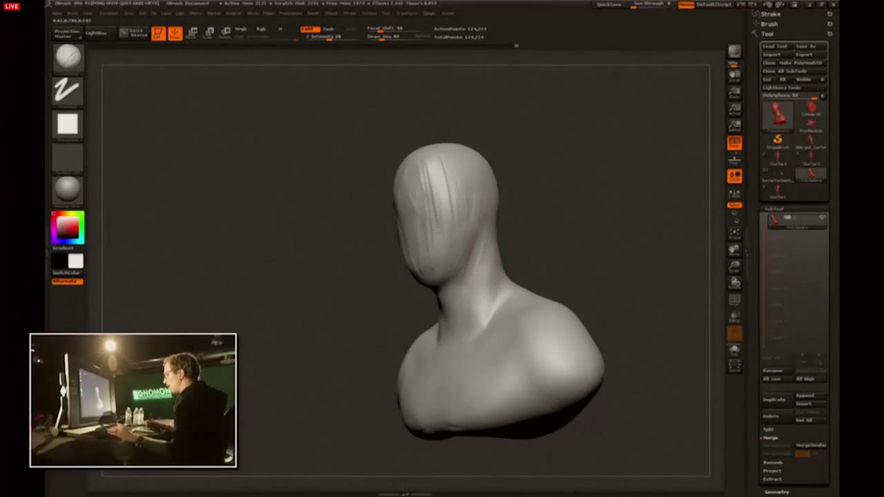
# Sculpt neck muscles, collarbones and bark-like chest and shoulder forms with Clay Buildup strokes.
pyautogui.moveTo(404, 311); pyautogui.dragTo(424, 315)
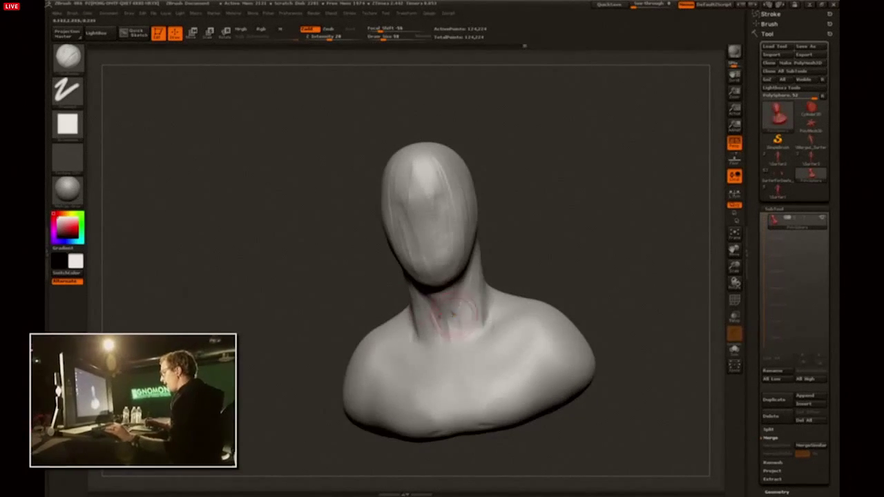
pyautogui.moveTo(598, 265); pyautogui.dragTo(557, 276)
pyautogui.moveTo(481, 333); pyautogui.dragTo(564, 316)
pyautogui.moveTo(574, 282); pyautogui.dragTo(601, 288)
pyautogui.moveTo(560, 314)
pyautogui.mouseDown()
pyautogui.moveTo(485, 336)
pyautogui.moveTo(470, 392)
pyautogui.mouseUp()
pyautogui.moveTo(482, 351); pyautogui.dragTo(492, 403)
pyautogui.moveTo(514, 344)
pyautogui.mouseDown()
pyautogui.moveTo(525, 395)
pyautogui.moveTo(557, 389)
pyautogui.mouseUp()
pyautogui.press('[')
pyautogui.moveTo(506, 366)
pyautogui.mouseDown()
pyautogui.moveTo(530, 414)
pyautogui.moveTo(549, 408)
pyautogui.moveTo(506, 394)
pyautogui.moveTo(448, 401)
pyautogui.mouseUp()
# Refine the face with Clay Buildup at varied brush sizes and undo the last stroke.
pyautogui.press(']')
pyautogui.press(']')
pyautogui.moveTo(621, 248)
pyautogui.mouseDown()
pyautogui.moveTo(567, 238)
pyautogui.moveTo(615, 205)
pyautogui.moveTo(563, 208)
pyautogui.mouseUp()
pyautogui.press('[')
pyautogui.press('[')
pyautogui.moveTo(429, 199); pyautogui.dragTo(472, 200)
pyautogui.moveTo(573, 204)
pyautogui.mouseDown()
pyautogui.moveTo(528, 204)
pyautogui.moveTo(584, 194)
pyautogui.moveTo(587, 176)
pyautogui.mouseUp()
pyautogui.hotkey('ctrl', 'z')
# Block in the forehead and crown with a larger Clay Buildup brush, undoing the last stroke.
pyautogui.press('s')
pyautogui.press('s')
pyautogui.moveTo(437, 131); pyautogui.dragTo(430, 161)
pyautogui.moveTo(552, 143)
pyautogui.mouseDown()
pyautogui.moveTo(521, 122)
pyautogui.moveTo(524, 155)
pyautogui.moveTo(439, 143)
pyautogui.mouseUp()
pyautogui.hotkey('ctrl', 'z')
pyautogui.press('s')
pyautogui.moveTo(510, 137)
pyautogui.mouseDown()
pyautogui.moveTo(460, 145)
pyautogui.moveTo(538, 126)
pyautogui.mouseUp()
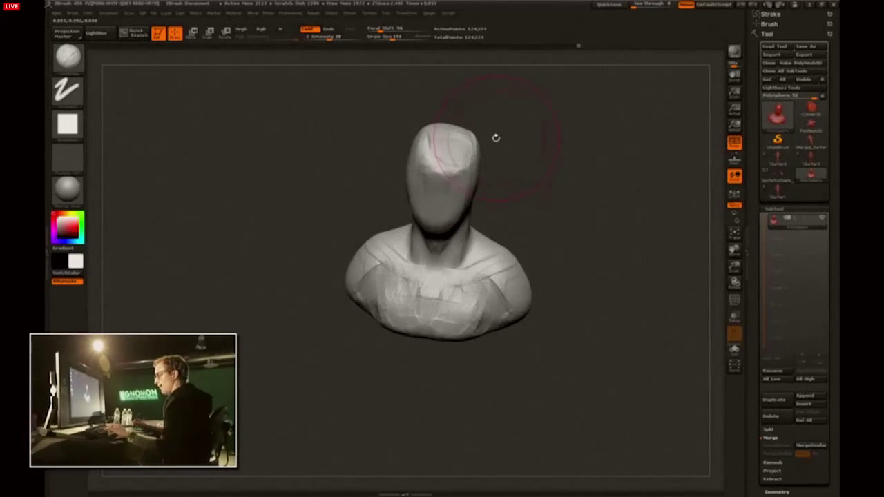
# Flatten the top of the head into a slanted plane with the Trim Dynamic brush.
pyautogui.press('b')
pyautogui.press('t')
pyautogui.press('d')
pyautogui.press('s')
pyautogui.moveTo(484, 137); pyautogui.dragTo(488, 136)
pyautogui.moveTo(453, 144); pyautogui.dragTo(456, 163)
pyautogui.moveTo(493, 134); pyautogui.dragTo(491, 120)
pyautogui.moveTo(455, 154); pyautogui.dragTo(455, 173)
pyautogui.moveTo(467, 131)
pyautogui.mouseDown()
pyautogui.moveTo(452, 129)
pyautogui.moveTo(458, 170)
pyautogui.mouseUp()
pyautogui.moveTo(561, 153)
pyautogui.mouseDown()
pyautogui.moveTo(506, 162)
pyautogui.moveTo(492, 185)
pyautogui.mouseUp()
# Mask the bust with a smaller brush so that only the lower jaw area stays unmasked.
pyautogui.press('s')
pyautogui.press('s')
pyautogui.moveTo(587, 178)
pyautogui.mouseDown()
pyautogui.moveTo(545, 182)
pyautogui.moveTo(621, 213)
pyautogui.moveTo(541, 256)
pyautogui.mouseUp()
pyautogui.press('[')
pyautogui.press('[')
pyautogui.press('[')
pyautogui.press('[')
pyautogui.press('[')
pyautogui.press('[')
pyautogui.press('[')
pyautogui.press('[')
pyautogui.moveTo(486, 259)
pyautogui.keyDown('ctrl'); pyautogui.mouseDown()
pyautogui.moveTo(445, 261)
pyautogui.moveTo(479, 261)
pyautogui.mouseUp(); pyautogui.keyUp('ctrl')
pyautogui.keyDown('shift'); pyautogui.moveTo(533, 259); pyautogui.dragTo(546, 266); pyautogui.keyUp('shift')
pyautogui.keyDown('ctrl'); pyautogui.moveTo(484, 300); pyautogui.dragTo(459, 306); pyautogui.keyUp('ctrl')
pyautogui.moveTo(554, 276)
pyautogui.mouseDown()
pyautogui.moveTo(331, 289)
pyautogui.moveTo(418, 290)
pyautogui.mouseUp()
pyautogui.keyDown('ctrl'); pyautogui.click(352, 292); pyautogui.keyUp('ctrl')
# Pull the unmasked lower jaw forward and reshape it with the Move brush.
pyautogui.press('s')
pyautogui.keyDown('shift'); pyautogui.moveTo(559, 258); pyautogui.dragTo(646, 258); pyautogui.keyUp('shift')
pyautogui.press('b')
pyautogui.press('m')
pyautogui.press('v')
pyautogui.press('s')
pyautogui.moveTo(450, 253); pyautogui.dragTo(466, 259)
pyautogui.moveTo(524, 259); pyautogui.dragTo(401, 266)
pyautogui.moveTo(473, 277); pyautogui.dragTo(485, 275)
pyautogui.moveTo(414, 276); pyautogui.dragTo(494, 297)
pyautogui.moveTo(472, 248); pyautogui.dragTo(479, 245)
pyautogui.keyDown('shift'); pyautogui.moveTo(394, 260); pyautogui.dragTo(463, 238); pyautogui.keyUp('shift')
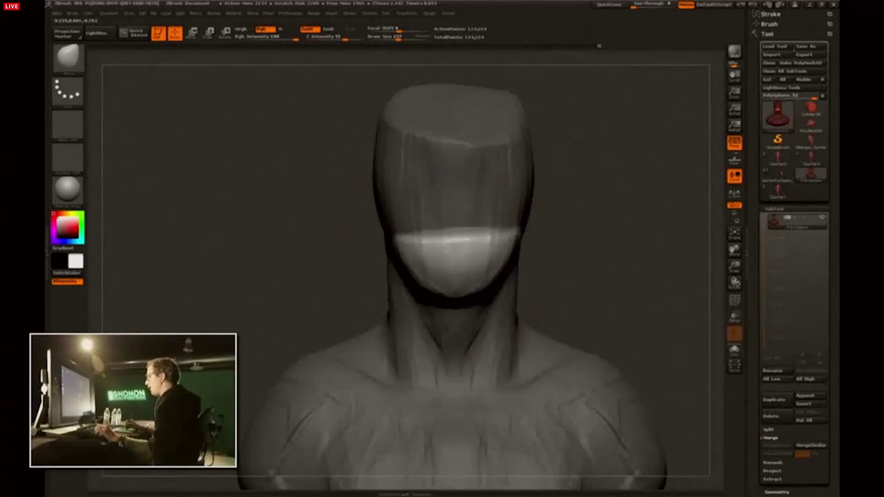
# Undo the last jaw change and adjust the chin and jaw line with a resized Move brush.
pyautogui.moveTo(432, 268)
pyautogui.mouseDown()
pyautogui.moveTo(437, 276)
pyautogui.moveTo(427, 265)
pyautogui.mouseUp()
pyautogui.hotkey('ctrl', 'z')
pyautogui.press('s')
pyautogui.moveTo(431, 277); pyautogui.dragTo(434, 284)
pyautogui.press('s')
pyautogui.moveTo(451, 256); pyautogui.dragTo(459, 256)
pyautogui.moveTo(455, 288); pyautogui.dragTo(455, 295)
pyautogui.press('s')
pyautogui.press('s')
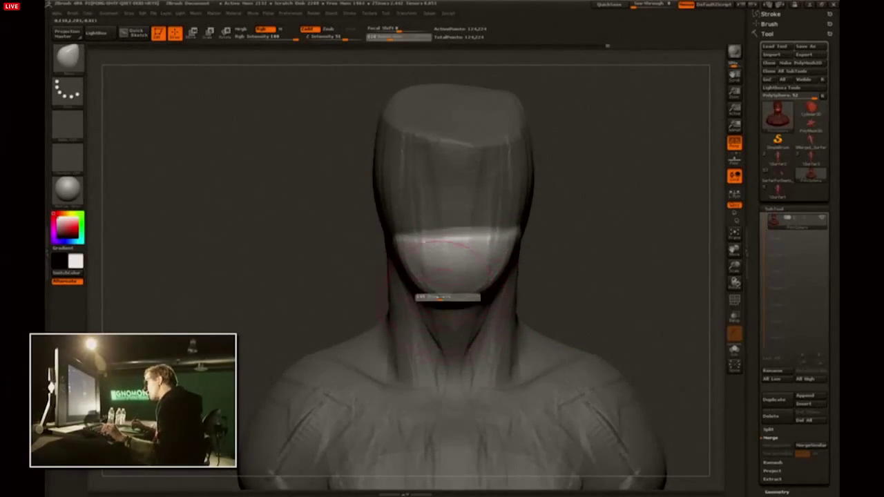
# Switch to Z_Groot_1.jpg in Windows Photo Viewer, view it maximized, and return to ZBrush.
pyautogui.hotkey('alt', 'Tab')
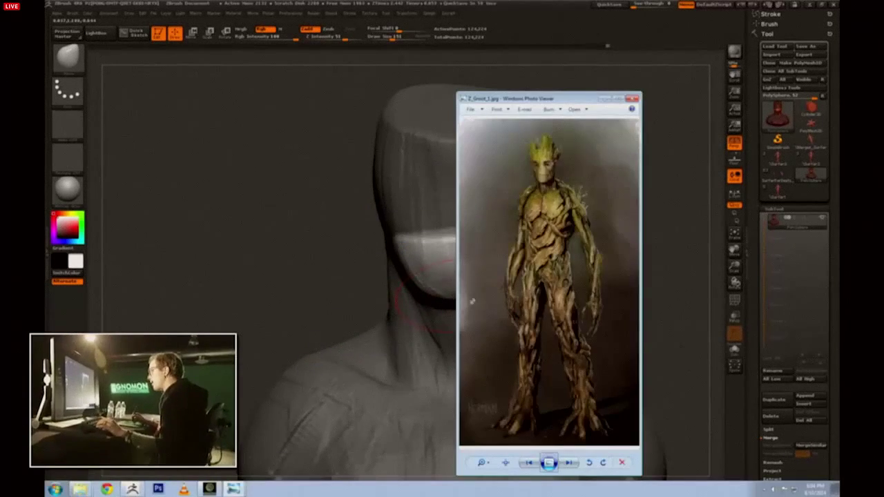
pyautogui.doubleClick(569, 100)
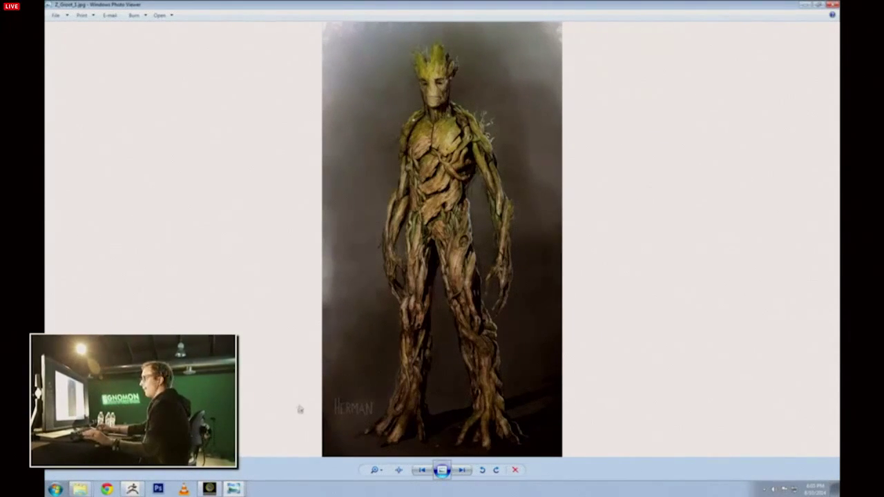
pyautogui.click(131, 489)
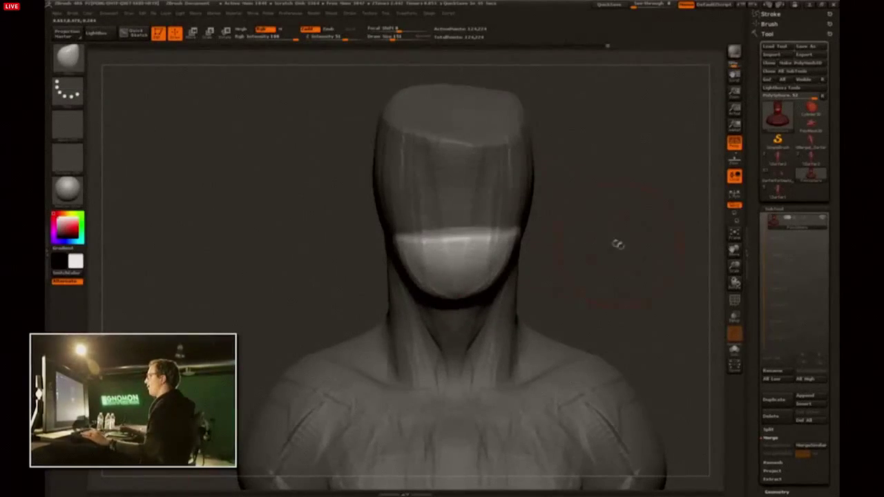
# Refine the protruding jaw from the side with a resized Move brush.
pyautogui.moveTo(605, 241); pyautogui.dragTo(600, 253)
pyautogui.press('s')
pyautogui.moveTo(543, 241)
pyautogui.mouseDown()
pyautogui.moveTo(551, 241)
pyautogui.moveTo(517, 262)
pyautogui.moveTo(462, 270)
pyautogui.moveTo(418, 337)
pyautogui.moveTo(455, 308)
pyautogui.mouseUp()
pyautogui.press('w')
pyautogui.press('q')
pyautogui.press('s')
pyautogui.press('s')
pyautogui.moveTo(511, 291); pyautogui.dragTo(503, 310)
# Build up the jaw, cheek and side of the neck with the Clay Buildup brush.
pyautogui.press('b')
pyautogui.press('c')
pyautogui.press('b')
pyautogui.press('s')
pyautogui.moveTo(550, 273); pyautogui.dragTo(592, 229)
pyautogui.moveTo(668, 203); pyautogui.dragTo(638, 198)
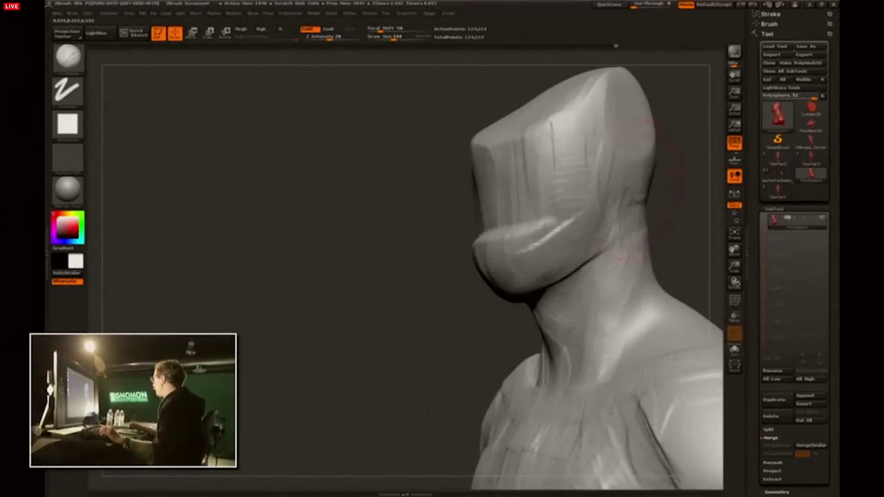
pyautogui.moveTo(563, 253); pyautogui.dragTo(560, 253)
pyautogui.moveTo(556, 256)
pyautogui.mouseDown()
pyautogui.moveTo(591, 228)
pyautogui.moveTo(600, 166)
pyautogui.mouseUp()
pyautogui.moveTo(441, 208); pyautogui.dragTo(539, 213)
pyautogui.moveTo(507, 262); pyautogui.dragTo(455, 255)
# Mask the face along the brow line to separate the forehead from the eye area.
pyautogui.moveTo(624, 193)
pyautogui.mouseDown()
pyautogui.moveTo(576, 192)
pyautogui.moveTo(611, 187)
pyautogui.mouseUp()
pyautogui.press('s')
pyautogui.moveTo(465, 202)
pyautogui.keyDown('ctrl'); pyautogui.mouseDown()
pyautogui.moveTo(505, 194)
pyautogui.moveTo(456, 206)
pyautogui.moveTo(555, 198)
pyautogui.moveTo(476, 191)
pyautogui.mouseUp(); pyautogui.keyUp('ctrl')
pyautogui.moveTo(452, 219)
pyautogui.keyDown('ctrl'); pyautogui.mouseDown()
pyautogui.moveTo(569, 232)
pyautogui.moveTo(435, 242)
pyautogui.mouseUp(); pyautogui.keyUp('ctrl')
pyautogui.moveTo(397, 239); pyautogui.dragTo(449, 236)
pyautogui.keyDown('ctrl'); pyautogui.click(576, 216); pyautogui.keyUp('ctrl')
pyautogui.moveTo(576, 217); pyautogui.dragTo(607, 213)
pyautogui.press('s')
pyautogui.moveTo(534, 202); pyautogui.dragTo(552, 202)
pyautogui.keyDown('ctrl'); pyautogui.click(532, 194); pyautogui.keyUp('ctrl')
# Shape an overhanging brow ridge along the mask with the Move brush, and clear the mask.
pyautogui.press('b')
pyautogui.press('m')
pyautogui.press('v')
pyautogui.moveTo(470, 167); pyautogui.dragTo(488, 164)
pyautogui.moveTo(594, 210); pyautogui.dragTo(529, 214)
pyautogui.moveTo(514, 172); pyautogui.dragTo(519, 166)
pyautogui.moveTo(594, 207); pyautogui.dragTo(421, 209)
pyautogui.moveTo(572, 160); pyautogui.dragTo(571, 168)
pyautogui.moveTo(457, 227)
pyautogui.keyDown('ctrl'); pyautogui.mouseDown()
pyautogui.moveTo(450, 241)
pyautogui.moveTo(594, 257)
pyautogui.mouseUp(); pyautogui.keyUp('ctrl')
# Cut into the crease beneath the brow with a resized Dam Standard brush.
pyautogui.press('b')
pyautogui.press('d')
pyautogui.press('s')
pyautogui.press('s')
pyautogui.moveTo(509, 194); pyautogui.dragTo(487, 195)
pyautogui.moveTo(618, 227); pyautogui.dragTo(639, 228)
# Sculpt rounded eyes in hollow sockets beneath the brow with the Clay Buildup brush.
pyautogui.press('b')
pyautogui.press('c')
pyautogui.press('b')
pyautogui.press('s')
pyautogui.moveTo(490, 189); pyautogui.dragTo(436, 200)
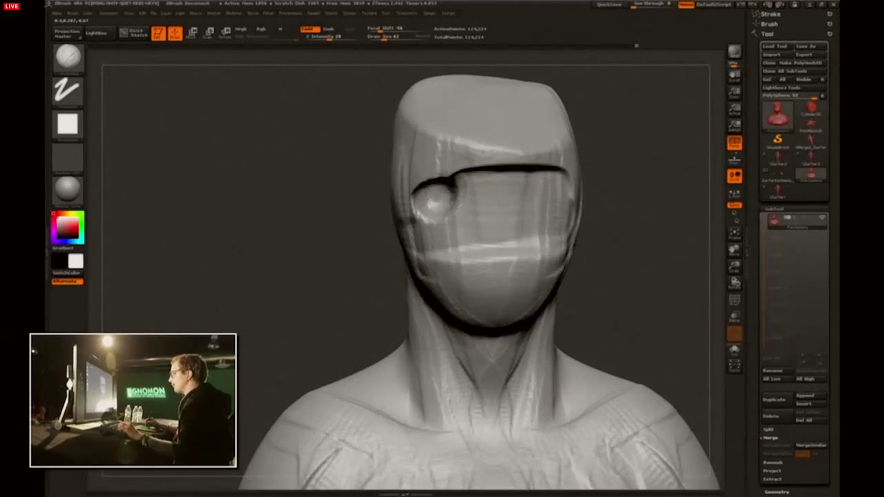
pyautogui.moveTo(651, 188); pyautogui.dragTo(594, 191)
pyautogui.moveTo(515, 185); pyautogui.dragTo(532, 194)
pyautogui.moveTo(631, 201); pyautogui.dragTo(657, 200)
pyautogui.moveTo(512, 185); pyautogui.dragTo(544, 190)
# Refine the brow and forehead surface with a smaller Clay Buildup brush.
pyautogui.moveTo(642, 221)
pyautogui.mouseDown()
pyautogui.moveTo(643, 187)
pyautogui.moveTo(680, 162)
pyautogui.mouseUp()
pyautogui.press('[')
pyautogui.moveTo(493, 153)
pyautogui.mouseDown()
pyautogui.moveTo(455, 163)
pyautogui.moveTo(422, 188)
pyautogui.moveTo(480, 156)
pyautogui.mouseUp()
pyautogui.moveTo(550, 124); pyautogui.dragTo(580, 156)
pyautogui.moveTo(523, 110); pyautogui.dragTo(419, 196)
pyautogui.keyDown('alt'); pyautogui.moveTo(359, 290); pyautogui.dragTo(359, 193); pyautogui.keyUp('alt')
pyautogui.moveTo(346, 138); pyautogui.dragTo(414, 238)
# Rework the flat top of the head with an enlarged Clay Buildup brush, undo a stray stroke, and smooth the surface.
pyautogui.press(']')
pyautogui.press(']')
pyautogui.press(']')
pyautogui.press(']')
pyautogui.press(']')
pyautogui.press(']')
pyautogui.moveTo(539, 166); pyautogui.dragTo(500, 220)
pyautogui.press('[')
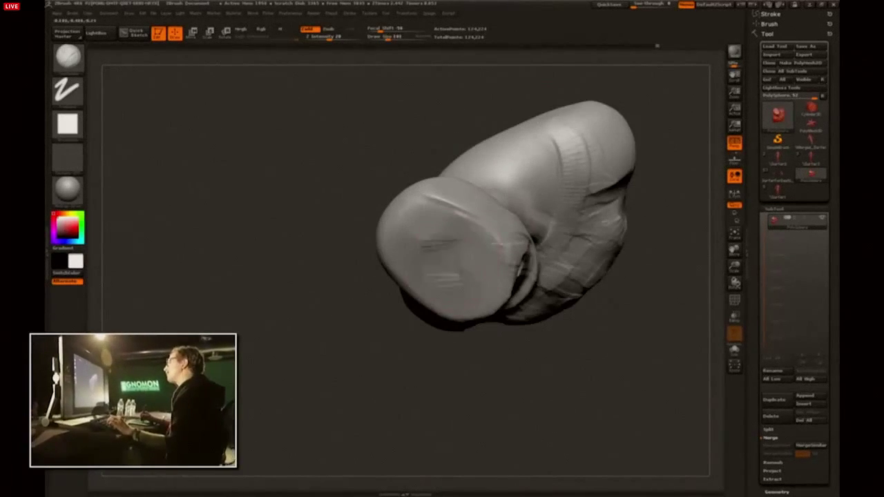
pyautogui.keyDown('alt'); pyautogui.moveTo(445, 247); pyautogui.dragTo(455, 258); pyautogui.keyUp('alt')
pyautogui.hotkey('ctrl', 'z')
pyautogui.moveTo(433, 205)
pyautogui.mouseDown()
pyautogui.moveTo(414, 215)
pyautogui.moveTo(416, 265)
pyautogui.moveTo(491, 295)
pyautogui.mouseUp()
pyautogui.moveTo(469, 367)
pyautogui.mouseDown()
pyautogui.moveTo(472, 333)
pyautogui.moveTo(439, 315)
pyautogui.mouseUp()
pyautogui.moveTo(630, 218)
pyautogui.mouseDown()
pyautogui.moveTo(638, 182)
pyautogui.moveTo(619, 156)
pyautogui.moveTo(625, 205)
pyautogui.moveTo(608, 221)
pyautogui.mouseUp()
pyautogui.keyDown('shift'); pyautogui.moveTo(526, 246); pyautogui.dragTo(428, 259); pyautogui.keyUp('shift')
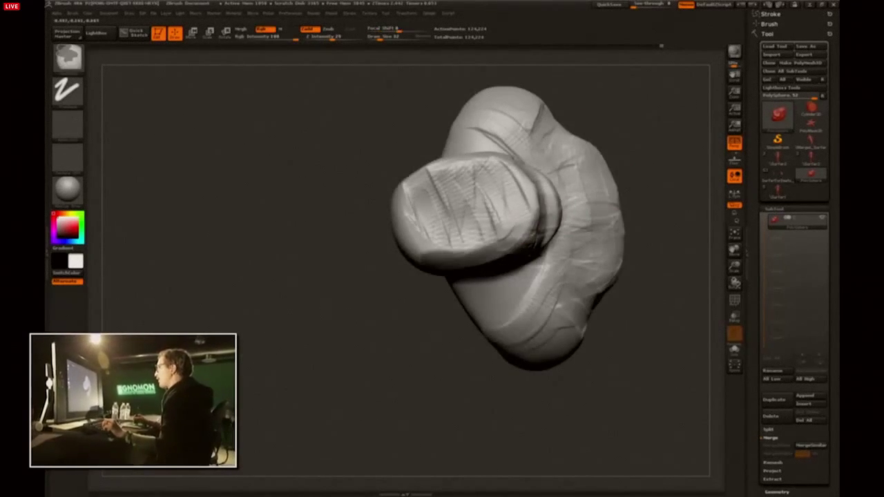
# Build up and smooth the rim around the flat top of the head.
pyautogui.moveTo(364, 263); pyautogui.dragTo(373, 215)
pyautogui.moveTo(415, 254)
pyautogui.keyDown('shift'); pyautogui.mouseDown()
pyautogui.moveTo(509, 245)
pyautogui.moveTo(433, 259)
pyautogui.mouseUp(); pyautogui.keyUp('shift')
pyautogui.moveTo(348, 188); pyautogui.dragTo(366, 238)
pyautogui.moveTo(465, 270); pyautogui.dragTo(424, 244)
pyautogui.moveTo(373, 387); pyautogui.dragTo(346, 441)
pyautogui.moveTo(422, 250)
pyautogui.mouseDown()
pyautogui.moveTo(432, 172)
pyautogui.moveTo(464, 151)
pyautogui.mouseUp()
pyautogui.moveTo(400, 224)
pyautogui.mouseDown()
pyautogui.moveTo(403, 211)
pyautogui.moveTo(465, 154)
pyautogui.moveTo(506, 143)
pyautogui.mouseUp()
pyautogui.moveTo(621, 266); pyautogui.dragTo(579, 255)
pyautogui.moveTo(541, 218)
pyautogui.keyDown('shift'); pyautogui.mouseDown()
pyautogui.moveTo(543, 181)
pyautogui.moveTo(509, 150)
pyautogui.moveTo(493, 152)
pyautogui.mouseUp(); pyautogui.keyUp('shift')
pyautogui.moveTo(331, 324)
pyautogui.mouseDown()
pyautogui.moveTo(352, 249)
pyautogui.moveTo(470, 227)
pyautogui.moveTo(579, 181)
pyautogui.moveTo(642, 190)
pyautogui.mouseUp()
pyautogui.keyDown('shift'); pyautogui.moveTo(435, 164); pyautogui.dragTo(418, 184); pyautogui.keyUp('shift')
pyautogui.moveTo(608, 263); pyautogui.dragTo(415, 256)
# Isolate the rim of the head's top with a mask, raise it with the Move transpose line, and clear the mask.
pyautogui.keyDown('ctrl'); pyautogui.click(498, 269); pyautogui.keyUp('ctrl')
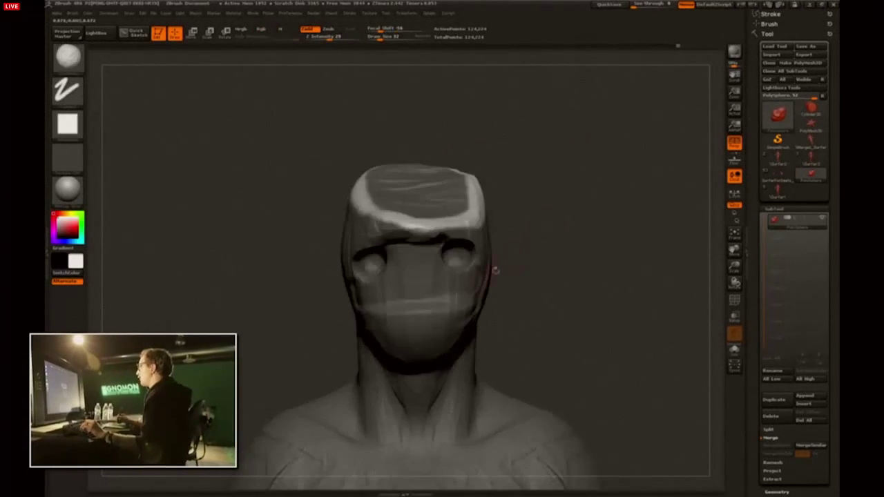
pyautogui.press('w')
pyautogui.keyDown('shift'); pyautogui.moveTo(463, 301); pyautogui.dragTo(463, 104); pyautogui.keyUp('shift')
pyautogui.moveTo(465, 204)
pyautogui.mouseDown()
pyautogui.moveTo(466, 176)
pyautogui.moveTo(458, 187)
pyautogui.moveTo(458, 174)
pyautogui.mouseUp()
pyautogui.keyDown('ctrl'); pyautogui.moveTo(554, 144); pyautogui.dragTo(560, 168); pyautogui.keyUp('ctrl')
pyautogui.press('q')
pyautogui.moveTo(544, 135); pyautogui.dragTo(530, 214)
pyautogui.moveTo(293, 245); pyautogui.dragTo(306, 226)
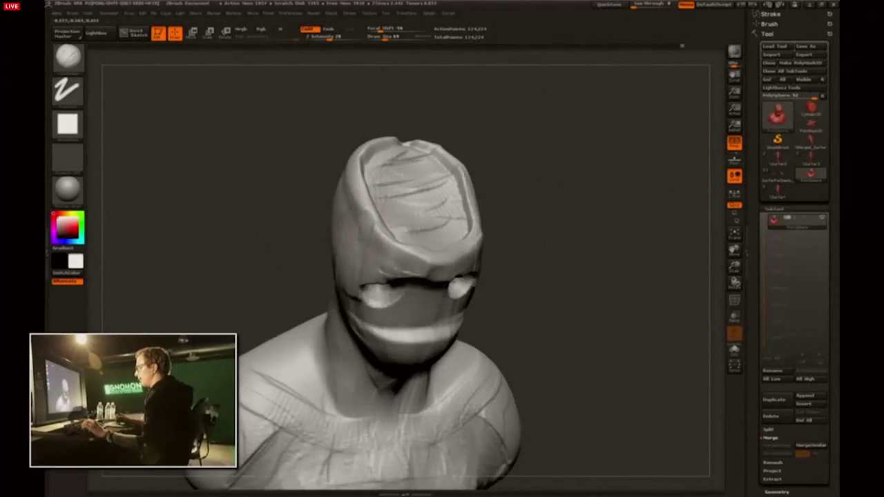
pyautogui.moveTo(531, 187); pyautogui.dragTo(501, 245)
# Switch to the Dam Standard brush and enable Lazy Mouse for its strokes.
pyautogui.press('b')
pyautogui.press('d')
pyautogui.press('s')
pyautogui.moveTo(440, 135)
pyautogui.mouseDown()
pyautogui.moveTo(405, 153)
pyautogui.moveTo(388, 146)
pyautogui.mouseUp()
pyautogui.moveTo(525, 108); pyautogui.dragTo(502, 104)
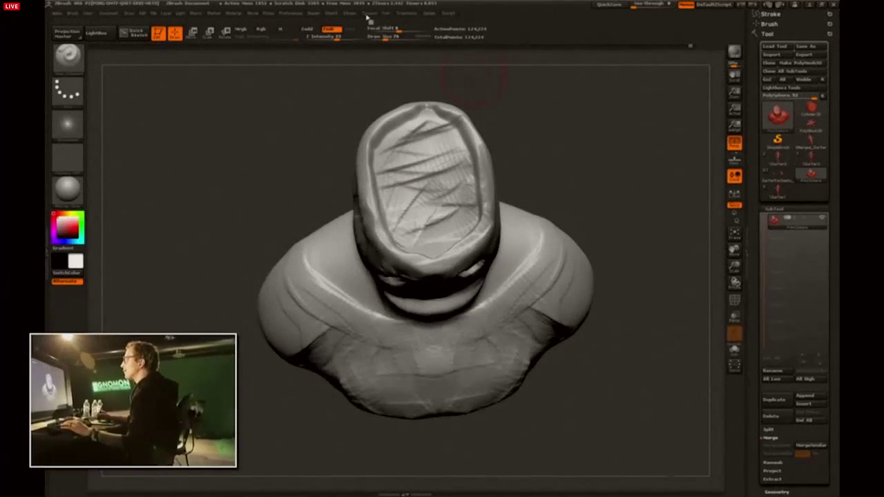
pyautogui.moveTo(350, 17)
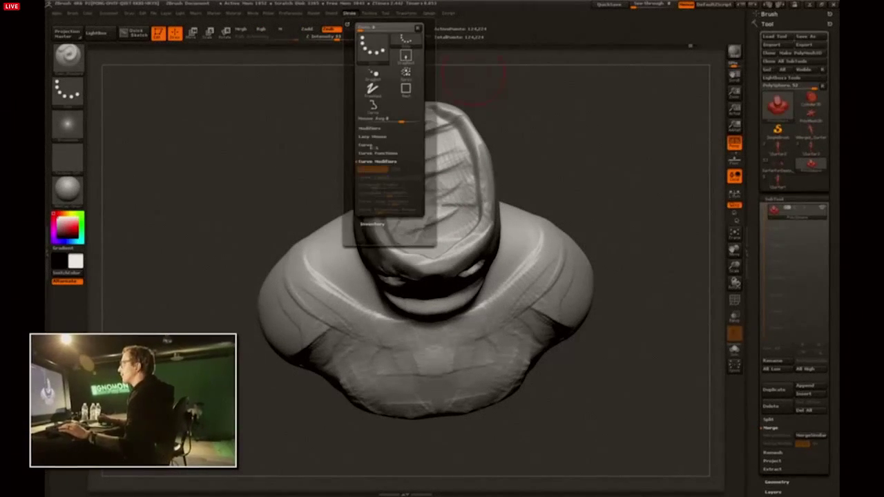
pyautogui.click(373, 136)
pyautogui.click(374, 146)
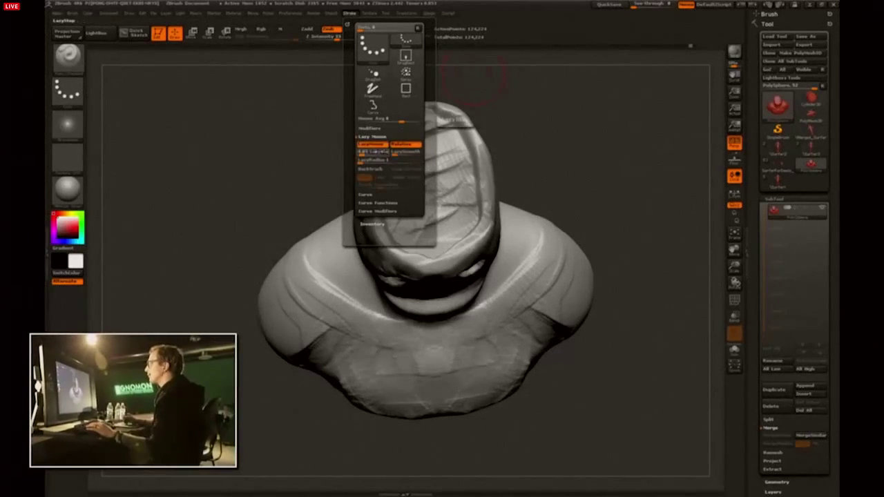
# Carve concentric wood growth rings into the sunken top of the head, undoing the unwanted strokes.
pyautogui.moveTo(337, 163); pyautogui.dragTo(311, 166)
pyautogui.moveTo(433, 207)
pyautogui.mouseDown()
pyautogui.moveTo(422, 160)
pyautogui.moveTo(387, 182)
pyautogui.moveTo(419, 193)
pyautogui.mouseUp()
pyautogui.hotkey('ctrl', 'z')
pyautogui.press('s')
pyautogui.moveTo(427, 127)
pyautogui.mouseDown()
pyautogui.moveTo(379, 172)
pyautogui.moveTo(458, 220)
pyautogui.moveTo(416, 196)
pyautogui.moveTo(448, 196)
pyautogui.moveTo(429, 200)
pyautogui.moveTo(392, 187)
pyautogui.moveTo(423, 191)
pyautogui.moveTo(410, 210)
pyautogui.moveTo(434, 182)
pyautogui.moveTo(424, 196)
pyautogui.mouseUp()
pyautogui.hotkey('ctrl', 'z')
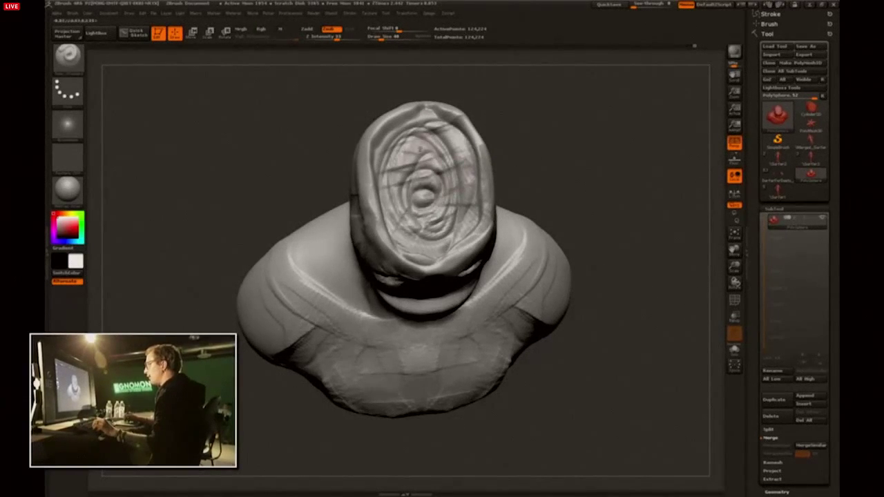
pyautogui.moveTo(547, 303); pyautogui.dragTo(551, 200)
pyautogui.press('2')
pyautogui.moveTo(713, 324); pyautogui.dragTo(722, 333)
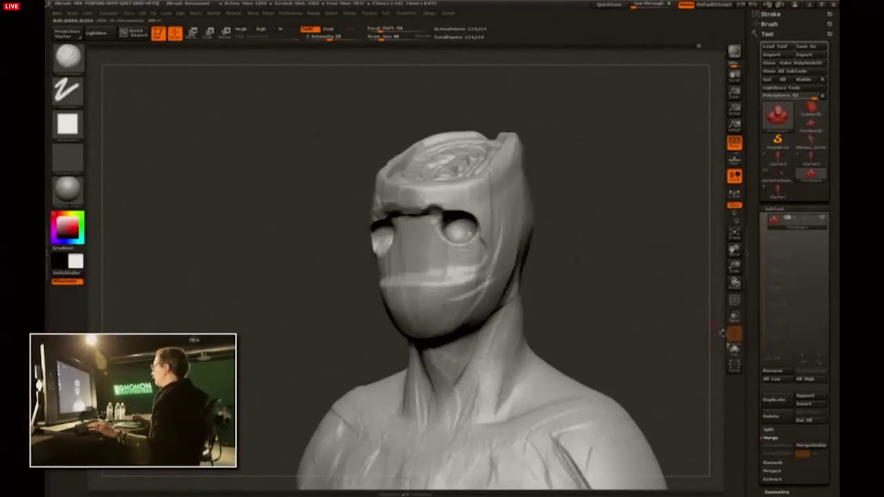
# Append a Sphere3D as a new subtool, select it, and scale it down.
pyautogui.click(806, 397)
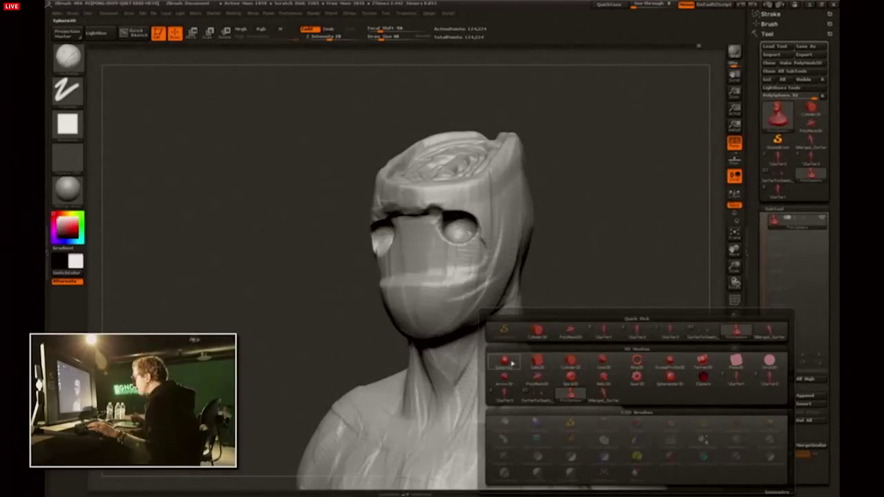
pyautogui.click(512, 363)
pyautogui.click(794, 239)
pyautogui.keyDown('shift'); pyautogui.moveTo(686, 253); pyautogui.dragTo(693, 253); pyautogui.keyUp('shift')
pyautogui.press('e')
pyautogui.moveTo(455, 207)
pyautogui.mouseDown()
pyautogui.moveTo(592, 278)
pyautogui.moveTo(519, 238)
pyautogui.mouseUp()
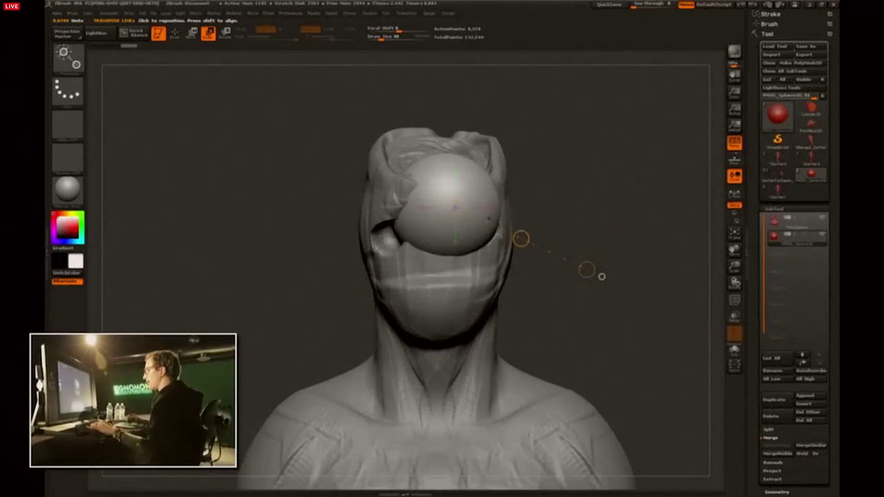
pyautogui.moveTo(586, 270); pyautogui.dragTo(625, 287)
pyautogui.press('w')
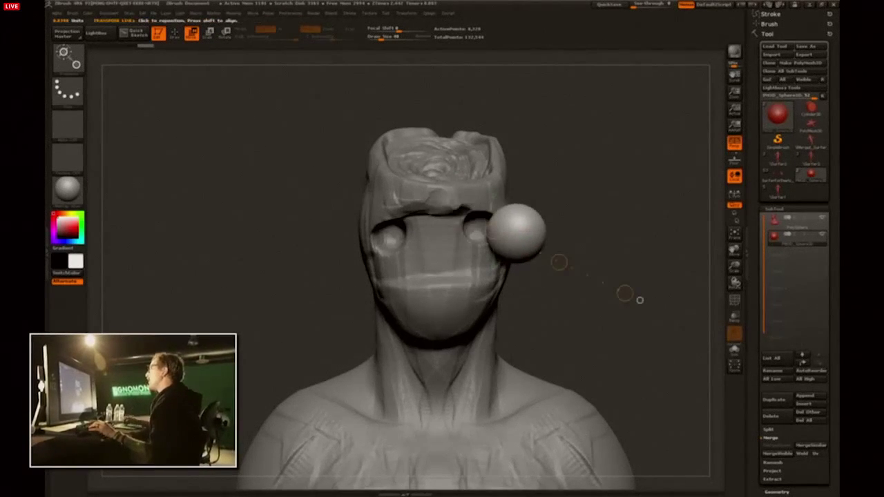
# Assign 7 as the hotkey for the Replay Last stroke command.
pyautogui.moveTo(343, 50); pyautogui.dragTo(350, 23)
pyautogui.click(348, 13)
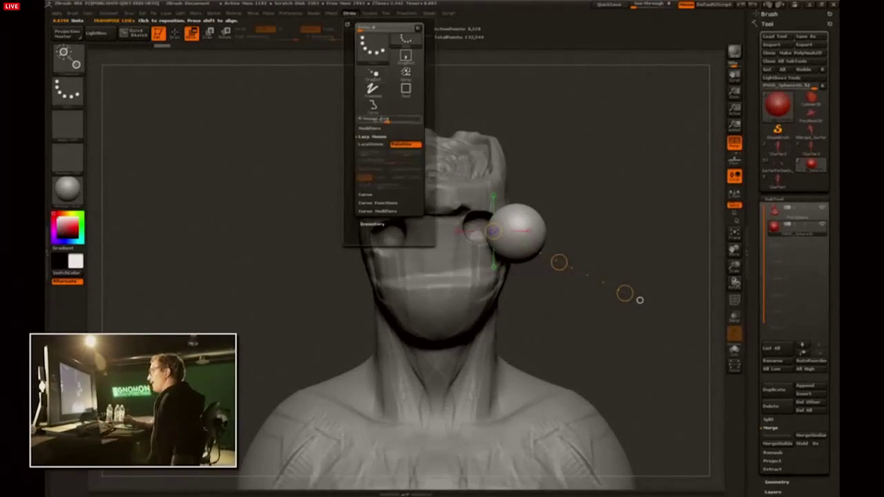
pyautogui.click(370, 129)
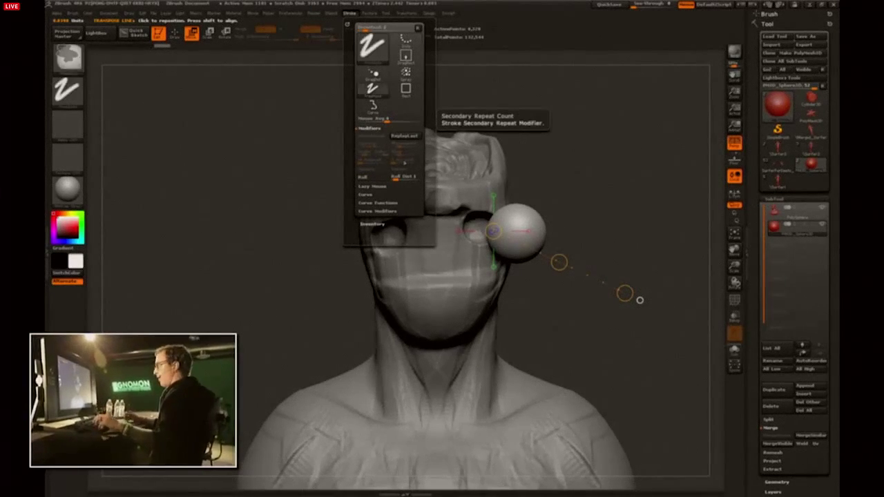
pyautogui.keyDown('ctrl'); pyautogui.keyDown('alt'); pyautogui.click(404, 136); pyautogui.keyUp('alt'); pyautogui.keyUp('ctrl')
pyautogui.press('7')
pyautogui.keyDown('ctrl'); pyautogui.keyDown('alt'); pyautogui.click(415, 138); pyautogui.keyUp('alt'); pyautogui.keyUp('ctrl')
pyautogui.press('7')
pyautogui.click(347, 24)
# Try to shrink the sphere beside the head with the Scale transpose line, and undo the change.
pyautogui.moveTo(639, 299); pyautogui.dragTo(640, 346)
pyautogui.click(669, 279)
pyautogui.press('e')
pyautogui.moveTo(518, 202); pyautogui.dragTo(553, 226)
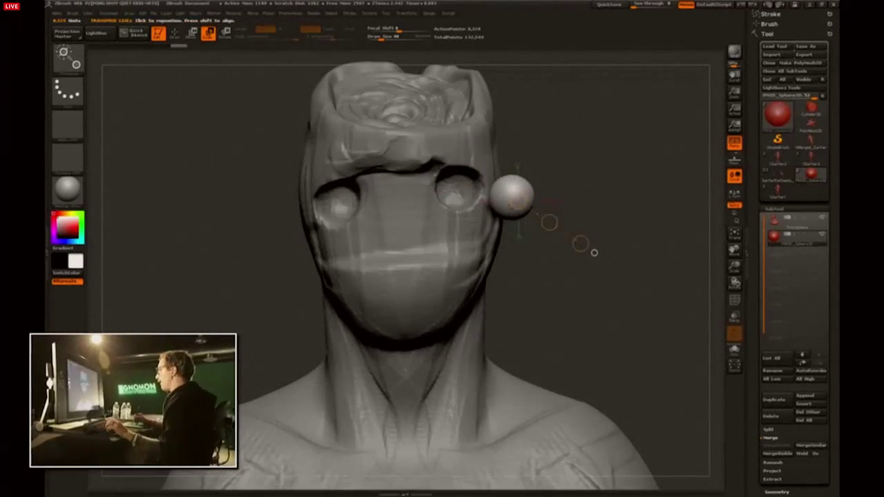
pyautogui.hotkey('ctrl', 'z')
pyautogui.moveTo(645, 297); pyautogui.dragTo(600, 299)
pyautogui.moveTo(656, 296); pyautogui.dragTo(608, 297)
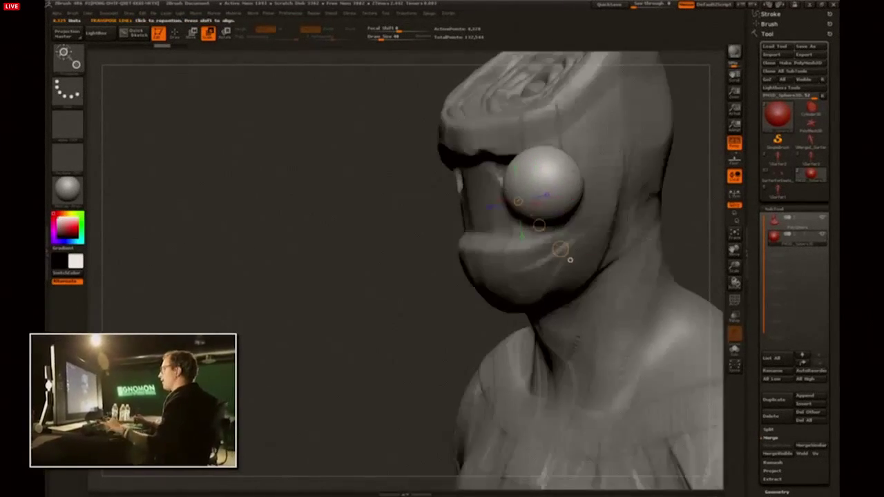
# Try to reposition and resize the sphere relative to the eye socket, and undo the transforms back to the centered sphere.
pyautogui.moveTo(569, 260); pyautogui.dragTo(607, 153)
pyautogui.moveTo(676, 194); pyautogui.dragTo(718, 193)
pyautogui.moveTo(569, 163); pyautogui.dragTo(572, 181)
pyautogui.keyDown('alt'); pyautogui.moveTo(676, 207); pyautogui.dragTo(563, 222); pyautogui.keyUp('alt')
pyautogui.moveTo(476, 206); pyautogui.dragTo(548, 300)
pyautogui.moveTo(469, 190)
pyautogui.mouseDown()
pyautogui.moveTo(647, 334)
pyautogui.moveTo(650, 349)
pyautogui.mouseUp()
pyautogui.hotkey('ctrl', 'z')
pyautogui.hotkey('ctrl', 'z')
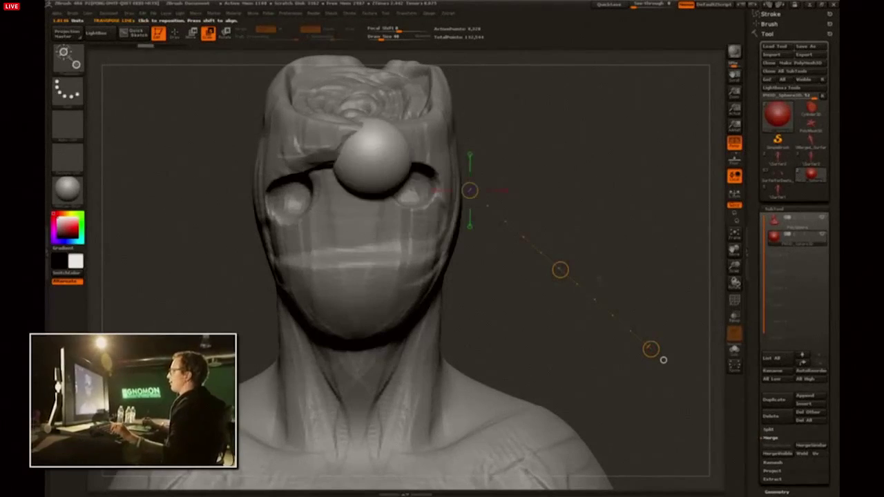
pyautogui.hotkey('ctrl', 'z')
pyautogui.hotkey('ctrl', 'z')
# Scale the sphere to eyeball size and position it in front of the face at eye level.
pyautogui.press('f')
pyautogui.moveTo(417, 178)
pyautogui.mouseDown()
pyautogui.moveTo(550, 111)
pyautogui.moveTo(624, 93)
pyautogui.moveTo(462, 160)
pyautogui.mouseUp()
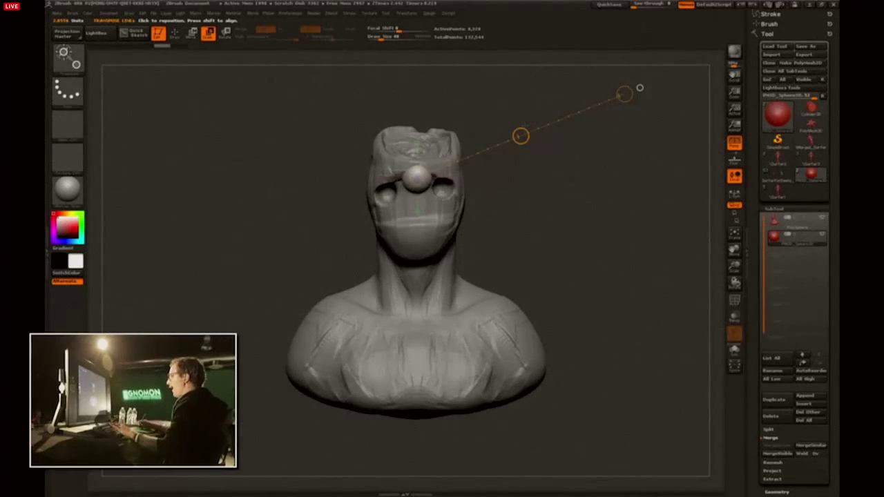
pyautogui.press('w')
pyautogui.moveTo(520, 136); pyautogui.dragTo(548, 154)
pyautogui.keyDown('shift'); pyautogui.moveTo(594, 304); pyautogui.dragTo(594, 387); pyautogui.keyUp('shift')
pyautogui.moveTo(431, 196); pyautogui.dragTo(314, 198)
pyautogui.hotkey('ctrl', 'z')
pyautogui.press('e')
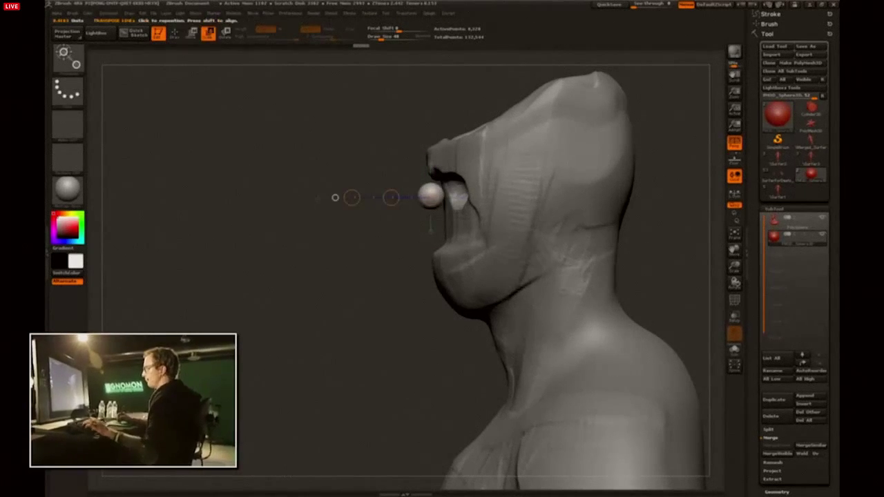
pyautogui.press('w')
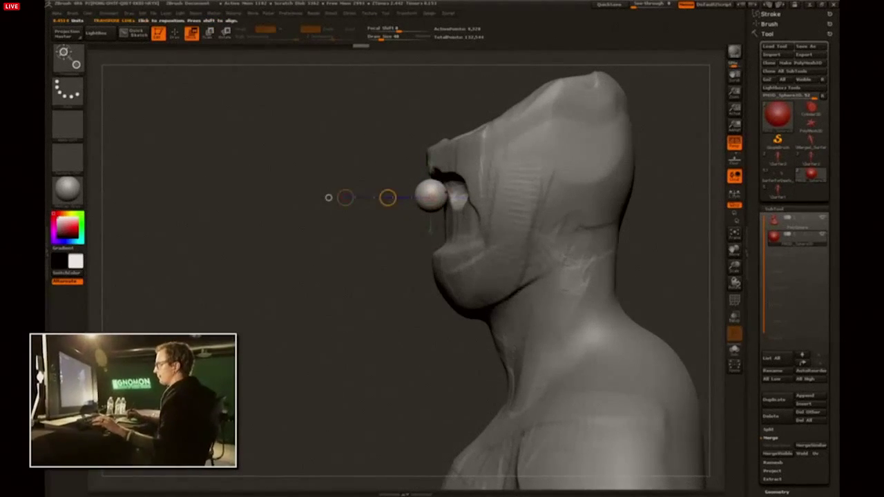
# Seat the sphere in the character's left eye socket and duplicate its subtool.
pyautogui.moveTo(388, 198); pyautogui.dragTo(413, 194)
pyautogui.moveTo(324, 196); pyautogui.dragTo(464, 203)
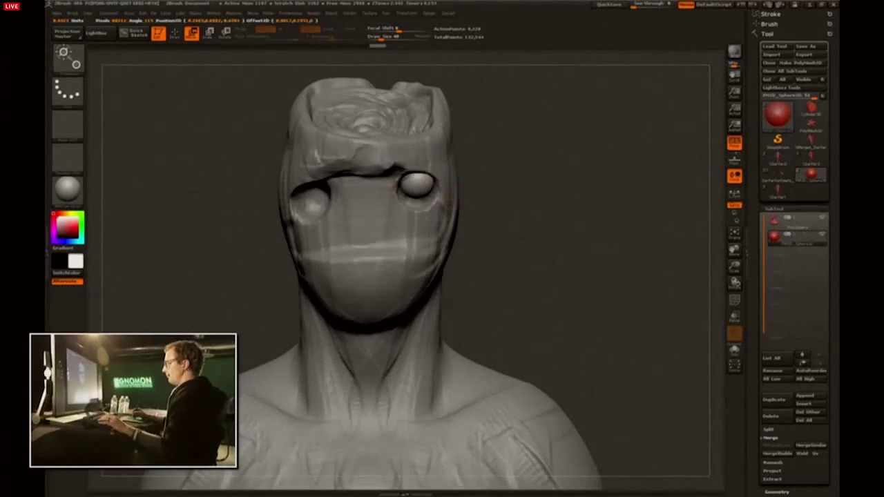
pyautogui.click(519, 232)
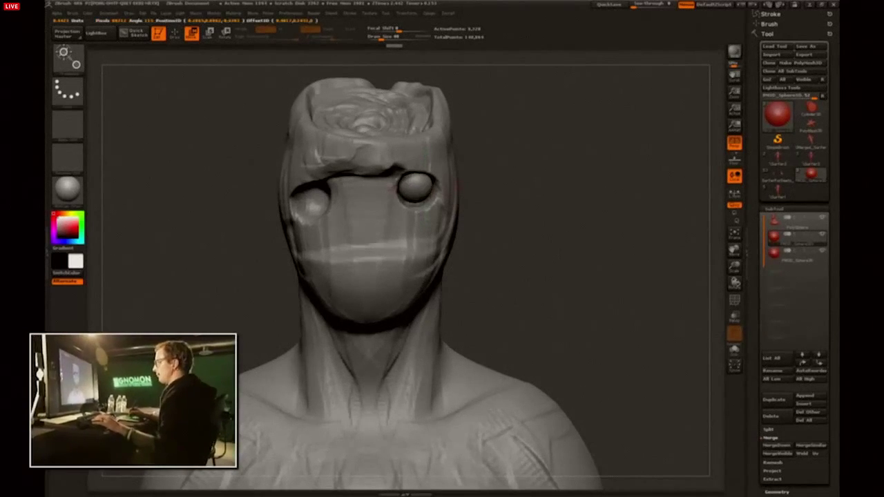
# Place the duplicated eyeball in the character's right eye socket and make the bust the active subtool.
pyautogui.moveTo(463, 205); pyautogui.dragTo(465, 206)
pyautogui.moveTo(573, 276)
pyautogui.mouseDown()
pyautogui.moveTo(629, 276)
pyautogui.moveTo(573, 276)
pyautogui.mouseUp()
pyautogui.moveTo(464, 206); pyautogui.dragTo(466, 205)
pyautogui.press('q')
pyautogui.keyDown('alt'); pyautogui.click(442, 228); pyautogui.keyUp('alt')
# Nudge the surface of the face around the eyeballs with a resized Move brush.
pyautogui.moveTo(594, 290)
pyautogui.mouseDown()
pyautogui.moveTo(524, 290)
pyautogui.moveTo(518, 242)
pyautogui.mouseUp()
pyautogui.press('s')
pyautogui.moveTo(396, 216); pyautogui.dragTo(407, 222)
pyautogui.moveTo(479, 217); pyautogui.dragTo(535, 224)
pyautogui.hotkey('shift', 'd')
pyautogui.moveTo(282, 210); pyautogui.dragTo(262, 203)
pyautogui.keyDown('alt'); pyautogui.moveTo(515, 248); pyautogui.dragTo(507, 201); pyautogui.keyUp('alt')
pyautogui.moveTo(508, 200); pyautogui.dragTo(397, 197)
# Mask the head so that only the torso and shoulders stay editable.
pyautogui.moveTo(429, 170)
pyautogui.keyDown('alt'); pyautogui.mouseDown()
pyautogui.moveTo(495, 184)
pyautogui.moveTo(452, 156)
pyautogui.mouseUp(); pyautogui.keyUp('alt')
pyautogui.keyDown('ctrl'); pyautogui.moveTo(505, 122); pyautogui.dragTo(340, 265); pyautogui.keyUp('ctrl')
pyautogui.moveTo(507, 181)
pyautogui.mouseDown()
pyautogui.moveTo(569, 207)
pyautogui.moveTo(588, 200)
pyautogui.mouseUp()
pyautogui.keyDown('ctrl'); pyautogui.moveTo(577, 167); pyautogui.dragTo(566, 177); pyautogui.keyUp('ctrl')
pyautogui.keyDown('ctrl'); pyautogui.moveTo(529, 142); pyautogui.dragTo(336, 265); pyautogui.keyUp('ctrl')
pyautogui.moveTo(402, 241)
pyautogui.keyDown('ctrl'); pyautogui.keyDown('alt'); pyautogui.mouseDown()
pyautogui.moveTo(540, 253)
pyautogui.moveTo(456, 248)
pyautogui.mouseUp(); pyautogui.keyUp('alt'); pyautogui.keyUp('ctrl')
# Try to shift the unmasked shoulder area with the Move transpose line and a brush stroke, and undo the stroke.
pyautogui.press('w')
pyautogui.moveTo(450, 354); pyautogui.dragTo(494, 192)
pyautogui.moveTo(473, 274)
pyautogui.mouseDown()
pyautogui.moveTo(468, 279)
pyautogui.moveTo(467, 250)
pyautogui.moveTo(471, 277)
pyautogui.moveTo(534, 288)
pyautogui.mouseUp()
pyautogui.press('q')
pyautogui.press('s')
pyautogui.press('w')
pyautogui.press('q')
pyautogui.press('s')
pyautogui.moveTo(350, 298)
pyautogui.mouseDown()
pyautogui.moveTo(352, 268)
pyautogui.moveTo(400, 268)
pyautogui.moveTo(312, 293)
pyautogui.moveTo(345, 273)
pyautogui.mouseUp()
pyautogui.hotkey('ctrl', 'z')
# Raise the character's right shoulder into a larger mass with the Move brush.
pyautogui.press(']')
pyautogui.moveTo(385, 299)
pyautogui.keyDown('alt'); pyautogui.mouseDown()
pyautogui.moveTo(493, 254)
pyautogui.moveTo(421, 259)
pyautogui.mouseUp(); pyautogui.keyUp('alt')
pyautogui.press('[')
pyautogui.moveTo(406, 294); pyautogui.dragTo(408, 280)
pyautogui.moveTo(544, 252); pyautogui.dragTo(516, 252)
pyautogui.moveTo(413, 269); pyautogui.dragTo(417, 254)
pyautogui.moveTo(567, 238)
pyautogui.mouseDown()
pyautogui.moveTo(489, 242)
pyautogui.moveTo(466, 263)
pyautogui.mouseUp()
pyautogui.moveTo(381, 237); pyautogui.dragTo(371, 238)
pyautogui.moveTo(296, 248); pyautogui.dragTo(333, 260)
pyautogui.moveTo(378, 222)
pyautogui.mouseDown()
pyautogui.moveTo(395, 223)
pyautogui.moveTo(396, 204)
pyautogui.moveTo(395, 214)
pyautogui.mouseUp()
# Pull the shoulder and upper back into an oversized rounded hump with an enlarged Move brush.
pyautogui.press(']')
pyautogui.moveTo(339, 220); pyautogui.dragTo(379, 217)
pyautogui.moveTo(491, 228)
pyautogui.mouseDown()
pyautogui.moveTo(500, 249)
pyautogui.moveTo(492, 230)
pyautogui.mouseUp()
pyautogui.moveTo(526, 268); pyautogui.dragTo(514, 259)
pyautogui.moveTo(488, 331)
pyautogui.mouseDown()
pyautogui.moveTo(508, 333)
pyautogui.moveTo(487, 339)
pyautogui.mouseUp()
pyautogui.moveTo(479, 339)
pyautogui.mouseDown()
pyautogui.moveTo(471, 355)
pyautogui.moveTo(481, 350)
pyautogui.moveTo(458, 348)
pyautogui.mouseUp()
pyautogui.moveTo(446, 387); pyautogui.dragTo(376, 395)
pyautogui.moveTo(506, 340); pyautogui.dragTo(512, 349)
pyautogui.moveTo(584, 344); pyautogui.dragTo(617, 315)
pyautogui.press('s')
pyautogui.moveTo(611, 386); pyautogui.dragTo(561, 395)
pyautogui.moveTo(614, 310); pyautogui.dragTo(637, 320)
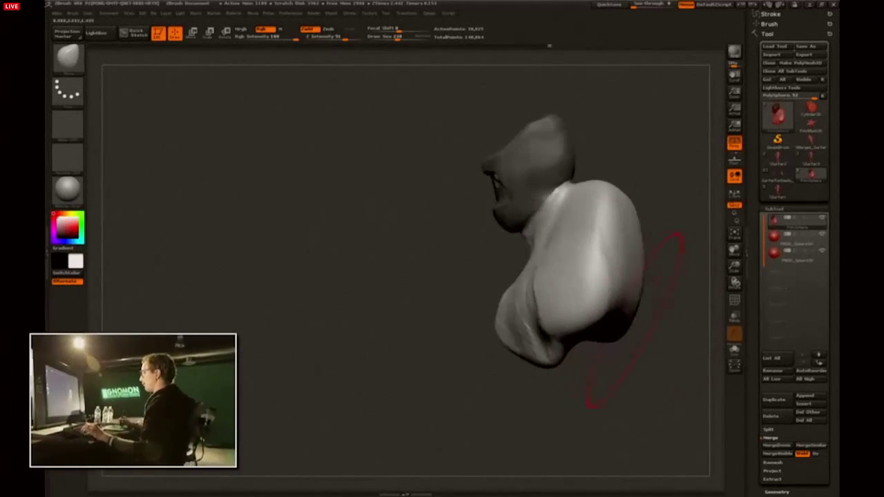
pyautogui.moveTo(617, 401)
pyautogui.mouseDown()
pyautogui.moveTo(655, 391)
pyautogui.moveTo(594, 358)
pyautogui.moveTo(599, 374)
pyautogui.mouseUp()
# Build up rough, bark-like ridges across the shoulder hump and upper back with ClayBuildup strokes.
pyautogui.press('b')
pyautogui.press('c')
pyautogui.press('b')
pyautogui.moveTo(548, 282); pyautogui.dragTo(551, 315)
pyautogui.moveTo(569, 273); pyautogui.dragTo(569, 303)
pyautogui.moveTo(546, 265); pyautogui.dragTo(548, 296)
pyautogui.moveTo(549, 243); pyautogui.dragTo(551, 320)
pyautogui.moveTo(626, 320); pyautogui.dragTo(592, 321)
pyautogui.moveTo(579, 277); pyautogui.dragTo(584, 315)
pyautogui.moveTo(597, 272); pyautogui.dragTo(599, 311)
pyautogui.moveTo(592, 251)
pyautogui.mouseDown()
pyautogui.moveTo(592, 298)
pyautogui.moveTo(671, 300)
pyautogui.mouseUp()
pyautogui.moveTo(541, 290); pyautogui.dragTo(543, 311)
pyautogui.moveTo(568, 234)
pyautogui.mouseDown()
pyautogui.moveTo(595, 215)
pyautogui.moveTo(607, 257)
pyautogui.moveTo(633, 276)
pyautogui.mouseUp()
pyautogui.moveTo(522, 317); pyautogui.dragTo(518, 376)
pyautogui.moveTo(512, 288)
pyautogui.mouseDown()
pyautogui.moveTo(501, 333)
pyautogui.moveTo(491, 323)
pyautogui.mouseUp()
pyautogui.moveTo(639, 304); pyautogui.dragTo(599, 307)
pyautogui.moveTo(526, 307); pyautogui.dragTo(501, 332)
pyautogui.moveTo(434, 357)
pyautogui.mouseDown()
pyautogui.moveTo(453, 361)
pyautogui.moveTo(459, 308)
pyautogui.moveTo(380, 280)
pyautogui.moveTo(367, 307)
pyautogui.moveTo(414, 331)
pyautogui.mouseUp()
# Try to reshape the upper back near the neck base with the Move brush, and undo the last stroke.
pyautogui.keyDown('shift'); pyautogui.moveTo(587, 297); pyautogui.dragTo(503, 302); pyautogui.keyUp('shift')
pyautogui.press('s')
pyautogui.click(530, 285)
pyautogui.press('b')
pyautogui.press('m')
pyautogui.press('v')
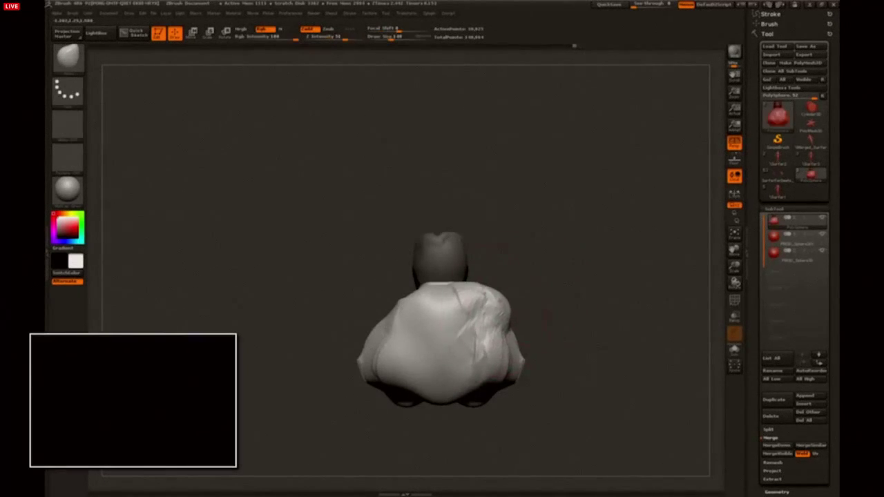
pyautogui.moveTo(429, 287); pyautogui.dragTo(425, 295)
pyautogui.hotkey('ctrl', 'z')
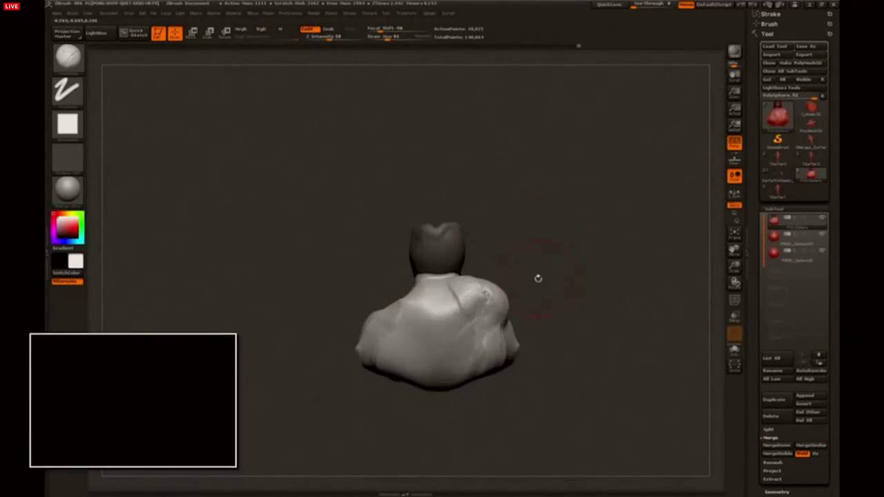
# Add ClayBuildup strands running down the back of the neck onto the shoulders.
pyautogui.keyDown('alt'); pyautogui.moveTo(382, 297); pyautogui.dragTo(376, 226); pyautogui.keyUp('alt')
pyautogui.moveTo(431, 233); pyautogui.dragTo(417, 275)
pyautogui.moveTo(451, 231); pyautogui.dragTo(446, 275)
pyautogui.moveTo(461, 227); pyautogui.dragTo(452, 267)
pyautogui.moveTo(359, 207)
pyautogui.mouseDown()
pyautogui.moveTo(408, 227)
pyautogui.moveTo(476, 211)
pyautogui.moveTo(434, 239)
pyautogui.mouseUp()
pyautogui.moveTo(489, 204)
pyautogui.mouseDown()
pyautogui.moveTo(515, 191)
pyautogui.moveTo(506, 184)
pyautogui.moveTo(475, 197)
pyautogui.moveTo(430, 272)
pyautogui.mouseUp()
# Clear the mask from the head and carve a groove along the neck with the DamStandard brush.
pyautogui.press('b')
pyautogui.press('d')
pyautogui.press('s')
pyautogui.moveTo(479, 184)
pyautogui.keyDown('ctrl'); pyautogui.mouseDown()
pyautogui.moveTo(489, 193)
pyautogui.moveTo(442, 260)
pyautogui.moveTo(473, 195)
pyautogui.moveTo(441, 199)
pyautogui.mouseUp(); pyautogui.keyUp('ctrl')
pyautogui.moveTo(450, 210); pyautogui.dragTo(424, 265)
pyautogui.moveTo(467, 196)
pyautogui.mouseDown()
pyautogui.moveTo(489, 196)
pyautogui.moveTo(443, 197)
pyautogui.mouseUp()
# Carve a groove between the upper chest and the side of the neck with the DamStandard brush.
pyautogui.press('b')
pyautogui.press('c')
pyautogui.press('b')
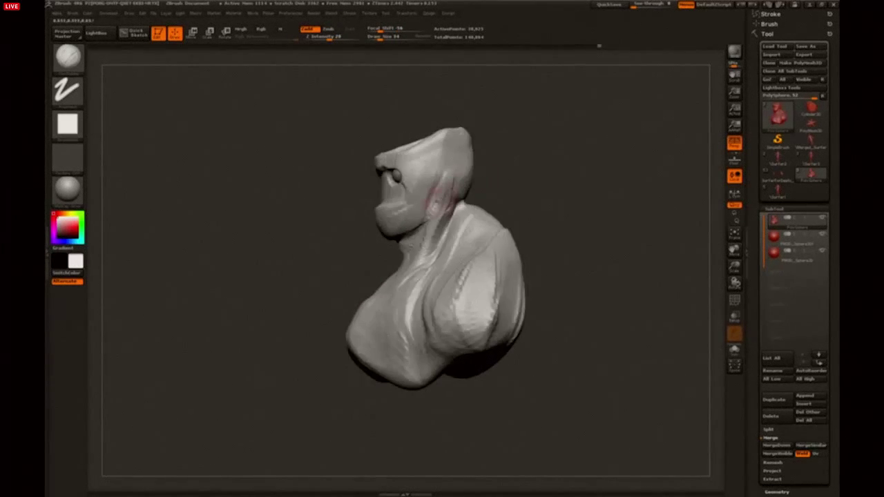
pyautogui.press('b')
pyautogui.press('d')
pyautogui.press('s')
pyautogui.moveTo(523, 189); pyautogui.dragTo(459, 213)
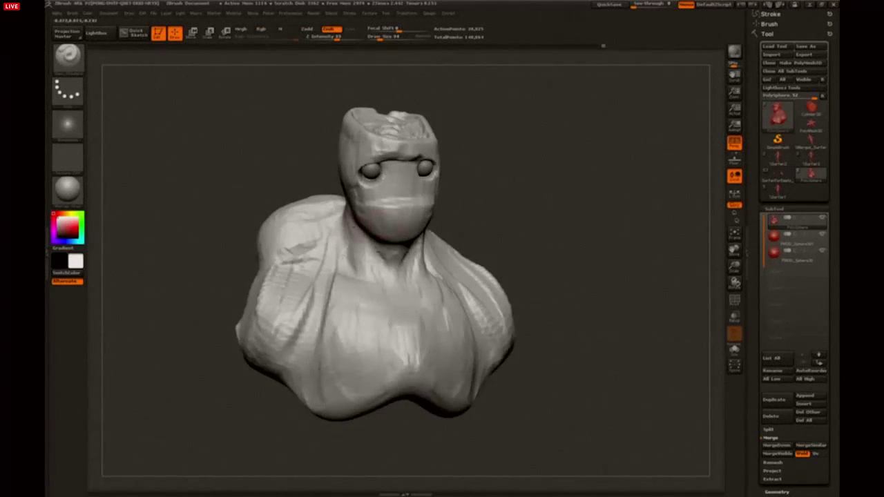
pyautogui.moveTo(362, 278); pyautogui.dragTo(350, 220)
pyautogui.moveTo(463, 181)
pyautogui.mouseDown()
pyautogui.moveTo(508, 169)
pyautogui.moveTo(478, 158)
pyautogui.moveTo(532, 207)
pyautogui.mouseUp()
# Build a raised strand from the neck down onto the character's right upper chest with ClayBuildup.
pyautogui.press('b')
pyautogui.press('c')
pyautogui.press('b')
pyautogui.moveTo(334, 206); pyautogui.dragTo(341, 253)
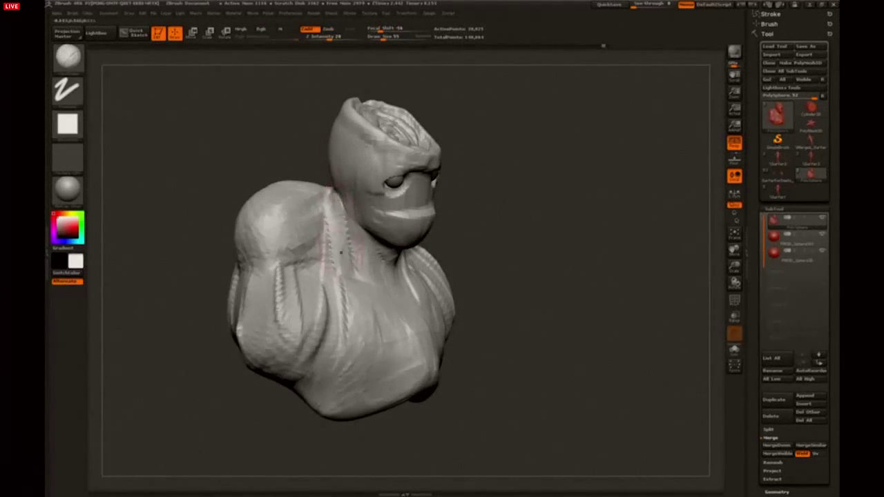
pyautogui.keyDown('shift'); pyautogui.moveTo(335, 207); pyautogui.dragTo(343, 266); pyautogui.keyUp('shift')
# Cut deep grooves between the strands on the character's right side of the neck with the DamStandard brush.
pyautogui.press('b')
pyautogui.press('d')
pyautogui.press('s')
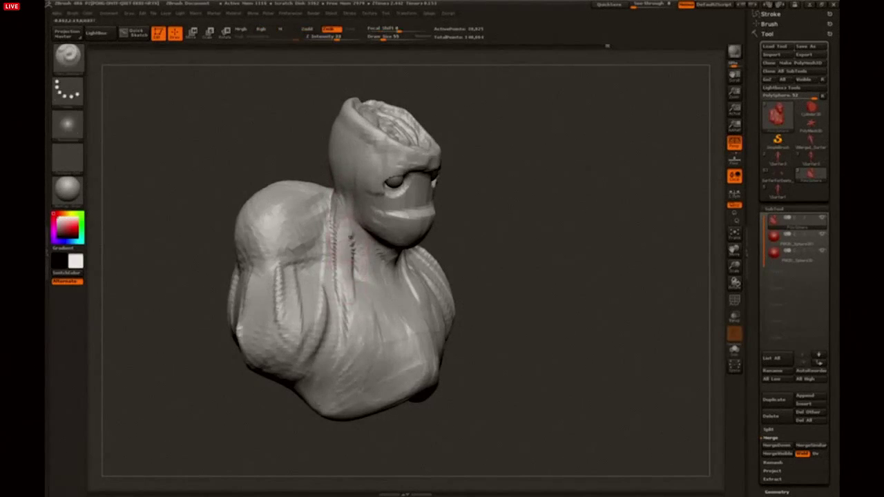
pyautogui.moveTo(350, 200); pyautogui.dragTo(360, 261)
pyautogui.moveTo(506, 215); pyautogui.dragTo(457, 204)
pyautogui.moveTo(334, 227); pyautogui.dragTo(328, 258)
pyautogui.moveTo(499, 187); pyautogui.dragTo(510, 228)
pyautogui.moveTo(345, 185); pyautogui.dragTo(336, 236)
pyautogui.moveTo(568, 211)
pyautogui.keyDown('shift'); pyautogui.mouseDown()
pyautogui.moveTo(578, 211)
pyautogui.moveTo(562, 214)
pyautogui.mouseUp(); pyautogui.keyUp('shift')
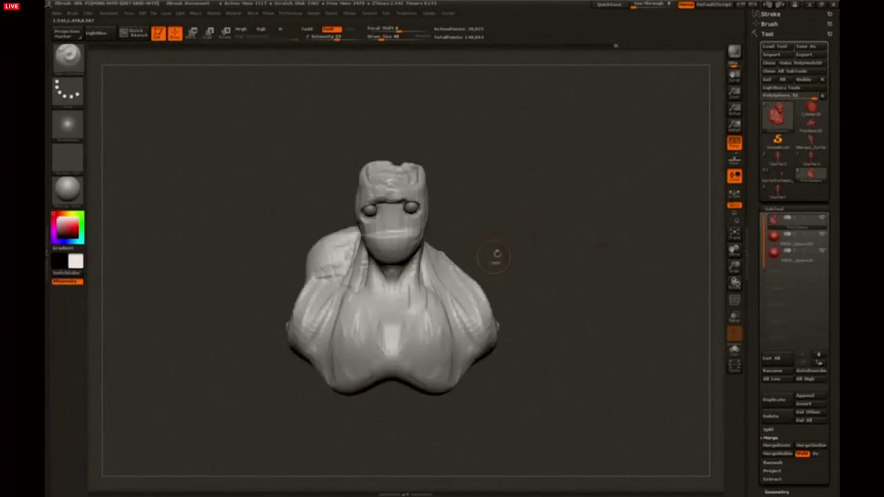
pyautogui.keyDown('alt'); pyautogui.moveTo(552, 282); pyautogui.dragTo(580, 236); pyautogui.keyUp('alt')
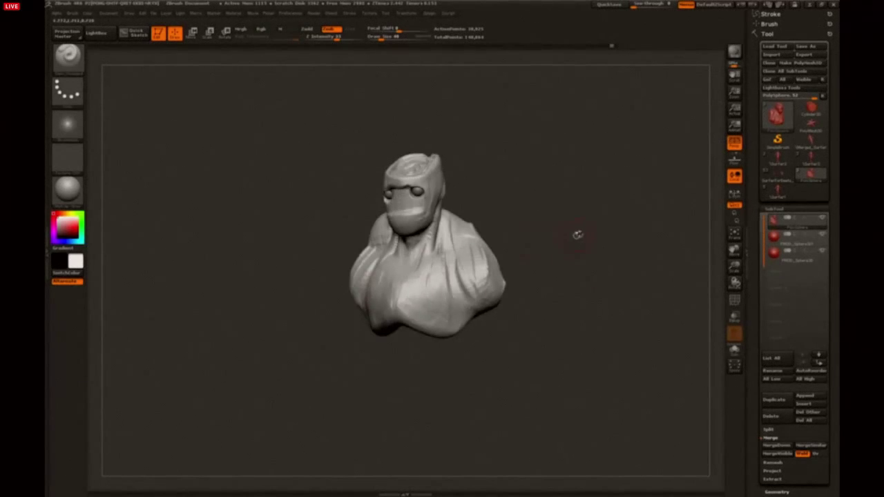
pyautogui.moveTo(394, 388); pyautogui.dragTo(514, 386)
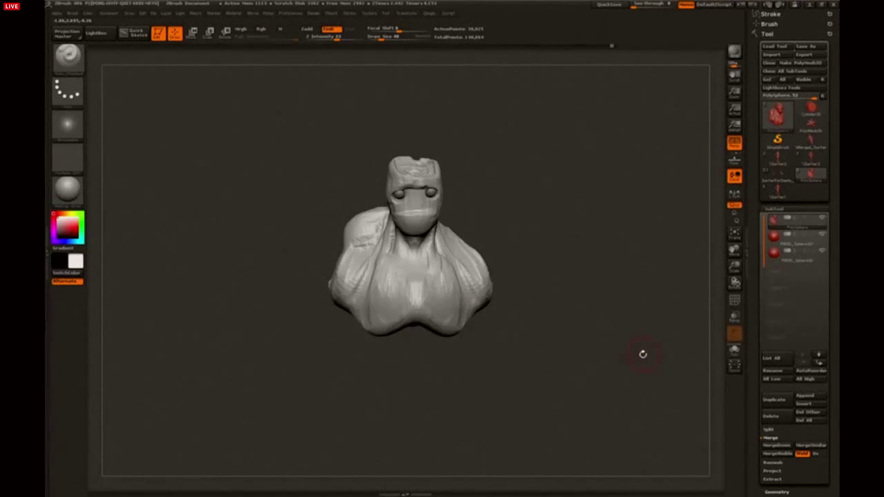
# Duplicate the bust subtool and apply the Inflate deformation to the active bust.
pyautogui.click(772, 401)
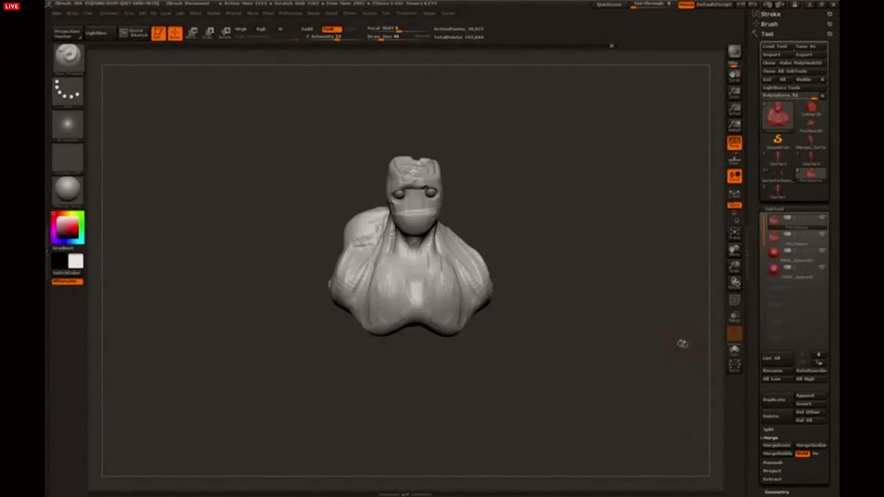
pyautogui.moveTo(820, 455); pyautogui.dragTo(815, 138)
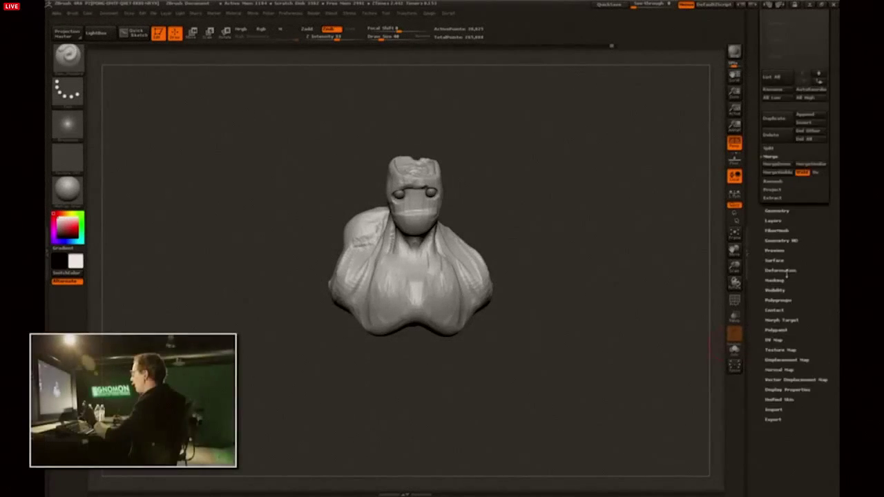
pyautogui.click(787, 272)
pyautogui.moveTo(792, 280); pyautogui.dragTo(813, 366)
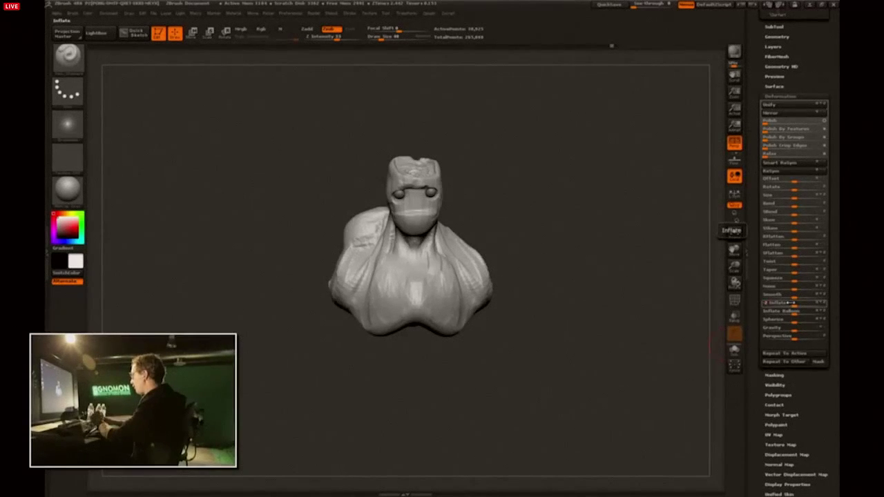
pyautogui.press('Return')
pyautogui.moveTo(591, 312); pyautogui.dragTo(610, 233)
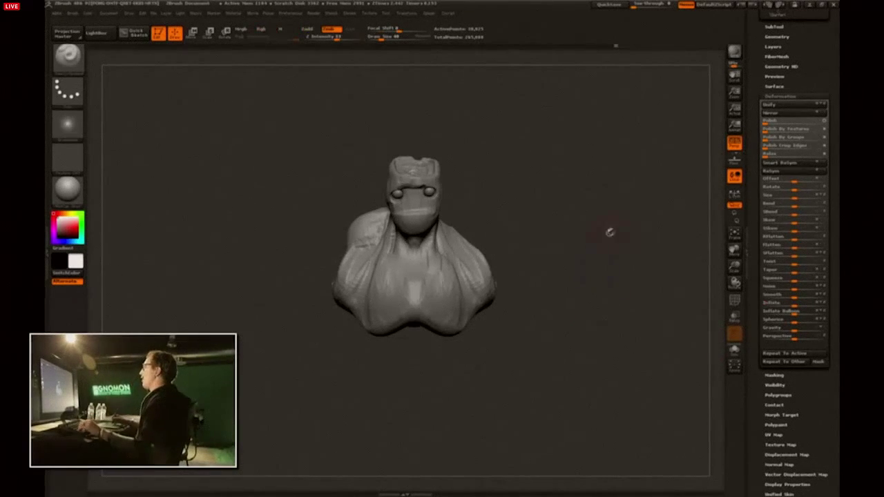
# Isolate the active bust in Solo mode, and show all subtools again.
pyautogui.click(735, 354)
pyautogui.keyDown('alt'); pyautogui.moveTo(570, 177); pyautogui.dragTo(570, 318); pyautogui.keyUp('alt')
pyautogui.click(735, 352)
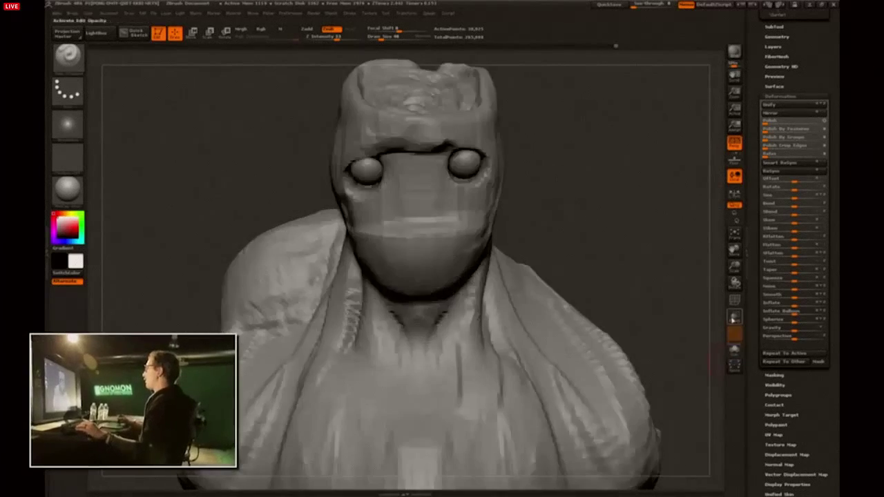
# Examine the eyeballs inside the head with Transparency on and Ghost mode toggled, and turn Transparency off.
pyautogui.click(733, 319)
pyautogui.keyDown('alt'); pyautogui.moveTo(625, 167); pyautogui.dragTo(542, 192); pyautogui.keyUp('alt')
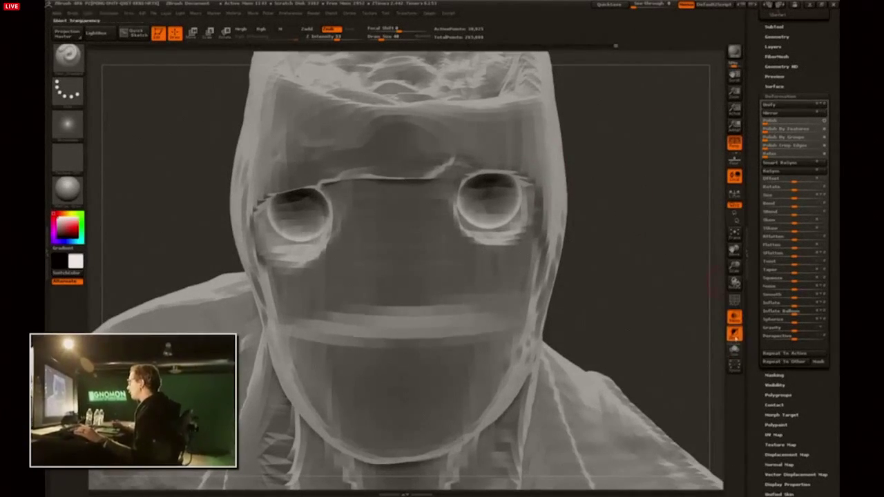
pyautogui.click(734, 334)
pyautogui.moveTo(639, 279); pyautogui.dragTo(621, 253)
pyautogui.keyDown('alt'); pyautogui.moveTo(656, 208); pyautogui.dragTo(558, 191); pyautogui.keyUp('alt')
pyautogui.click(734, 319)
pyautogui.keyDown('alt'); pyautogui.moveTo(618, 305); pyautogui.dragTo(572, 163); pyautogui.keyUp('alt')
pyautogui.moveTo(584, 181); pyautogui.dragTo(587, 191)
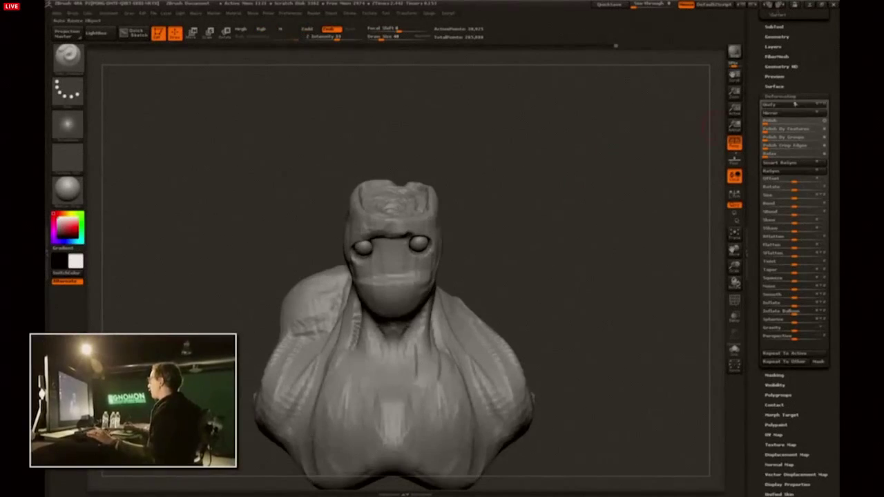
# Pull two sharp spikes out of the top of the character's right shoulder with the SnakeHook brush.
pyautogui.click(782, 97)
pyautogui.moveTo(647, 120); pyautogui.dragTo(485, 167)
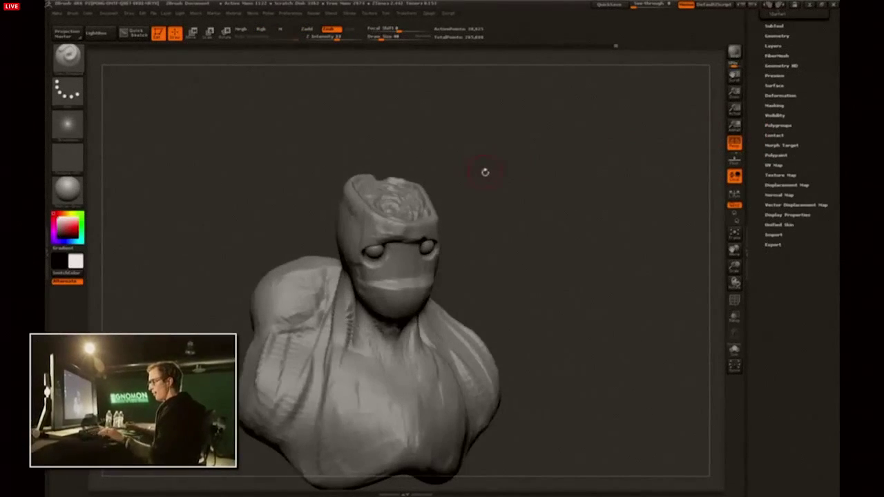
pyautogui.press('b')
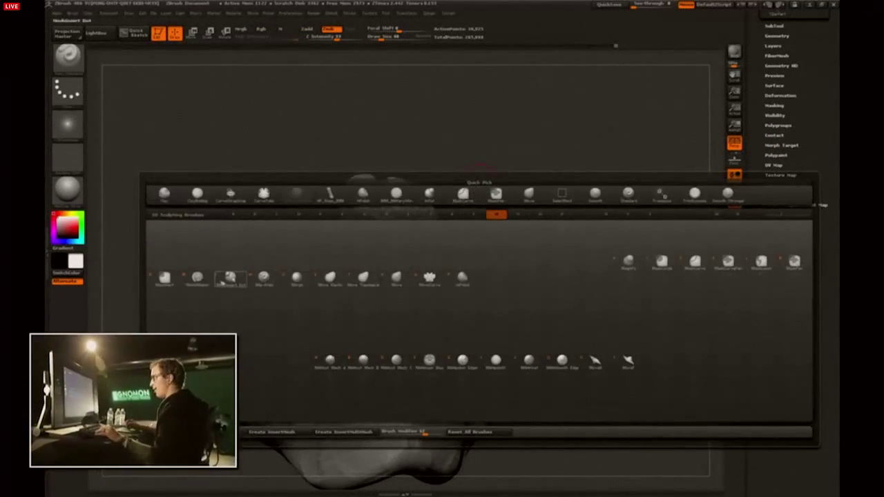
pyautogui.click(565, 368)
pyautogui.press('b')
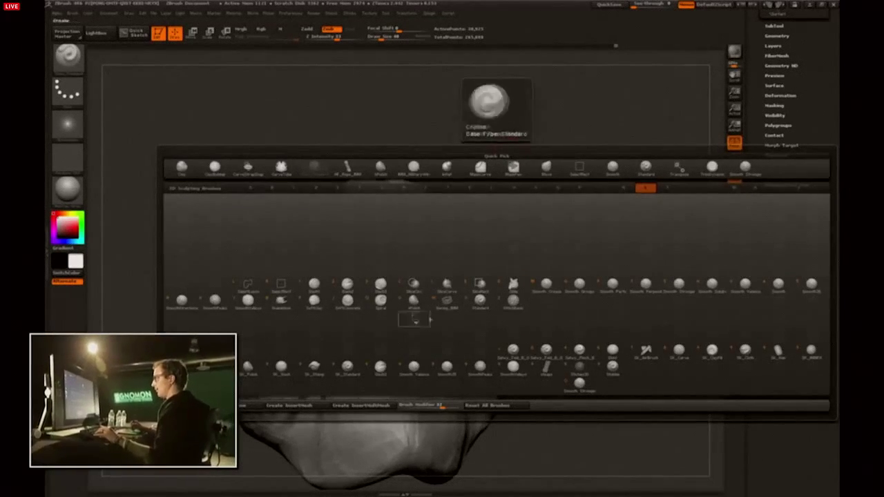
pyautogui.click(281, 300)
pyautogui.moveTo(306, 268); pyautogui.dragTo(315, 228)
pyautogui.moveTo(290, 275); pyautogui.dragTo(250, 231)
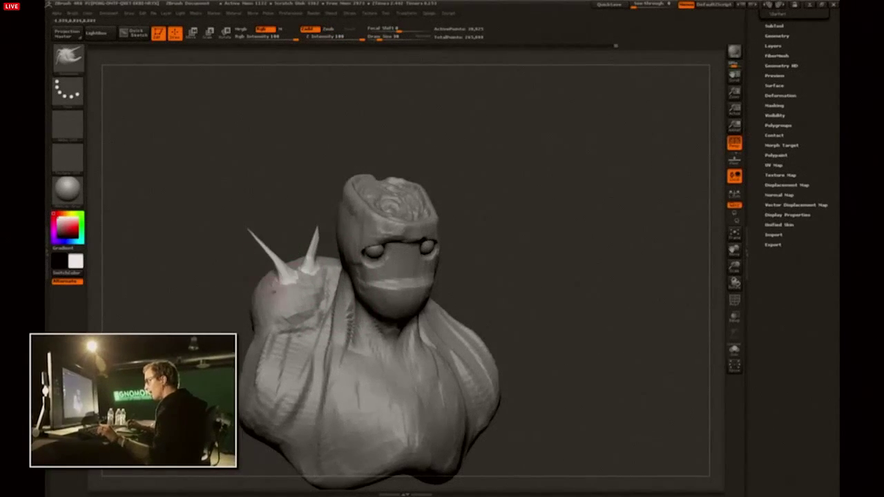
# Pull a small stub from the outer side of the shoulder hump and adjust the outer spike.
pyautogui.moveTo(271, 310); pyautogui.dragTo(266, 304)
pyautogui.moveTo(207, 276); pyautogui.dragTo(183, 263)
pyautogui.moveTo(272, 256); pyautogui.dragTo(283, 242)
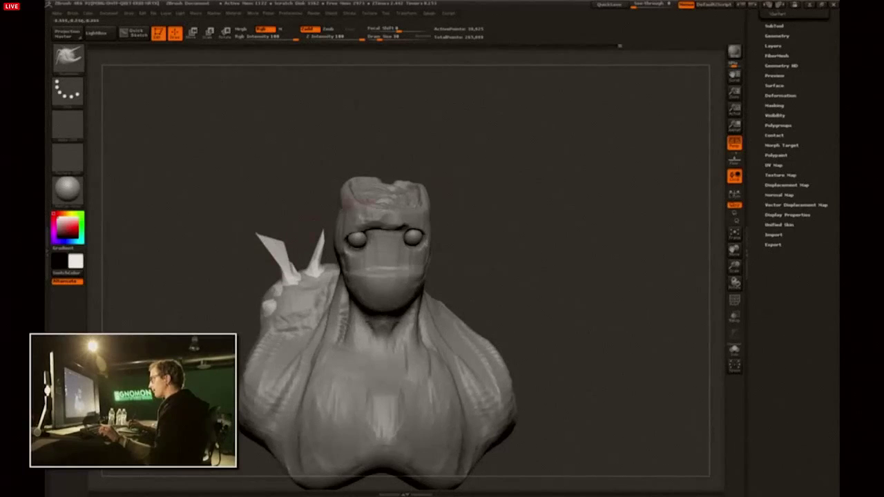
pyautogui.moveTo(566, 194); pyautogui.dragTo(561, 195)
# Subdivide the bust's geometry by one level.
pyautogui.hotkey('ctrl', 's')
pyautogui.click(646, 441)
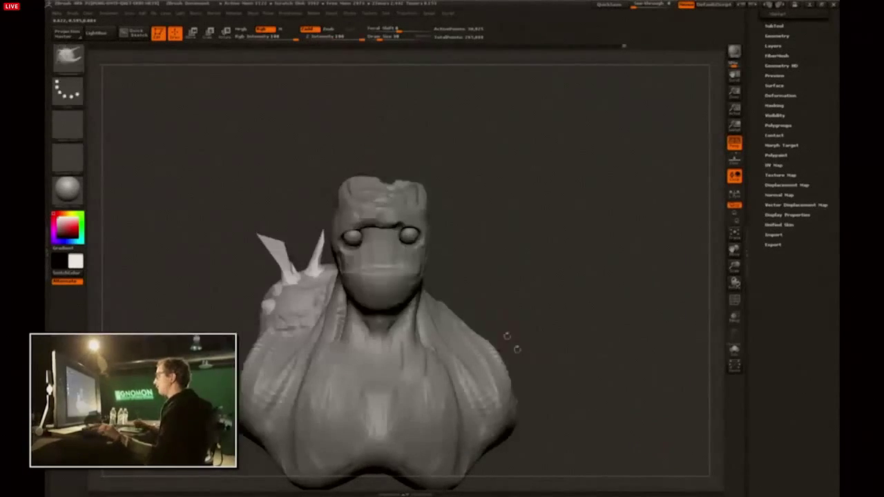
pyautogui.hotkey('ctrl', 'd')
pyautogui.press('d')
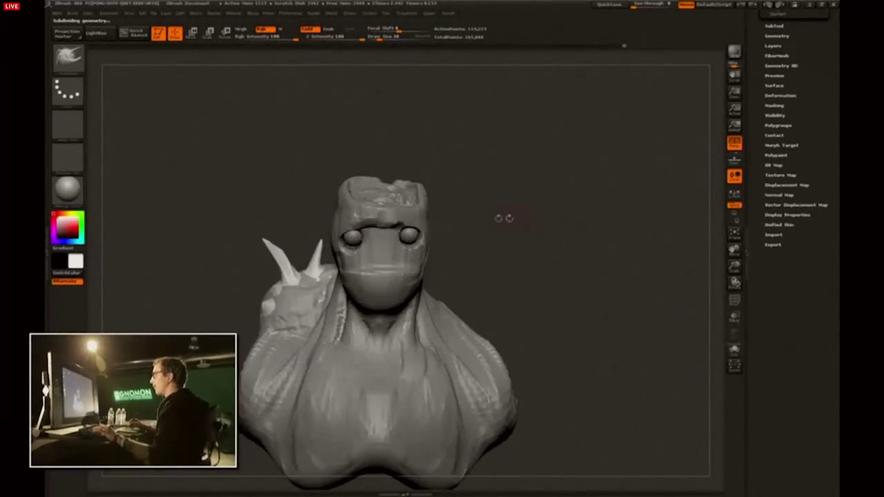
pyautogui.moveTo(278, 223); pyautogui.dragTo(283, 219)
# Open the Deformation settings, pull the right shoulder's spikes into longer branching twigs, and subdivide the mesh by one level.
pyautogui.moveTo(799, 114); pyautogui.dragTo(799, 130)
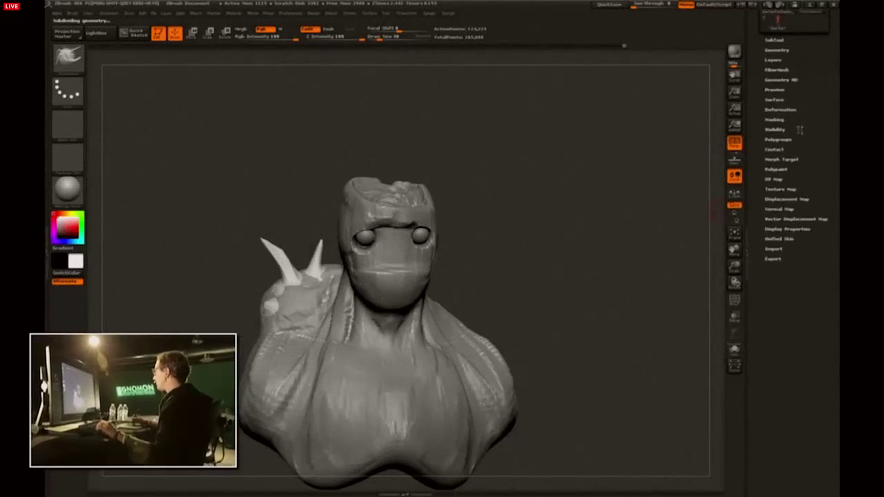
pyautogui.click(789, 112)
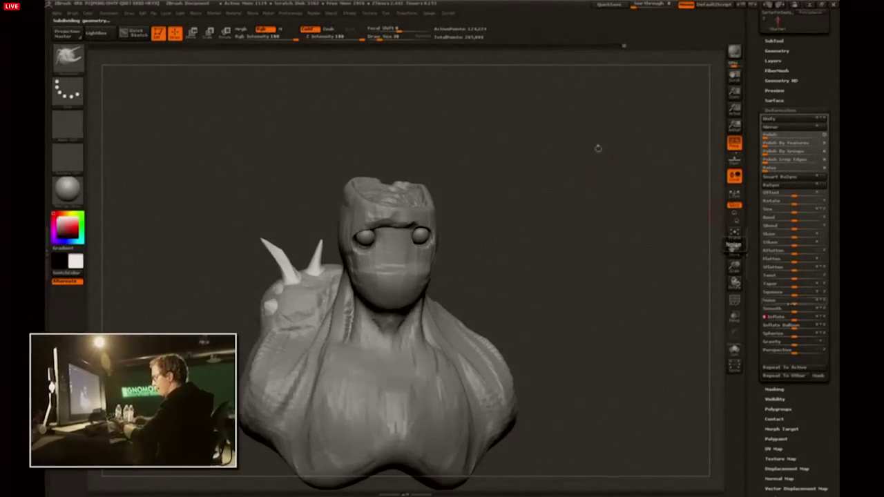
pyautogui.moveTo(280, 259)
pyautogui.mouseDown()
pyautogui.moveTo(274, 228)
pyautogui.moveTo(284, 189)
pyautogui.mouseUp()
pyautogui.moveTo(239, 269)
pyautogui.mouseDown()
pyautogui.moveTo(264, 268)
pyautogui.moveTo(294, 192)
pyautogui.moveTo(286, 231)
pyautogui.moveTo(323, 237)
pyautogui.moveTo(283, 236)
pyautogui.moveTo(321, 232)
pyautogui.moveTo(308, 244)
pyautogui.mouseUp()
pyautogui.hotkey('ctrl', 'd')
# Build layered diagonal clay strips across the chest, undoing one misplaced stroke.
pyautogui.moveTo(550, 239)
pyautogui.mouseDown()
pyautogui.moveTo(456, 276)
pyautogui.moveTo(483, 245)
pyautogui.mouseUp()
pyautogui.press(']')
pyautogui.press('b')
pyautogui.press('c')
pyautogui.press('t')
pyautogui.moveTo(366, 346); pyautogui.dragTo(435, 325)
pyautogui.moveTo(549, 308)
pyautogui.mouseDown()
pyautogui.moveTo(550, 284)
pyautogui.moveTo(508, 290)
pyautogui.mouseUp()
pyautogui.hotkey('ctrl', 'z')
pyautogui.moveTo(331, 319); pyautogui.dragTo(425, 287)
pyautogui.moveTo(348, 352); pyautogui.dragTo(437, 309)
pyautogui.moveTo(377, 370); pyautogui.dragTo(459, 328)
pyautogui.moveTo(546, 304); pyautogui.dragTo(526, 274)
# Add a clay patch between the right shoulder and chest, and more overlapping strips along the lower chest.
pyautogui.moveTo(315, 308)
pyautogui.mouseDown()
pyautogui.moveTo(352, 295)
pyautogui.moveTo(307, 314)
pyautogui.moveTo(315, 341)
pyautogui.mouseUp()
pyautogui.press('b')
pyautogui.press('d')
pyautogui.press('s')
pyautogui.moveTo(283, 411); pyautogui.dragTo(318, 429)
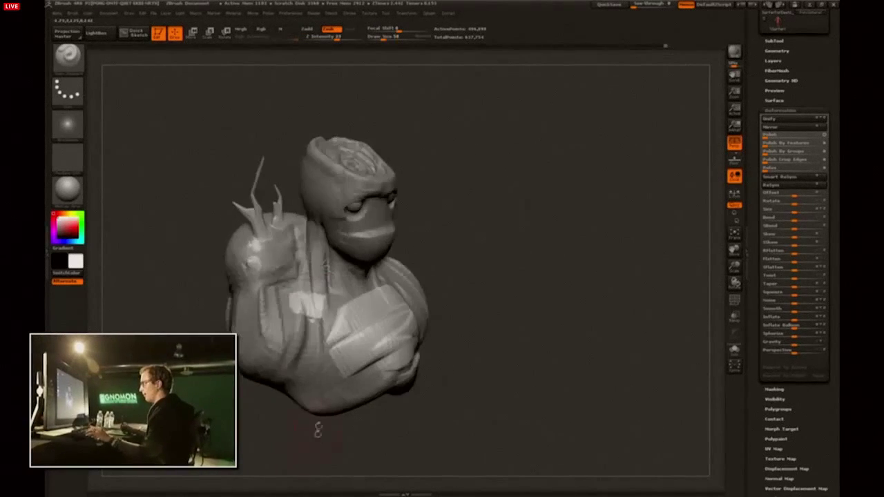
pyautogui.press('b')
pyautogui.press('c')
pyautogui.press('t')
pyautogui.moveTo(332, 339)
pyautogui.mouseDown()
pyautogui.moveTo(345, 379)
pyautogui.moveTo(369, 384)
pyautogui.mouseUp()
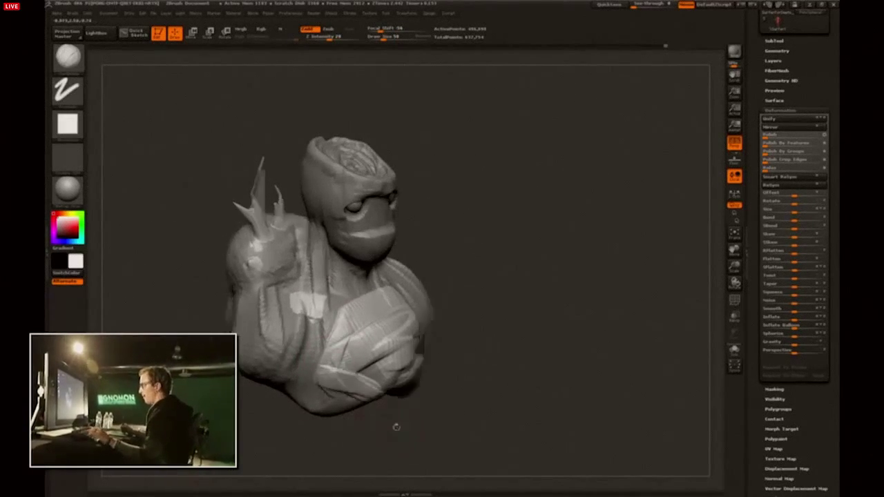
pyautogui.moveTo(395, 426); pyautogui.dragTo(317, 404)
pyautogui.moveTo(297, 200); pyautogui.dragTo(327, 197)
# Reshape the lower chest and its side contour with the Move brush.
pyautogui.press('b')
pyautogui.press('m')
pyautogui.press('v')
pyautogui.moveTo(362, 401)
pyautogui.mouseDown()
pyautogui.moveTo(377, 413)
pyautogui.moveTo(394, 387)
pyautogui.mouseUp()
pyautogui.moveTo(497, 401); pyautogui.dragTo(497, 421)
pyautogui.moveTo(431, 376); pyautogui.dragTo(445, 388)
pyautogui.moveTo(511, 413); pyautogui.dragTo(452, 428)
pyautogui.moveTo(435, 339)
pyautogui.mouseDown()
pyautogui.moveTo(442, 350)
pyautogui.moveTo(414, 406)
pyautogui.mouseUp()
# Carve creases between the chest and the character's left arm with the Dam Standard brush.
pyautogui.press('b')
pyautogui.press('d')
pyautogui.press('s')
pyautogui.press('s')
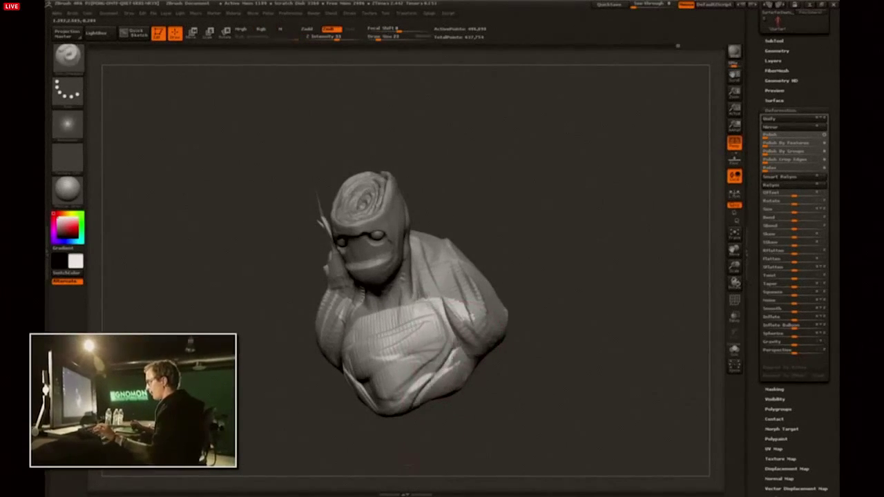
pyautogui.moveTo(414, 458); pyautogui.dragTo(441, 421)
pyautogui.press('s')
pyautogui.moveTo(501, 408); pyautogui.dragTo(483, 387)
pyautogui.moveTo(452, 351)
pyautogui.mouseDown()
pyautogui.moveTo(424, 390)
pyautogui.moveTo(442, 369)
pyautogui.mouseUp()
pyautogui.press('s')
pyautogui.moveTo(469, 361); pyautogui.dragTo(457, 360)
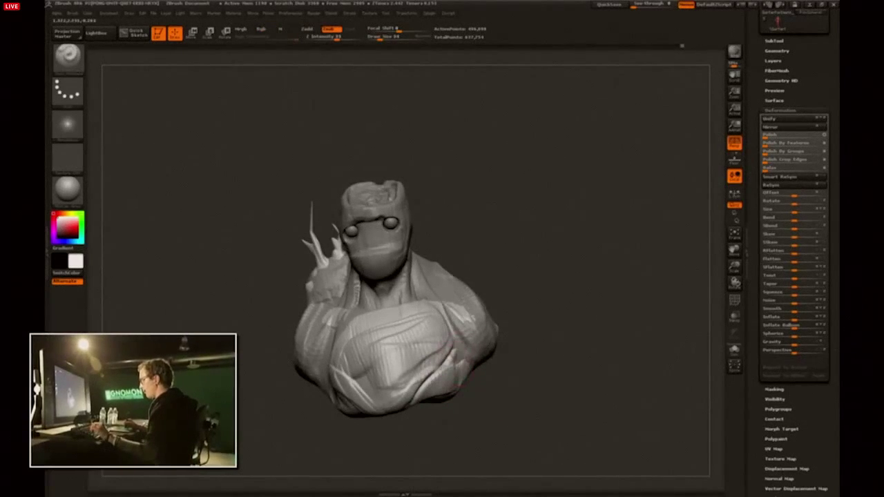
# Build ribbed clay strips over the character's right upper arm with the ClayBuildup brush.
pyautogui.moveTo(444, 432); pyautogui.dragTo(444, 417)
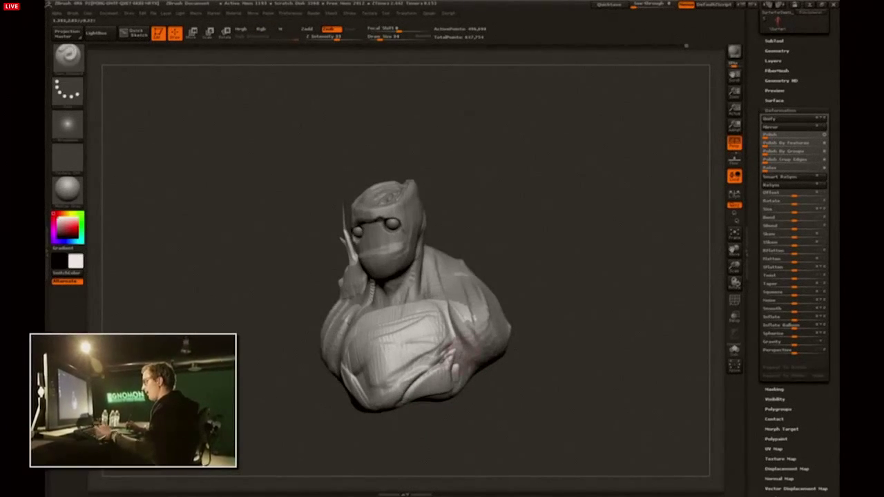
pyautogui.moveTo(482, 400)
pyautogui.mouseDown()
pyautogui.moveTo(615, 272)
pyautogui.moveTo(602, 275)
pyautogui.mouseUp()
pyautogui.press('b')
pyautogui.press('c')
pyautogui.press('b')
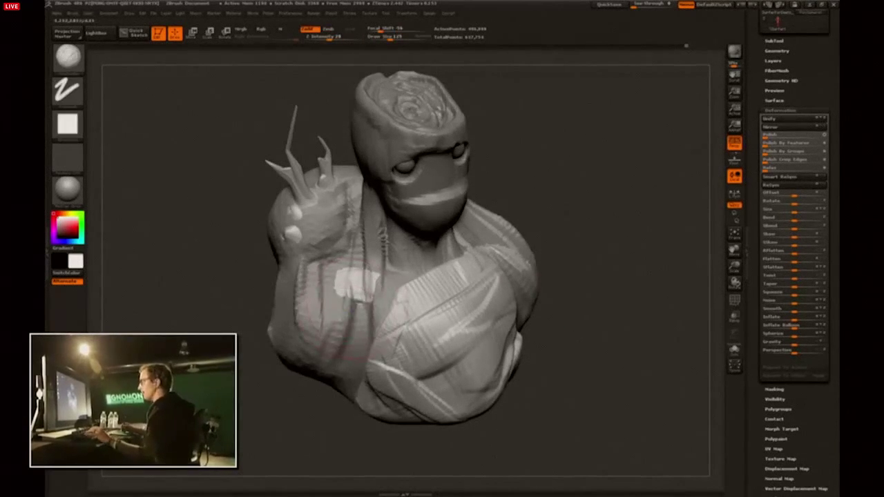
pyautogui.moveTo(351, 290)
pyautogui.mouseDown()
pyautogui.moveTo(319, 310)
pyautogui.moveTo(304, 307)
pyautogui.moveTo(324, 319)
pyautogui.mouseUp()
# Flatten the chest strips into broad hard planes with a large TrimDynamic brush.
pyautogui.press('b')
pyautogui.press('t')
pyautogui.press('d')
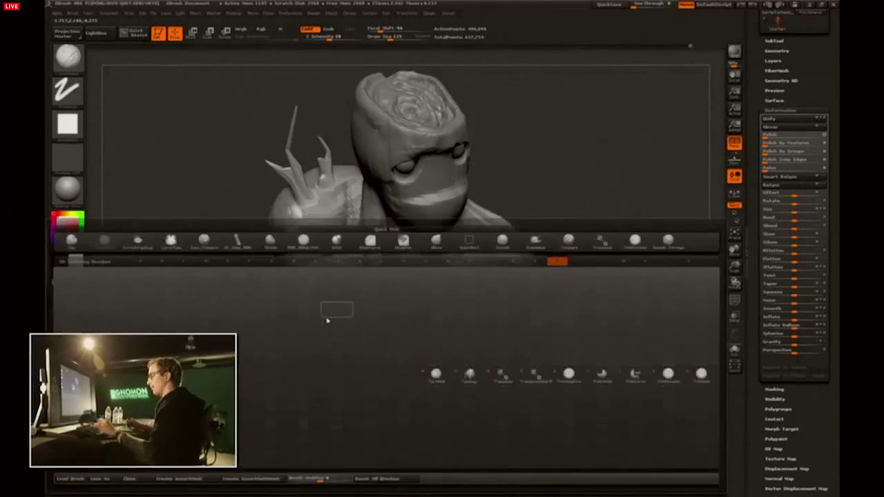
pyautogui.press('s')
pyautogui.click(360, 302)
pyautogui.moveTo(414, 338)
pyautogui.mouseDown()
pyautogui.moveTo(464, 312)
pyautogui.moveTo(435, 330)
pyautogui.mouseUp()
pyautogui.moveTo(469, 446); pyautogui.dragTo(409, 432)
pyautogui.moveTo(469, 335)
pyautogui.mouseDown()
pyautogui.moveTo(500, 373)
pyautogui.moveTo(482, 356)
pyautogui.mouseUp()
pyautogui.moveTo(517, 359)
pyautogui.mouseDown()
pyautogui.moveTo(542, 308)
pyautogui.moveTo(478, 266)
pyautogui.mouseUp()
pyautogui.moveTo(409, 440); pyautogui.dragTo(441, 437)
pyautogui.moveTo(443, 286); pyautogui.dragTo(444, 320)
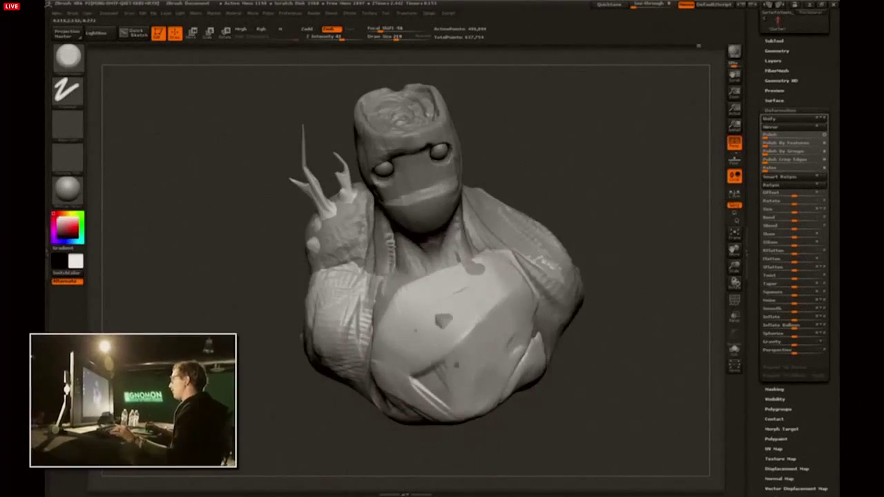
# Step back and forth through the undo history to compare the chest before and after flattening.
pyautogui.hotkey('ctrl', 'z')
pyautogui.hotkey('ctrl', 'z')
pyautogui.hotkey('ctrl', 'z')
pyautogui.hotkey('ctrl', 'z')
pyautogui.hotkey('ctrl', 'z')
pyautogui.hotkey('ctrl', 'z')
pyautogui.hotkey('ctrl', 'z')
pyautogui.hotkey('ctrl', 'shift', 'z')
pyautogui.hotkey('ctrl', 'shift', 'z')
pyautogui.hotkey('ctrl', 'shift', 'z')
pyautogui.hotkey('ctrl', 'shift', 'z')
pyautogui.hotkey('ctrl', 'shift', 'z')
pyautogui.hotkey('ctrl', 'shift', 'z')
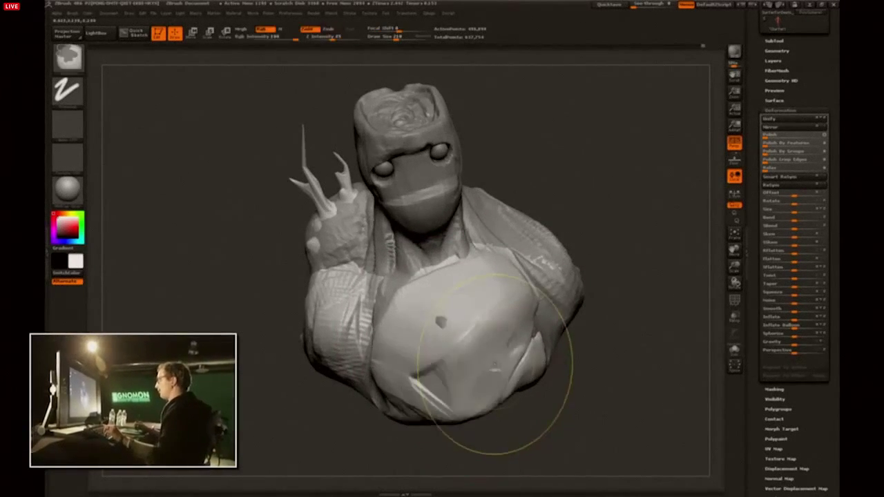
# Flatten the character's right upper arm into smooth planes with the TrimDynamic brush.
pyautogui.moveTo(441, 449); pyautogui.dragTo(453, 447)
pyautogui.press('w')
pyautogui.press('b')
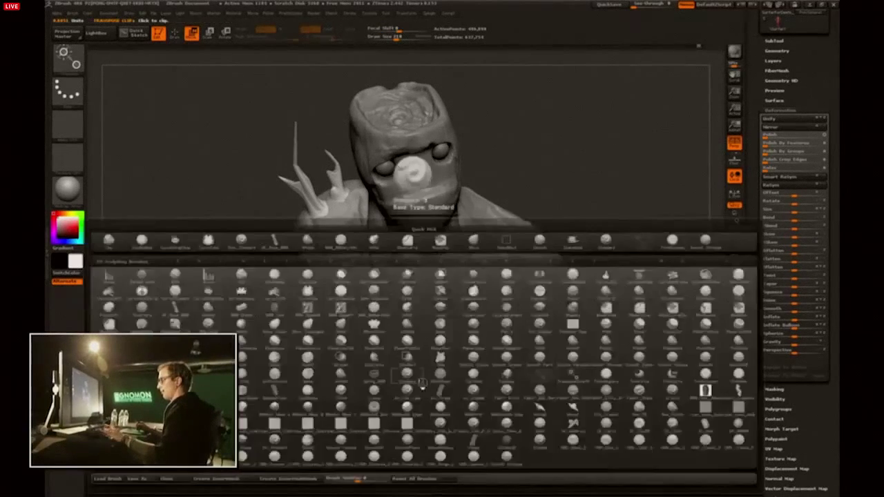
pyautogui.press('t')
pyautogui.press('d')
pyautogui.moveTo(442, 388)
pyautogui.mouseDown()
pyautogui.moveTo(413, 399)
pyautogui.moveTo(381, 378)
pyautogui.mouseUp()
pyautogui.moveTo(273, 394); pyautogui.dragTo(287, 407)
pyautogui.moveTo(341, 301); pyautogui.dragTo(327, 368)
pyautogui.moveTo(314, 276); pyautogui.dragTo(304, 323)
# Adjust the right upper arm's silhouette with the Move brush and refine its upper edge below the shoulder hump.
pyautogui.press('b')
pyautogui.press('m')
pyautogui.press('v')
pyautogui.press('s')
pyautogui.moveTo(319, 301)
pyautogui.mouseDown()
pyautogui.moveTo(301, 260)
pyautogui.moveTo(339, 258)
pyautogui.moveTo(306, 236)
pyautogui.mouseUp()
pyautogui.press('b')
pyautogui.press('t')
pyautogui.press('d')
pyautogui.moveTo(323, 278); pyautogui.dragTo(345, 263)
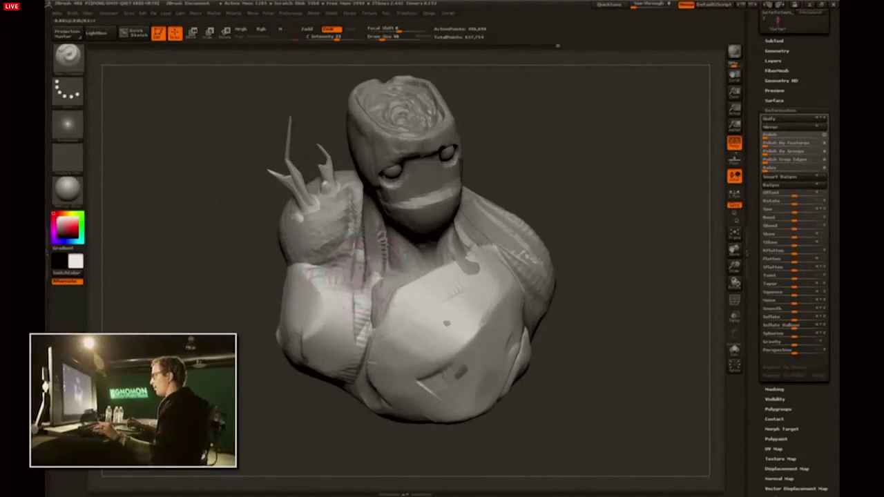
# Carve a deep groove between the right upper arm and the chest with a smaller Dam Standard brush.
pyautogui.moveTo(336, 447); pyautogui.dragTo(334, 427)
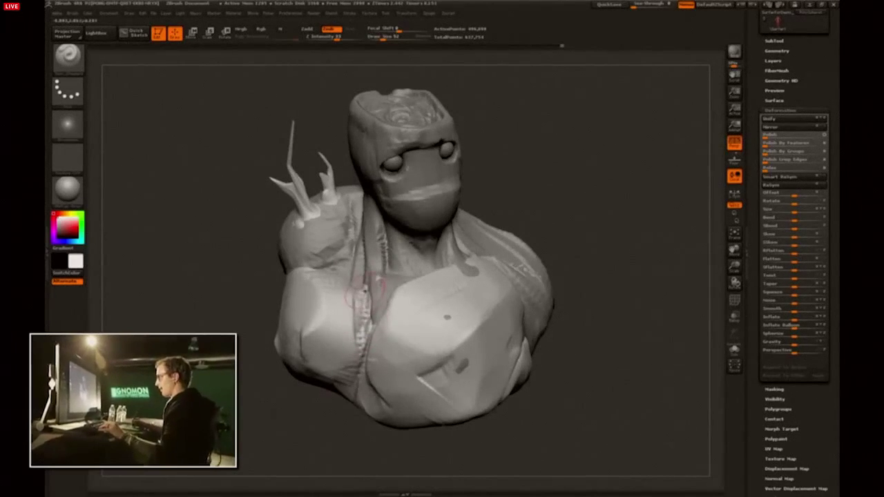
pyautogui.press('[')
pyautogui.press('[')
pyautogui.moveTo(363, 288); pyautogui.dragTo(349, 385)
pyautogui.moveTo(301, 439); pyautogui.dragTo(336, 433)
pyautogui.moveTo(374, 293)
pyautogui.mouseDown()
pyautogui.moveTo(383, 324)
pyautogui.moveTo(372, 412)
pyautogui.moveTo(355, 461)
pyautogui.mouseUp()
# Make the inner body subtool active, choose the ClayBuildup brush, and subdivide the mesh by one level.
pyautogui.keyDown('alt'); pyautogui.click(387, 292); pyautogui.keyUp('alt')
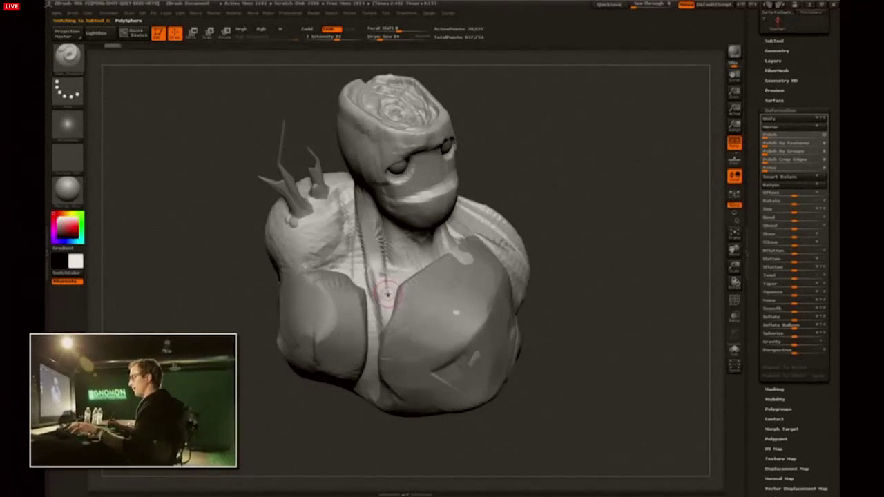
pyautogui.press('b')
pyautogui.press('c')
pyautogui.press('b')
pyautogui.hotkey('ctrl', 'd')
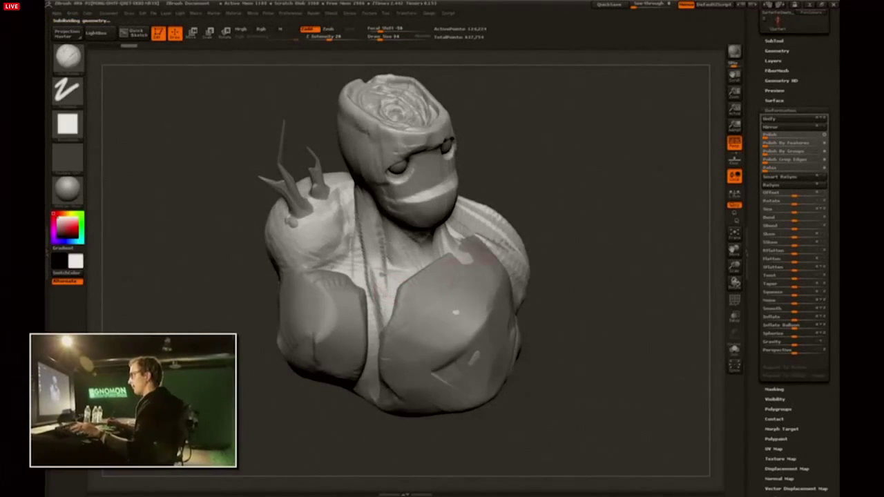
# Cut a crease with Dam Standard down the inner body strip between the right arm and chest plates.
pyautogui.moveTo(503, 201); pyautogui.dragTo(535, 207)
pyautogui.press('b')
pyautogui.press('d')
pyautogui.press('s')
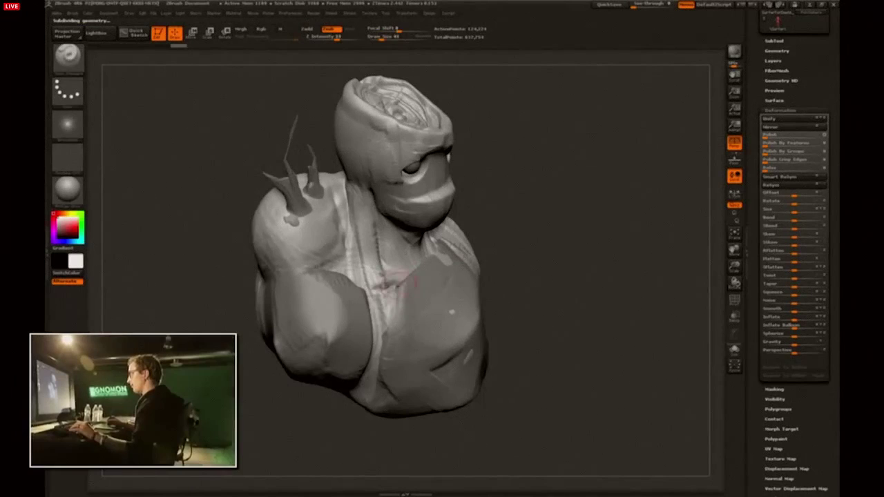
pyautogui.press('s')
pyautogui.moveTo(389, 291); pyautogui.dragTo(376, 407)
pyautogui.keyDown('ctrl'); pyautogui.click(375, 438); pyautogui.keyUp('ctrl')
pyautogui.moveTo(375, 437); pyautogui.dragTo(402, 416)
# Shift the inner strip between the right arm and chest plates with a large Move brush.
pyautogui.press('s')
pyautogui.press('b')
pyautogui.press('m')
pyautogui.press('v')
pyautogui.moveTo(388, 335); pyautogui.dragTo(377, 337)
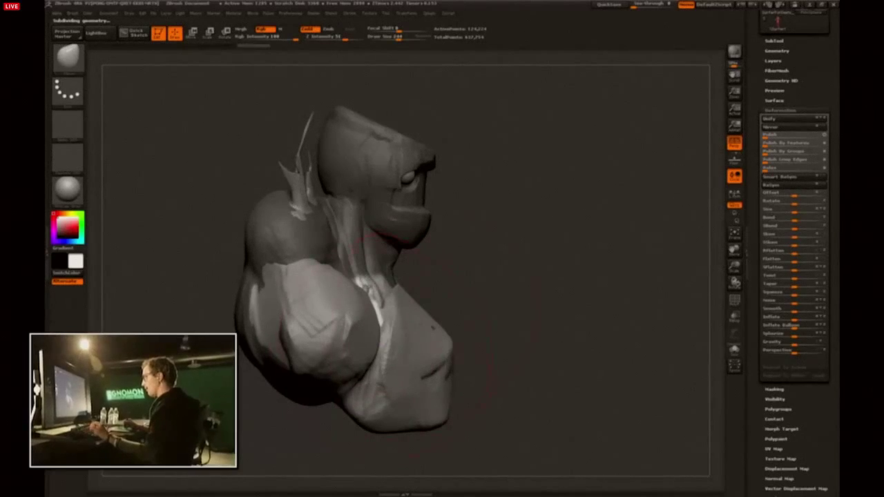
pyautogui.moveTo(468, 284)
pyautogui.keyDown('ctrl'); pyautogui.mouseDown()
pyautogui.moveTo(532, 284)
pyautogui.moveTo(593, 256)
pyautogui.moveTo(588, 231)
pyautogui.moveTo(552, 273)
pyautogui.mouseUp(); pyautogui.keyUp('ctrl')
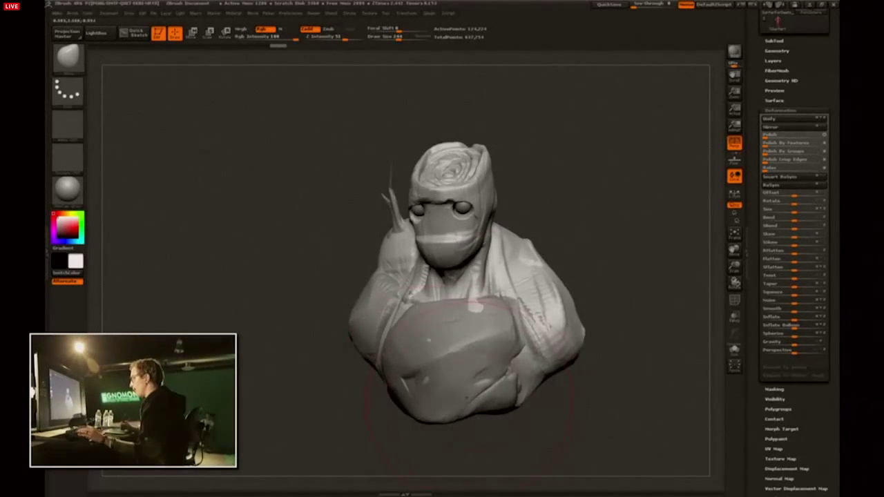
# Make the outer plate subtool active and smooth the small patch at the chest's upper edge.
pyautogui.keyDown('alt'); pyautogui.click(449, 397); pyautogui.keyUp('alt')
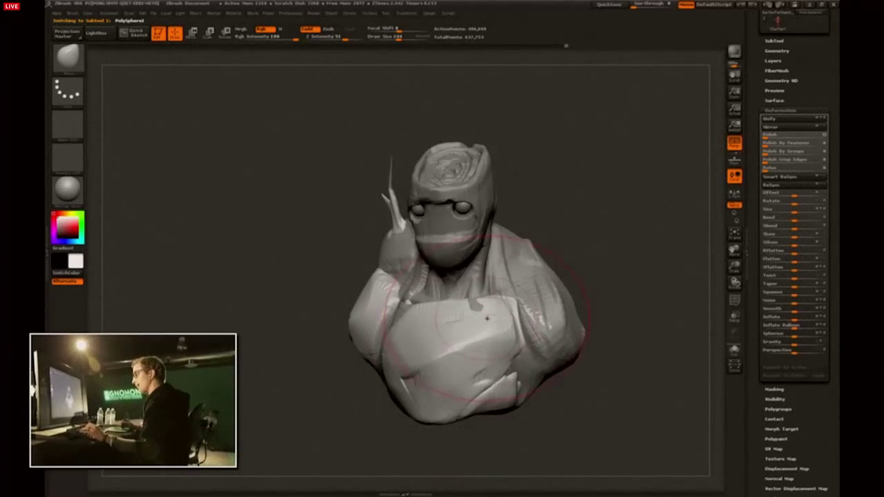
pyautogui.press('b')
pyautogui.press('c')
pyautogui.press('b')
pyautogui.keyDown('shift'); pyautogui.moveTo(495, 299); pyautogui.dragTo(484, 311); pyautogui.keyUp('shift')
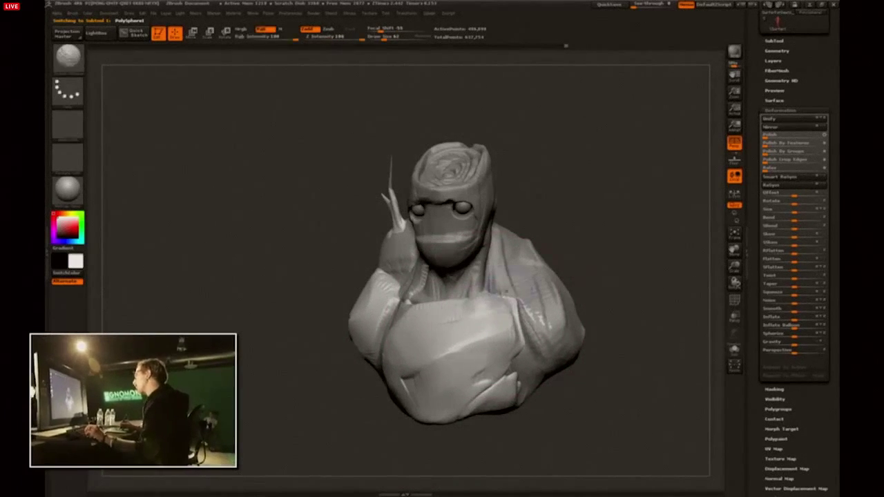
# Make the inner body subtool active and work a round hollow into the outer end of the right shoulder hump.
pyautogui.keyDown('alt'); pyautogui.moveTo(614, 269); pyautogui.dragTo(555, 265); pyautogui.keyUp('alt')
pyautogui.press(']')
pyautogui.press(']')
pyautogui.press(']')
pyautogui.press(']')
pyautogui.moveTo(458, 236); pyautogui.dragTo(482, 270)
pyautogui.moveTo(542, 210); pyautogui.dragTo(499, 224)
pyautogui.moveTo(594, 214); pyautogui.dragTo(438, 201)
pyautogui.moveTo(475, 281); pyautogui.dragTo(623, 247, button='right')
pyautogui.keyDown('alt'); pyautogui.click(610, 265); pyautogui.keyUp('alt')
pyautogui.press(']')
pyautogui.moveTo(578, 254)
pyautogui.keyDown('shift'); pyautogui.mouseDown()
pyautogui.moveTo(567, 250)
pyautogui.moveTo(577, 257)
pyautogui.mouseUp(); pyautogui.keyUp('shift')
pyautogui.hotkey('ctrl', 'z')
pyautogui.press(']')
pyautogui.press('[')
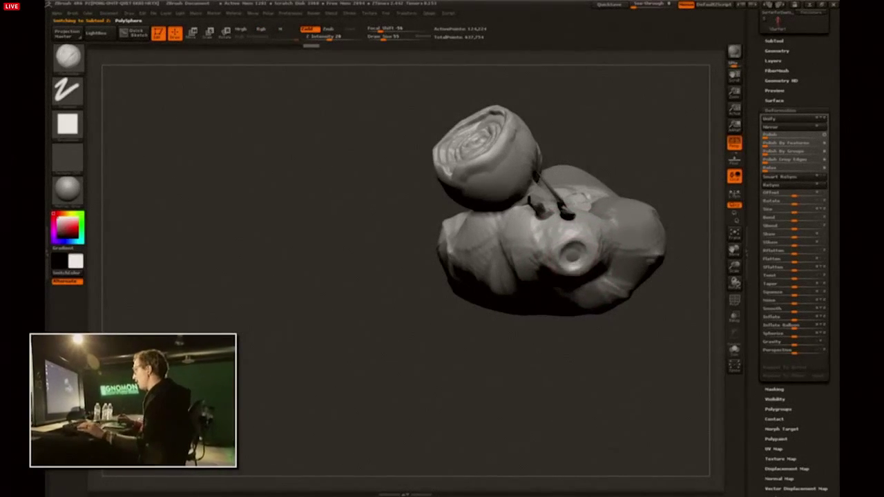
# Refine the center of the shoulder hump's round hollow and widen its rim with the Move brush.
pyautogui.moveTo(573, 253); pyautogui.dragTo(576, 254)
pyautogui.moveTo(595, 232); pyautogui.dragTo(603, 193, button='right')
pyautogui.hotkey('ctrl', 'z')
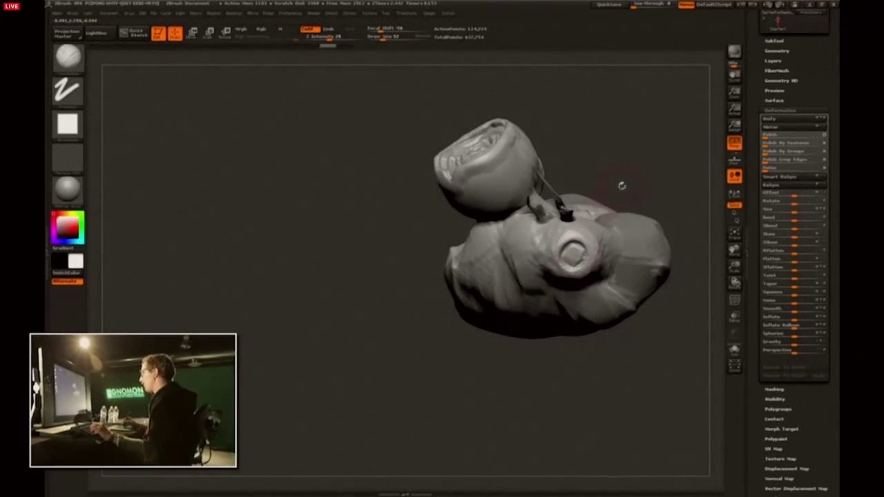
pyautogui.moveTo(622, 185); pyautogui.dragTo(631, 192, button='right')
pyautogui.moveTo(605, 220); pyautogui.dragTo(600, 225)
pyautogui.press('shift')
pyautogui.moveTo(577, 254); pyautogui.dragTo(564, 258)
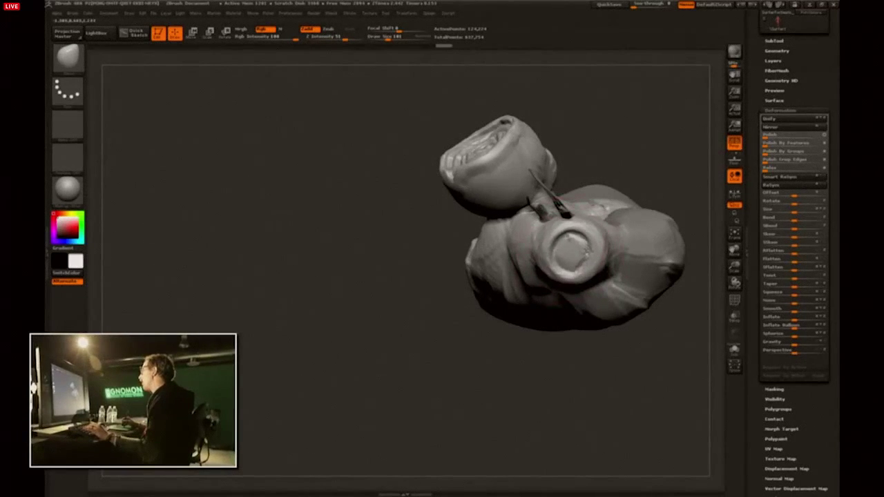
# Choose the Clay Buildup brush and thicken the inner body's upper back between the neck and the right shoulder hump.
pyautogui.moveTo(659, 164)
pyautogui.mouseDown()
pyautogui.moveTo(505, 308)
pyautogui.moveTo(628, 162)
pyautogui.moveTo(683, 175)
pyautogui.moveTo(649, 227)
pyautogui.mouseUp()
pyautogui.press('b')
pyautogui.press('c')
pyautogui.press('b')
pyautogui.moveTo(568, 282); pyautogui.dragTo(547, 290)
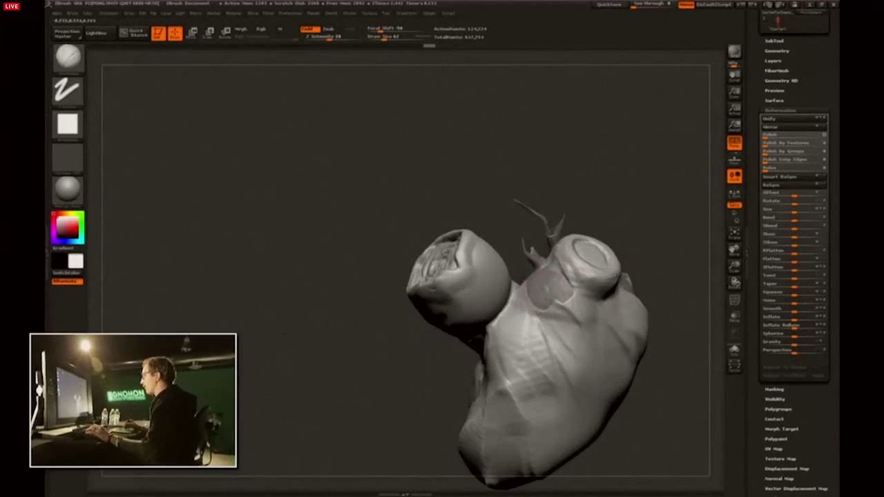
pyautogui.keyDown('alt'); pyautogui.click(547, 290); pyautogui.keyUp('alt')
pyautogui.moveTo(609, 198)
pyautogui.mouseDown()
pyautogui.moveTo(635, 125)
pyautogui.moveTo(605, 180)
pyautogui.moveTo(610, 199)
pyautogui.moveTo(589, 140)
pyautogui.moveTo(615, 145)
pyautogui.mouseUp()
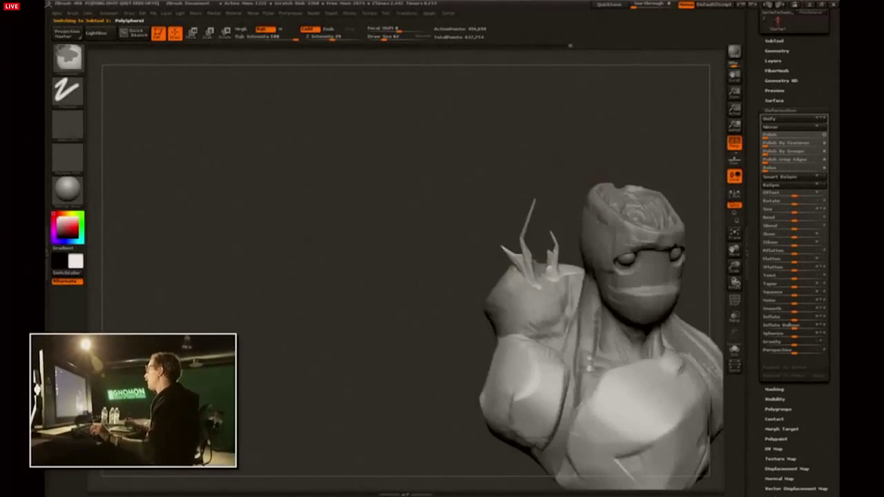
pyautogui.keyDown('alt'); pyautogui.click(567, 310); pyautogui.keyUp('alt')
pyautogui.moveTo(430, 308); pyautogui.dragTo(571, 336)
pyautogui.moveTo(450, 305); pyautogui.dragTo(453, 332)
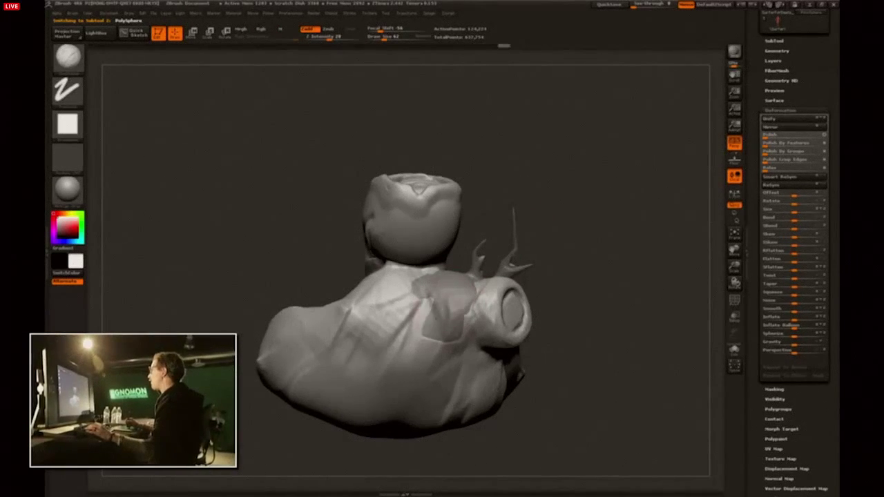
# Make the outer plate subtool active and lay bark strokes between the neck and right shoulder hump, undoing the last unwanted one.
pyautogui.moveTo(595, 265); pyautogui.dragTo(583, 209)
pyautogui.moveTo(535, 243)
pyautogui.mouseDown()
pyautogui.moveTo(550, 205)
pyautogui.moveTo(600, 164)
pyautogui.moveTo(608, 199)
pyautogui.moveTo(589, 221)
pyautogui.mouseUp()
pyautogui.keyDown('alt'); pyautogui.click(473, 229); pyautogui.keyUp('alt')
pyautogui.moveTo(478, 218)
pyautogui.mouseDown()
pyautogui.moveTo(447, 269)
pyautogui.moveTo(437, 254)
pyautogui.mouseUp()
pyautogui.moveTo(448, 208); pyautogui.dragTo(412, 257)
pyautogui.moveTo(539, 117)
pyautogui.mouseDown()
pyautogui.moveTo(536, 181)
pyautogui.moveTo(456, 191)
pyautogui.mouseUp()
pyautogui.hotkey('ctrl', 'z')
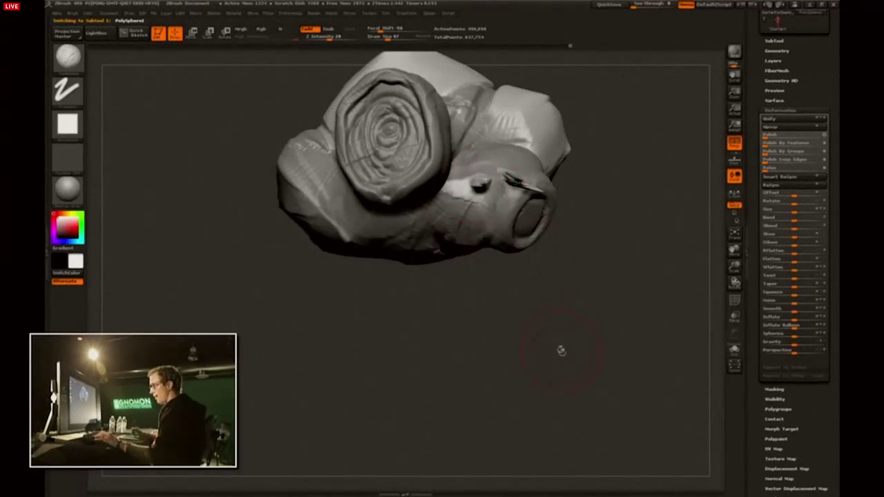
pyautogui.moveTo(558, 348); pyautogui.dragTo(555, 327)
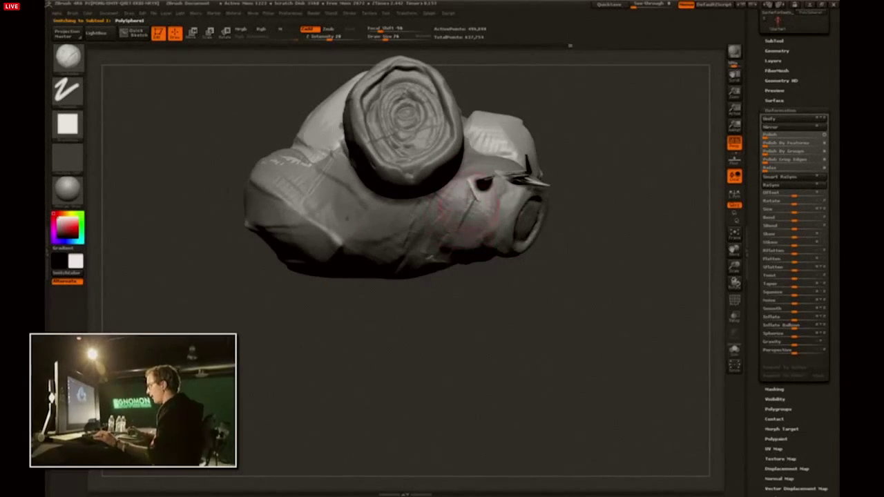
pyautogui.moveTo(515, 302); pyautogui.dragTo(457, 251)
pyautogui.moveTo(507, 351); pyautogui.dragTo(562, 184)
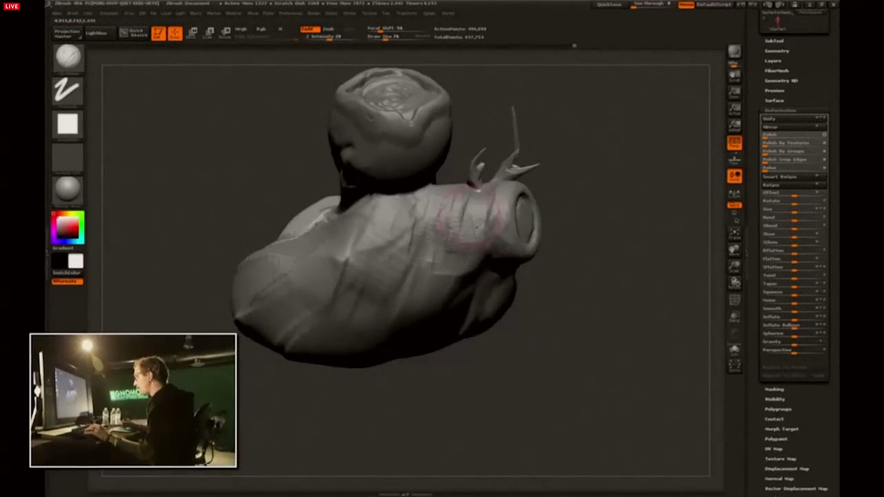
# Make the inner body subtool active and layer rough Clay Buildup strokes through the outer plate beside the shoulder hump.
pyautogui.keyDown('alt'); pyautogui.click(476, 227); pyautogui.keyUp('alt')
pyautogui.moveTo(472, 204)
pyautogui.mouseDown()
pyautogui.moveTo(464, 268)
pyautogui.moveTo(449, 257)
pyautogui.mouseUp()
pyautogui.moveTo(433, 193); pyautogui.dragTo(448, 241)
pyautogui.moveTo(442, 192)
pyautogui.mouseDown()
pyautogui.moveTo(458, 247)
pyautogui.moveTo(473, 249)
pyautogui.mouseUp()
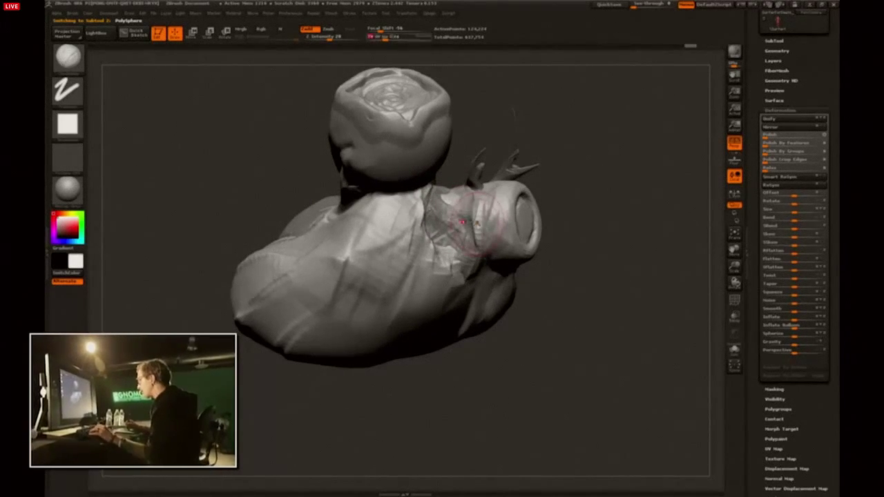
pyautogui.moveTo(614, 251); pyautogui.dragTo(592, 199)
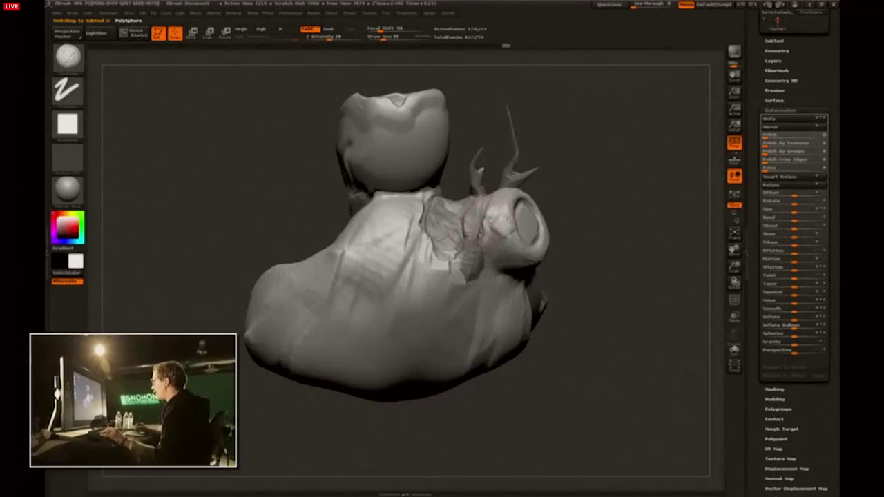
pyautogui.moveTo(490, 226); pyautogui.dragTo(500, 223)
# Run long Dam Standard strokes down the inner body's back from beneath the right shoulder hump.
pyautogui.press(']')
pyautogui.moveTo(568, 347); pyautogui.dragTo(552, 338)
pyautogui.press('b')
pyautogui.press('d')
pyautogui.press('s')
pyautogui.press('[')
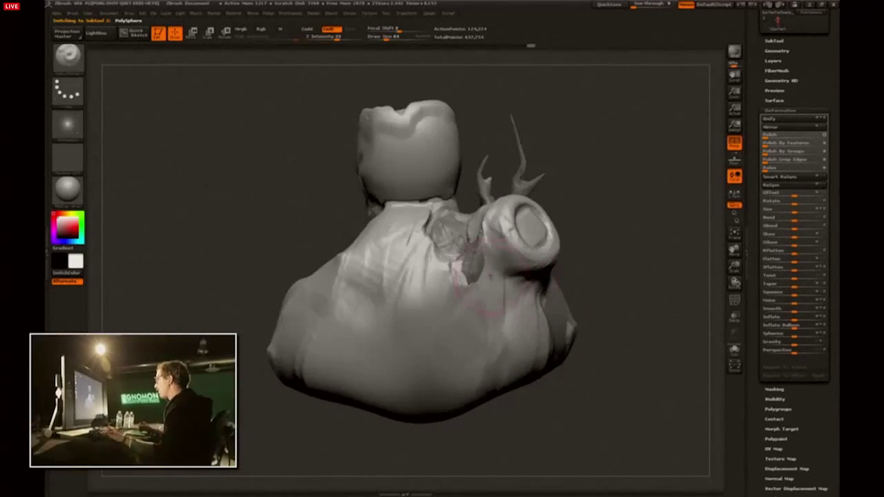
pyautogui.moveTo(485, 261); pyautogui.dragTo(505, 317)
pyautogui.moveTo(607, 311); pyautogui.dragTo(537, 316)
pyautogui.moveTo(504, 279)
pyautogui.mouseDown()
pyautogui.moveTo(529, 329)
pyautogui.moveTo(533, 415)
pyautogui.mouseUp()
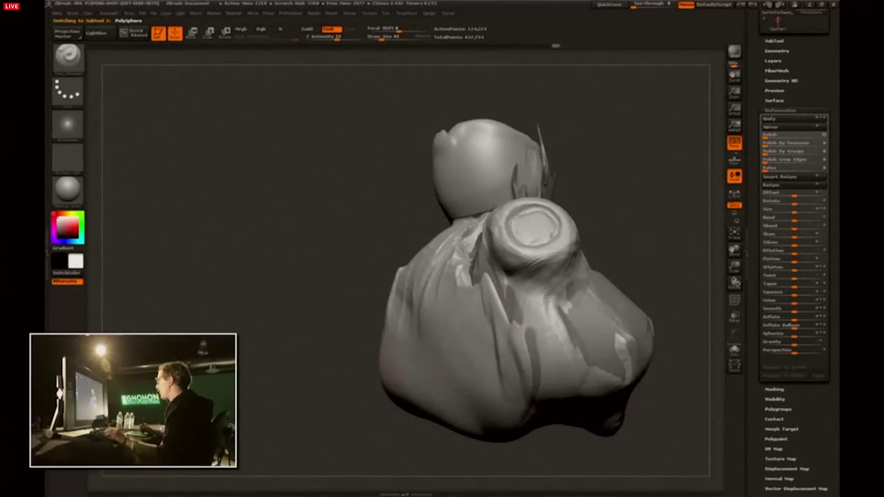
# Build up splintered wood texture on the inner body at the front of the right shoulder, beneath the spikes.
pyautogui.moveTo(654, 253); pyautogui.dragTo(405, 248)
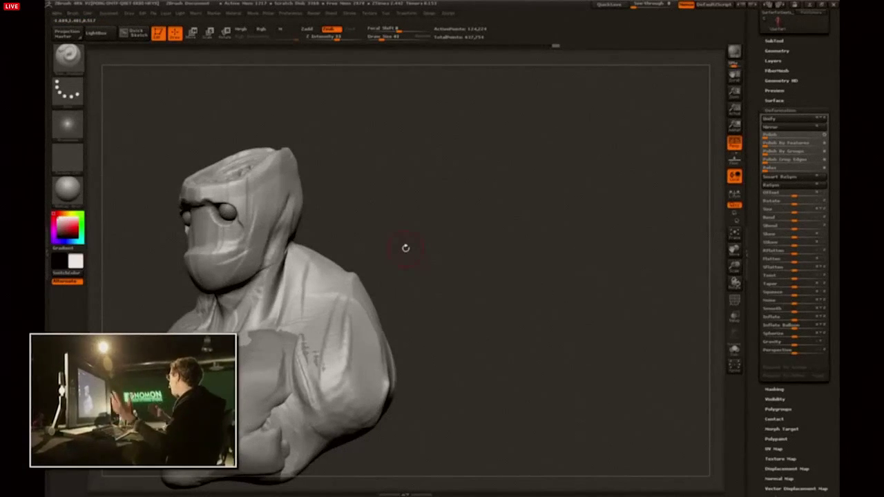
pyautogui.moveTo(504, 235); pyautogui.dragTo(434, 200)
pyautogui.moveTo(283, 222); pyautogui.dragTo(299, 234)
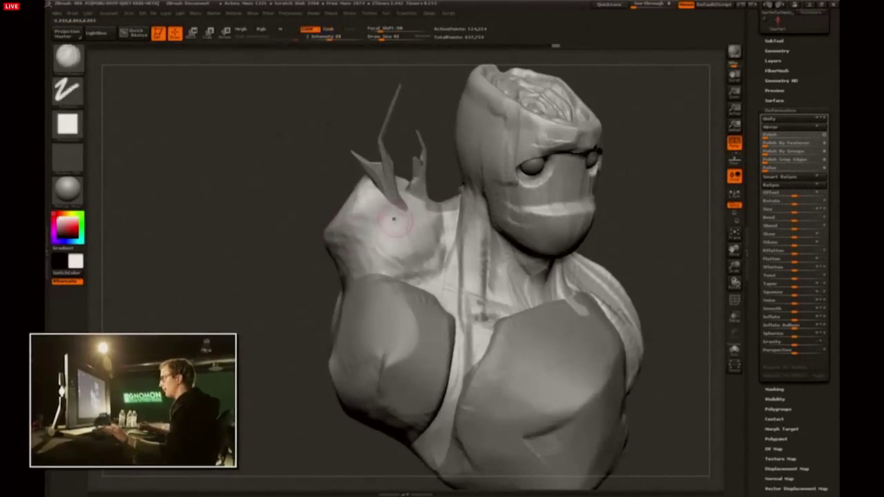
pyautogui.moveTo(407, 207)
pyautogui.mouseDown()
pyautogui.moveTo(385, 254)
pyautogui.moveTo(432, 259)
pyautogui.mouseUp()
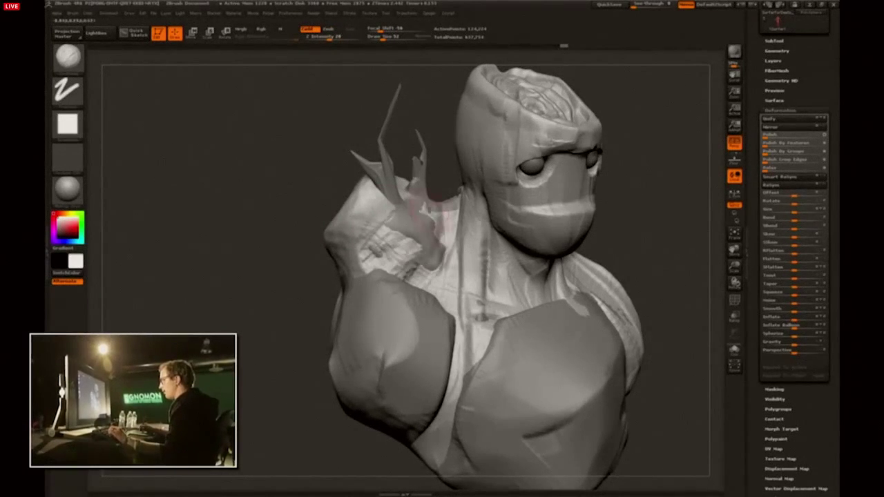
pyautogui.keyDown('alt'); pyautogui.click(422, 233); pyautogui.keyUp('alt')
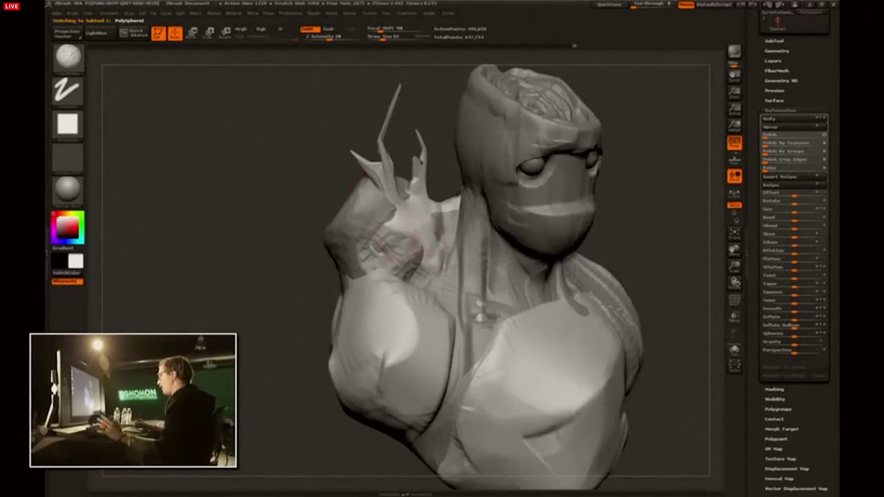
pyautogui.keyDown('alt'); pyautogui.click(429, 275); pyautogui.keyUp('alt')
pyautogui.moveTo(439, 271); pyautogui.dragTo(451, 223)
# Cut a Dam Standard crease into the right shoulder around the base of the spikes.
pyautogui.press('b')
pyautogui.press('d')
pyautogui.press('s')
pyautogui.moveTo(438, 191); pyautogui.dragTo(424, 200)
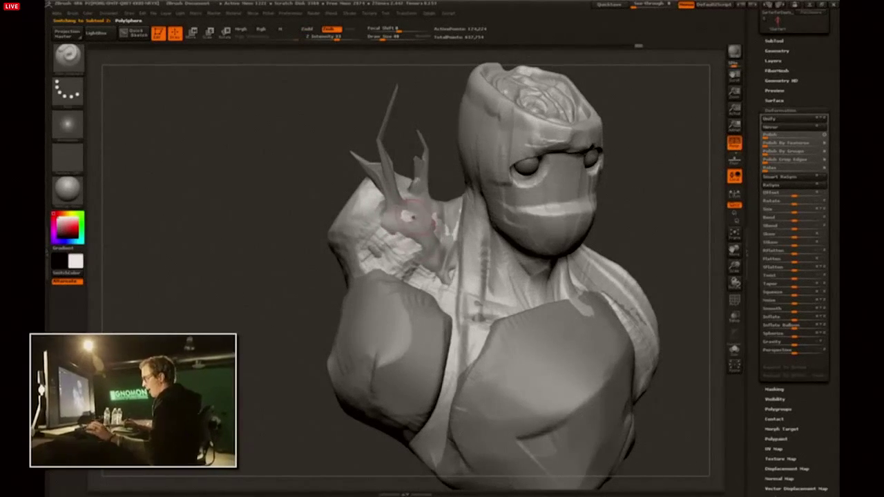
# Work Clay Buildup strokes over the inner body at the left shoulder, varying the brush size.
pyautogui.moveTo(290, 274); pyautogui.dragTo(316, 268)
pyautogui.moveTo(269, 282)
pyautogui.mouseDown()
pyautogui.moveTo(243, 292)
pyautogui.moveTo(238, 316)
pyautogui.mouseUp()
pyautogui.press('1')
pyautogui.moveTo(624, 216)
pyautogui.keyDown('alt'); pyautogui.mouseDown()
pyautogui.moveTo(629, 201)
pyautogui.moveTo(580, 190)
pyautogui.moveTo(562, 161)
pyautogui.moveTo(584, 179)
pyautogui.mouseUp(); pyautogui.keyUp('alt')
pyautogui.press(']')
pyautogui.moveTo(500, 215)
pyautogui.mouseDown()
pyautogui.moveTo(491, 201)
pyautogui.moveTo(505, 214)
pyautogui.mouseUp()
pyautogui.keyDown('ctrl'); pyautogui.moveTo(516, 211); pyautogui.dragTo(537, 229); pyautogui.keyUp('ctrl')
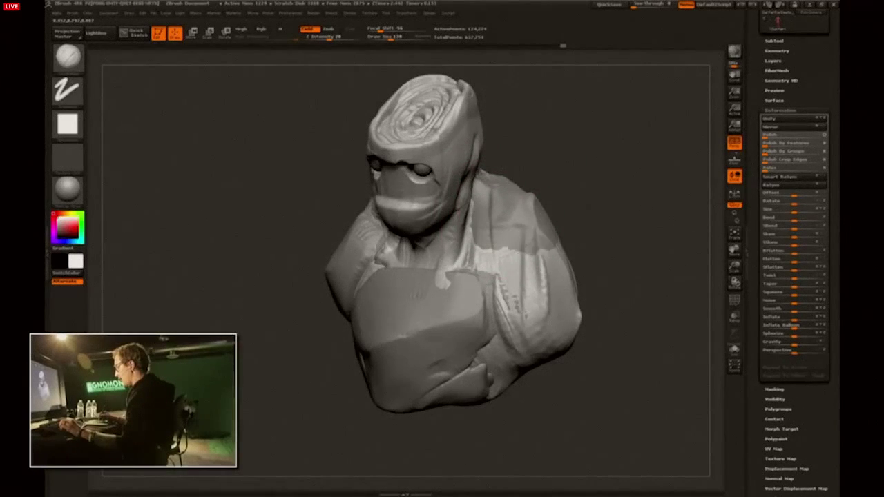
pyautogui.moveTo(605, 273); pyautogui.dragTo(633, 265)
pyautogui.press('s')
pyautogui.moveTo(526, 295); pyautogui.dragTo(515, 295)
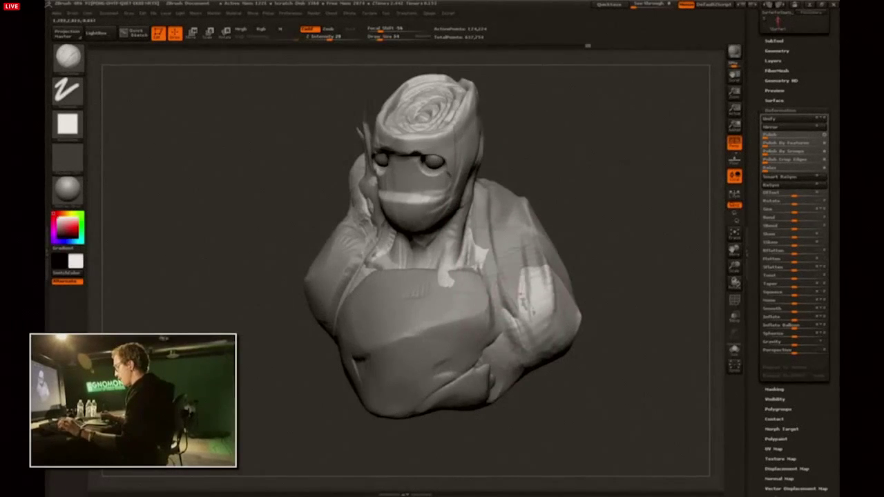
# Build the inner body's left shoulder out into a large rounded mass and smooth its surface.
pyautogui.moveTo(553, 331)
pyautogui.mouseDown()
pyautogui.moveTo(530, 279)
pyautogui.moveTo(540, 316)
pyautogui.moveTo(537, 290)
pyautogui.mouseUp()
pyautogui.press('s')
pyautogui.moveTo(538, 290)
pyautogui.mouseDown()
pyautogui.moveTo(518, 304)
pyautogui.moveTo(535, 284)
pyautogui.moveTo(545, 317)
pyautogui.moveTo(530, 293)
pyautogui.moveTo(539, 303)
pyautogui.mouseUp()
pyautogui.press('s')
pyautogui.moveTo(622, 302)
pyautogui.mouseDown()
pyautogui.moveTo(571, 299)
pyautogui.moveTo(572, 290)
pyautogui.mouseUp()
pyautogui.press('s')
pyautogui.moveTo(573, 290)
pyautogui.mouseDown()
pyautogui.moveTo(545, 275)
pyautogui.moveTo(560, 307)
pyautogui.mouseUp()
pyautogui.moveTo(642, 310)
pyautogui.mouseDown()
pyautogui.moveTo(680, 294)
pyautogui.moveTo(631, 273)
pyautogui.mouseUp()
pyautogui.keyDown('shift'); pyautogui.moveTo(546, 276); pyautogui.dragTo(566, 321); pyautogui.keyUp('shift')
pyautogui.moveTo(622, 290); pyautogui.dragTo(646, 331)
pyautogui.moveTo(552, 318)
pyautogui.mouseDown()
pyautogui.moveTo(587, 259)
pyautogui.moveTo(583, 311)
pyautogui.mouseUp()
pyautogui.moveTo(618, 307); pyautogui.dragTo(637, 308)
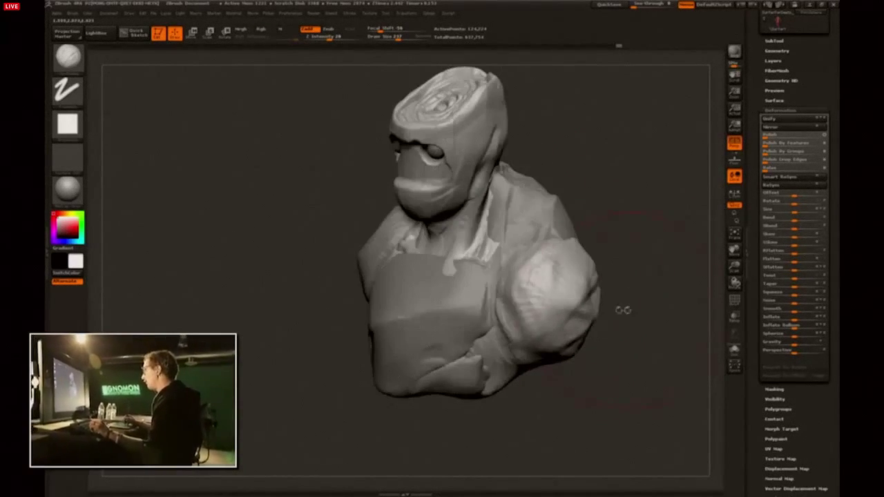
# Plane down the front of the rounded left shoulder with the Trim Dynamic brush.
pyautogui.press('b')
pyautogui.press('t')
pyautogui.press('d')
pyautogui.press('s')
pyautogui.moveTo(594, 227); pyautogui.dragTo(588, 227)
pyautogui.moveTo(549, 269); pyautogui.dragTo(555, 318)
pyautogui.moveTo(574, 271); pyautogui.dragTo(580, 303)
# Flatten the inner and lower faces of the left shoulder mass with long trimming strokes.
pyautogui.moveTo(629, 254); pyautogui.dragTo(649, 259)
pyautogui.moveTo(525, 280); pyautogui.dragTo(538, 360)
pyautogui.moveTo(615, 304); pyautogui.dragTo(653, 293)
pyautogui.moveTo(511, 271); pyautogui.dragTo(517, 311)
pyautogui.moveTo(642, 296); pyautogui.dragTo(587, 310)
pyautogui.moveTo(524, 311)
pyautogui.mouseDown()
pyautogui.moveTo(527, 331)
pyautogui.moveTo(556, 359)
pyautogui.moveTo(573, 351)
pyautogui.moveTo(539, 362)
pyautogui.mouseUp()
# Choose the Move brush and nudge the upper part of the head.
pyautogui.press('s')
pyautogui.press('b')
pyautogui.press('m')
pyautogui.press('v')
pyautogui.press('s')
pyautogui.press('s')
pyautogui.moveTo(308, 214)
pyautogui.mouseDown()
pyautogui.moveTo(369, 190)
pyautogui.moveTo(395, 202)
pyautogui.moveTo(396, 192)
pyautogui.mouseUp()
pyautogui.moveTo(397, 137)
pyautogui.mouseDown()
pyautogui.moveTo(397, 146)
pyautogui.moveTo(407, 137)
pyautogui.moveTo(395, 129)
pyautogui.mouseUp()
pyautogui.keyDown('alt'); pyautogui.click(409, 136); pyautogui.keyUp('alt')
pyautogui.keyDown('alt'); pyautogui.click(396, 136); pyautogui.keyUp('alt')
# Reshape the face around the left eye with a resized Move brush.
pyautogui.keyDown('alt'); pyautogui.moveTo(518, 126); pyautogui.dragTo(562, 214); pyautogui.keyUp('alt')
pyautogui.moveTo(437, 191)
pyautogui.keyDown('shift'); pyautogui.mouseDown()
pyautogui.moveTo(427, 198)
pyautogui.moveTo(480, 204)
pyautogui.mouseUp(); pyautogui.keyUp('shift')
pyautogui.press(']')
pyautogui.moveTo(557, 199)
pyautogui.mouseDown()
pyautogui.moveTo(482, 184)
pyautogui.moveTo(503, 206)
pyautogui.mouseUp()
pyautogui.moveTo(377, 230); pyautogui.dragTo(420, 235)
pyautogui.press('s')
pyautogui.click(488, 234)
pyautogui.moveTo(511, 229); pyautogui.dragTo(491, 225)
# Pull the left temple and cheek into shape with small Move strokes.
pyautogui.moveTo(627, 211); pyautogui.dragTo(660, 211)
pyautogui.press('s')
pyautogui.click(563, 205)
pyautogui.moveTo(521, 204); pyautogui.dragTo(518, 207)
pyautogui.moveTo(577, 205); pyautogui.dragTo(520, 216)
pyautogui.moveTo(611, 209); pyautogui.dragTo(574, 211)
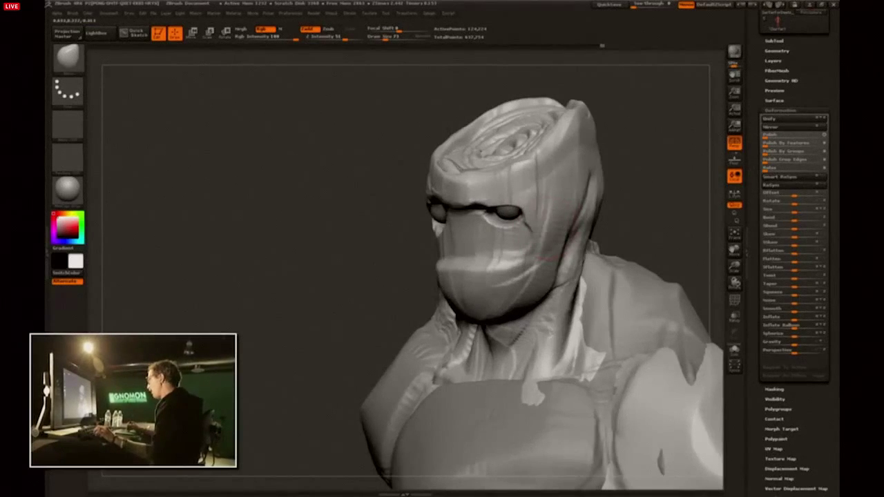
pyautogui.moveTo(651, 198); pyautogui.dragTo(659, 195)
pyautogui.moveTo(546, 222); pyautogui.dragTo(537, 215)
pyautogui.press('1')
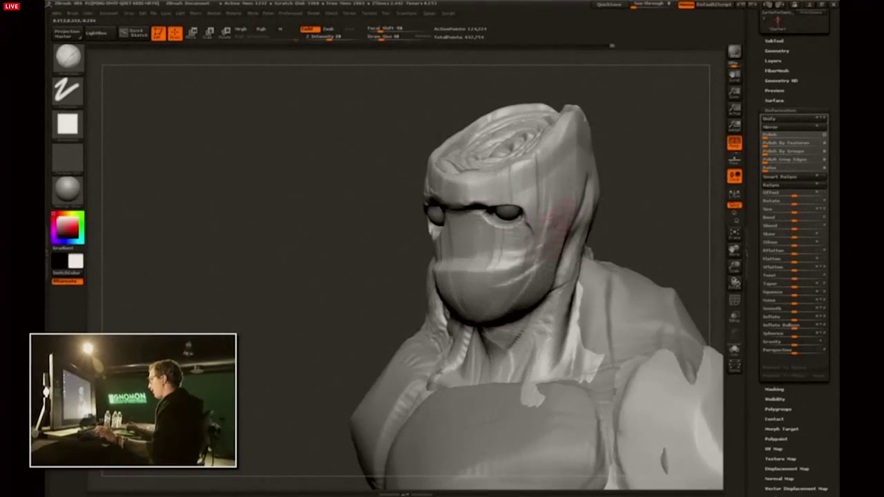
pyautogui.keyDown('alt'); pyautogui.click(602, 295); pyautogui.keyUp('alt')
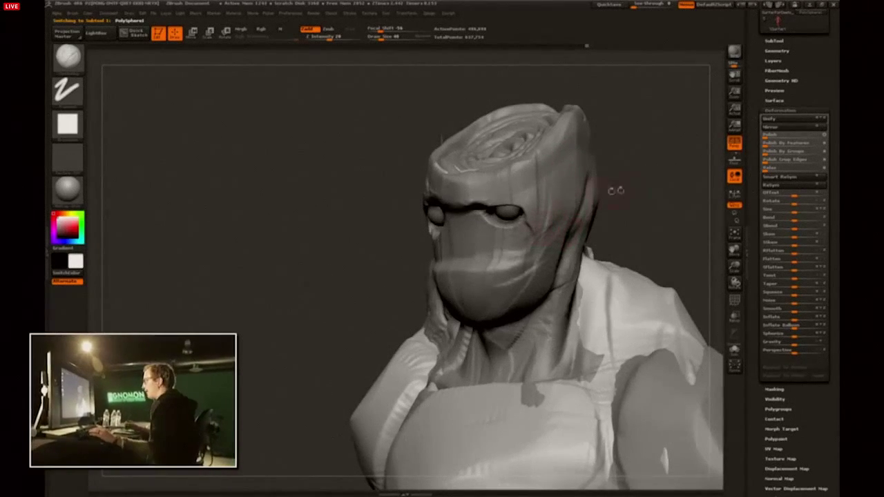
pyautogui.hotkey('shift', 'd')
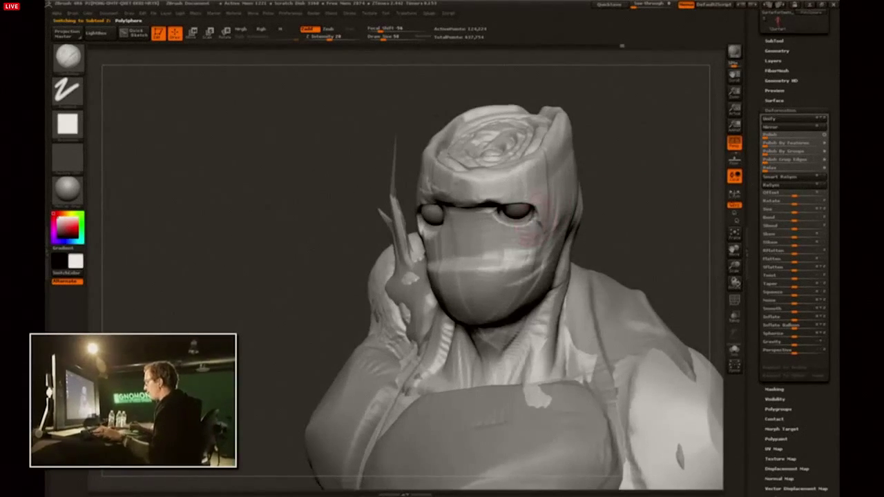
pyautogui.press('d')
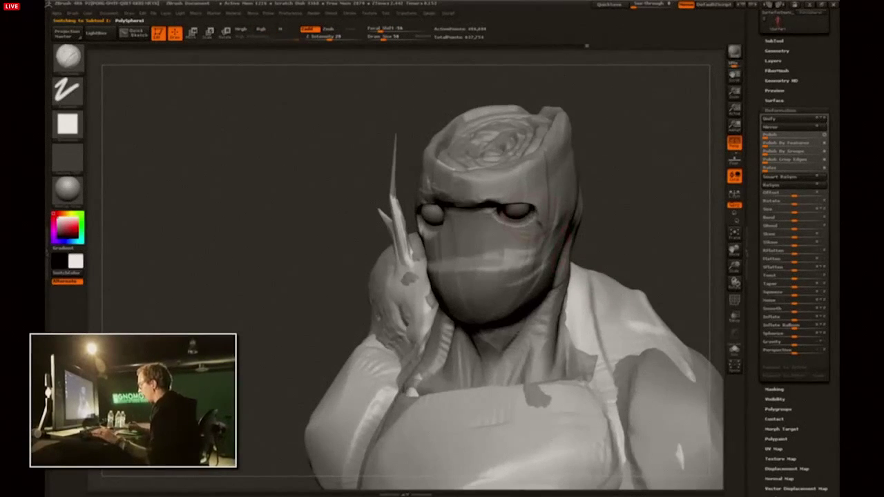
pyautogui.moveTo(347, 234); pyautogui.dragTo(422, 228)
pyautogui.press('b')
pyautogui.press('m')
pyautogui.press('v')
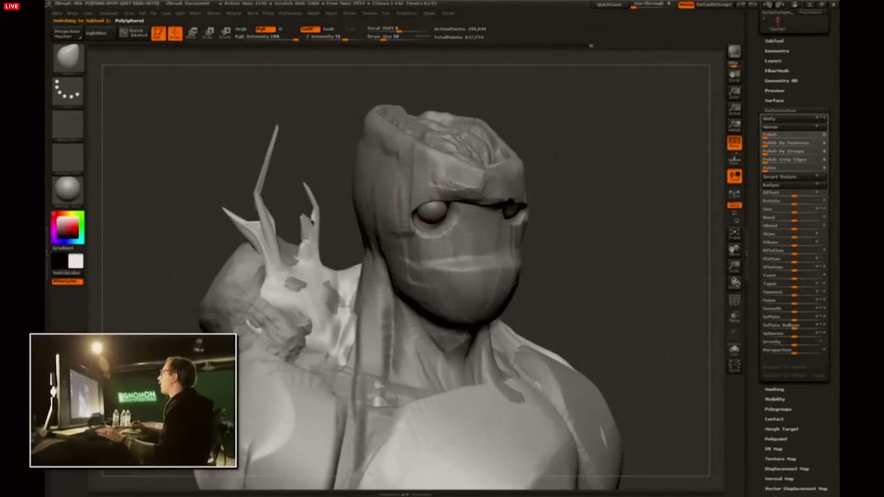
# Make the inner body subtool active and set up the Clay Buildup brush for close work on the face.
pyautogui.keyDown('alt'); pyautogui.click(463, 235); pyautogui.keyUp('alt')
pyautogui.press('b')
pyautogui.press('c')
pyautogui.press('b')
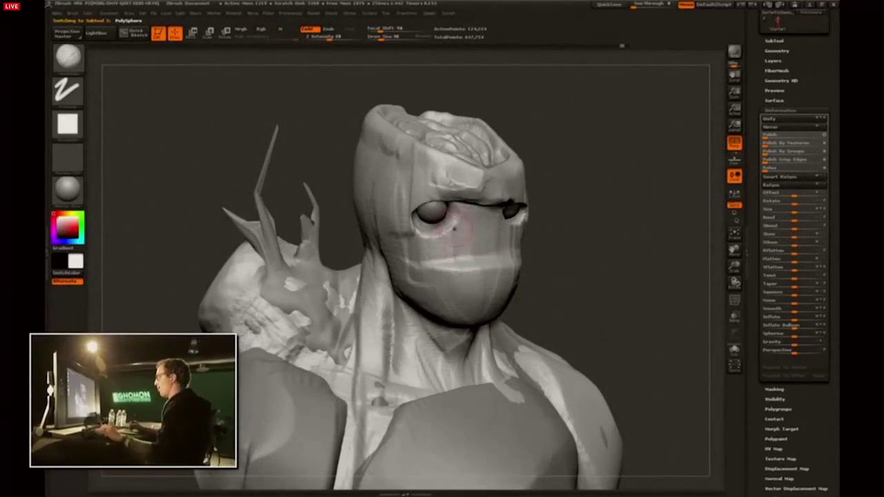
pyautogui.moveTo(652, 183); pyautogui.dragTo(576, 303)
pyautogui.moveTo(625, 200); pyautogui.dragTo(599, 241)
pyautogui.moveTo(631, 275); pyautogui.dragTo(662, 285)
# Assign the custom hotkey Alt+F4 to Solo mode.
pyautogui.keyDown('ctrl'); pyautogui.keyDown('alt'); pyautogui.click(734, 352); pyautogui.keyUp('alt'); pyautogui.keyUp('ctrl')
pyautogui.keyDown('ctrl'); pyautogui.keyDown('alt'); pyautogui.click(735, 353); pyautogui.keyUp('alt'); pyautogui.keyUp('ctrl')
pyautogui.hotkey('alt', 'F4')
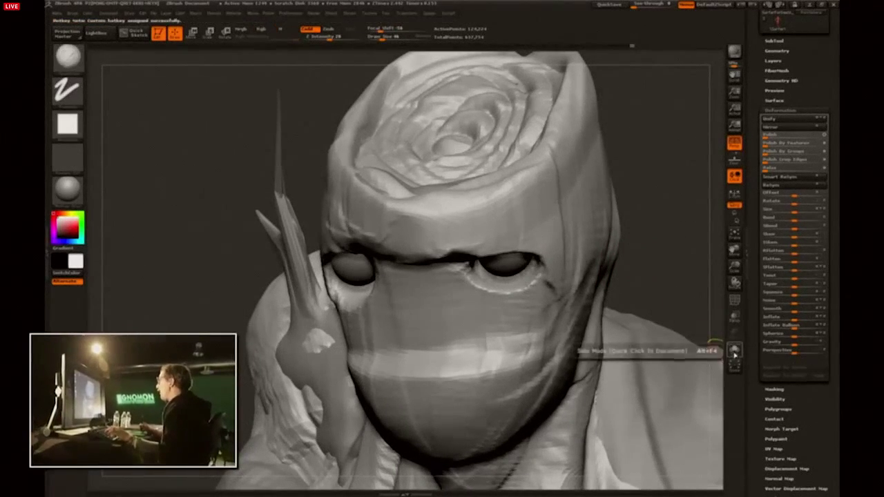
pyautogui.keyDown('ctrl'); pyautogui.keyDown('alt'); pyautogui.click(735, 352); pyautogui.keyUp('alt'); pyautogui.keyUp('ctrl')
pyautogui.hotkey('alt', 'F4')
pyautogui.hotkey('alt', 'F4')
# Build up the inner lower corner of the left eye socket with a larger brush.
pyautogui.moveTo(656, 270)
pyautogui.mouseDown()
pyautogui.moveTo(647, 272)
pyautogui.moveTo(651, 231)
pyautogui.moveTo(642, 223)
pyautogui.mouseUp()
pyautogui.press(']')
pyautogui.moveTo(494, 243)
pyautogui.mouseDown()
pyautogui.moveTo(515, 239)
pyautogui.moveTo(488, 241)
pyautogui.moveTo(505, 244)
pyautogui.mouseUp()
pyautogui.moveTo(639, 223)
pyautogui.mouseDown()
pyautogui.moveTo(611, 209)
pyautogui.moveTo(621, 215)
pyautogui.mouseUp()
# Isolate the inner body in Solo mode to sculpt the inside of the right eye socket, and restore all subtools.
pyautogui.hotkey('alt', 'F4')
pyautogui.hotkey('alt', 's')
pyautogui.moveTo(346, 247)
pyautogui.mouseDown()
pyautogui.moveTo(337, 241)
pyautogui.moveTo(348, 234)
pyautogui.mouseUp()
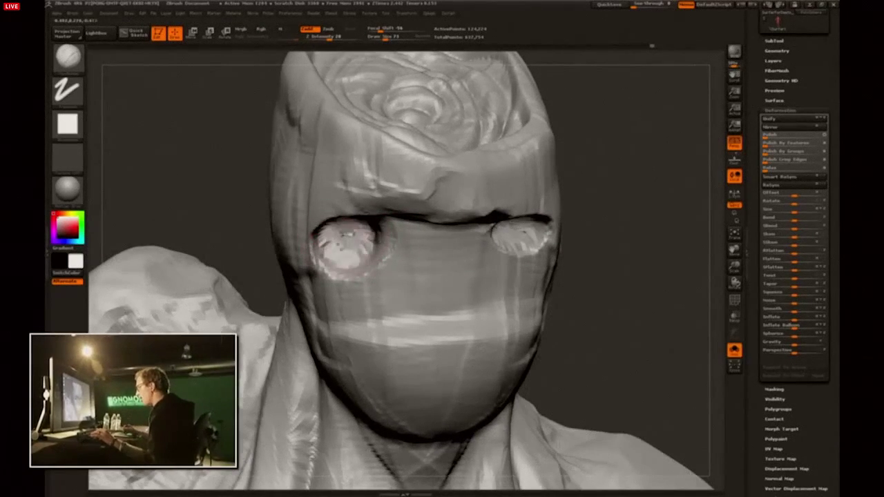
pyautogui.hotkey('alt', 's')
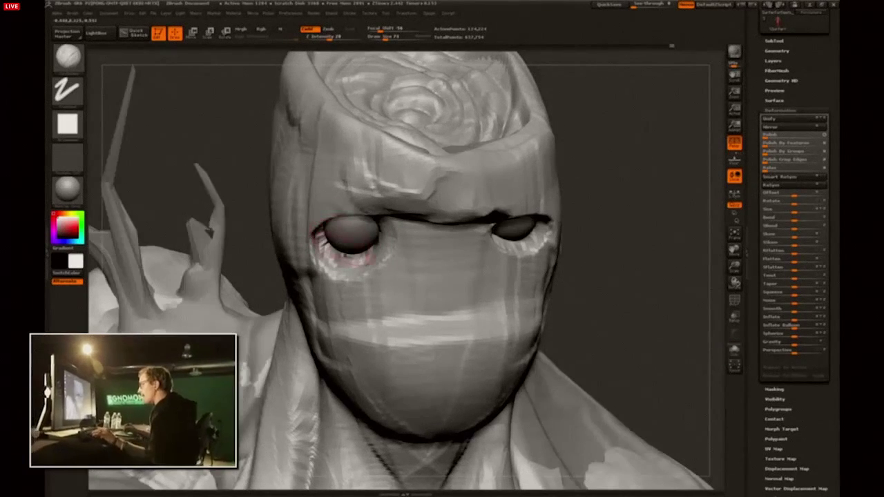
pyautogui.hotkey('alt', 's')
pyautogui.moveTo(342, 251); pyautogui.dragTo(338, 237)
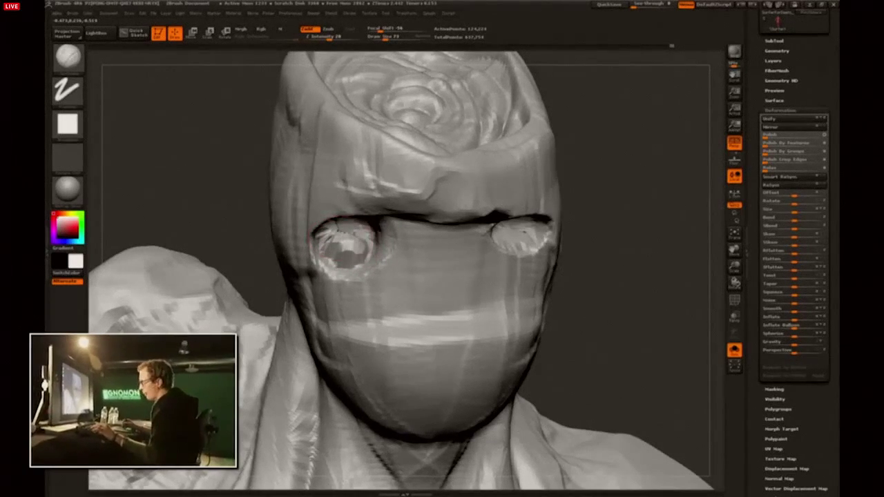
pyautogui.moveTo(209, 180); pyautogui.dragTo(273, 182)
pyautogui.moveTo(376, 233); pyautogui.dragTo(368, 248)
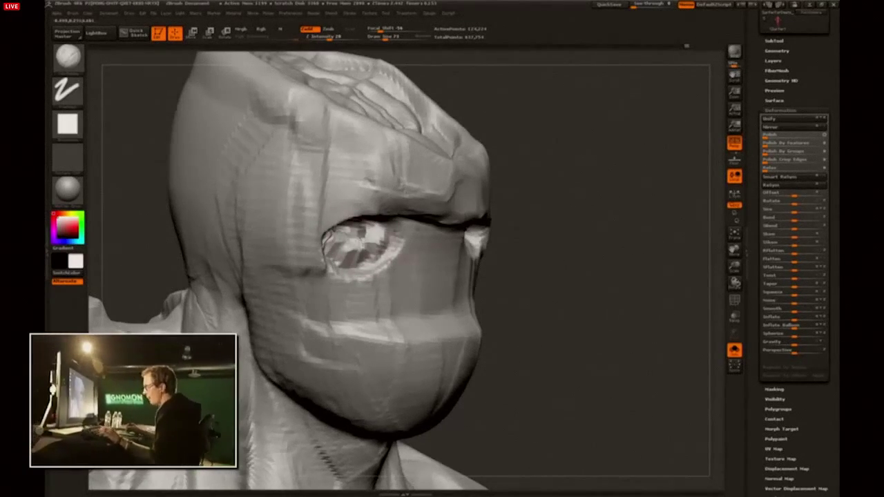
pyautogui.hotkey('alt', 's')
# Adjust the lower outer rim of the right eye socket with a larger Move brush.
pyautogui.moveTo(543, 228); pyautogui.dragTo(476, 228)
pyautogui.press('b')
pyautogui.press('m')
pyautogui.press('v')
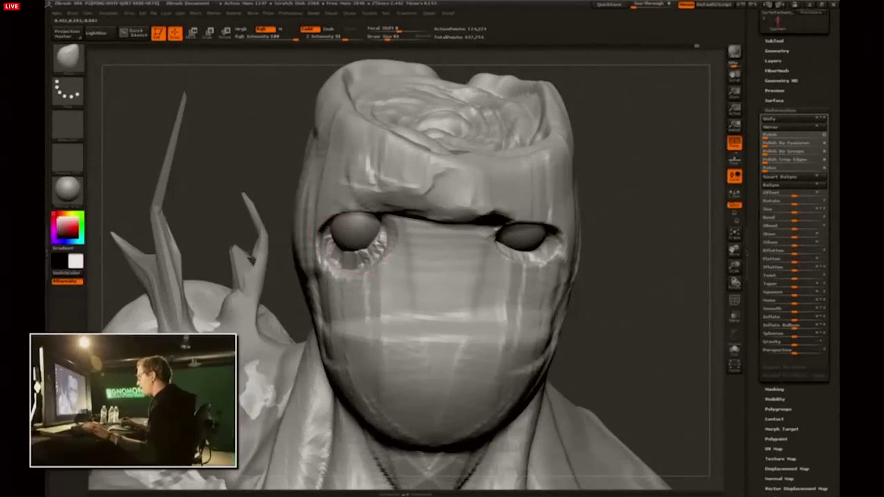
pyautogui.press(']')
pyautogui.moveTo(340, 250); pyautogui.dragTo(331, 248)
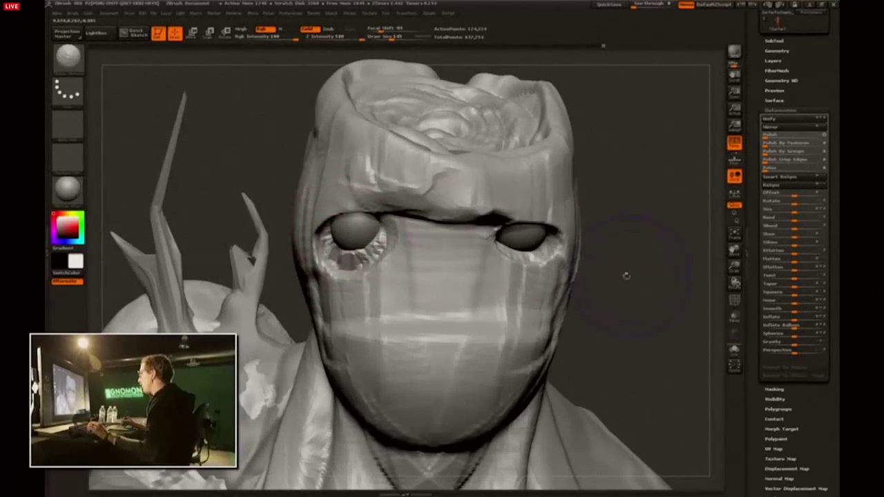
# Try out a ClayBuildup stroke on the nose area beside the left eye socket, and undo it.
pyautogui.moveTo(626, 274); pyautogui.dragTo(616, 261)
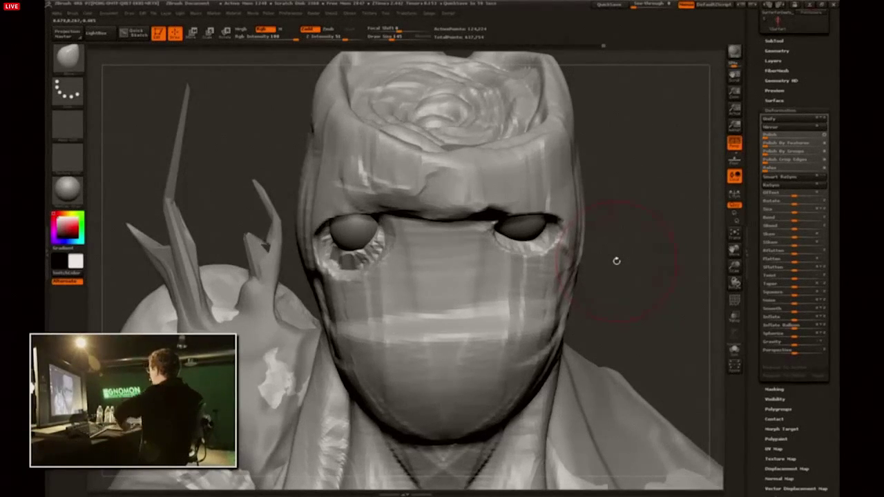
pyautogui.moveTo(592, 195)
pyautogui.keyDown('alt'); pyautogui.mouseDown()
pyautogui.moveTo(603, 189)
pyautogui.moveTo(602, 175)
pyautogui.moveTo(602, 207)
pyautogui.mouseUp(); pyautogui.keyUp('alt')
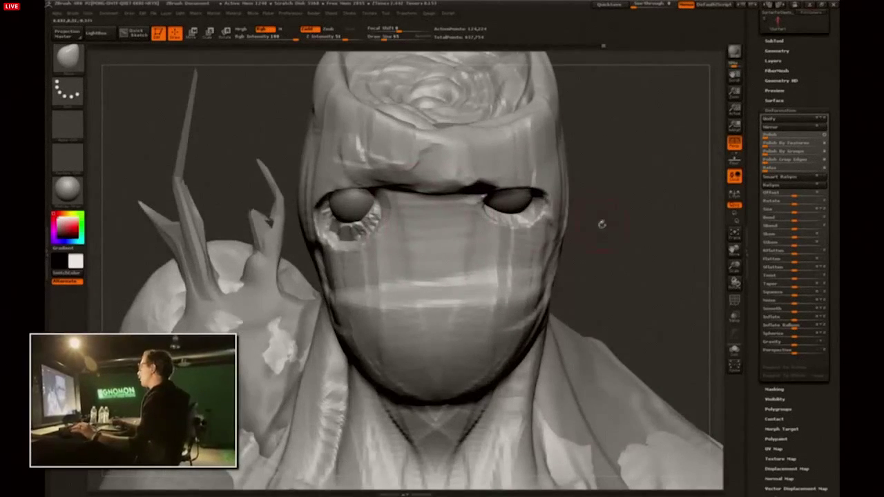
pyautogui.moveTo(409, 236)
pyautogui.keyDown('ctrl'); pyautogui.mouseDown()
pyautogui.moveTo(388, 267)
pyautogui.moveTo(392, 226)
pyautogui.mouseUp(); pyautogui.keyUp('ctrl')
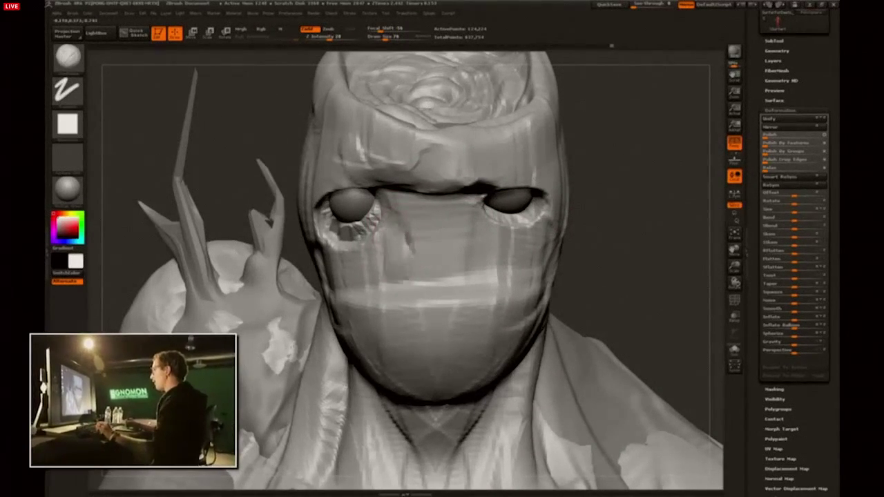
pyautogui.keyDown('alt'); pyautogui.moveTo(496, 229); pyautogui.dragTo(498, 253); pyautogui.keyUp('alt')
pyautogui.moveTo(680, 220)
pyautogui.mouseDown()
pyautogui.moveTo(655, 233)
pyautogui.moveTo(648, 211)
pyautogui.mouseUp()
pyautogui.hotkey('ctrl', 'z')
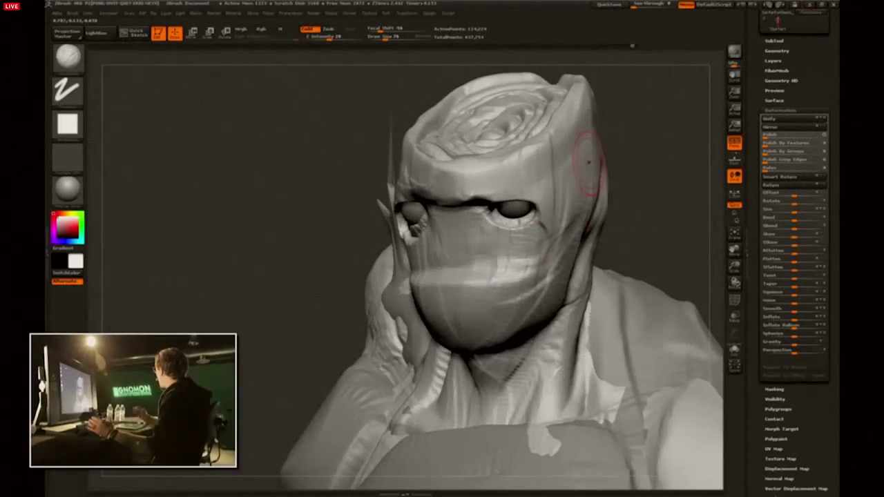
# Carve grooves into the side of the head behind the right cheek with ClayBuildup, keeping the outer head subtool active.
pyautogui.moveTo(625, 197)
pyautogui.keyDown('alt'); pyautogui.mouseDown()
pyautogui.moveTo(601, 193)
pyautogui.moveTo(598, 214)
pyautogui.moveTo(552, 247)
pyautogui.mouseUp(); pyautogui.keyUp('alt')
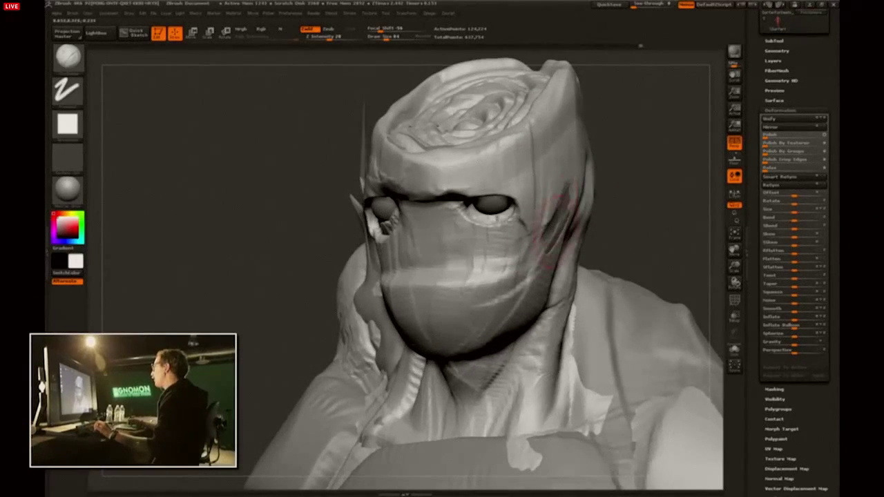
pyautogui.keyDown('alt'); pyautogui.click(558, 228); pyautogui.keyUp('alt')
pyautogui.moveTo(628, 214); pyautogui.dragTo(587, 216)
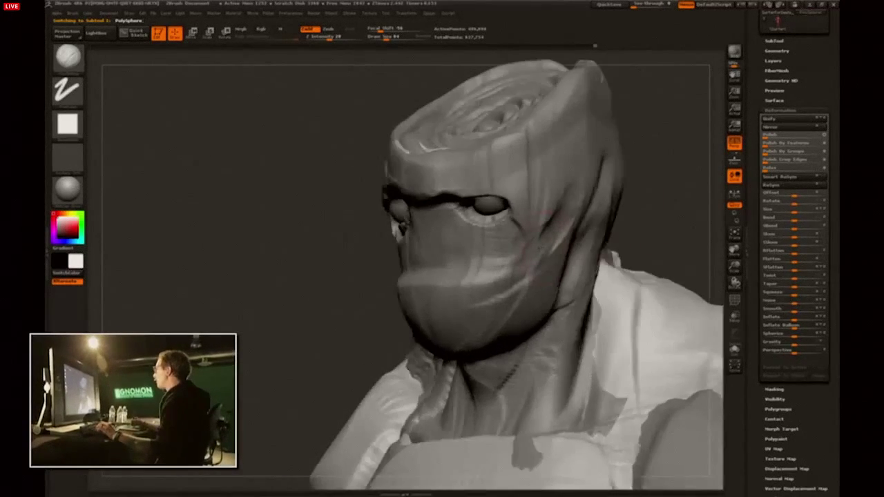
pyautogui.keyDown('alt'); pyautogui.click(542, 259); pyautogui.keyUp('alt')
pyautogui.moveTo(530, 282); pyautogui.dragTo(534, 271)
pyautogui.press('d')
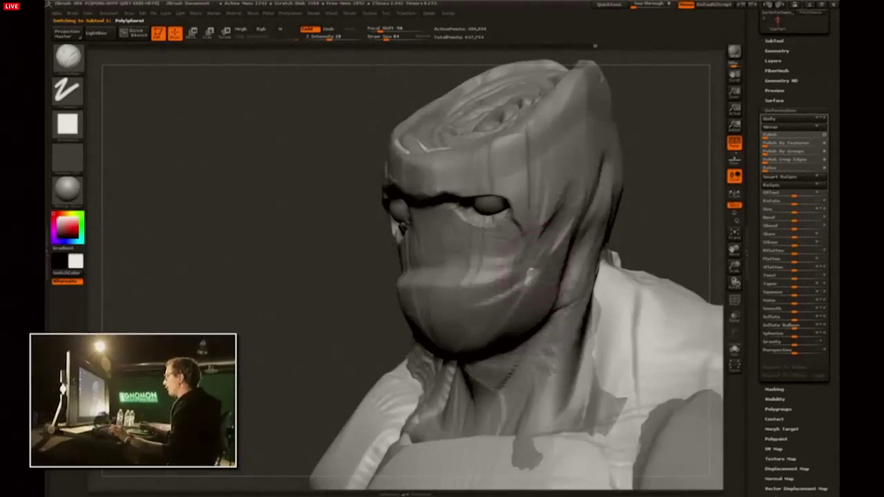
pyautogui.hotkey('shift', 'd')
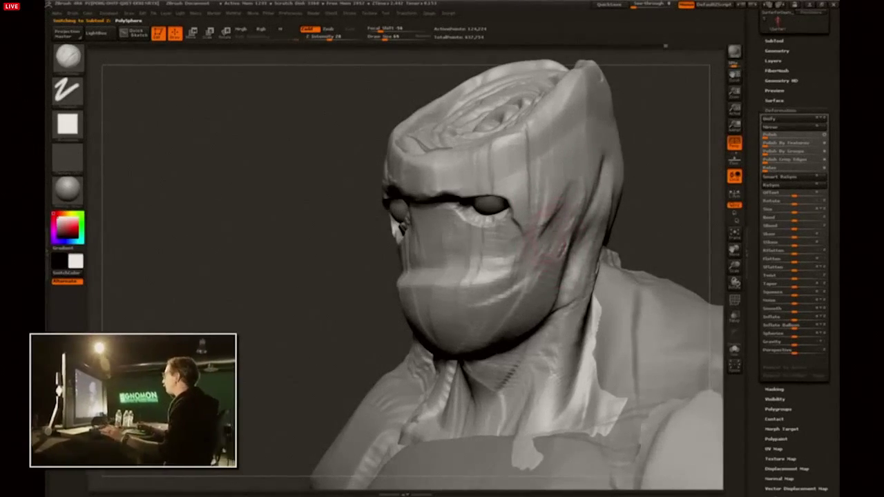
# Build up the right cheekbone and jaw planes with ClayBuildup strokes and smooth the transition between them.
pyautogui.moveTo(649, 202); pyautogui.dragTo(614, 191)
pyautogui.moveTo(563, 233); pyautogui.dragTo(578, 286)
pyautogui.moveTo(580, 250)
pyautogui.mouseDown()
pyautogui.moveTo(574, 283)
pyautogui.moveTo(502, 316)
pyautogui.mouseUp()
pyautogui.moveTo(577, 255)
pyautogui.keyDown('shift'); pyautogui.mouseDown()
pyautogui.moveTo(572, 241)
pyautogui.moveTo(469, 272)
pyautogui.moveTo(567, 303)
pyautogui.mouseUp(); pyautogui.keyUp('shift')
pyautogui.moveTo(398, 330); pyautogui.dragTo(400, 311)
pyautogui.moveTo(563, 256); pyautogui.dragTo(539, 304)
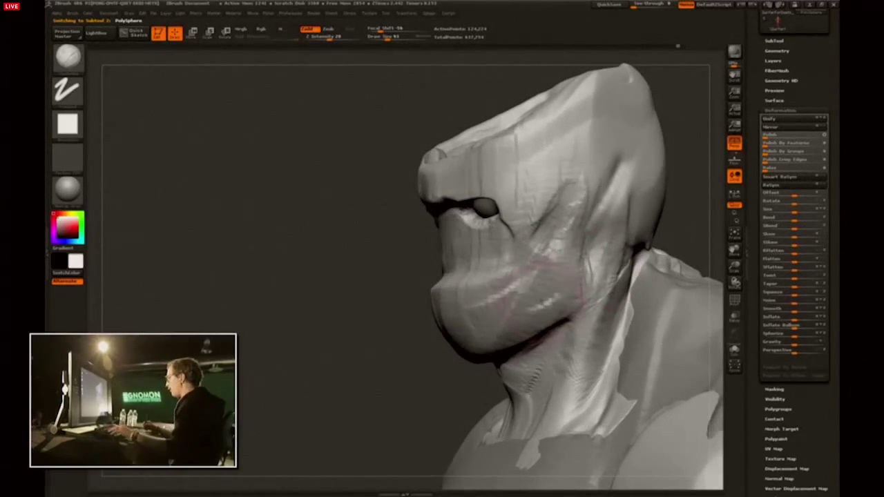
# Cut creases along the right jaw corner and the edge where the head meets the neck with a finer brush.
pyautogui.press('2')
pyautogui.press('s')
pyautogui.moveTo(588, 263); pyautogui.dragTo(583, 263)
pyautogui.moveTo(598, 244); pyautogui.dragTo(591, 306)
pyautogui.moveTo(447, 368); pyautogui.dragTo(500, 364)
pyautogui.moveTo(610, 265); pyautogui.dragTo(549, 257)
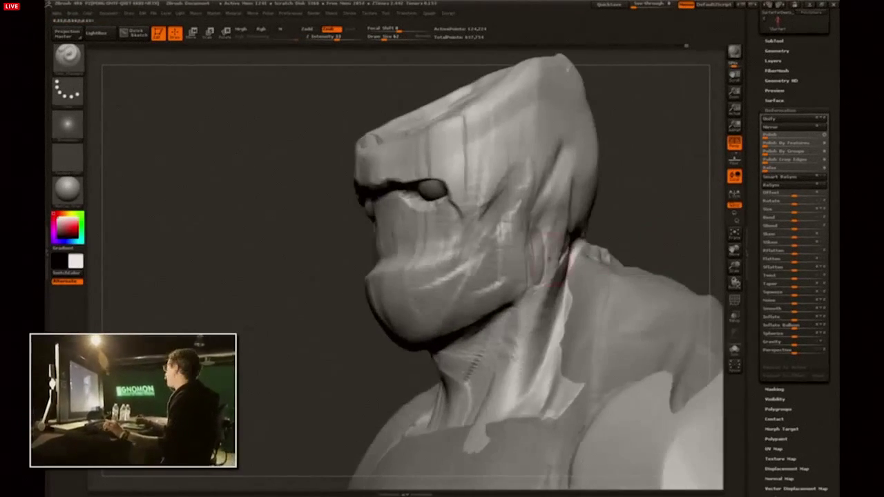
pyautogui.keyDown('alt'); pyautogui.click(538, 255); pyautogui.keyUp('alt')
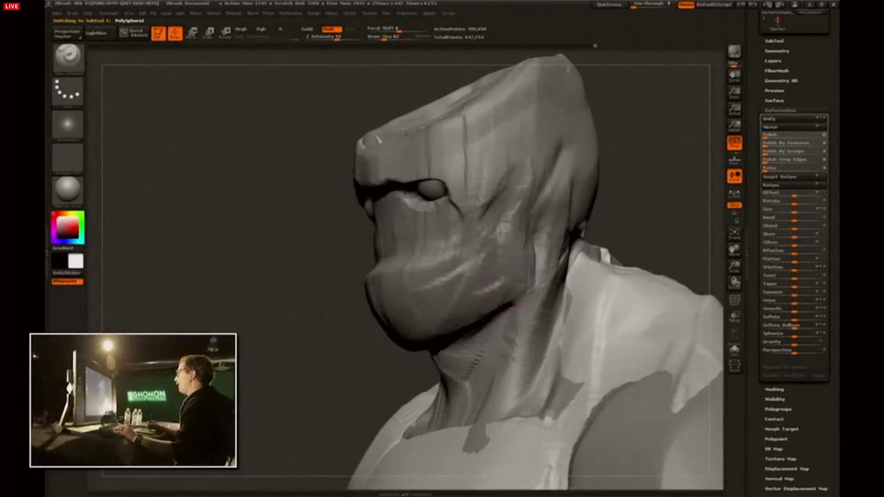
pyautogui.keyDown('alt'); pyautogui.click(511, 290); pyautogui.keyUp('alt')
pyautogui.moveTo(641, 215); pyautogui.dragTo(634, 217)
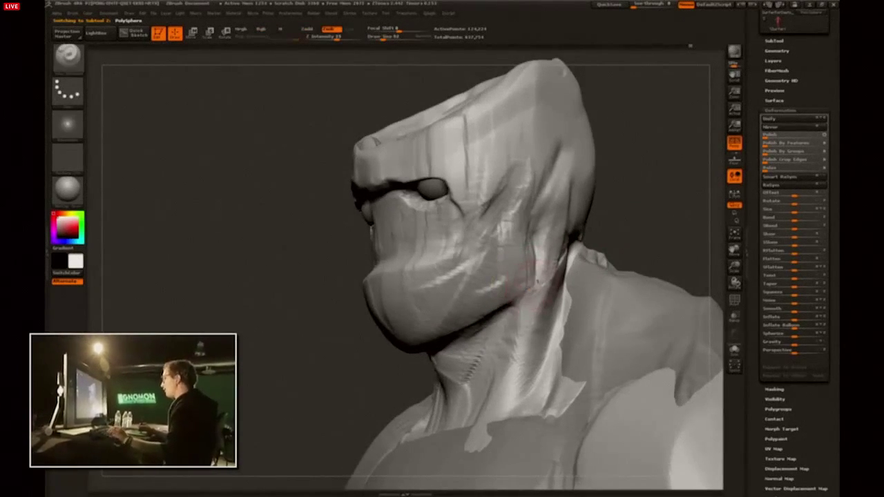
pyautogui.moveTo(390, 397); pyautogui.dragTo(395, 353)
pyautogui.moveTo(507, 314); pyautogui.dragTo(528, 302)
# Make the inner body subtool active and build up the underside of the right jaw with ClayBuildup.
pyautogui.keyDown('alt'); pyautogui.click(531, 404); pyautogui.keyUp('alt')
pyautogui.moveTo(348, 404); pyautogui.dragTo(423, 349)
pyautogui.press('shift')
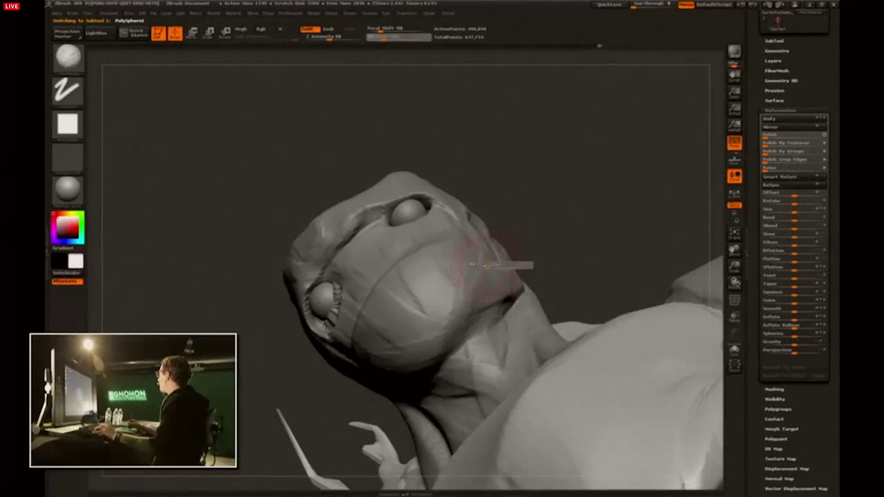
pyautogui.moveTo(555, 181); pyautogui.dragTo(587, 241)
pyautogui.moveTo(496, 182); pyautogui.dragTo(515, 252)
# Cut the mouth line into the right side of the outer head with a much smaller DamStandard brush.
pyautogui.keyDown('alt'); pyautogui.click(464, 225); pyautogui.keyUp('alt')
pyautogui.press('b')
pyautogui.press('d')
pyautogui.press('s')
pyautogui.press('[')
pyautogui.press('[')
pyautogui.press('[')
pyautogui.moveTo(482, 183); pyautogui.dragTo(446, 246)
pyautogui.moveTo(363, 328); pyautogui.dragTo(406, 302)
pyautogui.moveTo(477, 221); pyautogui.dragTo(421, 268)
# Extend the mouth line across the front of the face and around to the left mouth corner.
pyautogui.moveTo(545, 172); pyautogui.dragTo(538, 117)
pyautogui.moveTo(456, 222); pyautogui.dragTo(346, 285)
pyautogui.moveTo(525, 214); pyautogui.dragTo(576, 180)
pyautogui.moveTo(402, 256); pyautogui.dragTo(346, 285)
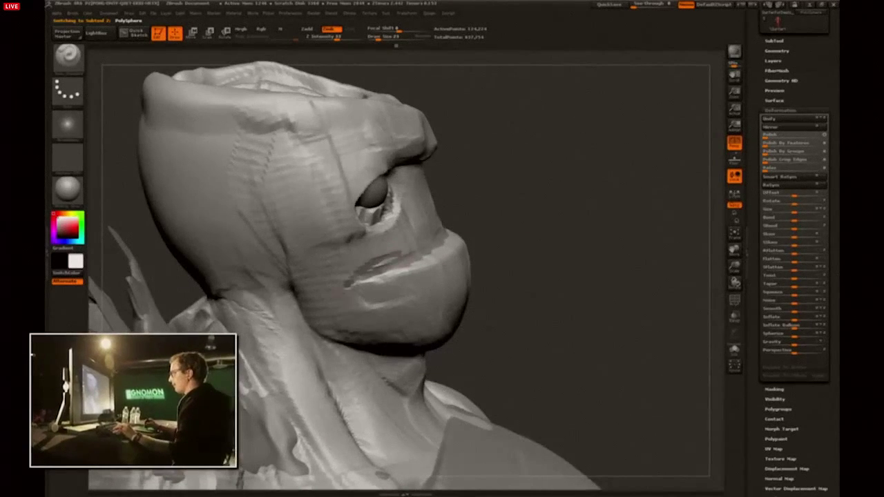
pyautogui.keyDown('alt'); pyautogui.click(406, 260); pyautogui.keyUp('alt')
pyautogui.moveTo(388, 263); pyautogui.dragTo(395, 263)
pyautogui.moveTo(350, 285); pyautogui.dragTo(386, 265)
pyautogui.moveTo(605, 224)
pyautogui.mouseDown()
pyautogui.moveTo(535, 217)
pyautogui.moveTo(636, 234)
pyautogui.moveTo(651, 181)
pyautogui.moveTo(641, 189)
pyautogui.mouseUp()
pyautogui.moveTo(577, 224)
pyautogui.mouseDown()
pyautogui.moveTo(575, 237)
pyautogui.moveTo(546, 225)
pyautogui.mouseUp()
# Carve back the face of the inner body in Solo mode with a large ClayBuildup brush, and restore all subtools.
pyautogui.hotkey('alt', 's')
pyautogui.press('s')
pyautogui.press('b')
pyautogui.press('c')
pyautogui.press('b')
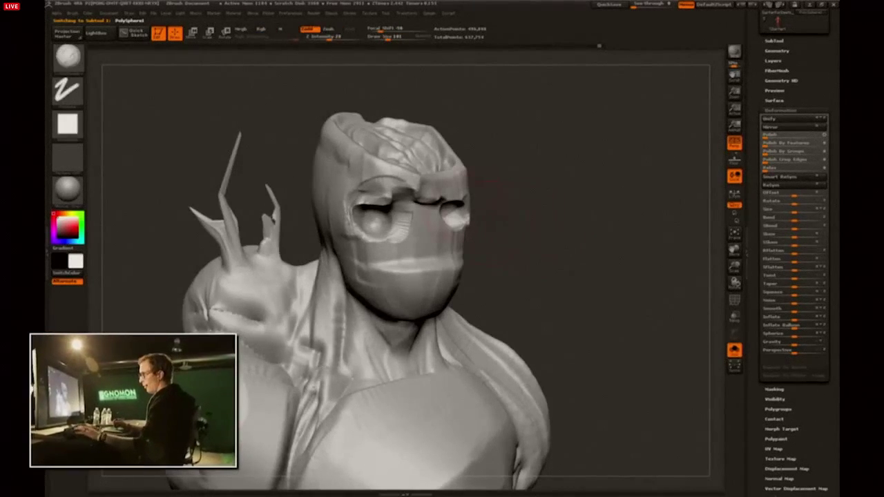
pyautogui.moveTo(523, 186); pyautogui.dragTo(542, 186)
pyautogui.moveTo(363, 242)
pyautogui.keyDown('alt'); pyautogui.mouseDown()
pyautogui.moveTo(361, 207)
pyautogui.moveTo(408, 276)
pyautogui.moveTo(414, 176)
pyautogui.mouseUp(); pyautogui.keyUp('alt')
pyautogui.moveTo(387, 268)
pyautogui.keyDown('alt'); pyautogui.mouseDown()
pyautogui.moveTo(408, 214)
pyautogui.moveTo(397, 200)
pyautogui.moveTo(407, 169)
pyautogui.mouseUp(); pyautogui.keyUp('alt')
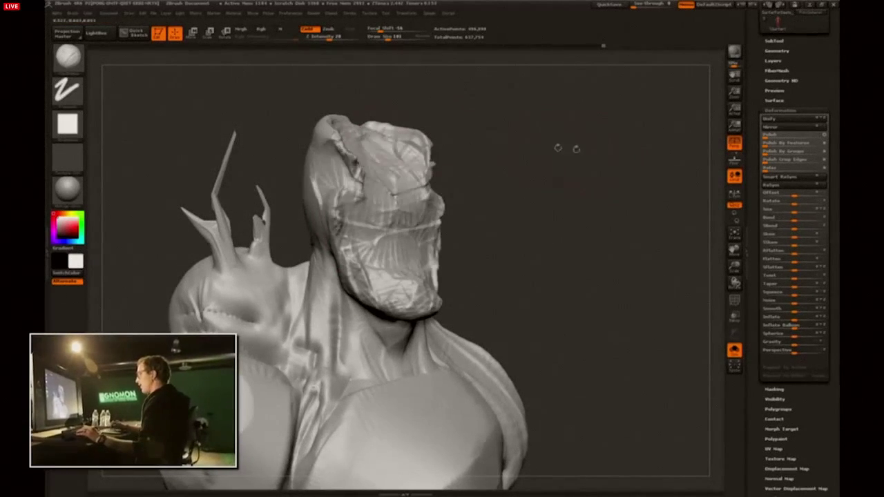
pyautogui.hotkey('alt', 's')
# Subdivide the outer head once and deepen the mouth line toward the right cheek with DamStandard.
pyautogui.moveTo(642, 180)
pyautogui.mouseDown()
pyautogui.moveTo(563, 199)
pyautogui.moveTo(590, 191)
pyautogui.moveTo(577, 196)
pyautogui.moveTo(586, 245)
pyautogui.moveTo(551, 248)
pyautogui.mouseUp()
pyautogui.keyDown('alt'); pyautogui.click(458, 258); pyautogui.keyUp('alt')
pyautogui.press('b')
pyautogui.press('d')
pyautogui.press('s')
pyautogui.press('s')
pyautogui.press('s')
pyautogui.moveTo(413, 291); pyautogui.dragTo(461, 282)
pyautogui.hotkey('ctrl', 'd')
pyautogui.moveTo(388, 298)
pyautogui.mouseDown()
pyautogui.moveTo(472, 279)
pyautogui.moveTo(498, 262)
pyautogui.mouseUp()
pyautogui.moveTo(572, 231); pyautogui.dragTo(497, 235)
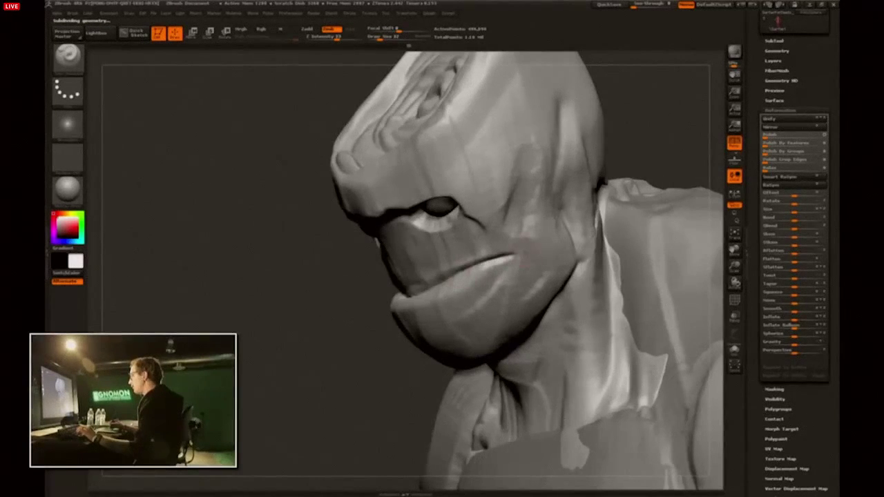
# Carve a curved crease below the right eye socket with a smaller DamStandard brush.
pyautogui.moveTo(322, 323); pyautogui.dragTo(415, 279)
pyautogui.moveTo(324, 242); pyautogui.dragTo(432, 265)
pyautogui.press('[')
pyautogui.moveTo(395, 243); pyautogui.dragTo(461, 236)
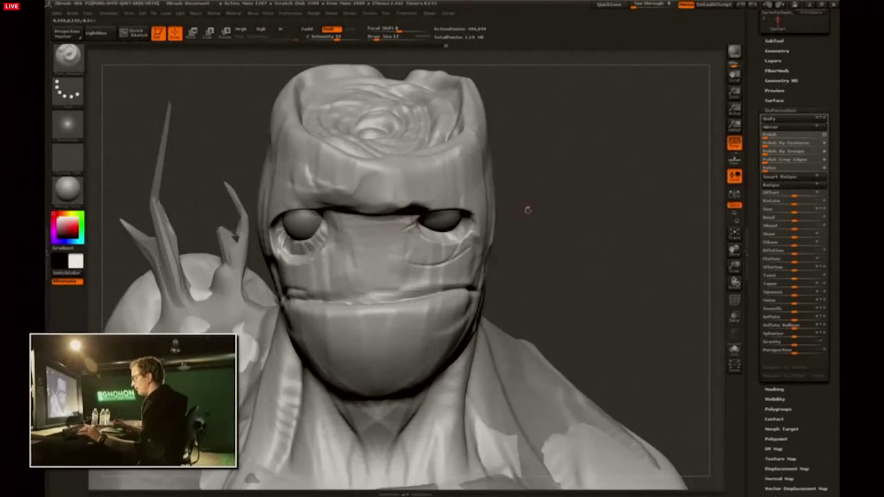
# Refine the brow and work bark creases into the left temple and cheek with ClayBuildup and DamStandard.
pyautogui.moveTo(414, 223); pyautogui.dragTo(432, 192, button='right')
pyautogui.press('2')
pyautogui.press(']')
pyautogui.press(']')
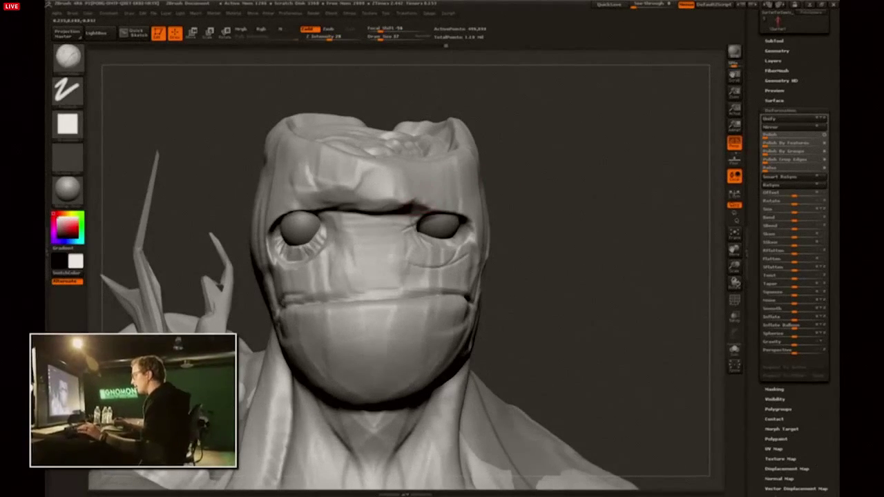
pyautogui.press('b')
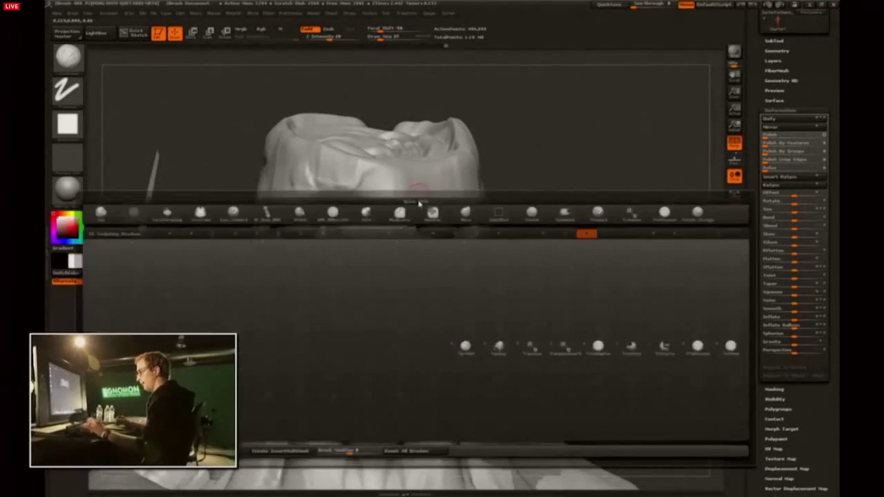
pyautogui.press('d')
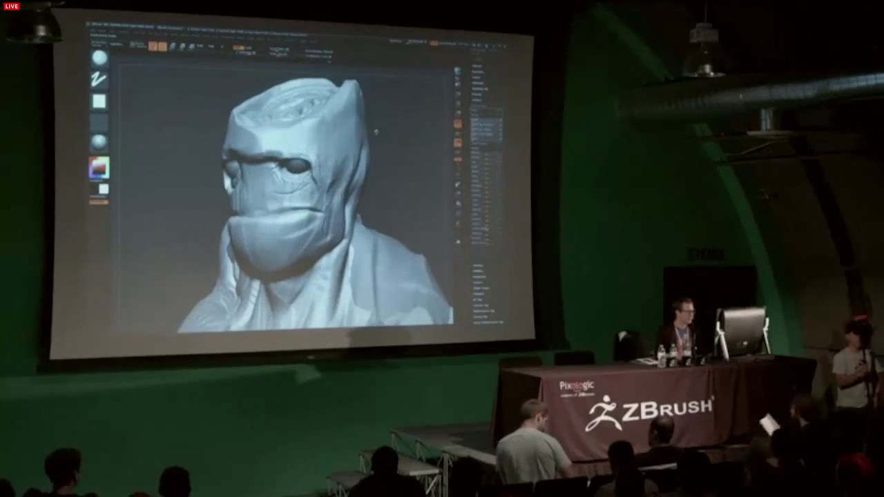
pyautogui.moveTo(374, 132); pyautogui.dragTo(290, 141)
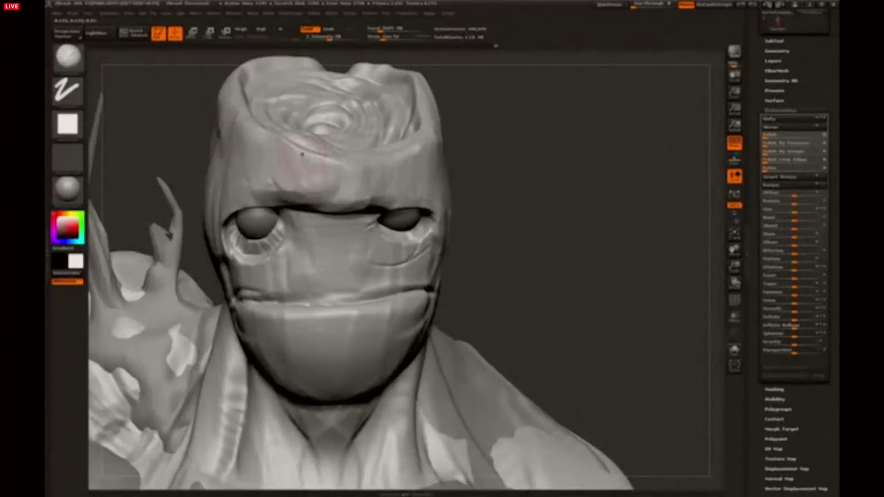
pyautogui.moveTo(495, 45); pyautogui.dragTo(500, 46)
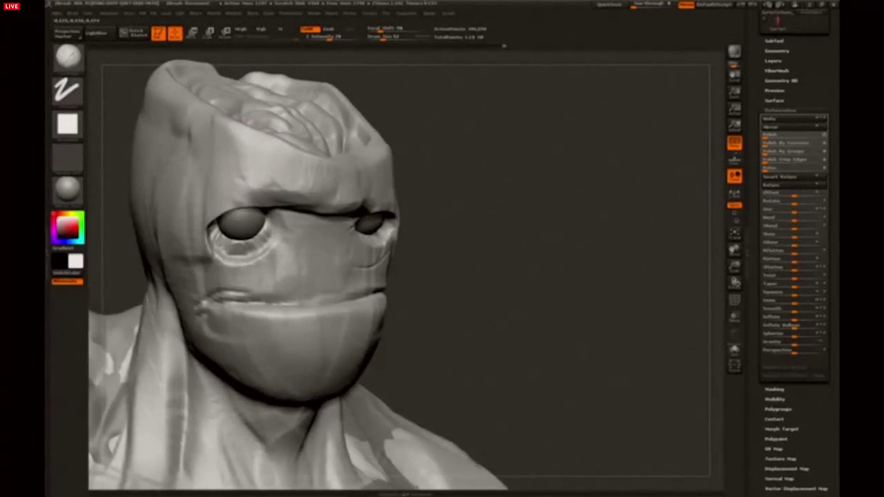
pyautogui.moveTo(872, 377)
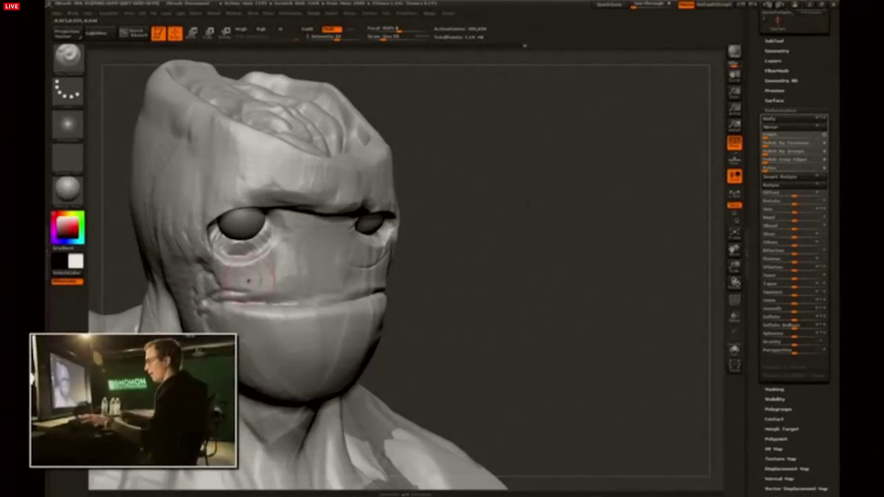
# Shape a small knot hole at the right end of the lower lip with ClayBuildup and a smaller DamStandard brush.
pyautogui.hotkey('alt', 'Tab')
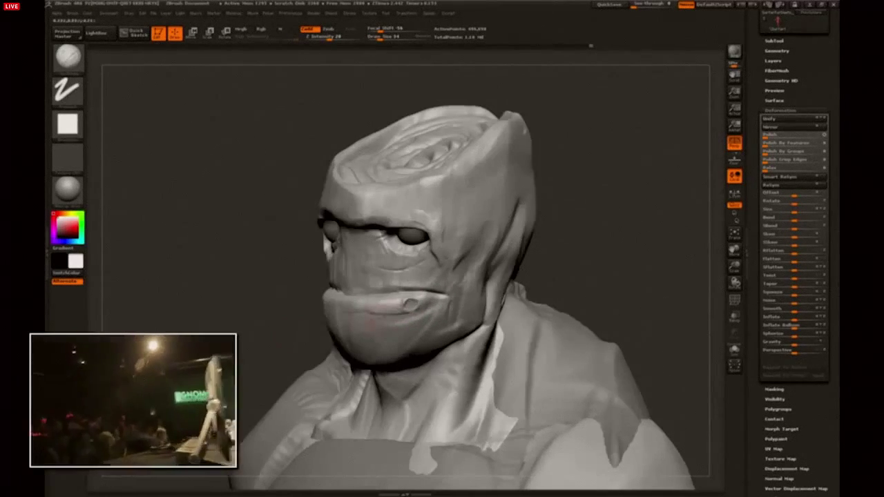
pyautogui.press('1')
pyautogui.keyDown('alt'); pyautogui.moveTo(562, 238); pyautogui.dragTo(566, 297); pyautogui.keyUp('alt')
pyautogui.press('[')
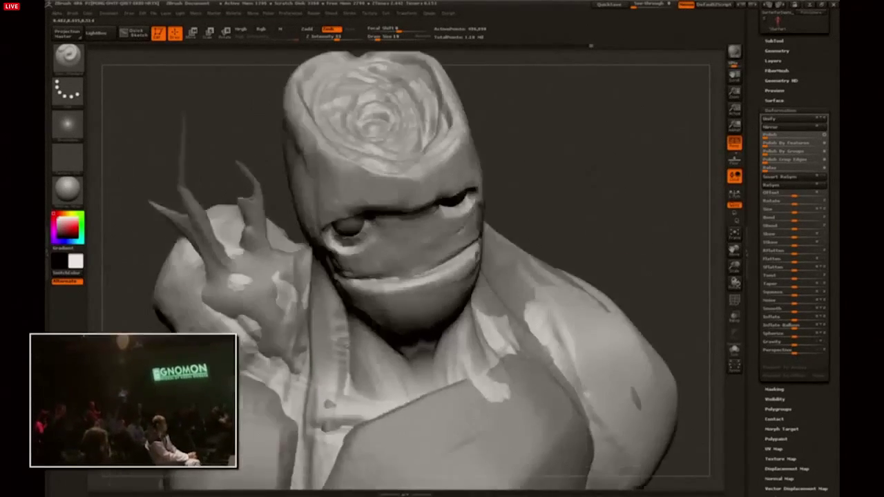
pyautogui.moveTo(586, 228); pyautogui.dragTo(580, 173)
pyautogui.press('2')
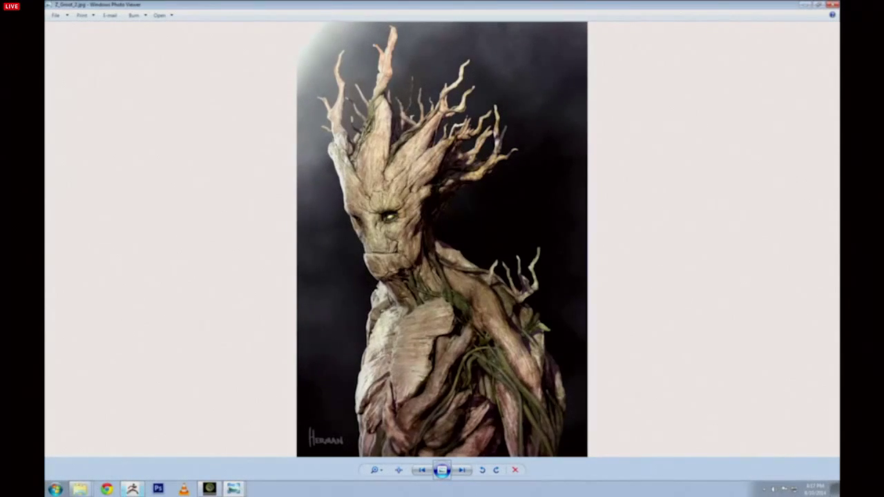
# Return to ZBrush from the Z_Groot_2.jpg reference image and refine the left side of the face below the eye.
pyautogui.hotkey('alt', 'Tab')
pyautogui.moveTo(591, 123); pyautogui.dragTo(552, 138)
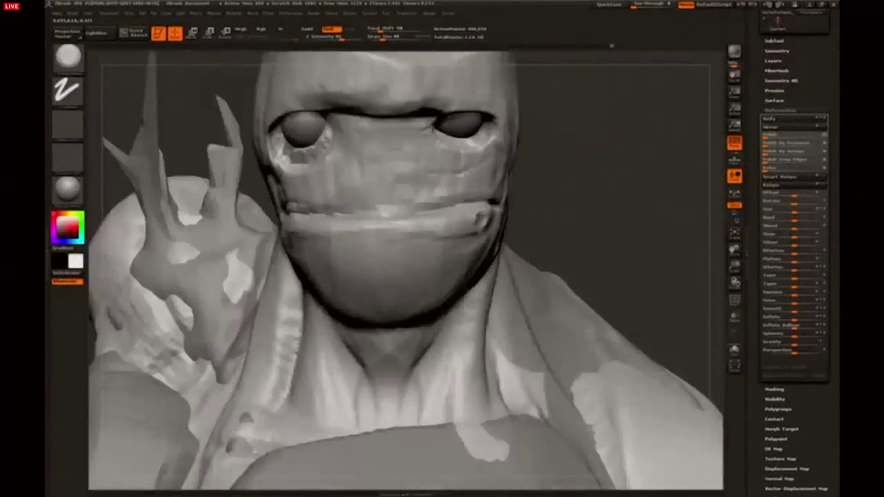
pyautogui.keyDown('alt'); pyautogui.moveTo(617, 215); pyautogui.dragTo(538, 172); pyautogui.keyUp('alt')
pyautogui.moveTo(252, 190)
pyautogui.mouseDown()
pyautogui.moveTo(239, 194)
pyautogui.moveTo(238, 178)
pyautogui.moveTo(242, 207)
pyautogui.moveTo(259, 217)
pyautogui.mouseUp()
# Carve fine bark creases around the mouth and lower lip with a small DamStandard brush.
pyautogui.press('b')
pyautogui.press('d')
pyautogui.press('s')
pyautogui.press('[')
pyautogui.press('[')
pyautogui.moveTo(525, 177); pyautogui.dragTo(460, 180)
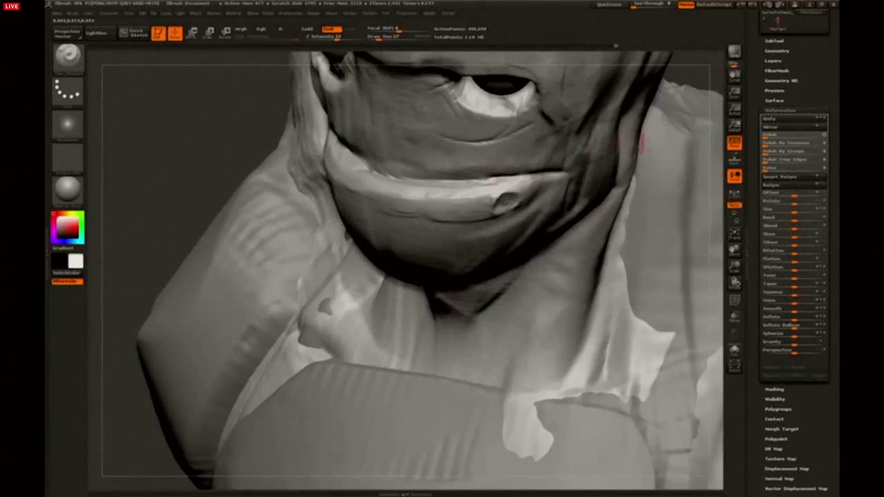
pyautogui.press('f')
pyautogui.moveTo(647, 129)
pyautogui.mouseDown()
pyautogui.moveTo(580, 90)
pyautogui.moveTo(606, 111)
pyautogui.moveTo(579, 144)
pyautogui.mouseUp()
pyautogui.moveTo(328, 274); pyautogui.dragTo(274, 278)
pyautogui.keyDown('alt'); pyautogui.moveTo(587, 142); pyautogui.dragTo(593, 183); pyautogui.keyUp('alt')
pyautogui.press(']')
pyautogui.moveTo(379, 250)
pyautogui.mouseDown()
pyautogui.moveTo(355, 278)
pyautogui.moveTo(293, 308)
pyautogui.mouseUp()
pyautogui.moveTo(619, 137); pyautogui.dragTo(601, 76)
pyautogui.moveTo(552, 124)
pyautogui.mouseDown()
pyautogui.moveTo(583, 134)
pyautogui.moveTo(625, 124)
pyautogui.moveTo(511, 127)
pyautogui.mouseUp()
# Build up the chin surface below the lower lip with a larger ClayBuildup brush.
pyautogui.press('b')
pyautogui.press('c')
pyautogui.press('b')
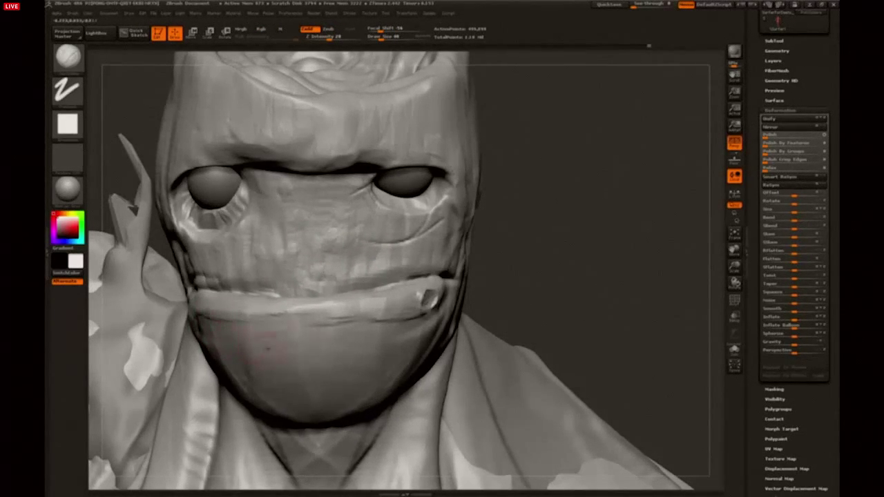
pyautogui.keyDown('alt'); pyautogui.moveTo(573, 267); pyautogui.dragTo(636, 183); pyautogui.keyUp('alt')
pyautogui.moveTo(586, 203); pyautogui.dragTo(514, 190)
pyautogui.press(']')
pyautogui.press(']')
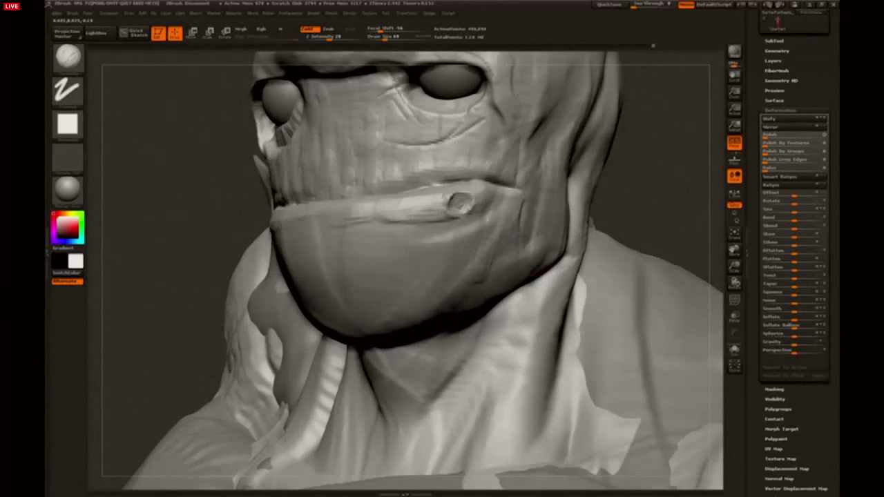
# Add vertical ClayBuildup strokes for bark planes along the right side of the jaw.
pyautogui.moveTo(548, 114)
pyautogui.mouseDown()
pyautogui.moveTo(542, 160)
pyautogui.moveTo(518, 169)
pyautogui.mouseUp()
pyautogui.moveTo(673, 132)
pyautogui.keyDown('alt'); pyautogui.mouseDown()
pyautogui.moveTo(649, 217)
pyautogui.moveTo(622, 190)
pyautogui.mouseUp(); pyautogui.keyUp('alt')
pyautogui.moveTo(502, 239); pyautogui.dragTo(536, 175)
pyautogui.moveTo(512, 213); pyautogui.dragTo(512, 152)
pyautogui.moveTo(505, 194); pyautogui.dragTo(509, 146)
pyautogui.moveTo(228, 197); pyautogui.dragTo(406, 224)
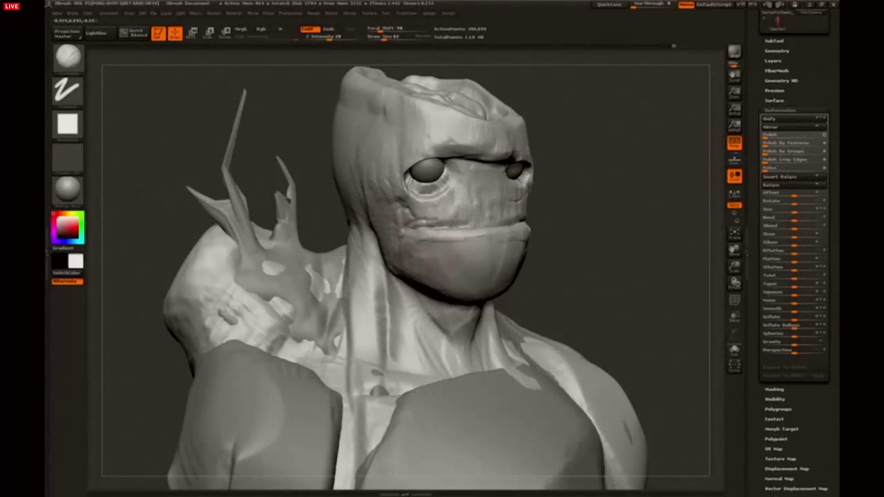
# Build up the left side of the chin and form a small ring-shaped knot on its underside with ClayBuildup.
pyautogui.moveTo(442, 275)
pyautogui.mouseDown()
pyautogui.moveTo(457, 278)
pyautogui.moveTo(445, 293)
pyautogui.mouseUp()
pyautogui.moveTo(545, 335); pyautogui.dragTo(527, 256)
pyautogui.moveTo(455, 265); pyautogui.dragTo(458, 297)
pyautogui.press('[')
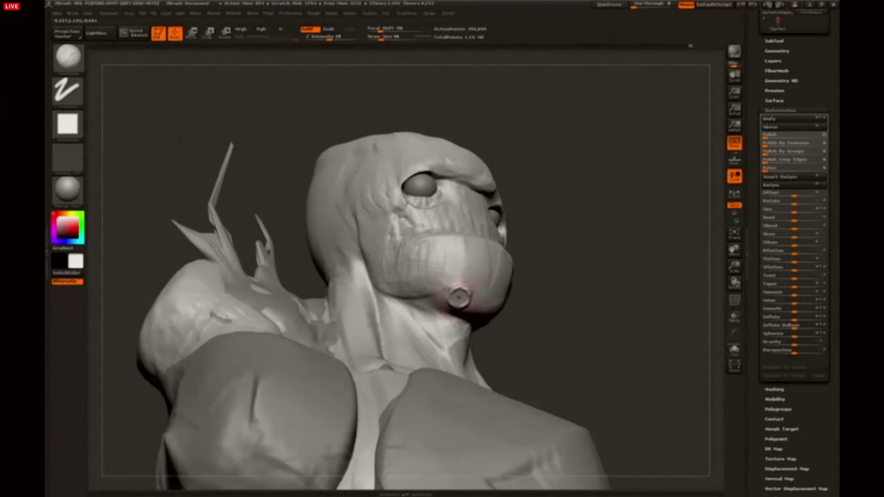
# Detail the knot under the chin with a smaller DamStandard brush.
pyautogui.press('b')
pyautogui.press('d')
pyautogui.press('s')
pyautogui.press('[')
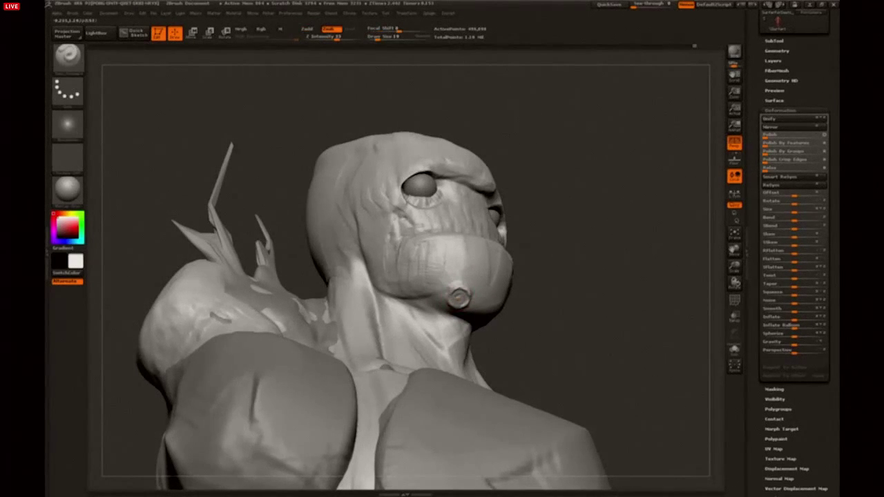
pyautogui.moveTo(565, 288)
pyautogui.mouseDown()
pyautogui.moveTo(546, 321)
pyautogui.moveTo(552, 287)
pyautogui.moveTo(632, 236)
pyautogui.moveTo(629, 207)
pyautogui.moveTo(548, 224)
pyautogui.mouseUp()
# Examine the whole bust from several angles and show the list of its subtools.
pyautogui.press('b')
pyautogui.press('c')
pyautogui.press('b')
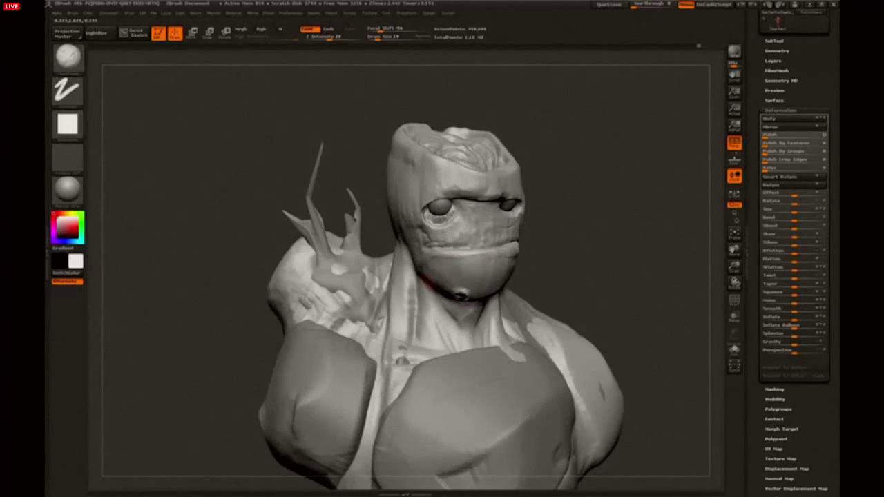
pyautogui.moveTo(621, 231); pyautogui.dragTo(560, 207)
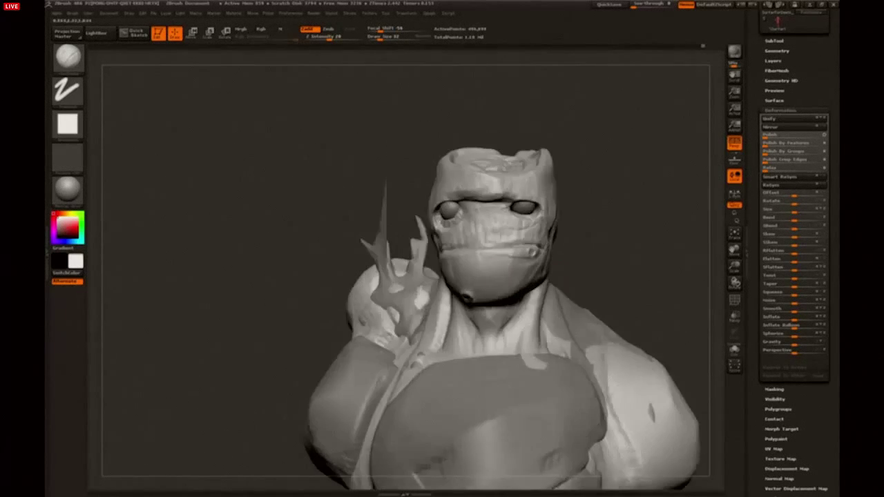
pyautogui.moveTo(631, 257)
pyautogui.keyDown('alt'); pyautogui.mouseDown()
pyautogui.moveTo(631, 219)
pyautogui.moveTo(621, 214)
pyautogui.moveTo(629, 231)
pyautogui.moveTo(654, 238)
pyautogui.mouseUp(); pyautogui.keyUp('alt')
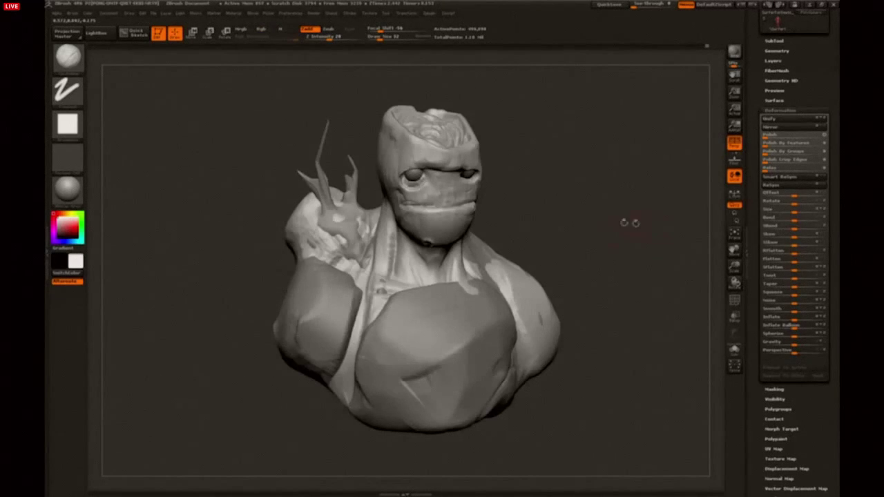
pyautogui.click(802, 111)
pyautogui.moveTo(809, 104); pyautogui.dragTo(809, 176)
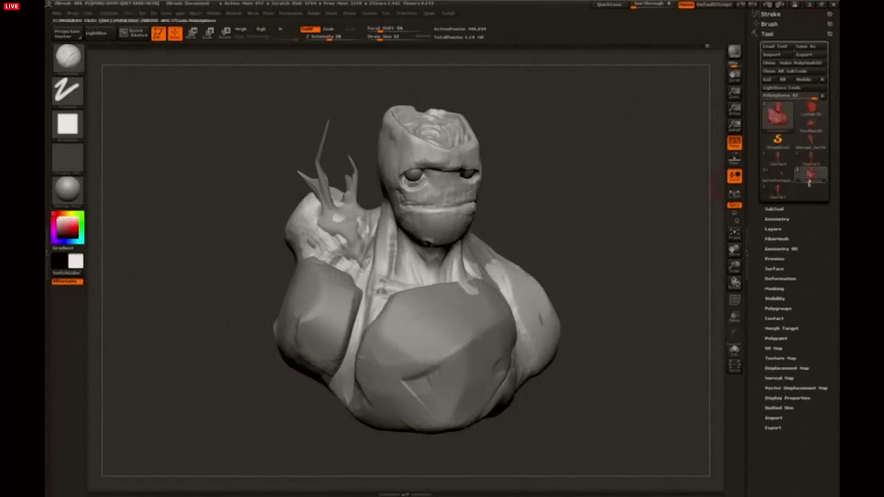
pyautogui.click(773, 207)
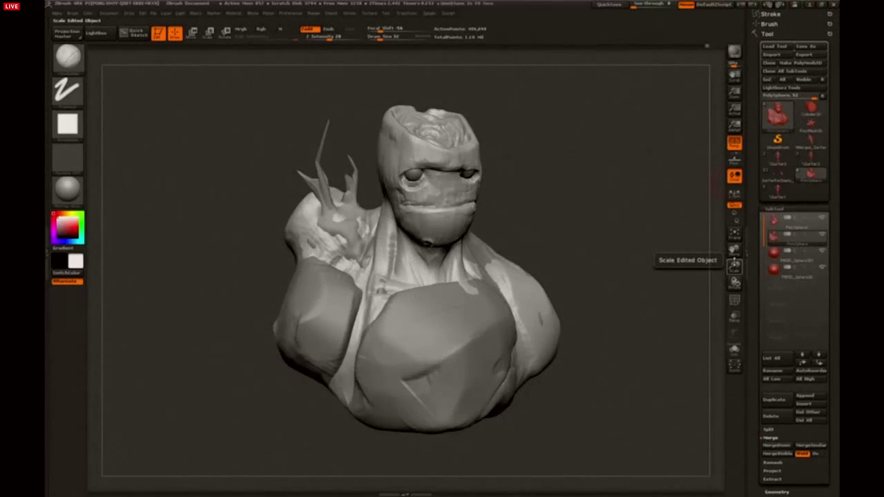
pyautogui.moveTo(734, 266); pyautogui.dragTo(734, 311)
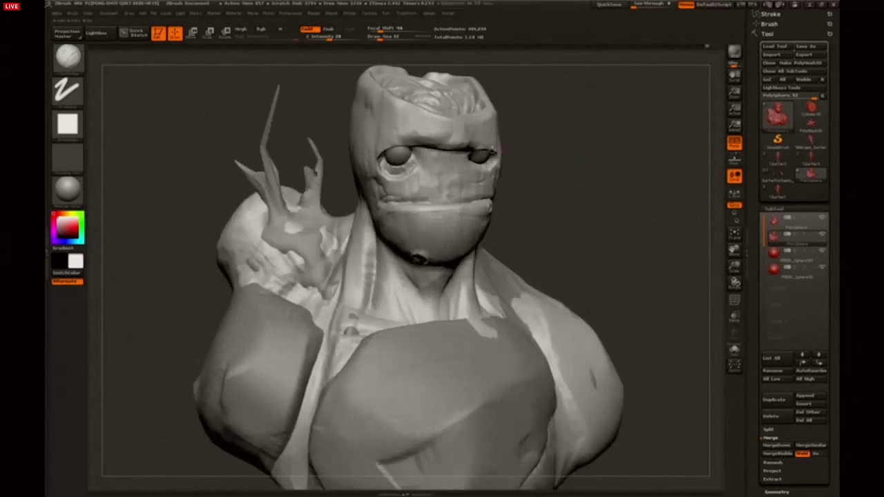
# Touch up the rims of both eye sockets with a small Standard brush.
pyautogui.press('b')
pyautogui.press('s')
pyautogui.press('t')
pyautogui.press('[')
pyautogui.moveTo(385, 162)
pyautogui.mouseDown()
pyautogui.moveTo(395, 170)
pyautogui.moveTo(414, 161)
pyautogui.mouseUp()
pyautogui.moveTo(573, 155)
pyautogui.mouseDown()
pyautogui.moveTo(530, 164)
pyautogui.moveTo(476, 159)
pyautogui.mouseUp()
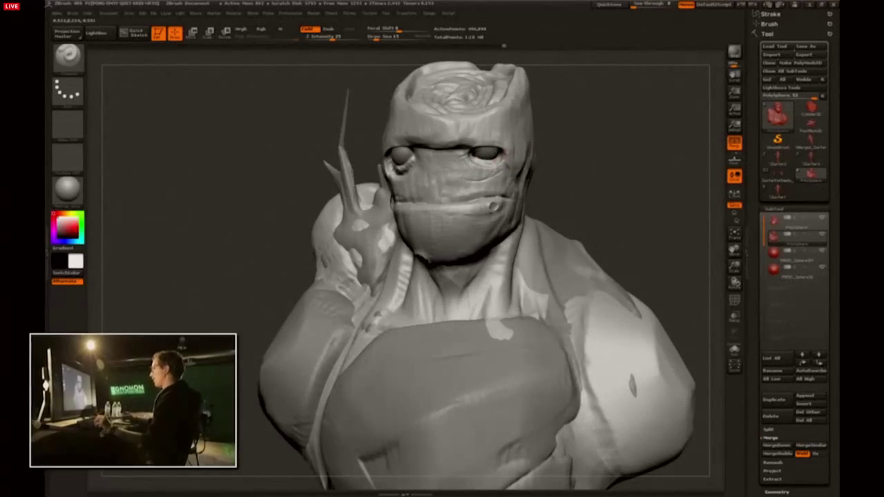
# Choose the CurveTube brush and try to draw a strand across the character's left shoulder on the body mesh.
pyautogui.moveTo(717, 283); pyautogui.dragTo(684, 254)
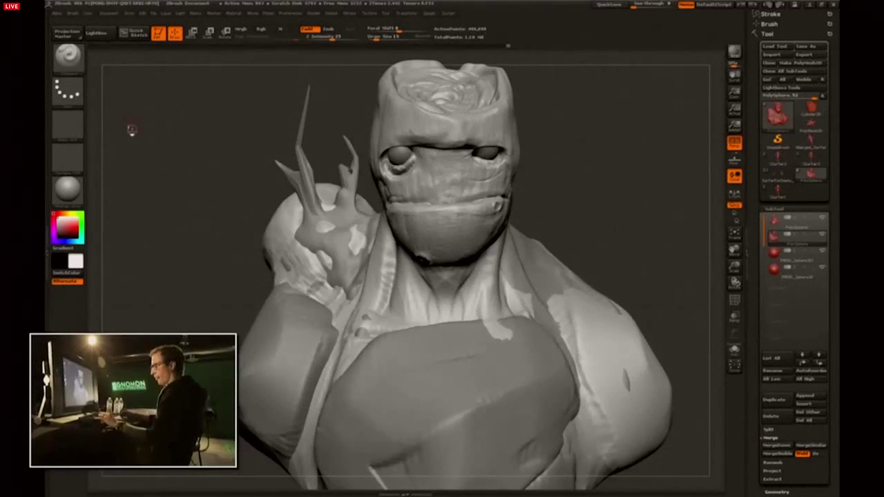
pyautogui.press('b')
pyautogui.click(275, 194)
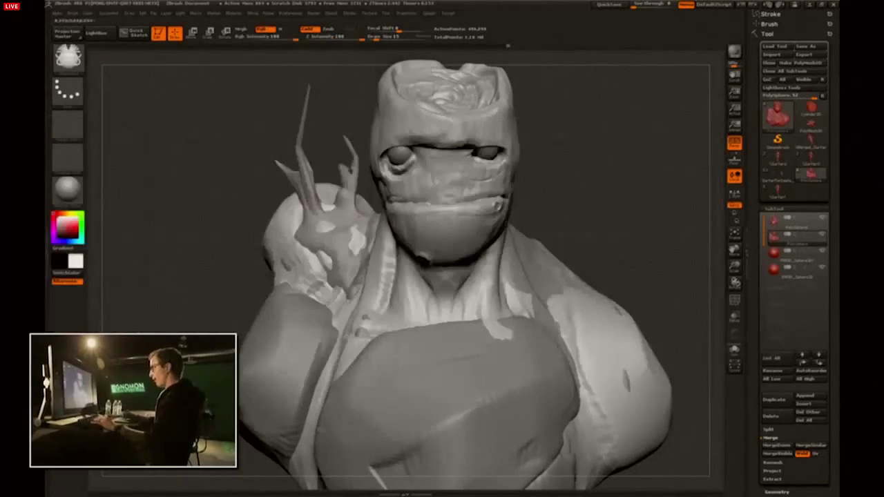
pyautogui.keyDown('alt'); pyautogui.moveTo(643, 233); pyautogui.dragTo(635, 190); pyautogui.keyUp('alt')
pyautogui.moveTo(623, 346); pyautogui.dragTo(554, 193)
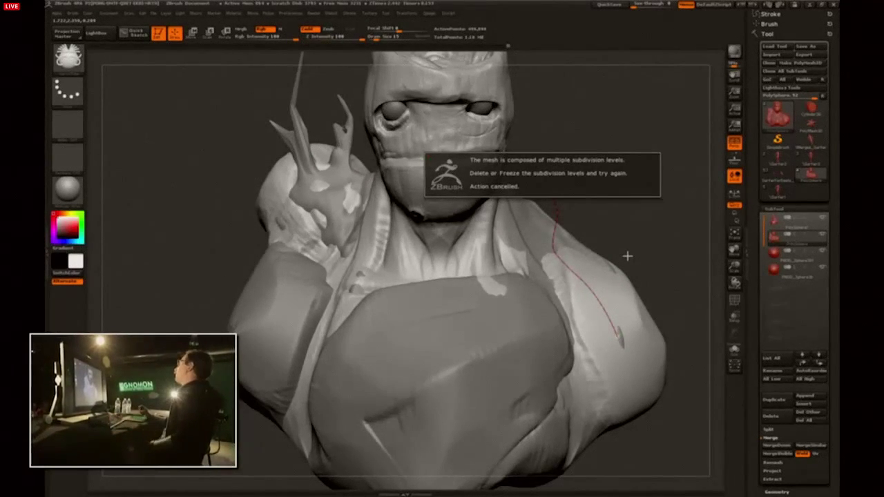
pyautogui.moveTo(674, 250); pyautogui.dragTo(682, 251)
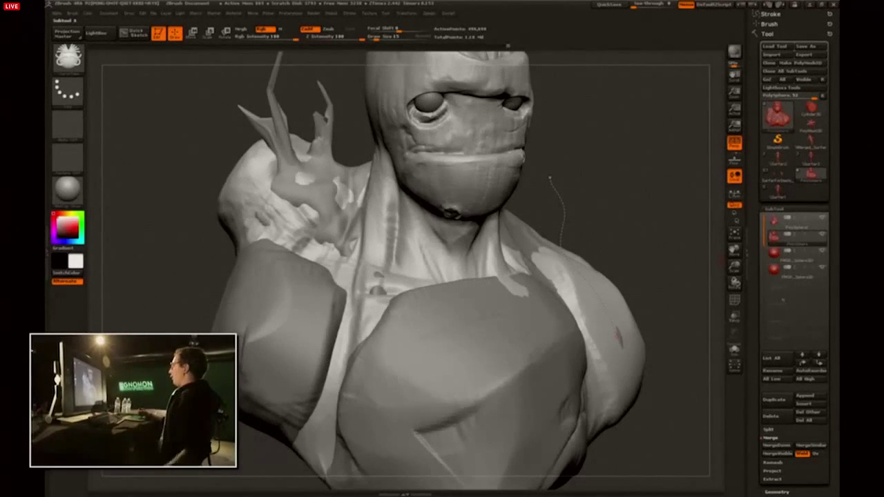
# Duplicate the body subtool and delete the copy's lower subdivision levels.
pyautogui.moveTo(756, 348); pyautogui.dragTo(756, 313)
pyautogui.click(772, 363)
pyautogui.moveTo(760, 405); pyautogui.dragTo(759, 269)
pyautogui.click(776, 321)
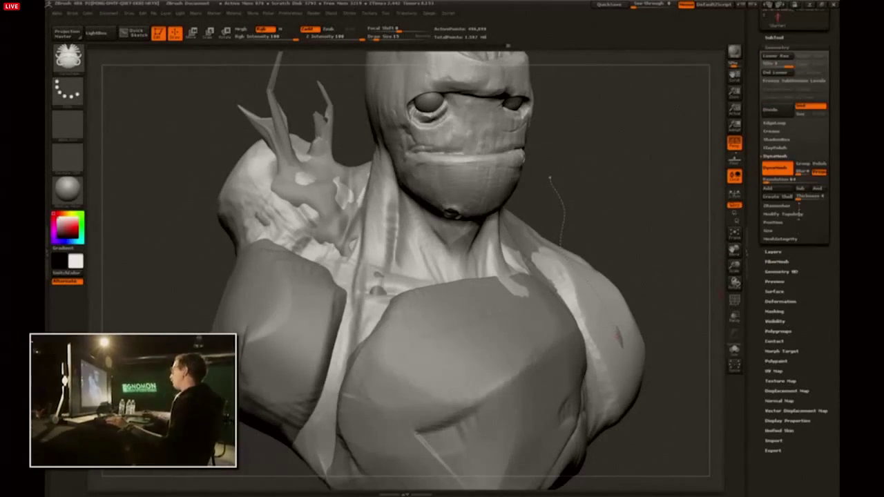
pyautogui.click(775, 47)
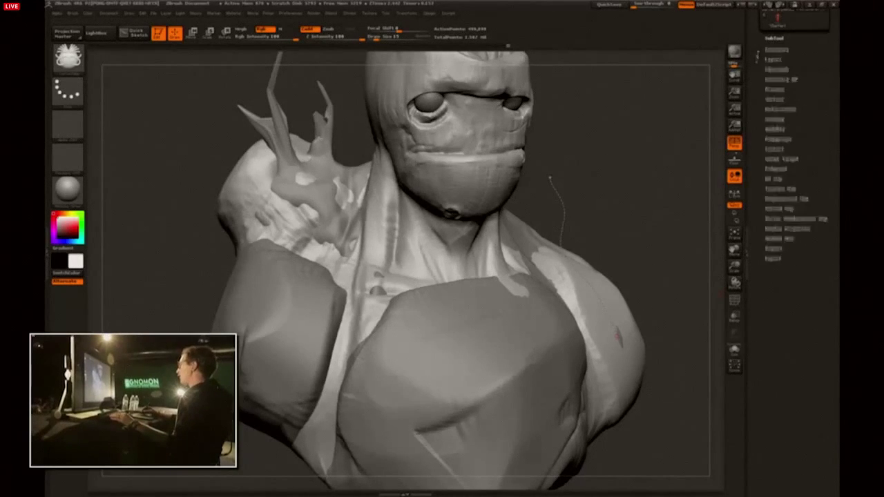
pyautogui.moveTo(758, 41); pyautogui.dragTo(757, 213)
pyautogui.moveTo(680, 209); pyautogui.dragTo(595, 236)
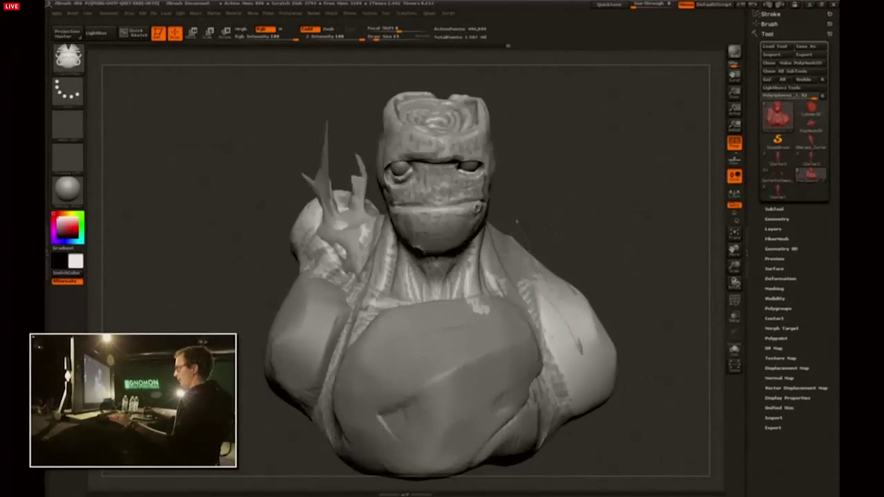
# Draw a long CurveTube strand from the character's left shoulder up beside the head, undoing a stray attempt.
pyautogui.moveTo(497, 415)
pyautogui.mouseDown()
pyautogui.moveTo(480, 270)
pyautogui.moveTo(487, 233)
pyautogui.mouseUp()
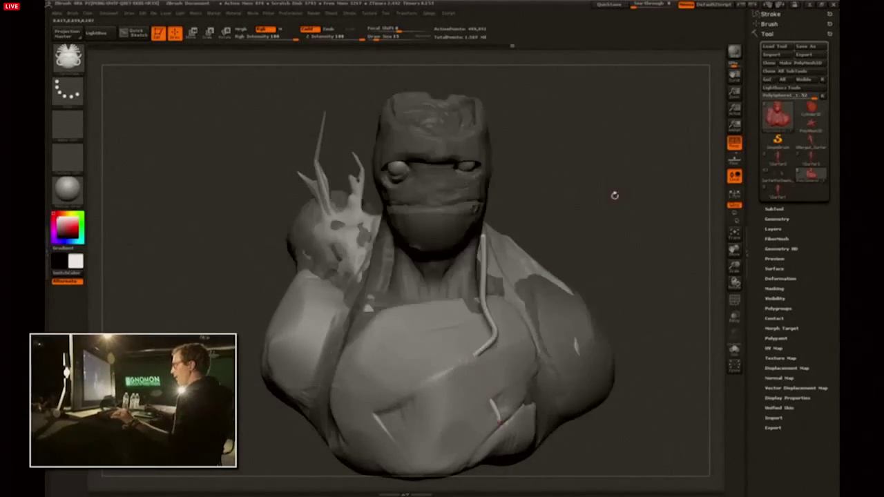
pyautogui.moveTo(613, 196); pyautogui.dragTo(612, 182)
pyautogui.moveTo(530, 218); pyautogui.dragTo(533, 120)
pyautogui.moveTo(653, 130)
pyautogui.mouseDown()
pyautogui.moveTo(678, 150)
pyautogui.moveTo(662, 181)
pyautogui.mouseUp()
pyautogui.moveTo(498, 283); pyautogui.dragTo(502, 150)
pyautogui.moveTo(563, 172); pyautogui.dragTo(587, 223)
pyautogui.hotkey('ctrl', 'z')
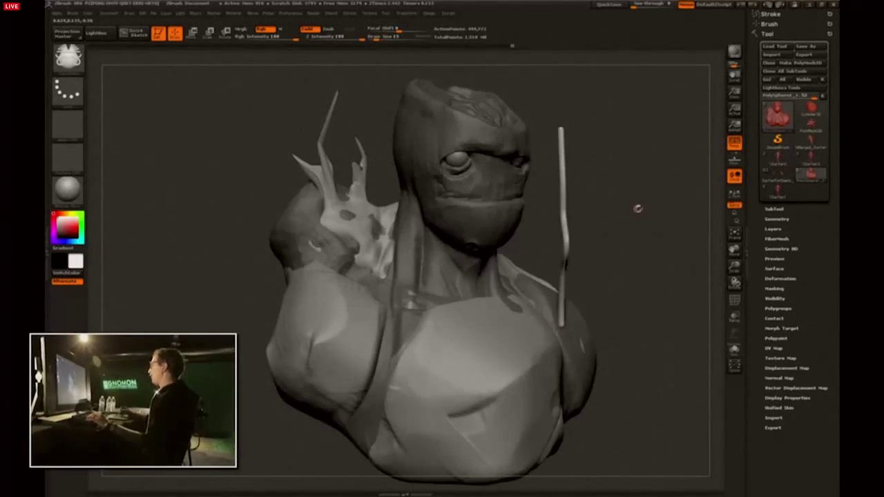
pyautogui.moveTo(638, 209); pyautogui.dragTo(595, 208)
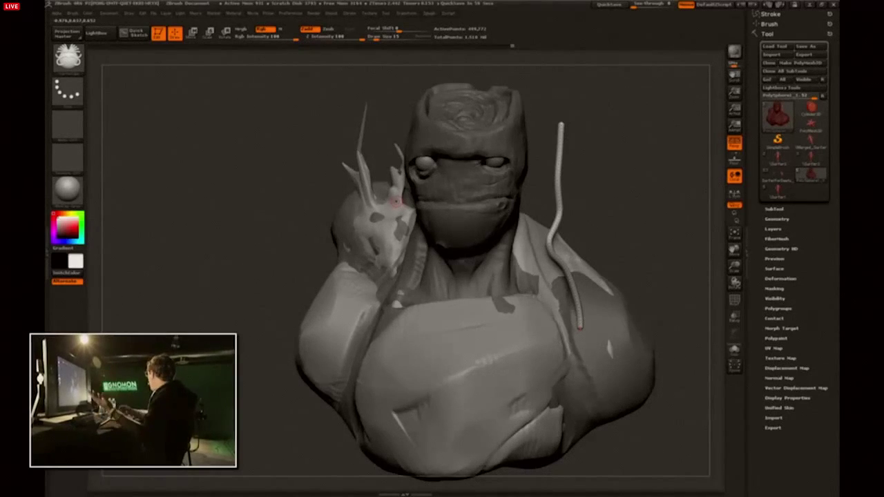
pyautogui.moveTo(636, 234)
pyautogui.mouseDown()
pyautogui.moveTo(666, 236)
pyautogui.moveTo(620, 238)
pyautogui.mouseUp()
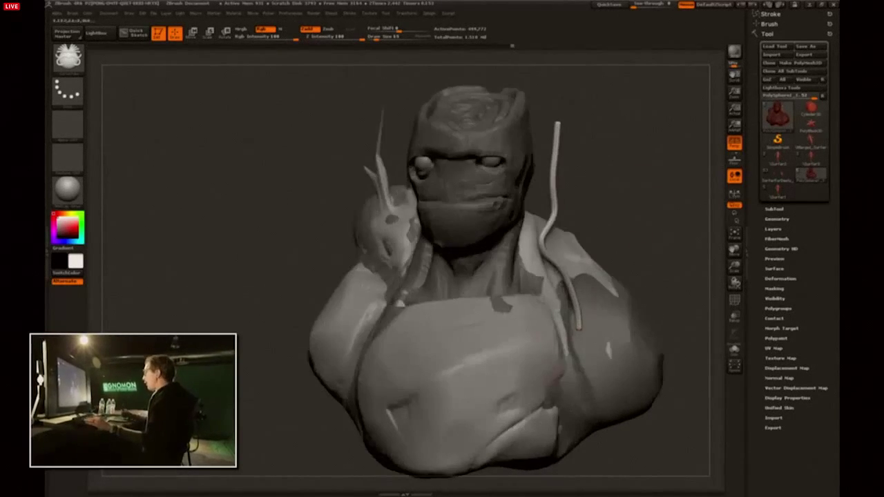
pyautogui.moveTo(523, 205); pyautogui.dragTo(473, 155)
pyautogui.moveTo(657, 204); pyautogui.dragTo(579, 185)
# Bend the long strand in towards the neck and shoulder with a large Move brush.
pyautogui.press('b')
pyautogui.press('m')
pyautogui.press('v')
pyautogui.press('s')
pyautogui.moveTo(404, 180)
pyautogui.mouseDown()
pyautogui.moveTo(428, 181)
pyautogui.moveTo(340, 207)
pyautogui.mouseUp()
pyautogui.moveTo(273, 224)
pyautogui.mouseDown()
pyautogui.moveTo(310, 214)
pyautogui.moveTo(259, 219)
pyautogui.mouseUp()
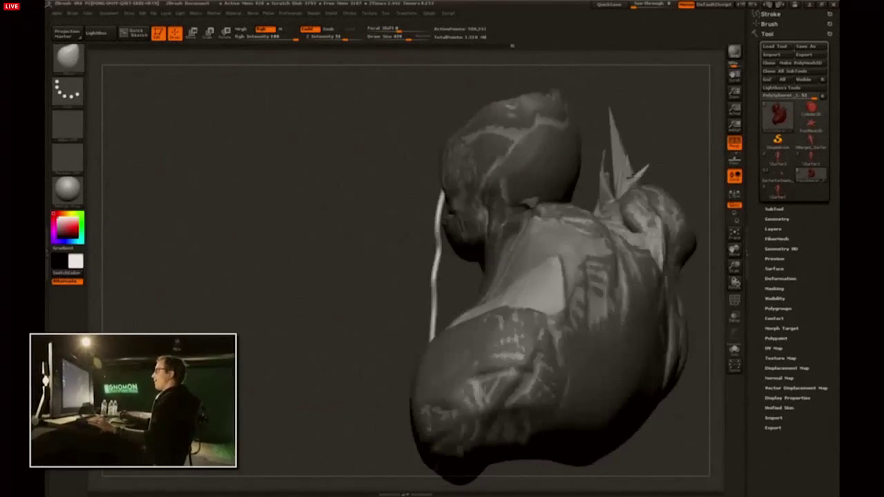
pyautogui.moveTo(434, 233); pyautogui.dragTo(481, 242)
pyautogui.moveTo(671, 142); pyautogui.dragTo(704, 138)
pyautogui.click(774, 15)
pyautogui.moveTo(457, 276)
pyautogui.mouseDown()
pyautogui.moveTo(476, 289)
pyautogui.moveTo(482, 285)
pyautogui.mouseUp()
pyautogui.moveTo(389, 268); pyautogui.dragTo(469, 245)
# Tuck the strand's upper section against the side of the neck with Move brushes of different sizes.
pyautogui.press('s')
pyautogui.moveTo(483, 248); pyautogui.dragTo(466, 261)
pyautogui.press('s')
pyautogui.press('s')
pyautogui.moveTo(480, 254); pyautogui.dragTo(496, 253)
pyautogui.moveTo(488, 283); pyautogui.dragTo(492, 278)
pyautogui.moveTo(393, 257); pyautogui.dragTo(346, 256)
pyautogui.press(']')
pyautogui.moveTo(495, 282); pyautogui.dragTo(502, 275)
pyautogui.moveTo(387, 257); pyautogui.dragTo(415, 256)
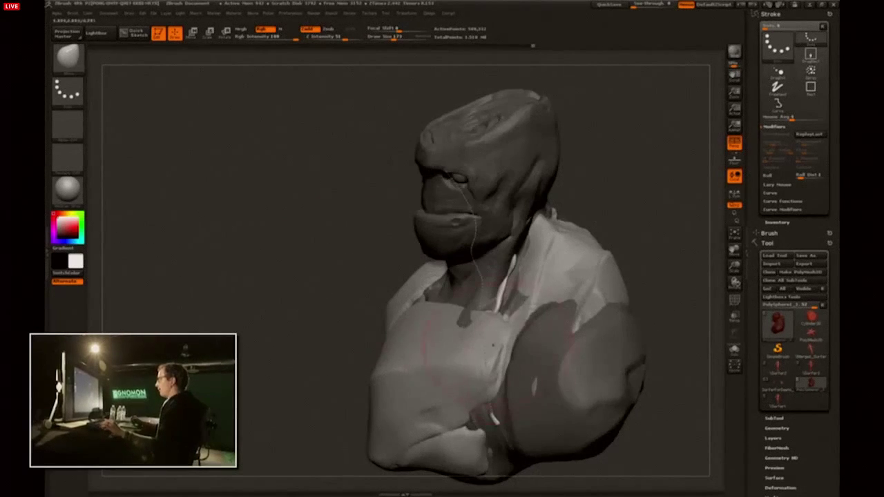
# Shape the strand's lower end beside the armpit with the Move brush and delete its guide curve.
pyautogui.moveTo(494, 417); pyautogui.dragTo(484, 428)
pyautogui.moveTo(337, 418); pyautogui.dragTo(400, 416)
pyautogui.press('s')
pyautogui.moveTo(497, 422); pyautogui.dragTo(487, 422)
pyautogui.click(782, 201)
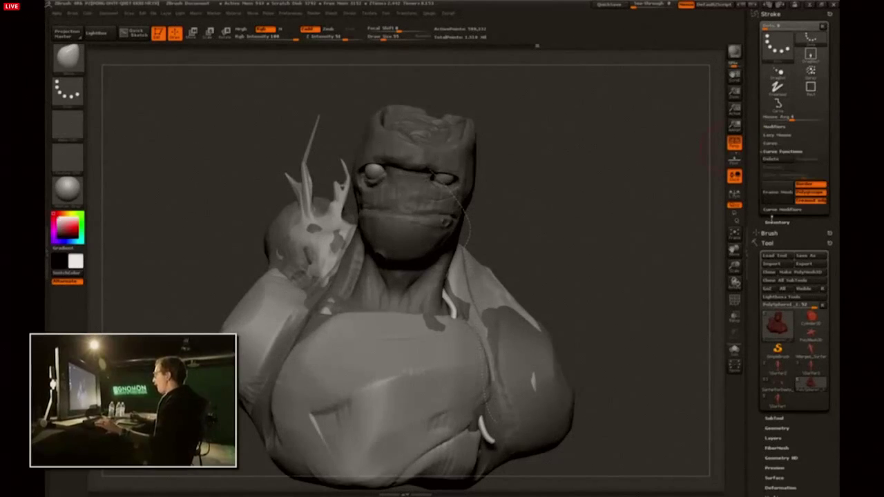
# Pull the strand's lower end down along the edge of the chest plate below the armpit with the Move brush.
pyautogui.keyDown('alt'); pyautogui.moveTo(562, 332); pyautogui.dragTo(582, 226); pyautogui.keyUp('alt')
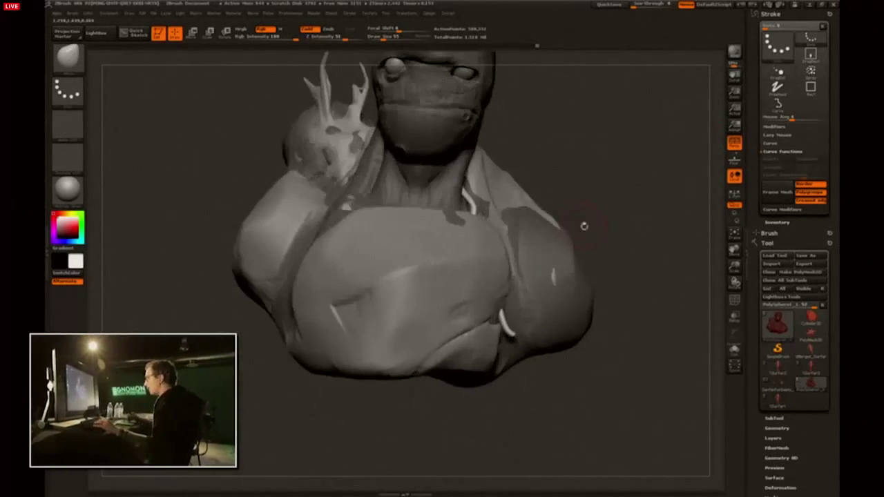
pyautogui.moveTo(536, 394); pyautogui.dragTo(550, 385)
pyautogui.press('s')
pyautogui.click(553, 382)
pyautogui.moveTo(515, 339); pyautogui.dragTo(505, 358)
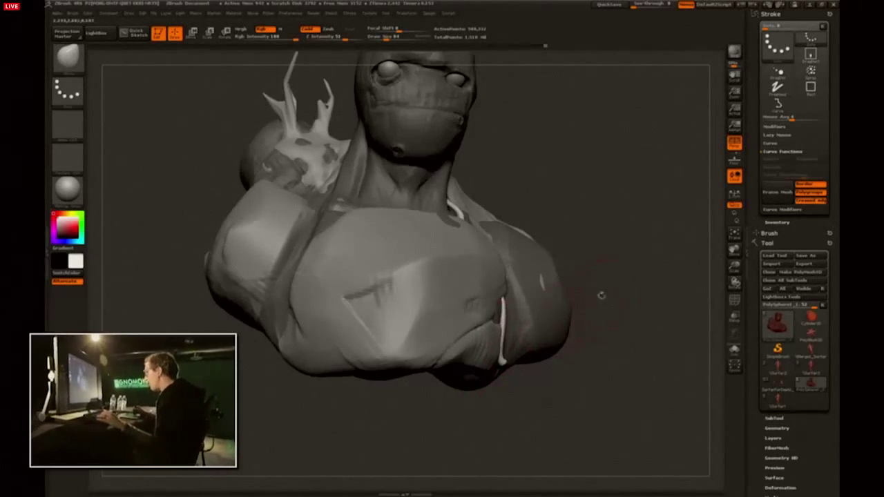
pyautogui.moveTo(606, 294); pyautogui.dragTo(512, 300)
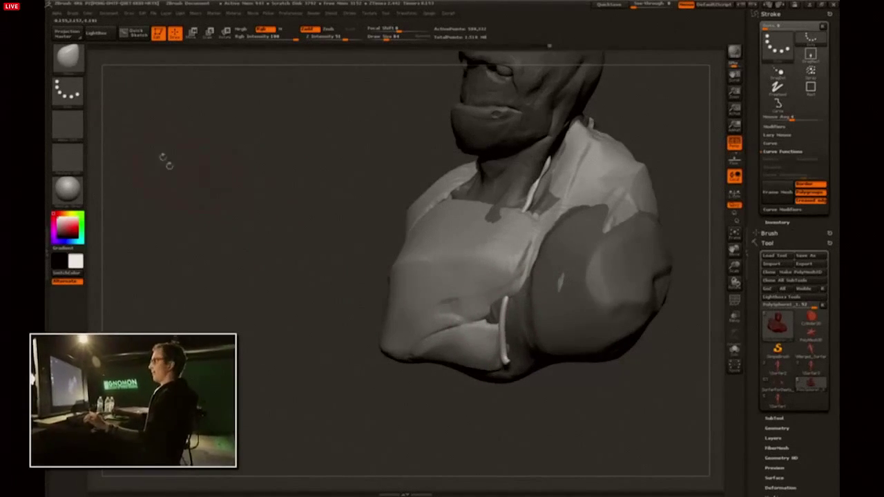
# Draw a second, thicker CurveTube strand from the side of the head down the neck to the collar.
pyautogui.click(67, 57)
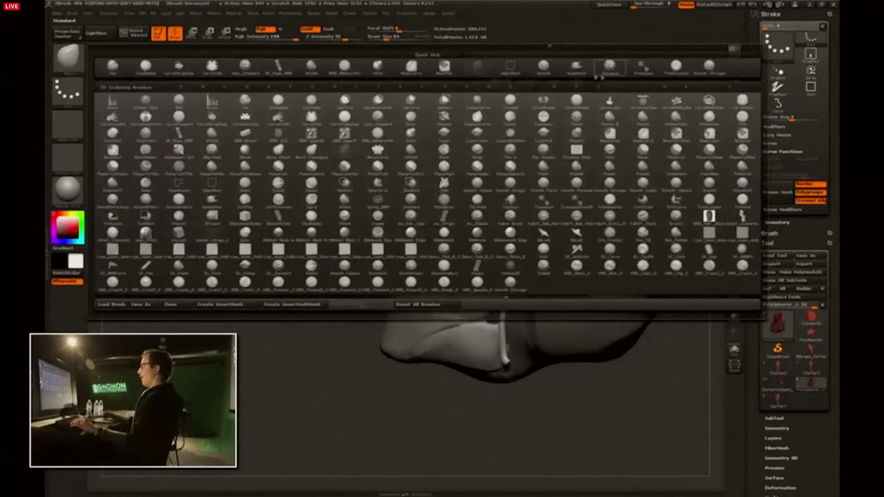
pyautogui.click(214, 66)
pyautogui.press('s')
pyautogui.moveTo(519, 317); pyautogui.dragTo(512, 317)
pyautogui.moveTo(610, 128)
pyautogui.mouseDown()
pyautogui.moveTo(639, 132)
pyautogui.moveTo(581, 201)
pyautogui.moveTo(537, 221)
pyautogui.moveTo(550, 221)
pyautogui.moveTo(524, 210)
pyautogui.mouseUp()
pyautogui.press('s')
pyautogui.press('s')
pyautogui.press('s')
pyautogui.moveTo(515, 172); pyautogui.dragTo(504, 241)
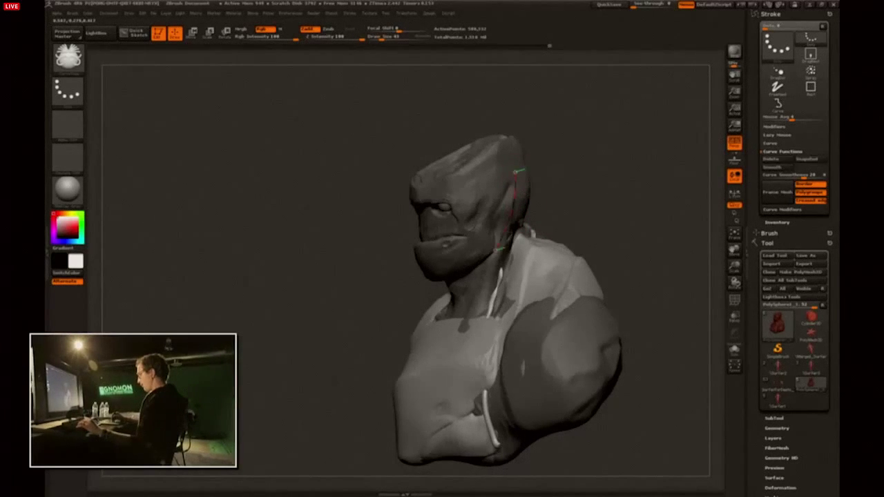
pyautogui.moveTo(445, 419); pyautogui.dragTo(445, 421)
pyautogui.moveTo(602, 200); pyautogui.dragTo(620, 213)
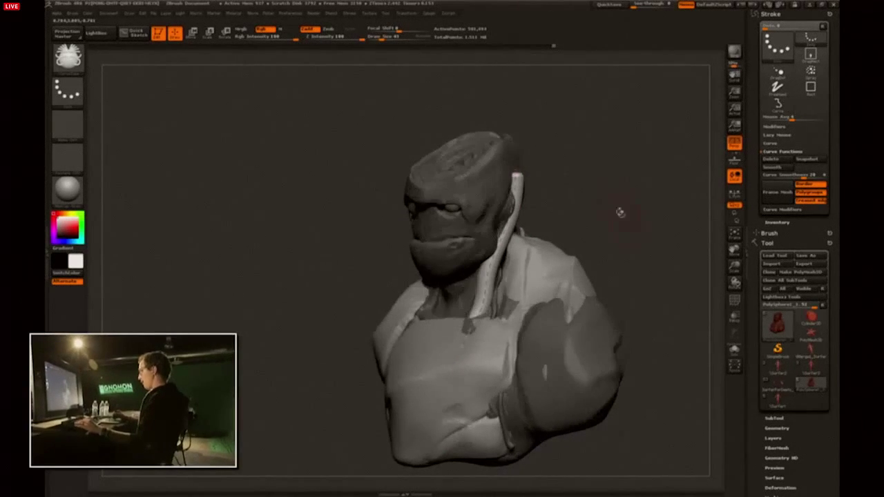
# Delete the second strand's guide curve and push the strand into the head and neck with the Move brush.
pyautogui.click(772, 160)
pyautogui.press('b')
pyautogui.press('m')
pyautogui.press('v')
pyautogui.press('s')
pyautogui.moveTo(516, 191)
pyautogui.mouseDown()
pyautogui.moveTo(522, 189)
pyautogui.moveTo(504, 207)
pyautogui.mouseUp()
pyautogui.moveTo(510, 243); pyautogui.dragTo(488, 260)
pyautogui.press('s')
pyautogui.click(499, 261)
pyautogui.moveTo(594, 193); pyautogui.dragTo(678, 208)
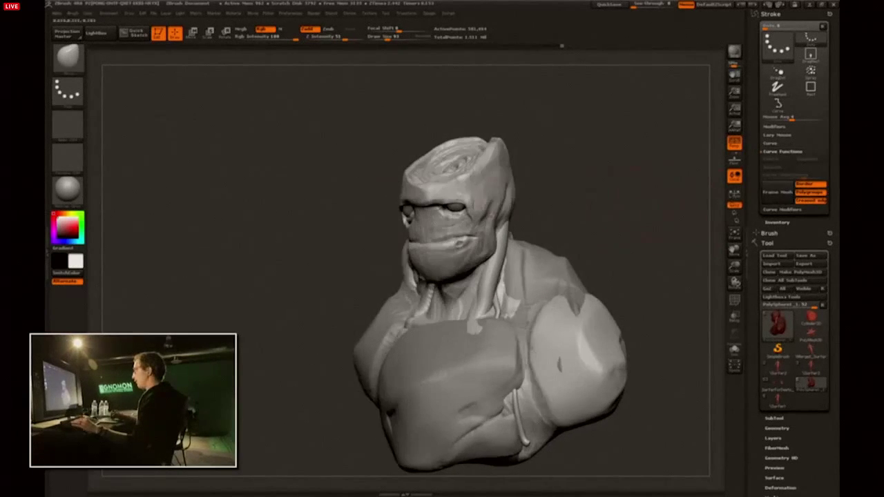
# Draw a thin CurveTube strand from the chest plate's upper edge up to the jaw.
pyautogui.click(68, 56)
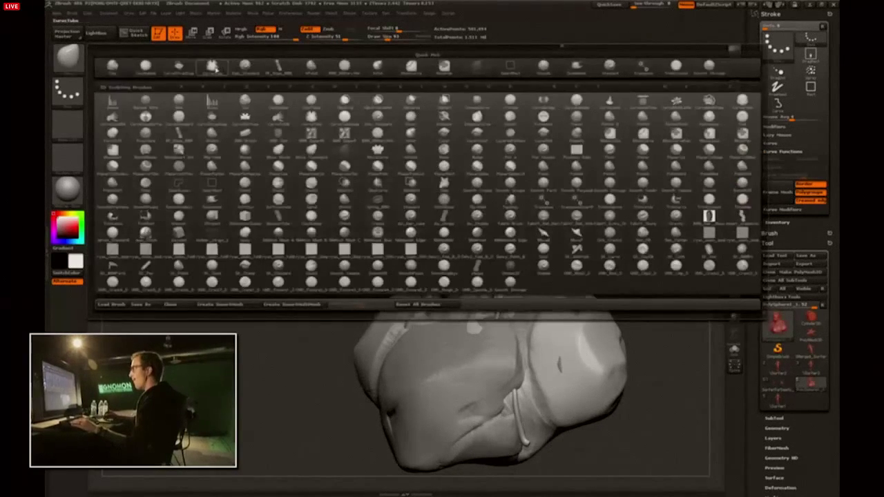
pyautogui.click(215, 67)
pyautogui.press('s')
pyautogui.click(548, 223)
pyautogui.moveTo(552, 224)
pyautogui.mouseDown()
pyautogui.moveTo(589, 224)
pyautogui.moveTo(596, 171)
pyautogui.moveTo(610, 159)
pyautogui.mouseUp()
pyautogui.press('s')
pyautogui.click(592, 173)
pyautogui.moveTo(610, 159)
pyautogui.keyDown('alt'); pyautogui.mouseDown()
pyautogui.moveTo(615, 175)
pyautogui.moveTo(603, 179)
pyautogui.mouseUp(); pyautogui.keyUp('alt')
pyautogui.moveTo(409, 318); pyautogui.dragTo(487, 161)
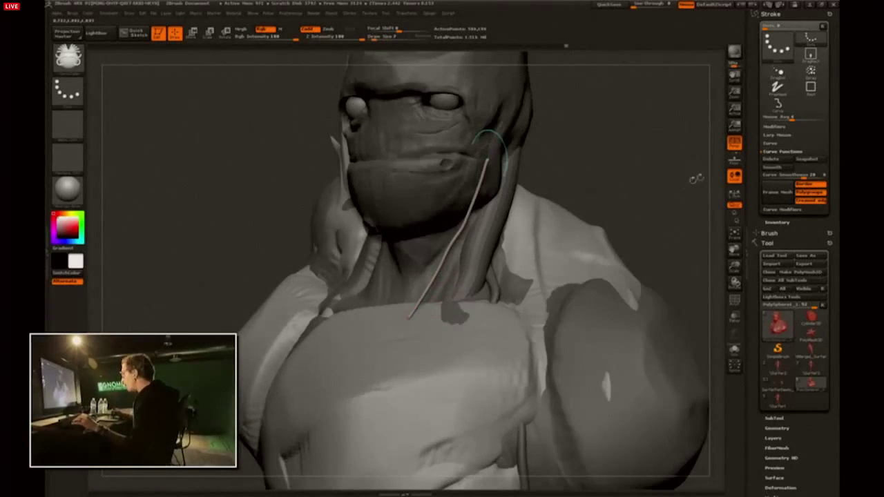
# Thicken the thin neck strand by reapplying its curve at a larger brush size, and delete its guide curve.
pyautogui.press('s')
pyautogui.click(509, 267)
pyautogui.click(448, 248)
pyautogui.press('s')
pyautogui.click(556, 182)
pyautogui.click(454, 237)
pyautogui.click(771, 159)
# Bend the neck strand under the jaw and fit its lower end onto the chest plate with the Move brush.
pyautogui.press('b')
pyautogui.press('m')
pyautogui.press('v')
pyautogui.press('s')
pyautogui.click(460, 206)
pyautogui.moveTo(483, 169)
pyautogui.mouseDown()
pyautogui.moveTo(454, 215)
pyautogui.moveTo(469, 200)
pyautogui.mouseUp()
pyautogui.moveTo(580, 179); pyautogui.dragTo(489, 238)
pyautogui.moveTo(387, 263)
pyautogui.mouseDown()
pyautogui.moveTo(459, 261)
pyautogui.moveTo(447, 250)
pyautogui.moveTo(481, 211)
pyautogui.mouseUp()
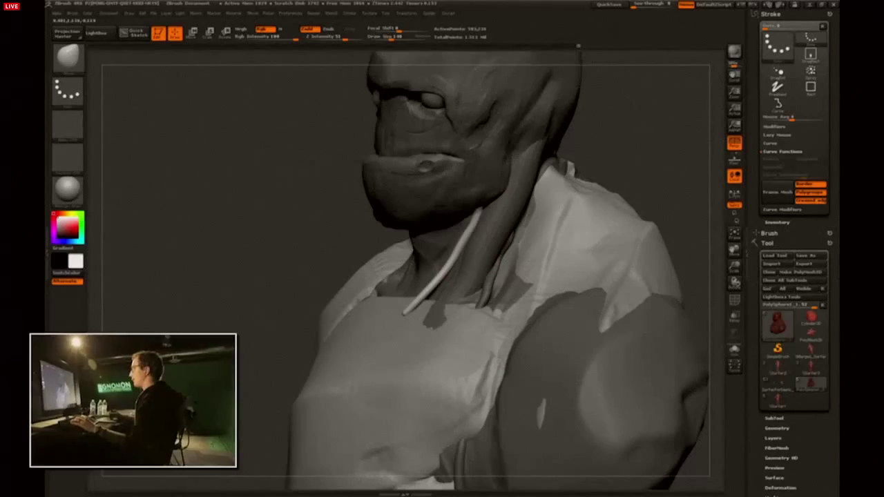
pyautogui.moveTo(417, 301); pyautogui.dragTo(408, 294)
pyautogui.moveTo(601, 142); pyautogui.dragTo(686, 151)
# Switch to the original body subtool and carve the chest around the neck strand's lower end with a smaller DamStandard brush.
pyautogui.keyDown('alt'); pyautogui.click(562, 224); pyautogui.keyUp('alt')
pyautogui.press('b')
pyautogui.press('d')
pyautogui.press('s')
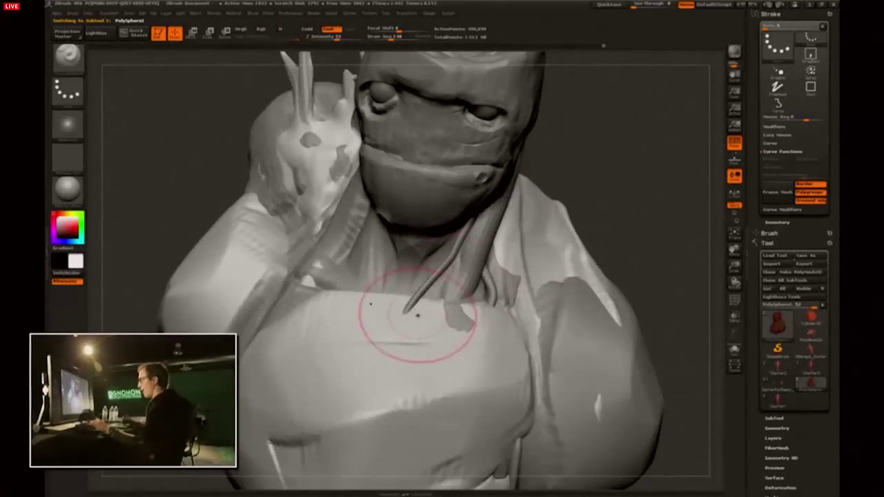
pyautogui.press('[')
pyautogui.press('[')
pyautogui.press('[')
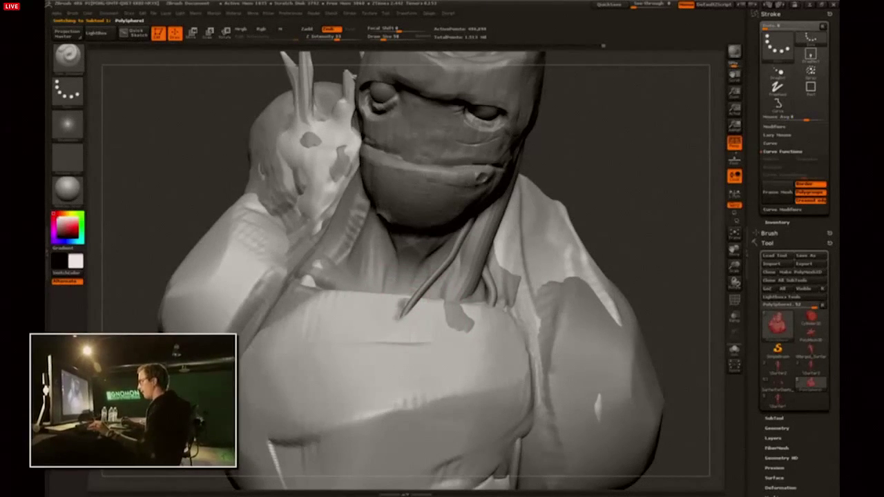
# Build up raised bark strokes on the upper chest plate around the neck strand's lower end with the ClayBuildup brush.
pyautogui.press('b')
pyautogui.press('c')
pyautogui.press('b')
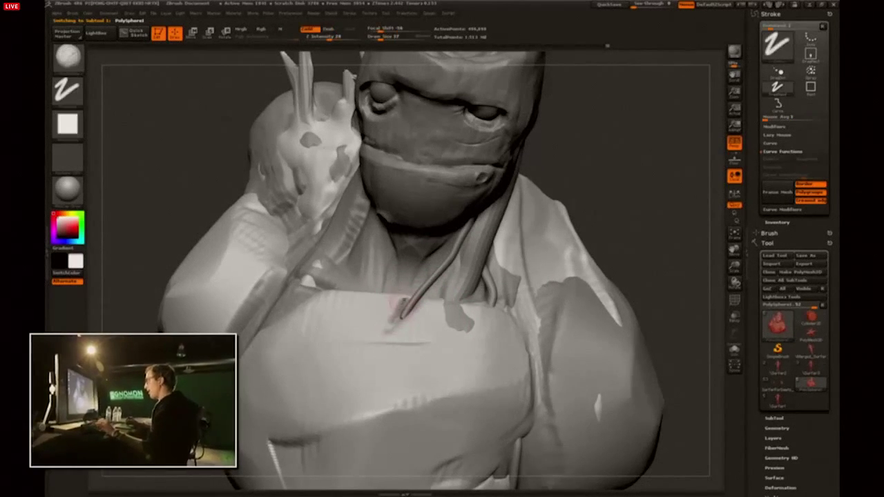
pyautogui.press(']')
pyautogui.press(']')
pyautogui.press(']')
pyautogui.moveTo(419, 327)
pyautogui.mouseDown()
pyautogui.moveTo(447, 306)
pyautogui.moveTo(272, 373)
pyautogui.mouseUp()
pyautogui.press(']')
pyautogui.press(']')
pyautogui.press(']')
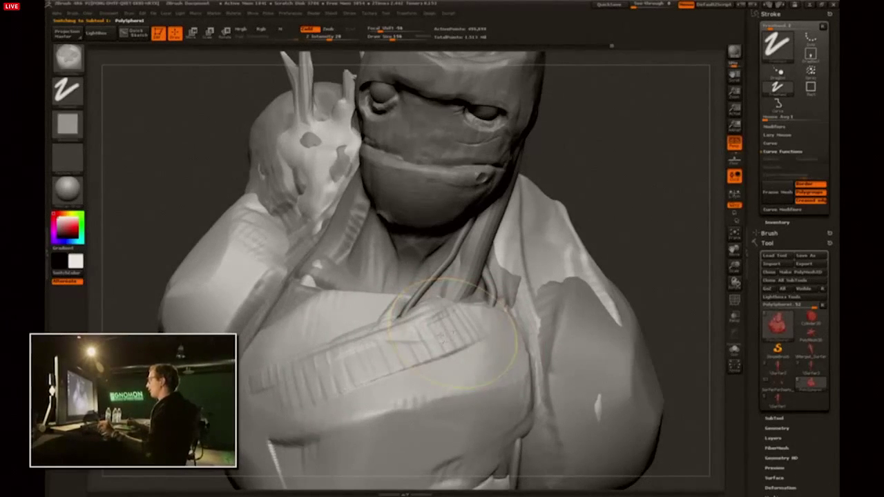
pyautogui.hotkey('ctrl', 'z')
pyautogui.press('[')
pyautogui.press('[')
pyautogui.moveTo(447, 328); pyautogui.dragTo(494, 322)
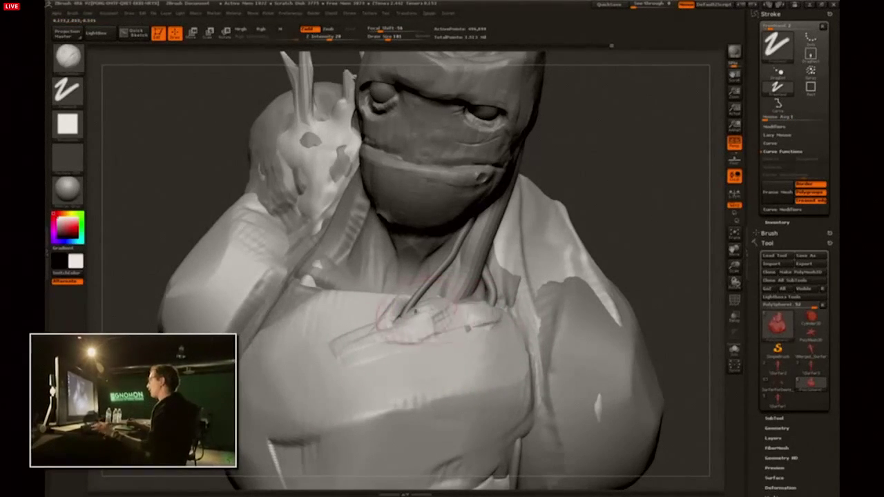
# Carve the chest plate's upper edge beside the strand with DamStandard, showing only the body subtool while cutting.
pyautogui.press('w')
pyautogui.moveTo(440, 241); pyautogui.dragTo(432, 304, button='right')
pyautogui.press('q')
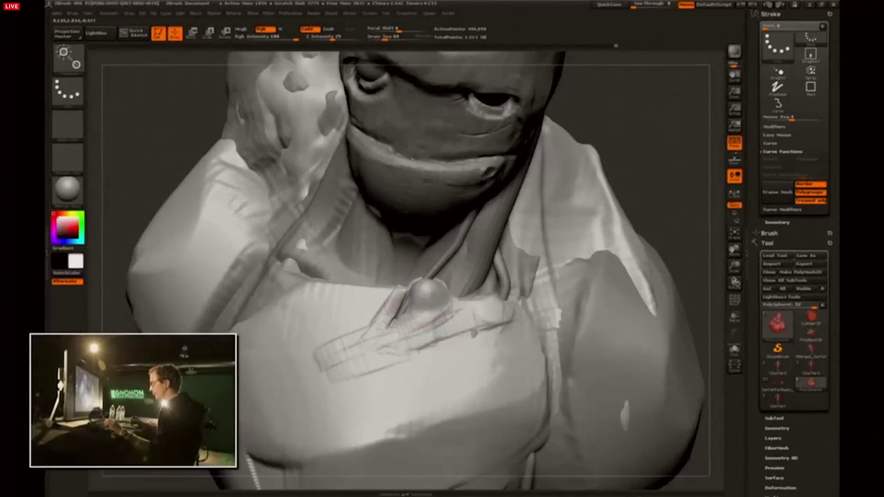
pyautogui.press('w')
pyautogui.press('q')
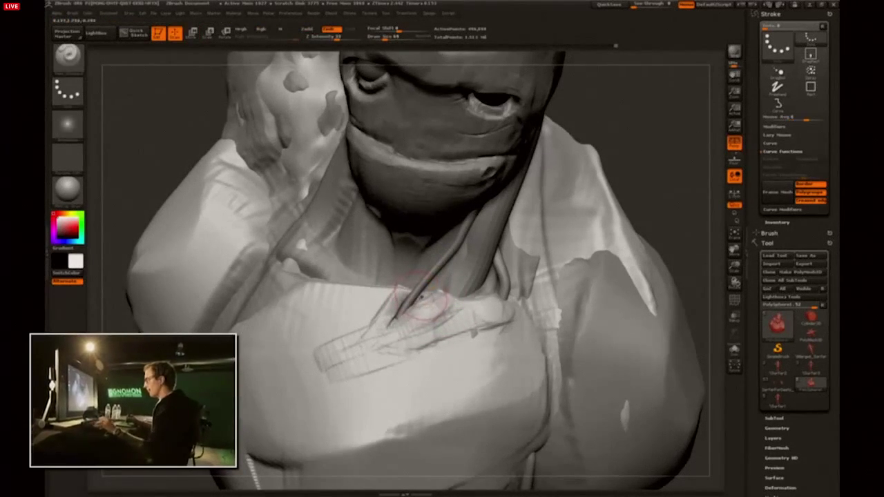
pyautogui.hotkey('alt', 's')
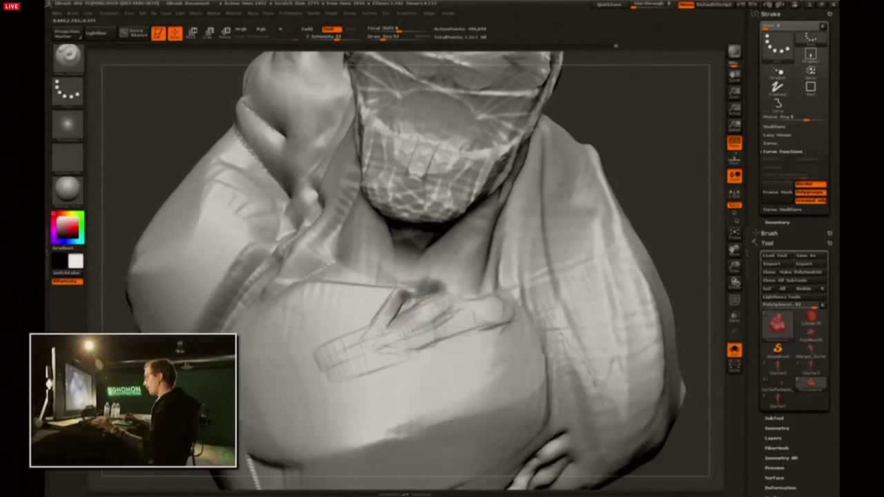
pyautogui.moveTo(343, 292); pyautogui.dragTo(373, 295)
pyautogui.hotkey('alt', 's')
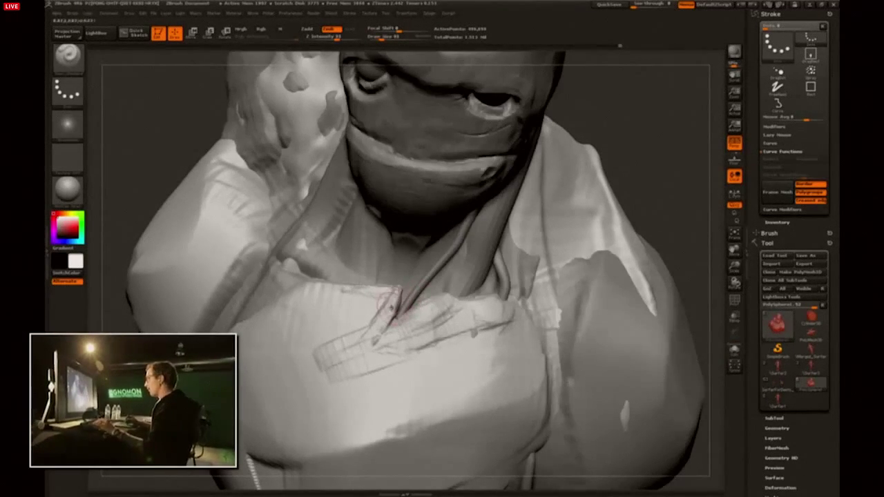
# Reshape the folded bark around the strand's base with the Move brush and sharpen its creases with DamStandard.
pyautogui.press('b')
pyautogui.press('m')
pyautogui.press('v')
pyautogui.moveTo(407, 311); pyautogui.dragTo(431, 308, button='right')
pyautogui.press('b')
pyautogui.press('d')
pyautogui.press('s')
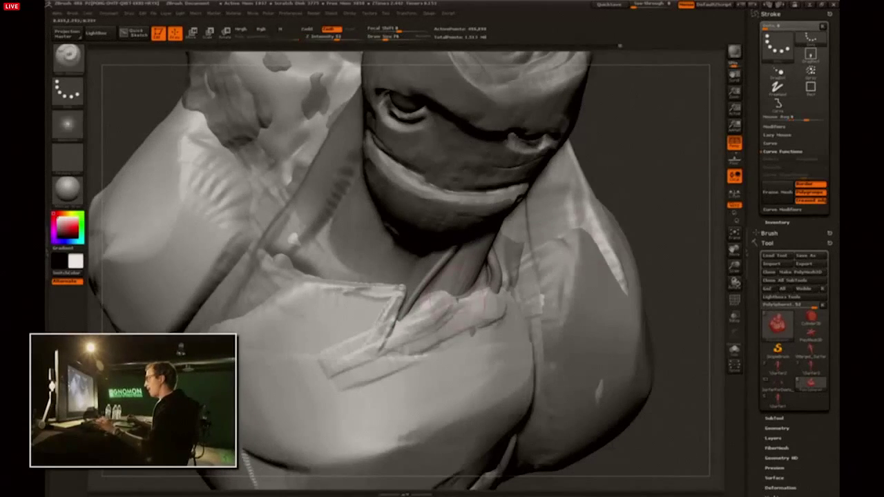
pyautogui.moveTo(397, 323)
pyautogui.keyDown('ctrl'); pyautogui.mouseDown(button='right')
pyautogui.moveTo(621, 164)
pyautogui.moveTo(642, 176)
pyautogui.moveTo(426, 182)
pyautogui.mouseUp(button='right'); pyautogui.keyUp('ctrl')
pyautogui.keyDown('alt'); pyautogui.moveTo(468, 158); pyautogui.dragTo(538, 144, button='right'); pyautogui.keyUp('alt')
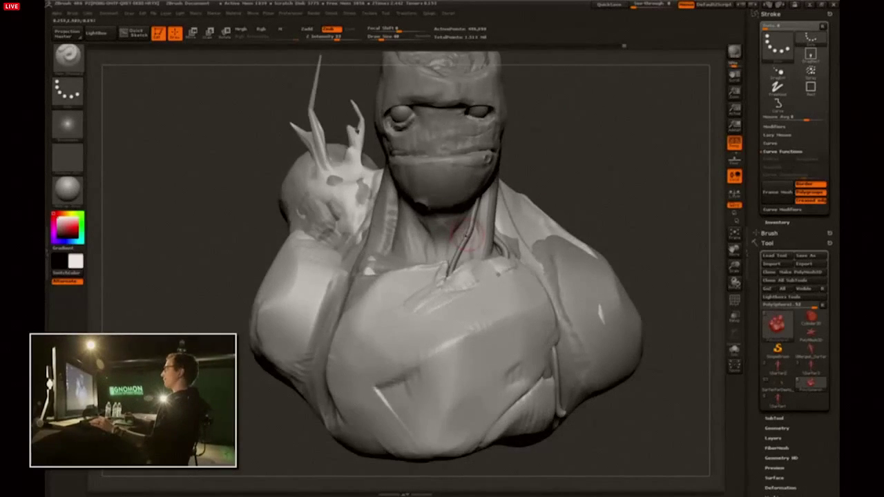
# Activate the neck strand subtool and choose the CurveTube brush.
pyautogui.keyDown('alt'); pyautogui.click(467, 234); pyautogui.keyUp('alt')
pyautogui.click(68, 58)
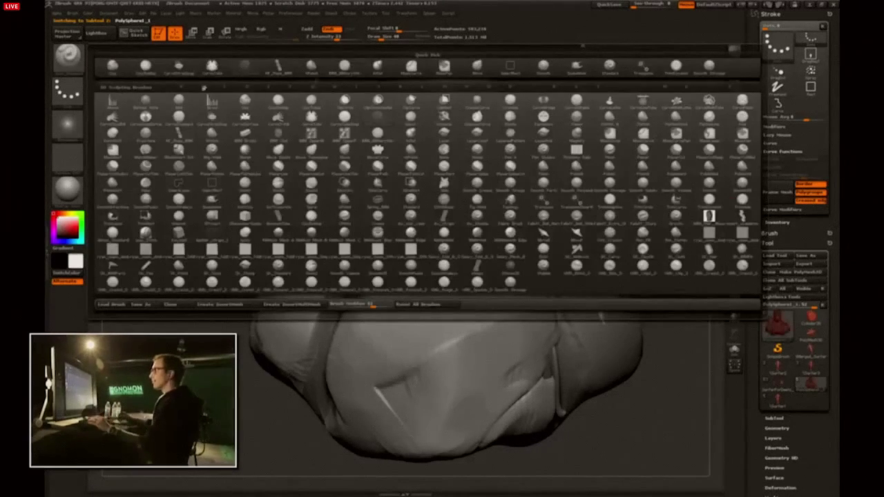
pyautogui.click(209, 70)
pyautogui.hotkey('shift', 'f')
pyautogui.hotkey('shift', 'f')
# Try to draw a second CurveTube strand from the chest plate up the throat, and undo it.
pyautogui.press('s')
pyautogui.moveTo(439, 287)
pyautogui.mouseDown()
pyautogui.moveTo(446, 286)
pyautogui.moveTo(438, 284)
pyautogui.moveTo(446, 226)
pyautogui.mouseUp()
pyautogui.press('s')
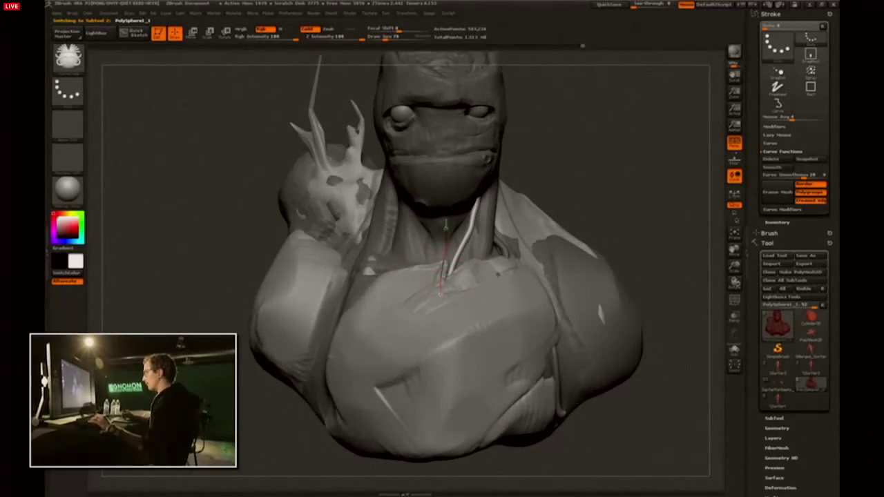
pyautogui.moveTo(446, 176); pyautogui.dragTo(445, 179)
pyautogui.moveTo(579, 150); pyautogui.dragTo(642, 153)
pyautogui.hotkey('ctrl', 'z')
# Resize the brush and draw a straight CurveTube strand from the chest plate up to the chin.
pyautogui.moveTo(570, 165)
pyautogui.keyDown('shift'); pyautogui.mouseDown()
pyautogui.moveTo(517, 164)
pyautogui.moveTo(562, 190)
pyautogui.mouseUp(); pyautogui.keyUp('shift')
pyautogui.press('s')
pyautogui.moveTo(459, 221); pyautogui.dragTo(451, 221)
pyautogui.moveTo(440, 285); pyautogui.dragTo(445, 143)
pyautogui.moveTo(584, 137); pyautogui.dragTo(680, 143)
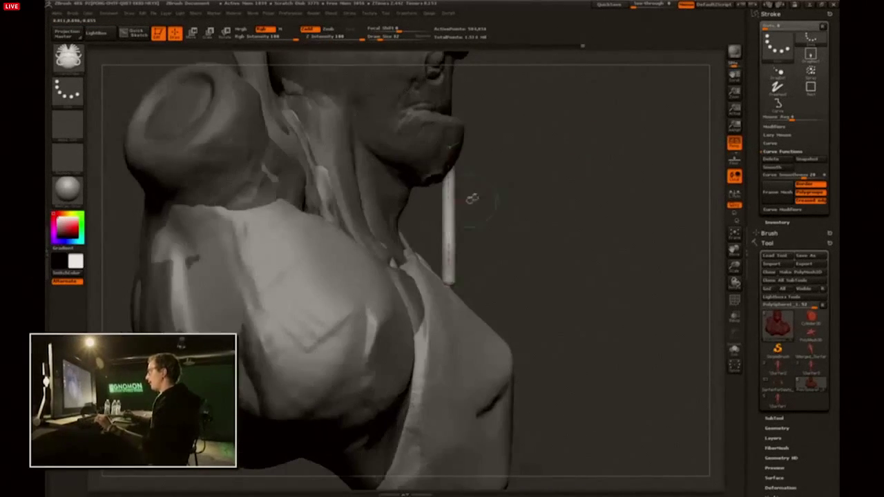
# Switch to an enlarged Move brush and delete the guide curve of the new straight strand.
pyautogui.press('b')
pyautogui.press('m')
pyautogui.press('v')
pyautogui.press('s')
pyautogui.moveTo(463, 212); pyautogui.dragTo(521, 223)
pyautogui.press('s')
pyautogui.press('s')
pyautogui.moveTo(582, 237); pyautogui.dragTo(469, 227)
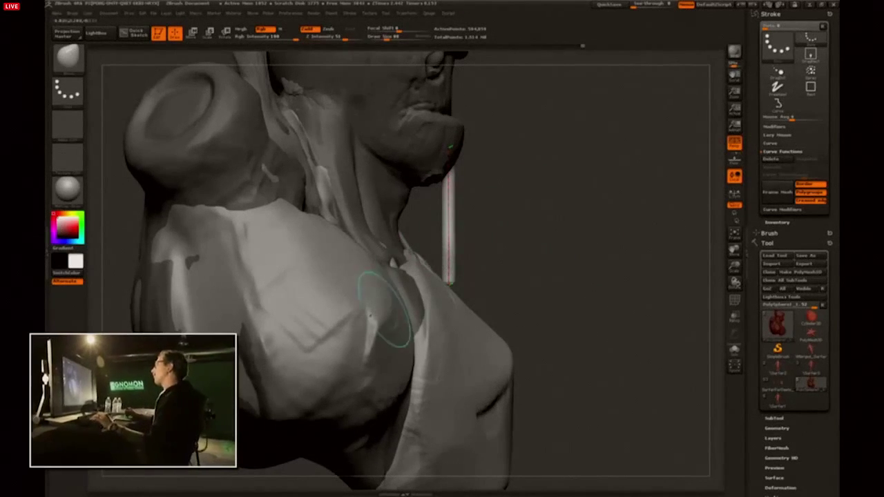
pyautogui.press('s')
pyautogui.moveTo(578, 236); pyautogui.dragTo(594, 243)
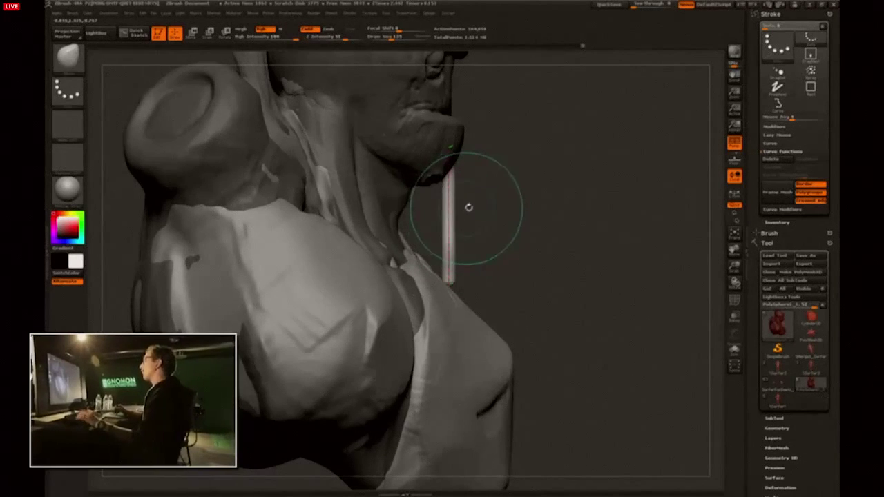
pyautogui.press('s')
pyautogui.click(452, 211)
pyautogui.click(783, 160)
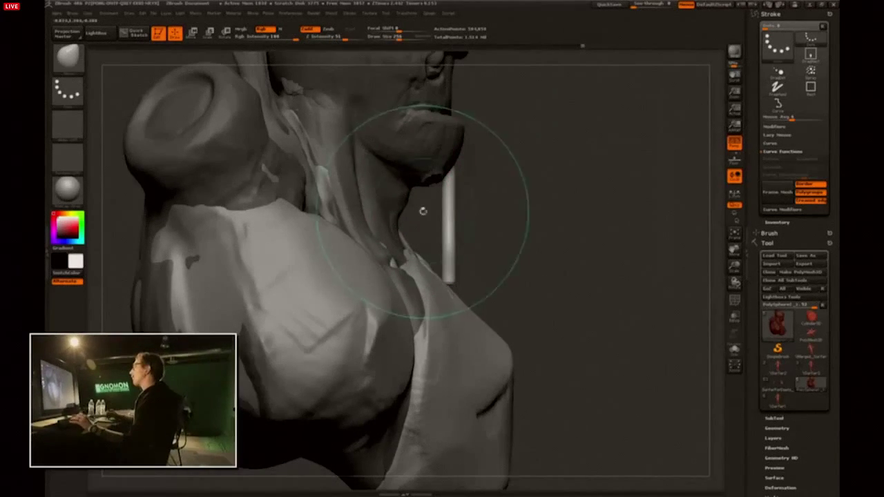
# Try to bend the straight strand toward the throat with the Move brush, and undo back past its creation.
pyautogui.moveTo(450, 216)
pyautogui.mouseDown()
pyautogui.moveTo(419, 216)
pyautogui.moveTo(436, 215)
pyautogui.mouseUp()
pyautogui.hotkey('ctrl', 'z')
pyautogui.keyDown('ctrl'); pyautogui.moveTo(562, 183); pyautogui.dragTo(581, 235); pyautogui.keyUp('ctrl')
pyautogui.hotkey('ctrl', 'z')
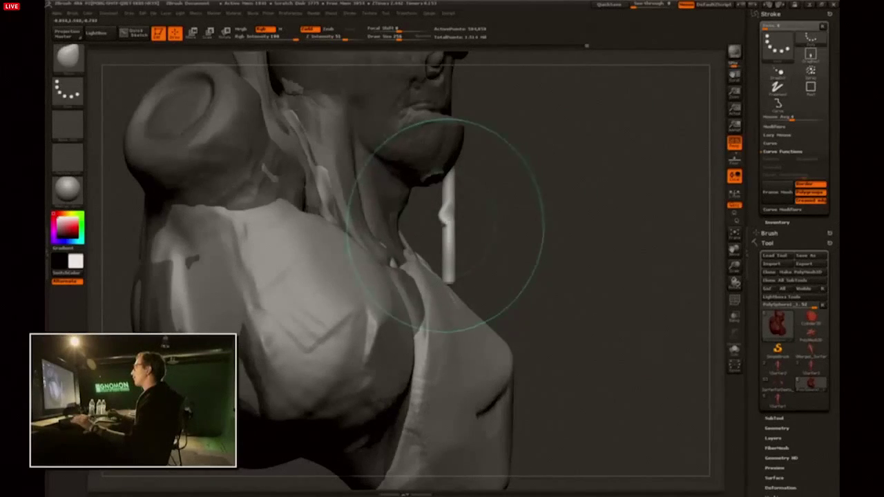
pyautogui.moveTo(440, 222); pyautogui.dragTo(423, 224)
pyautogui.hotkey('ctrl', 'z')
pyautogui.hotkey('ctrl', 'z')
pyautogui.hotkey('ctrl', 'z')
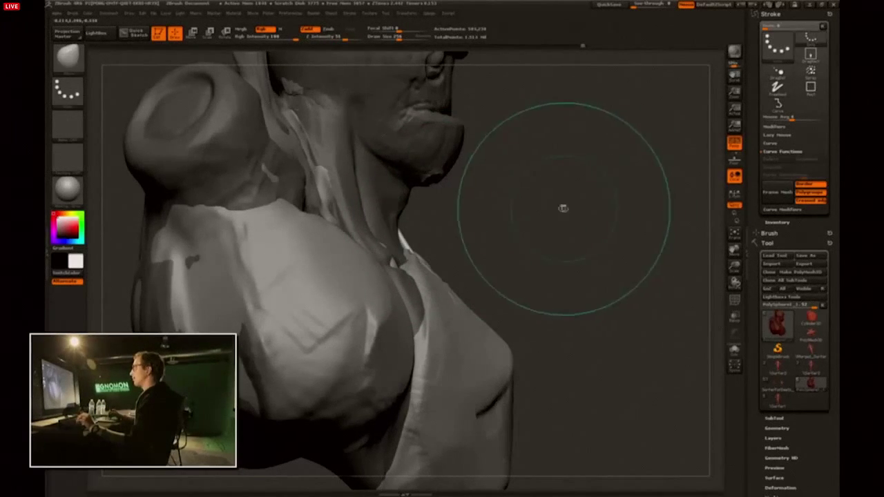
pyautogui.hotkey('alt', 'Tab')
pyautogui.hotkey('alt', 'Tab')
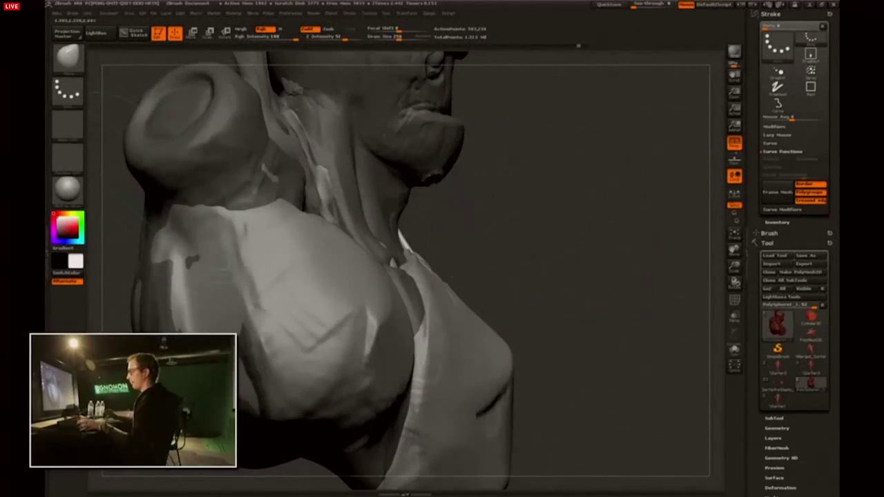
pyautogui.press('t')
pyautogui.moveTo(490, 225); pyautogui.dragTo(451, 223)
pyautogui.hotkey('ctrl', 'n')
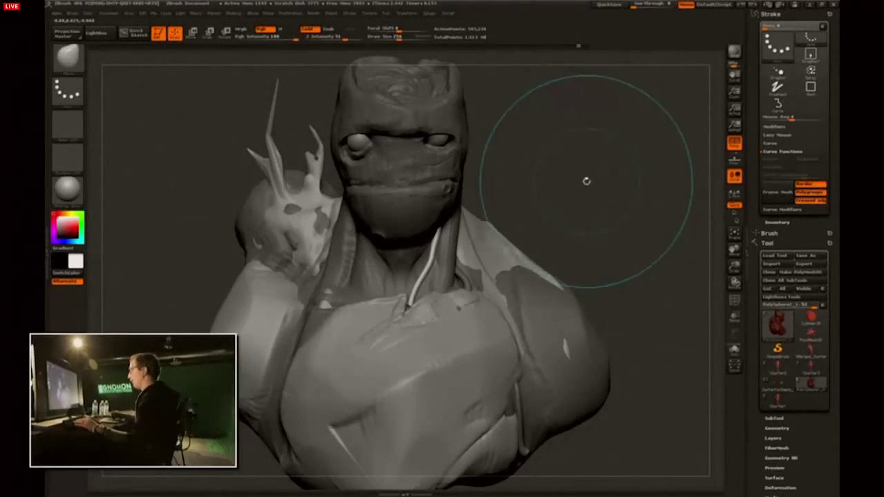
pyautogui.press('[')
pyautogui.press('[')
pyautogui.press('[')
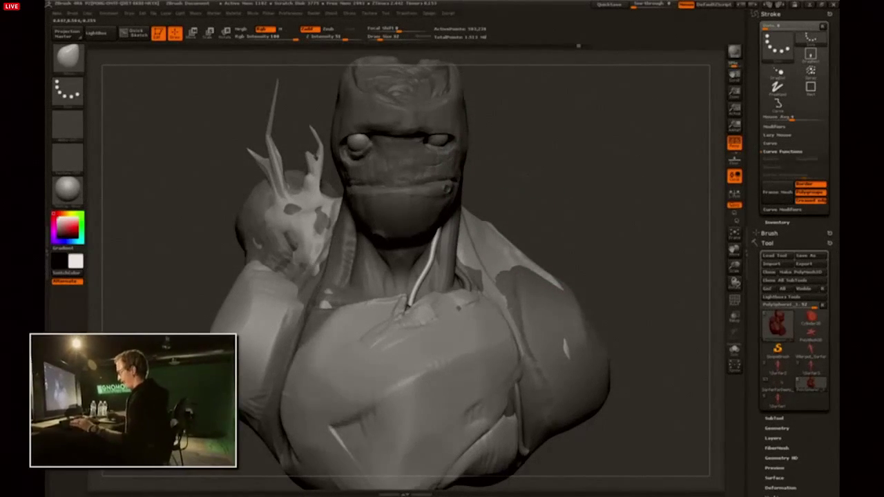
pyautogui.click(734, 195)
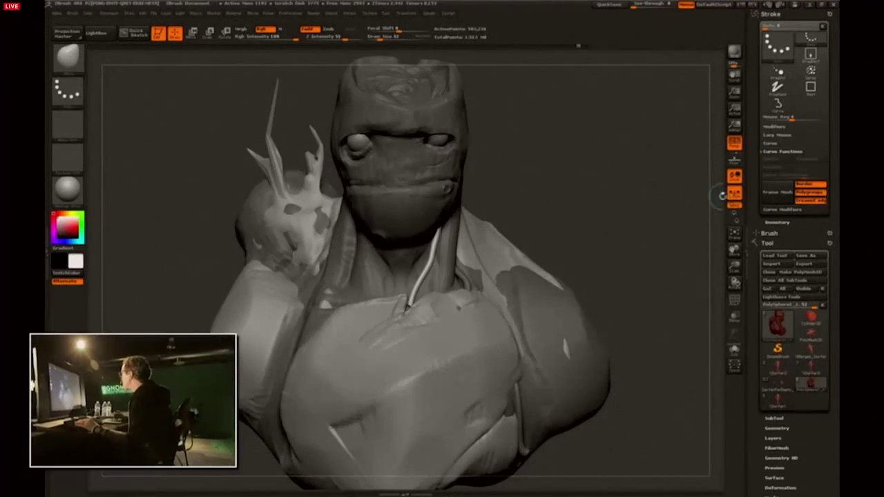
pyautogui.click(734, 195)
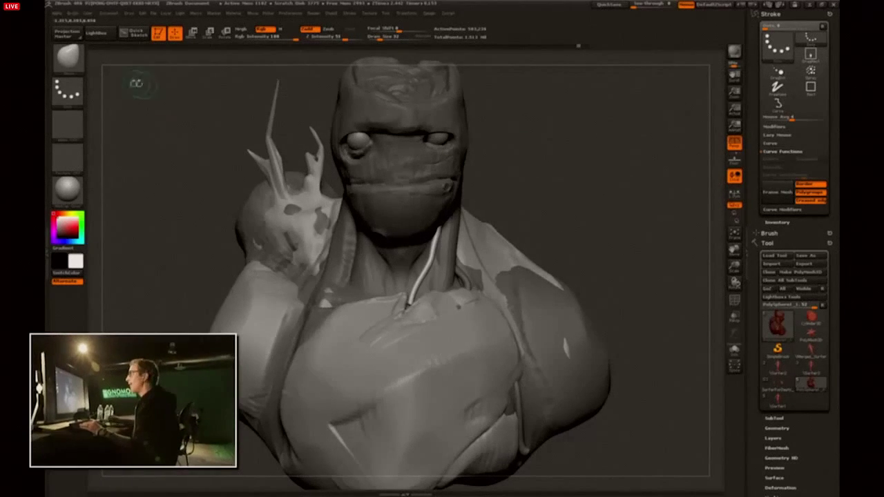
# Bend the remaining neck strand closer to the neck and shift its lower end on the chest plate with the Move brush.
pyautogui.click(70, 68)
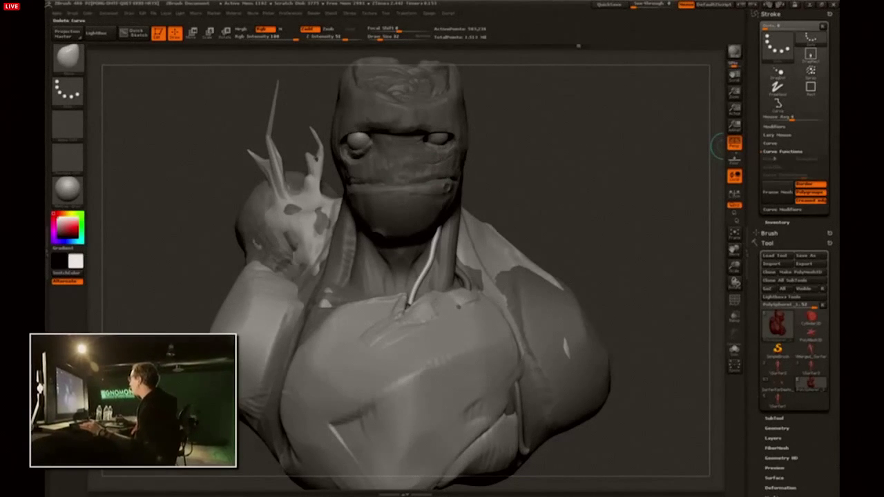
pyautogui.click(776, 152)
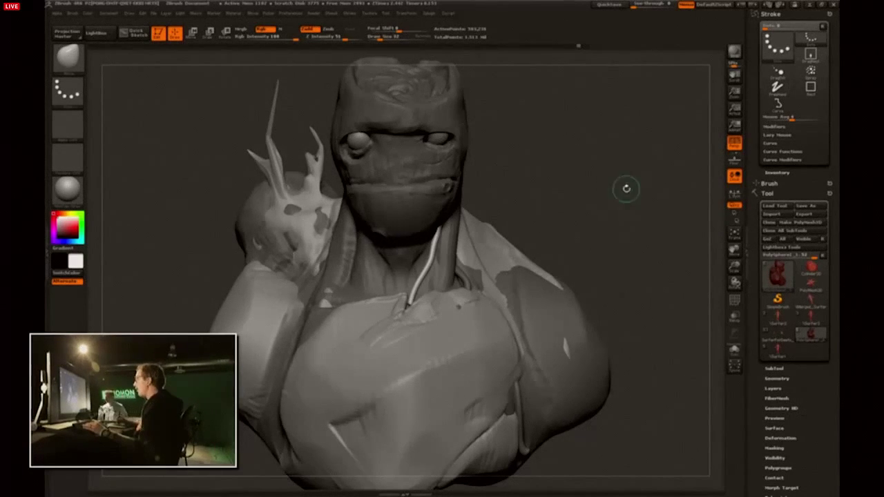
pyautogui.press('s')
pyautogui.moveTo(414, 340); pyautogui.dragTo(422, 341)
pyautogui.moveTo(413, 291); pyautogui.dragTo(425, 288)
pyautogui.press('s')
pyautogui.moveTo(438, 253); pyautogui.dragTo(428, 271)
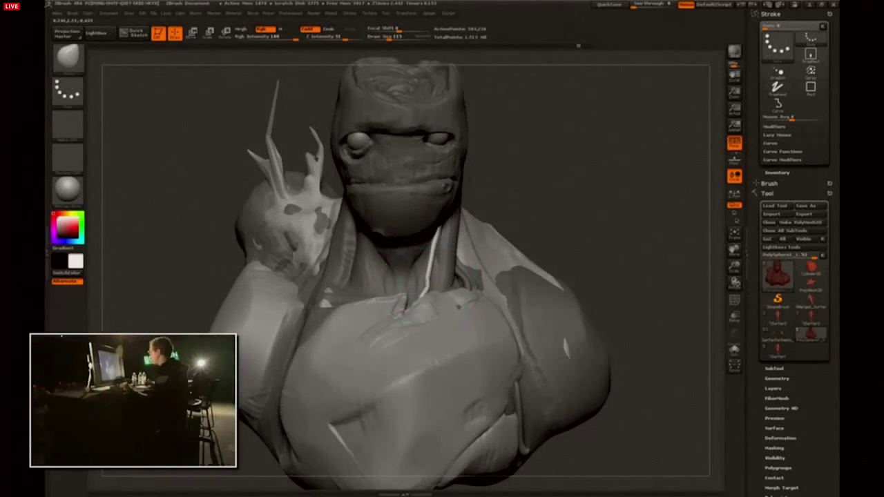
pyautogui.moveTo(440, 241); pyautogui.dragTo(430, 254)
pyautogui.press('s')
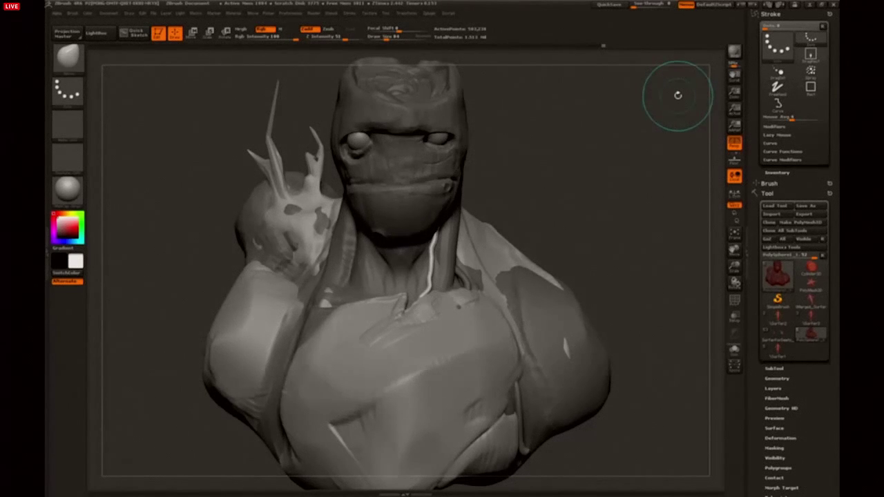
# Leave ZBrush and launch Windows Component Services by searching for "ser", allowing it to make changes to the computer.
pyautogui.click(810, 6)
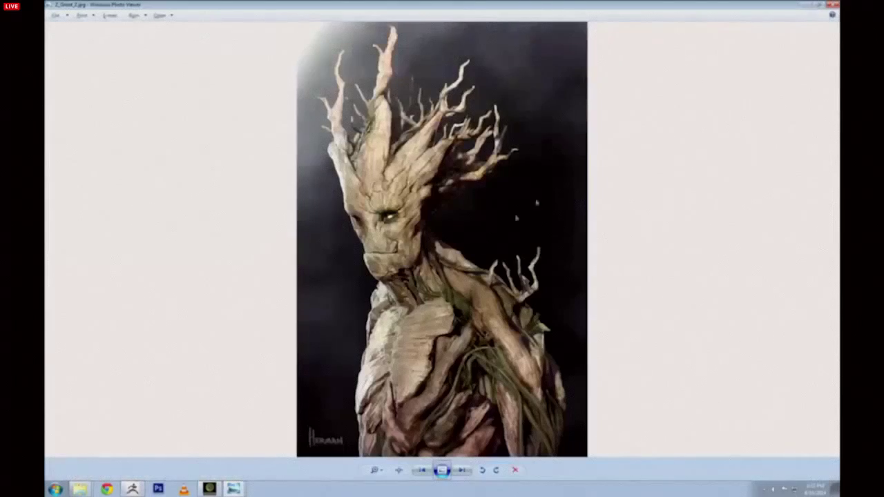
pyautogui.click(55, 489)
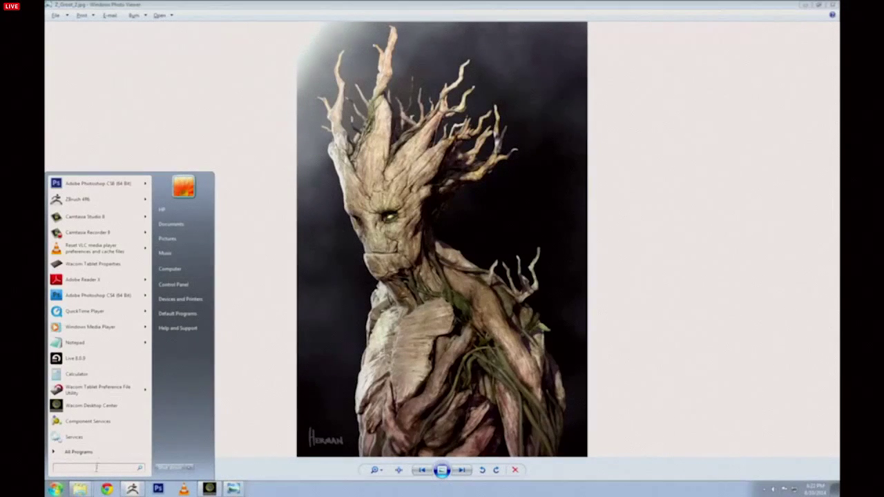
pyautogui.write('ser')
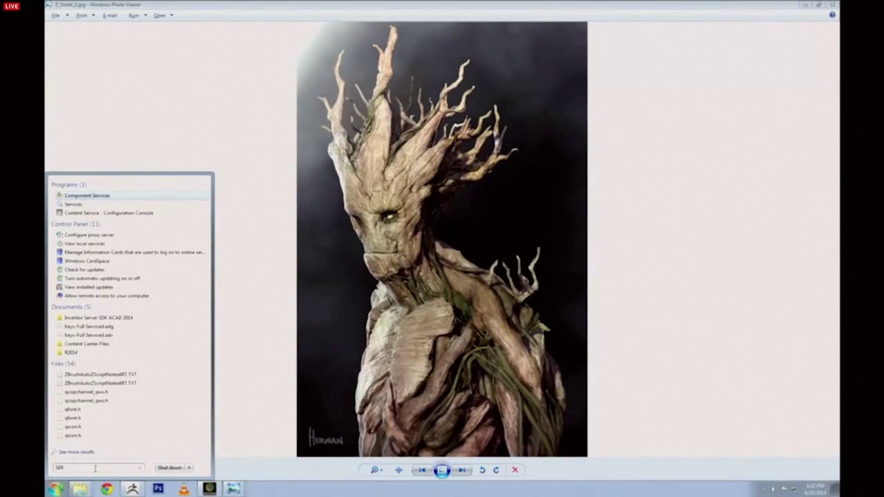
pyautogui.press('Return')
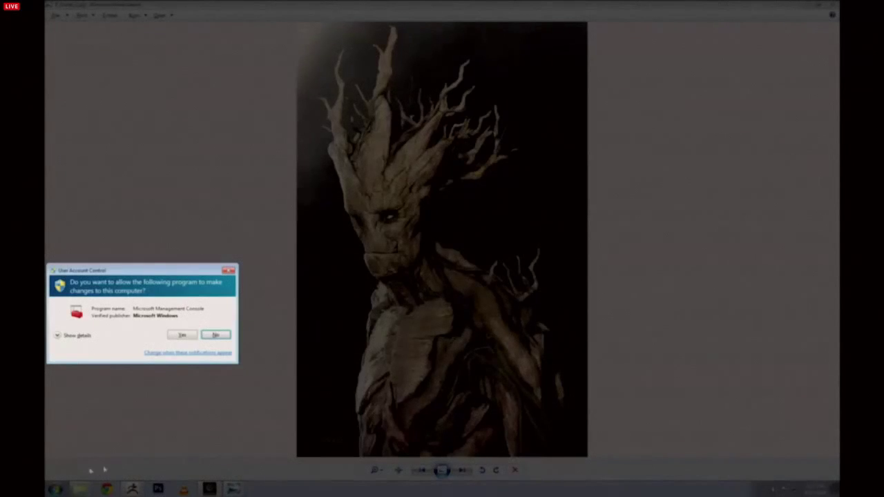
pyautogui.click(182, 335)
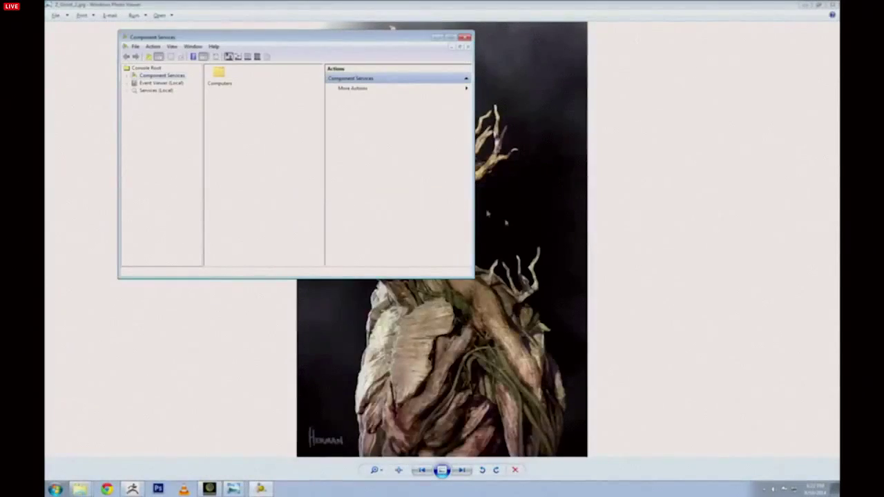
# Expand the Component Services and Event Viewer branches of the console tree and display the list of local services.
pyautogui.click(128, 76)
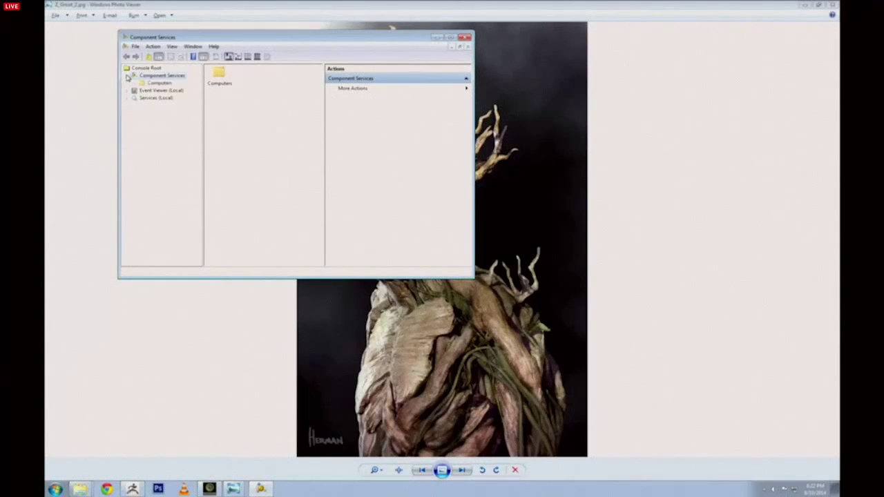
pyautogui.click(159, 83)
pyautogui.click(141, 77)
pyautogui.click(135, 84)
pyautogui.click(132, 98)
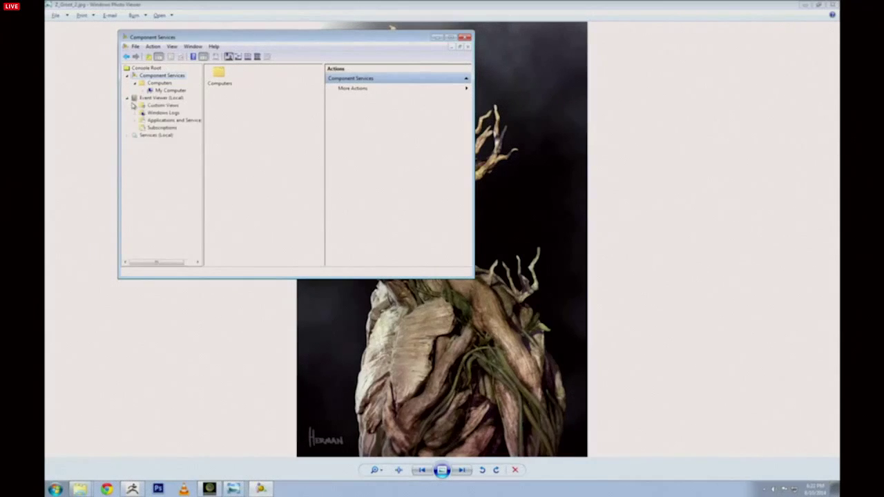
pyautogui.click(151, 136)
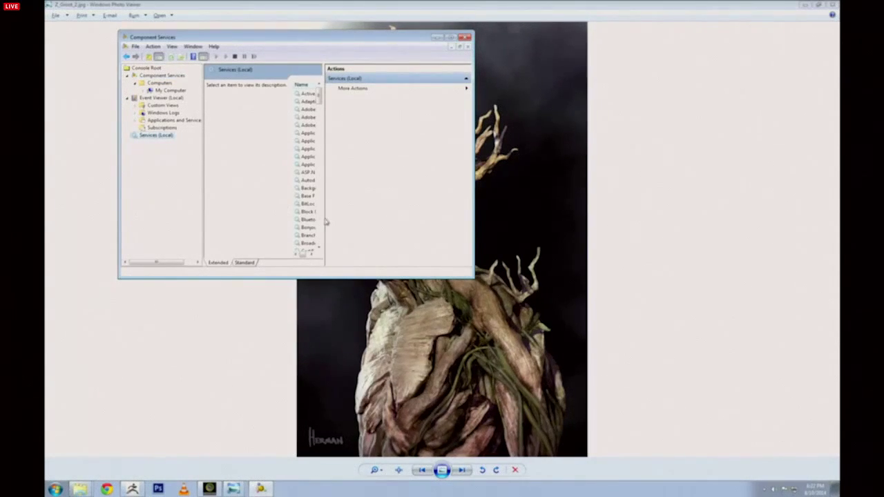
# Widen the services list, find the Wacom Professional Service, stop it and start it again.
pyautogui.moveTo(325, 220); pyautogui.dragTo(431, 215)
pyautogui.scroll(-15, 386, 201)
pyautogui.scroll(-15, 387, 203)
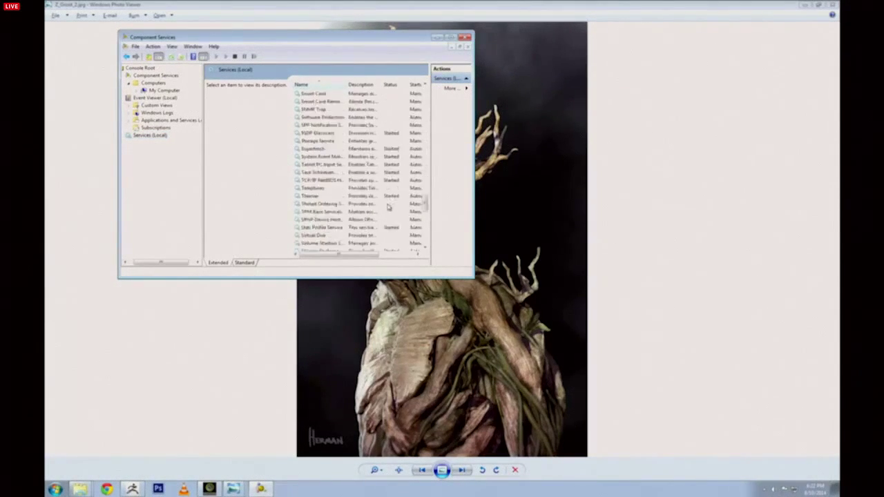
pyautogui.scroll(3, 388, 205)
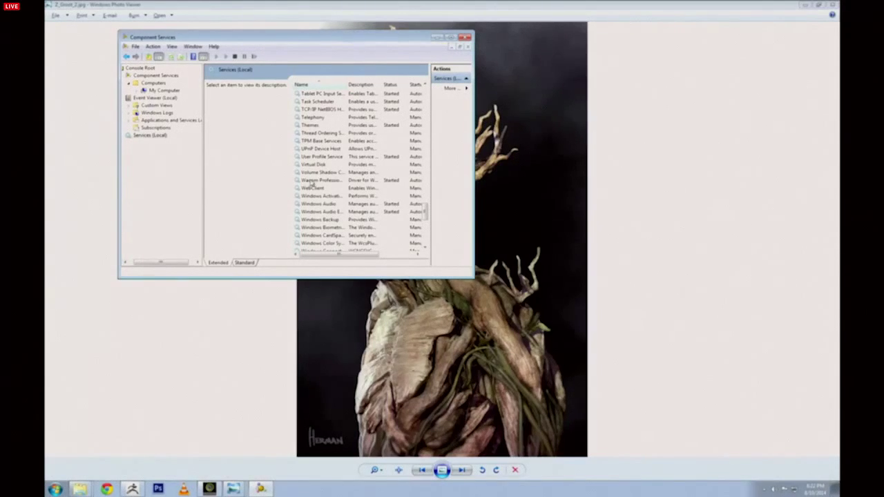
pyautogui.click(312, 181)
pyautogui.click(211, 98)
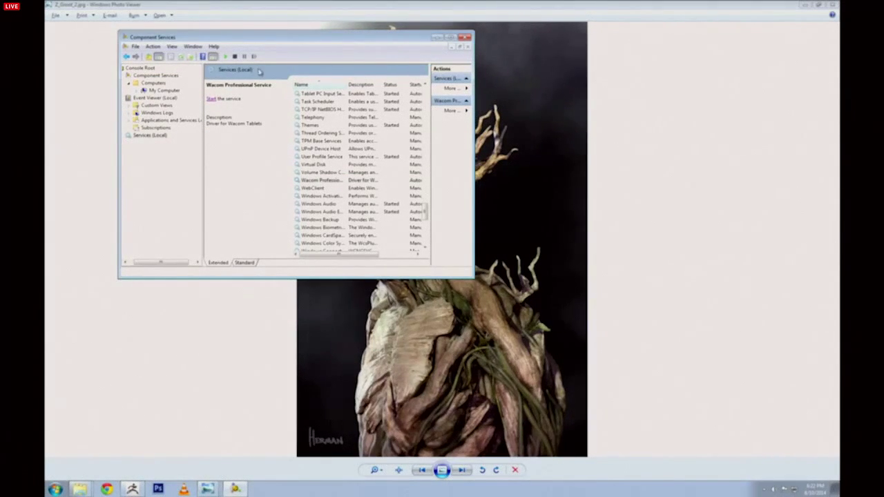
pyautogui.click(213, 100)
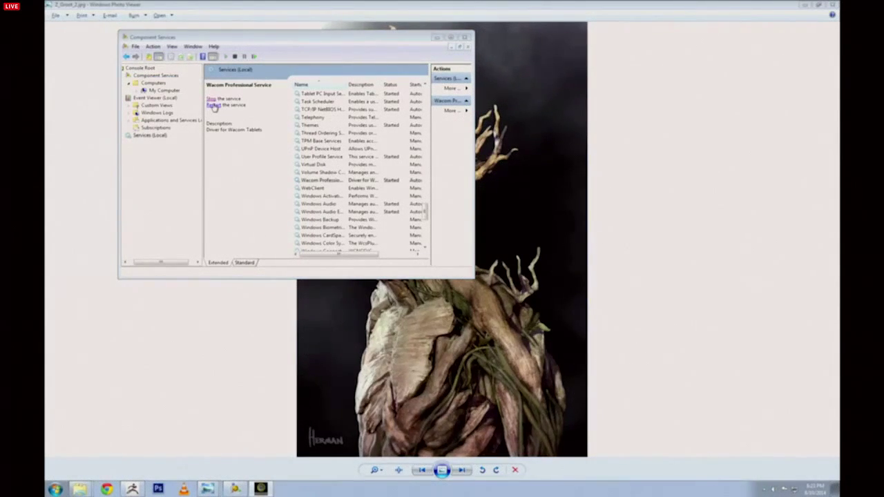
# Switch back to ZBrush and examine the bust's neck strand and chest plates from the side and the front.
pyautogui.click(131, 488)
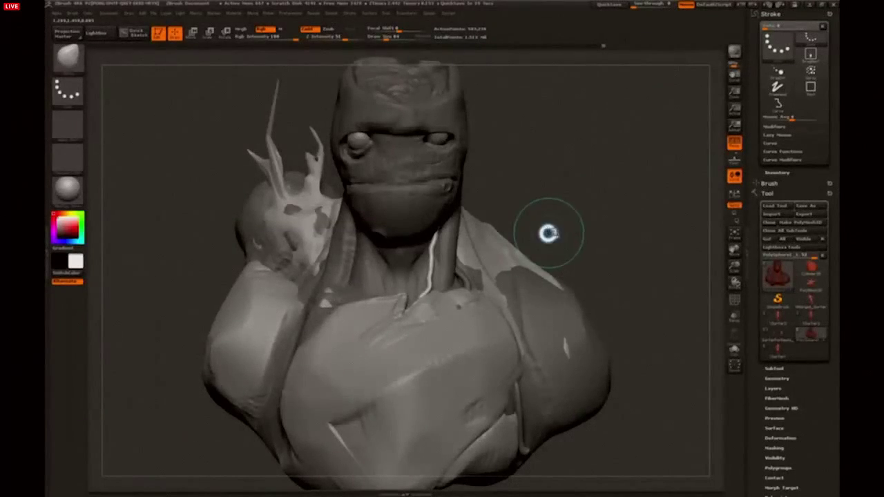
pyautogui.moveTo(548, 232)
pyautogui.mouseDown()
pyautogui.moveTo(607, 283)
pyautogui.moveTo(545, 207)
pyautogui.moveTo(579, 221)
pyautogui.mouseUp()
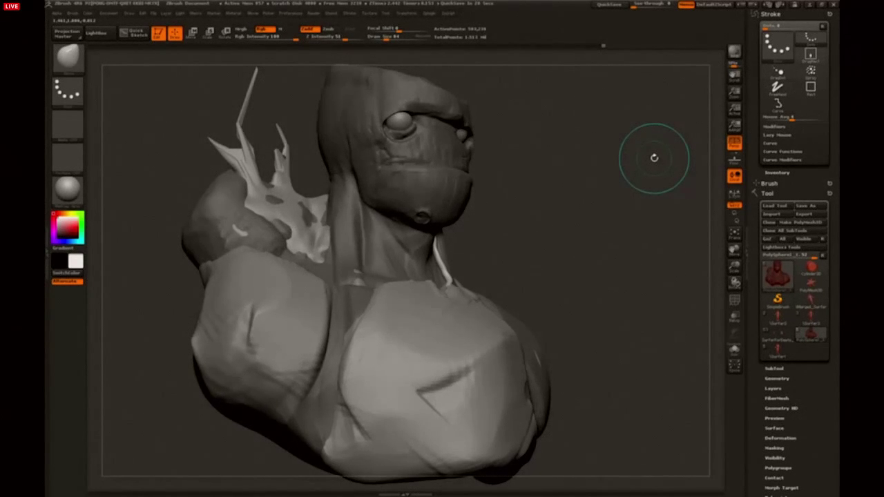
pyautogui.moveTo(495, 244)
pyautogui.mouseDown()
pyautogui.moveTo(587, 256)
pyautogui.moveTo(503, 268)
pyautogui.moveTo(486, 287)
pyautogui.moveTo(527, 268)
pyautogui.moveTo(568, 207)
pyautogui.mouseUp()
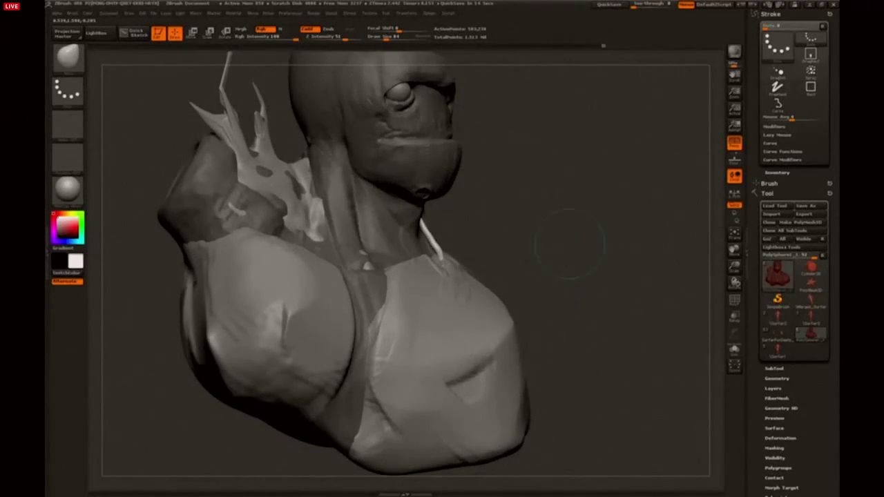
pyautogui.moveTo(564, 241)
pyautogui.mouseDown()
pyautogui.moveTo(591, 320)
pyautogui.moveTo(564, 241)
pyautogui.moveTo(550, 245)
pyautogui.moveTo(602, 212)
pyautogui.moveTo(428, 277)
pyautogui.moveTo(528, 203)
pyautogui.mouseUp()
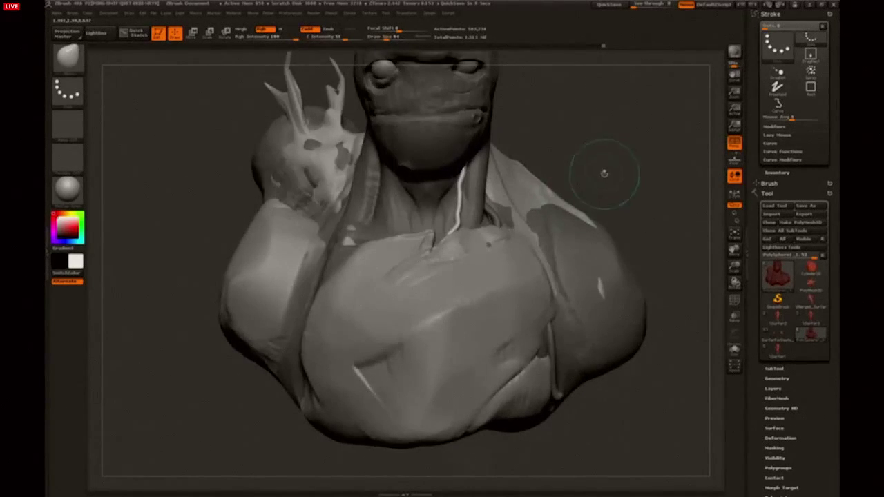